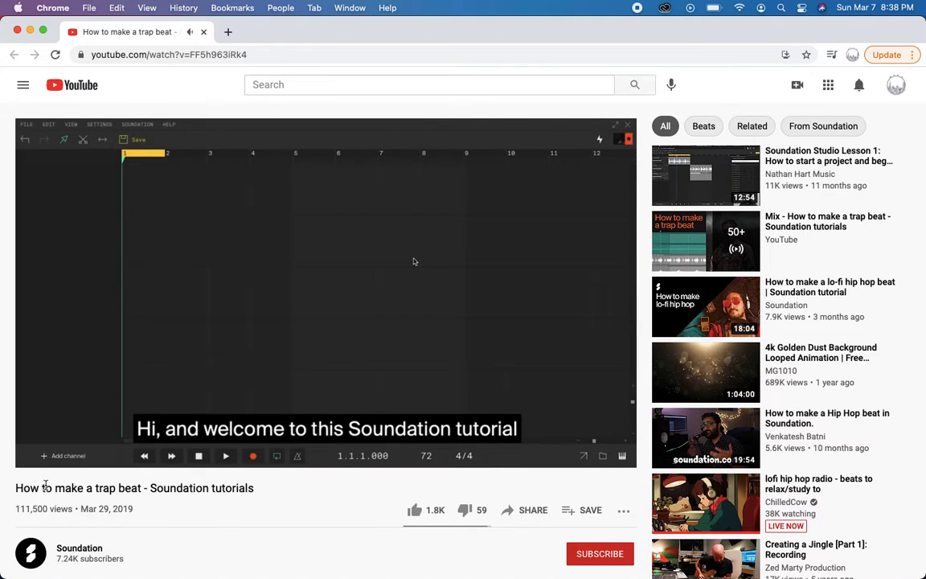
- Pause the YouTube trap beat tutorial at 0:23 and add an instrument channel in Soundation
mouse_move(37, 455)
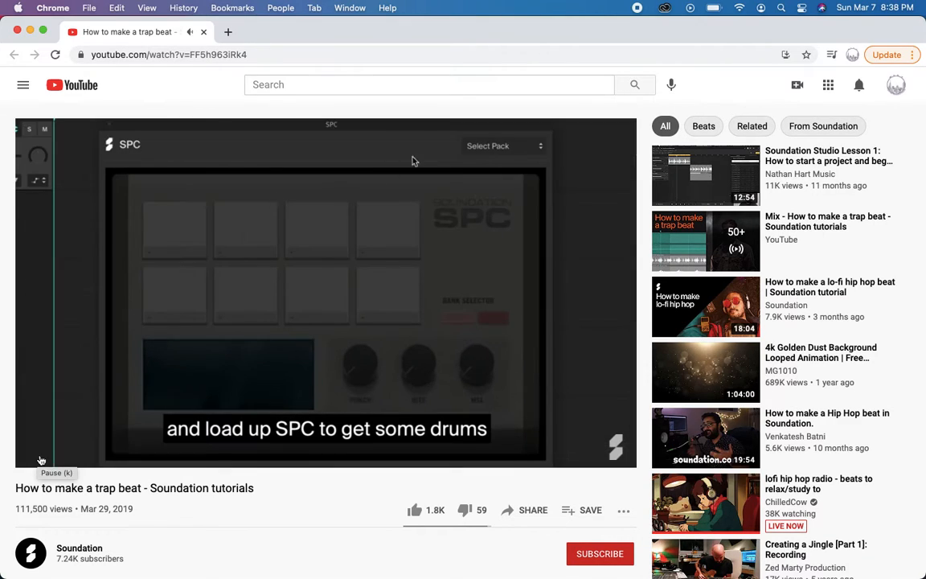
left_click(41, 457)
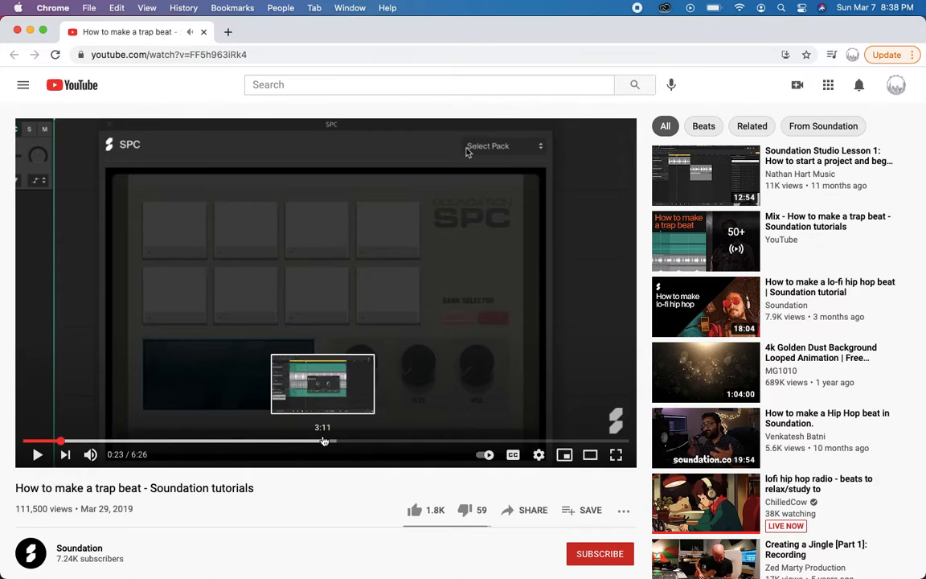
key("super+grave")
left_click(74, 103)
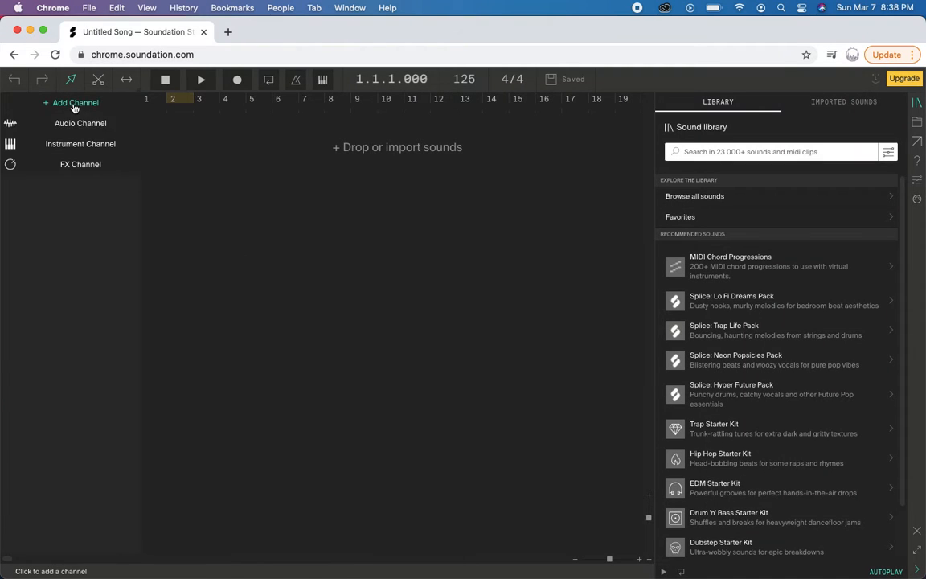
left_click(72, 146)
left_click_drag(73, 148, 77, 148)
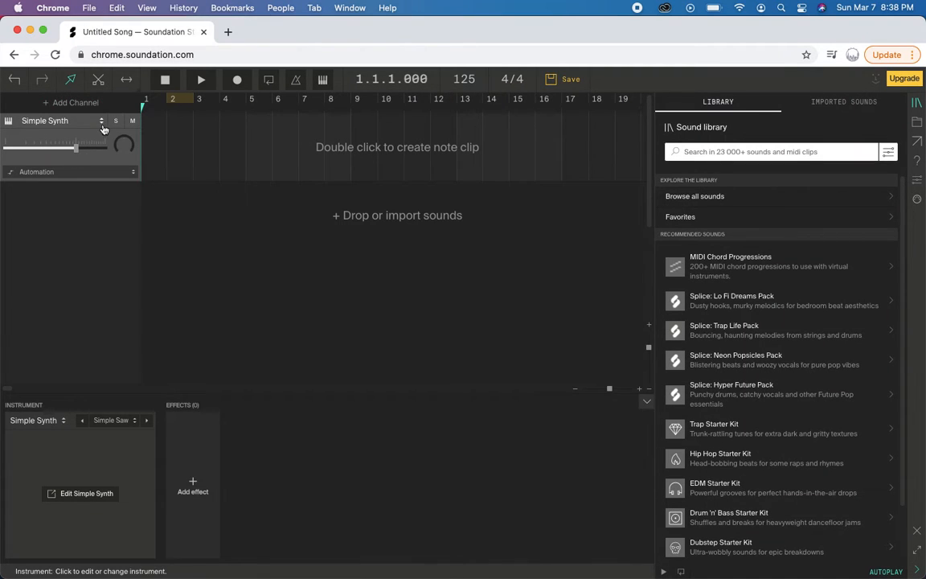
- Change the new channel's instrument to SPC and move the SPC window fully into view
left_click(84, 117)
left_click(54, 293)
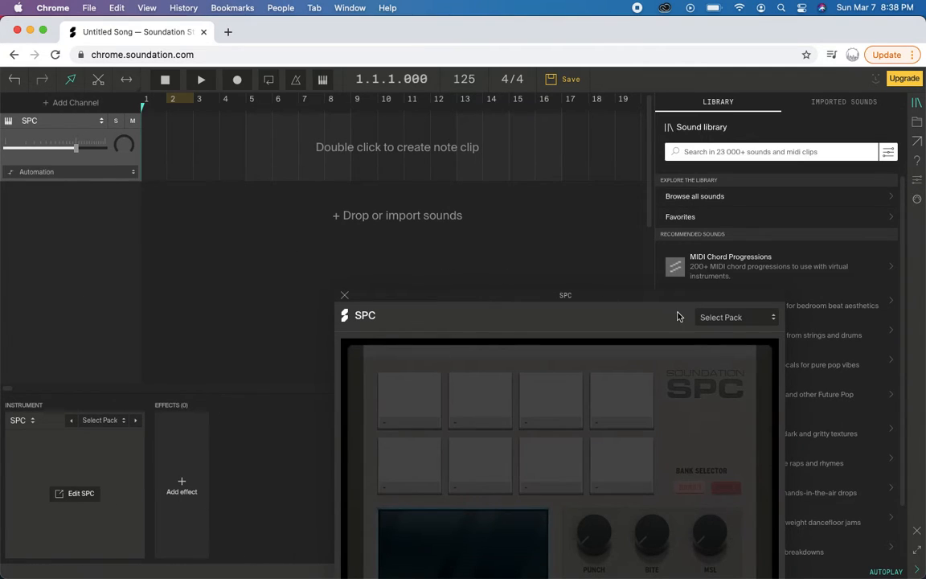
left_click_drag(634, 294, 490, 124)
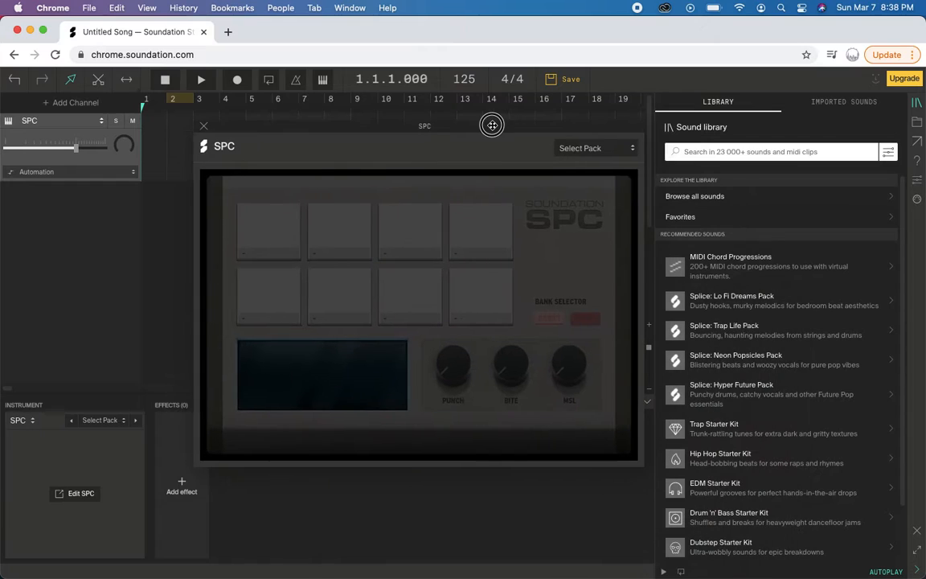
- Return to the YouTube tutorial and watch the SPC pack, punch and MSL section up to 0:36
key("super+grave")
left_click(37, 456)
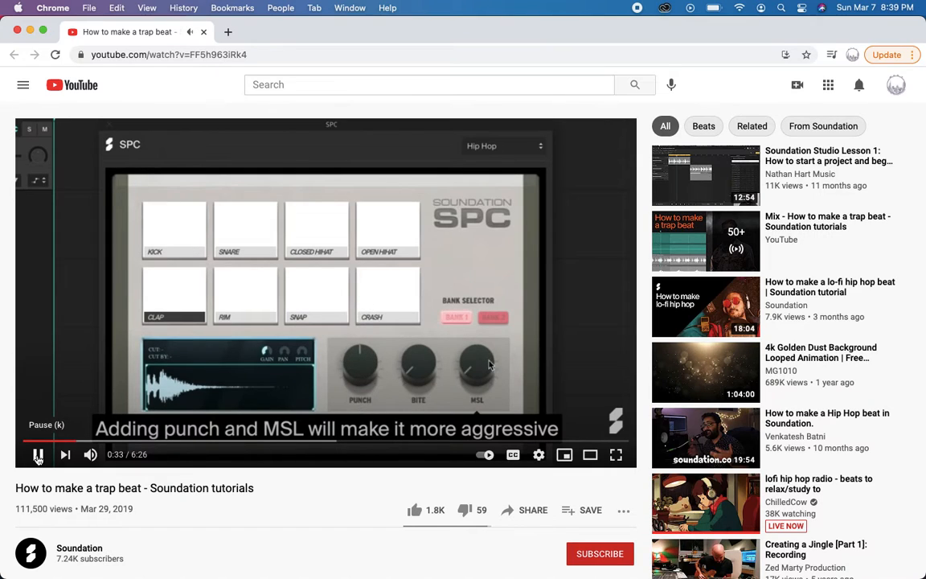
left_click(38, 457)
- In Soundation, load the Hip Hop pack into SPC, raise Punch and MSL to their midpoints, and audition the rim and snap pads
key("super+grave")
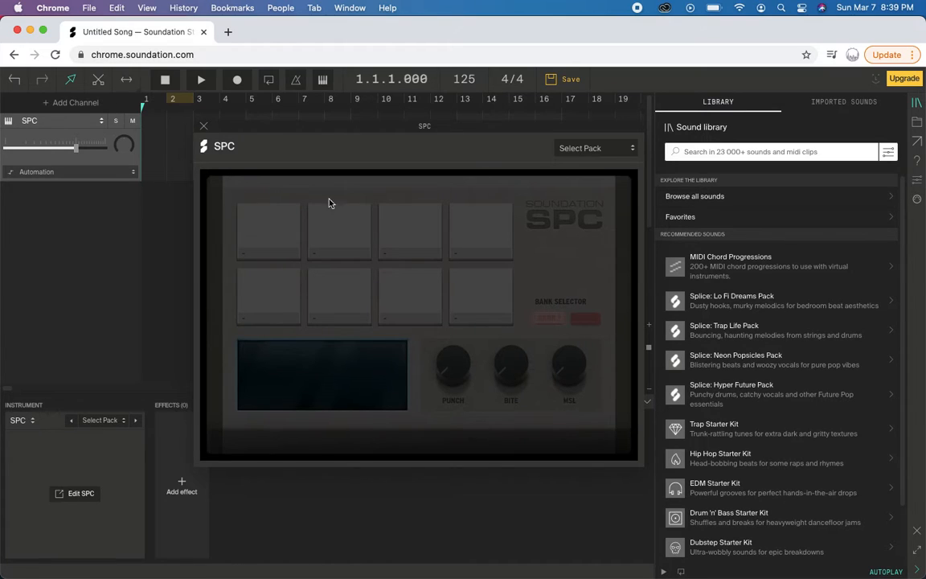
left_click(612, 153)
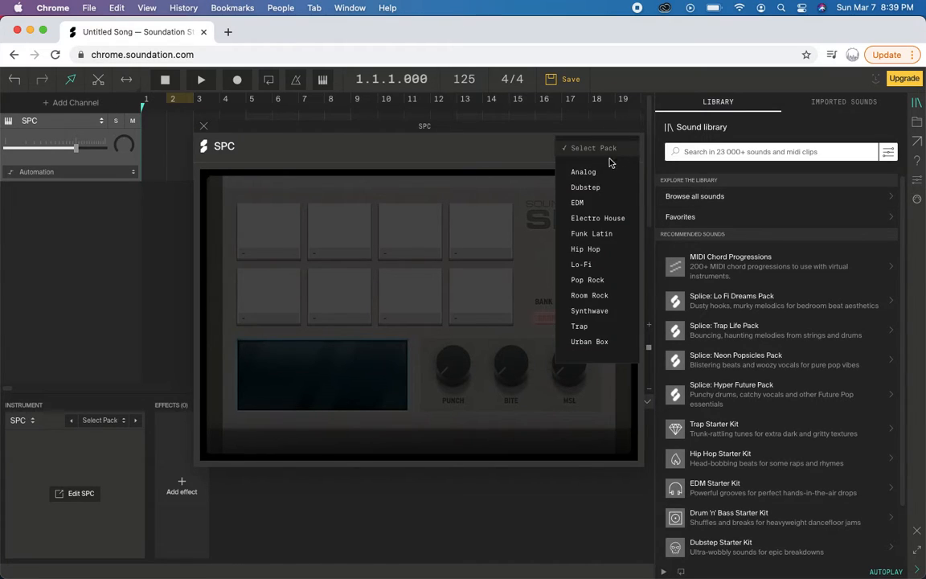
left_click(599, 249)
left_click_drag(450, 368, 440, 304)
left_click_drag(560, 375, 546, 311)
left_click(347, 298)
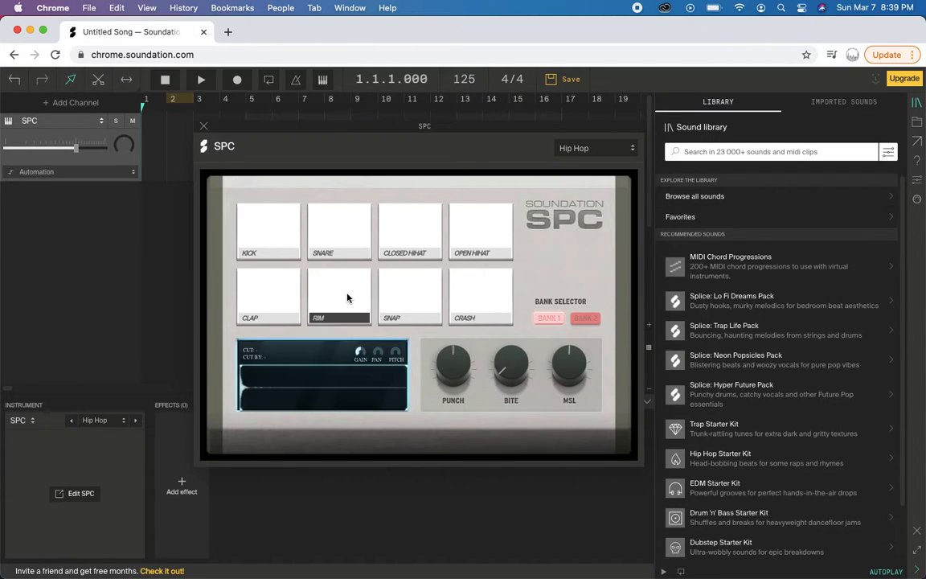
left_click(397, 300)
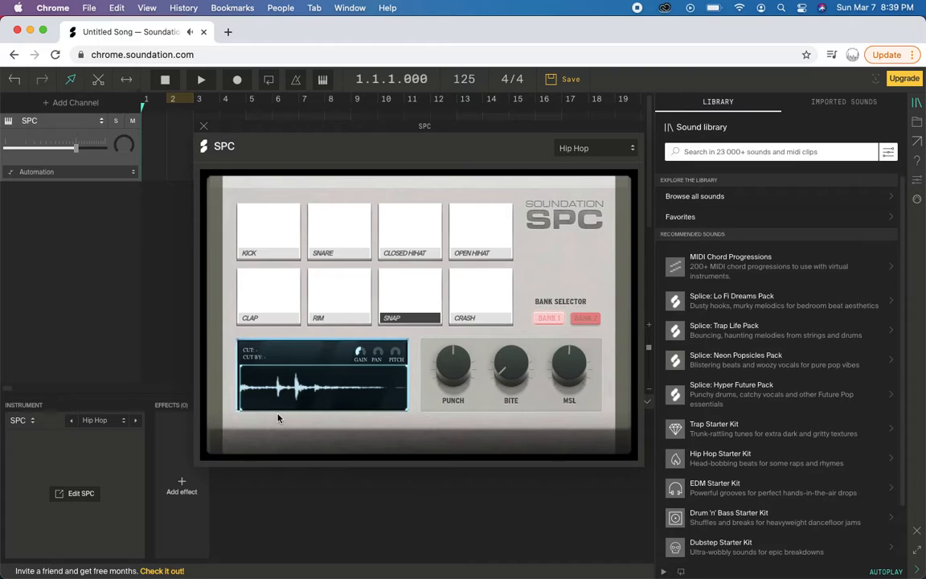
- Return to the YouTube tutorial and watch the clap and hi-hat envelope section up to 0:50
key("super+grave")
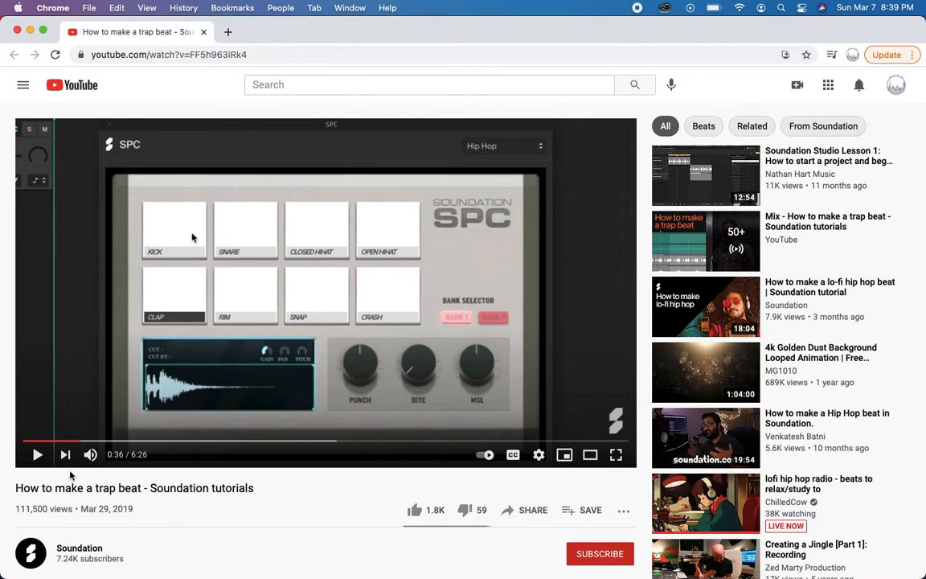
left_click(38, 455)
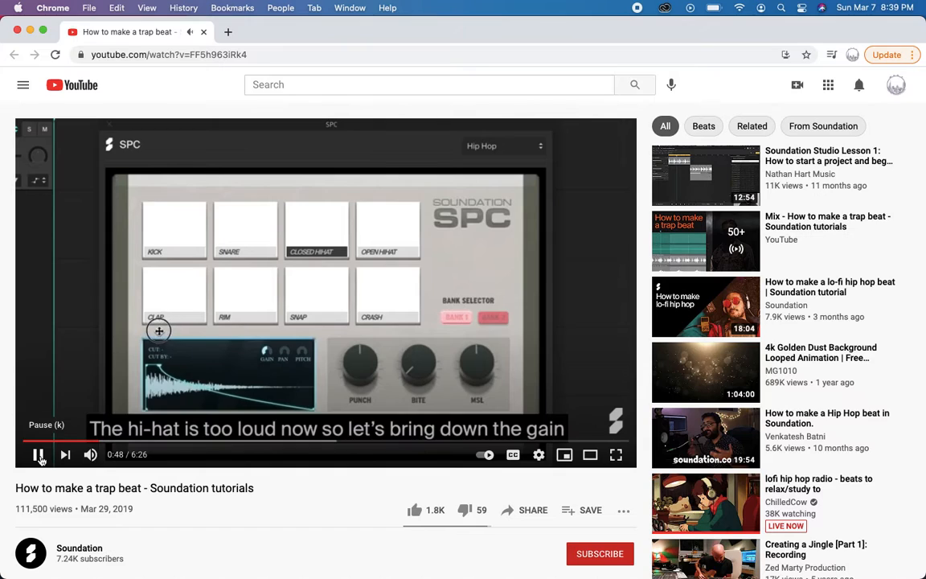
left_click(38, 455)
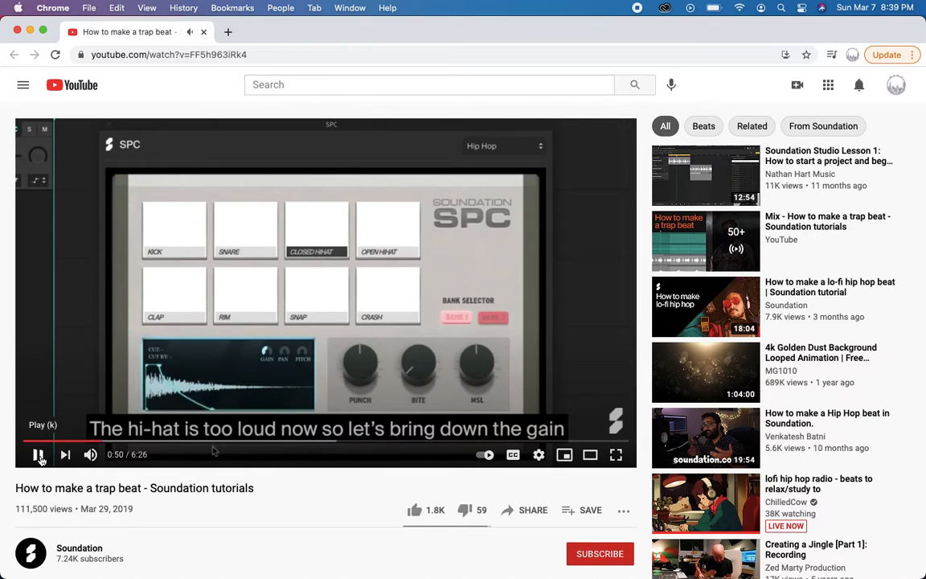
- In Soundation, shorten the Clap pad's volume envelope so it fades out early in the sample
key("super+grave")
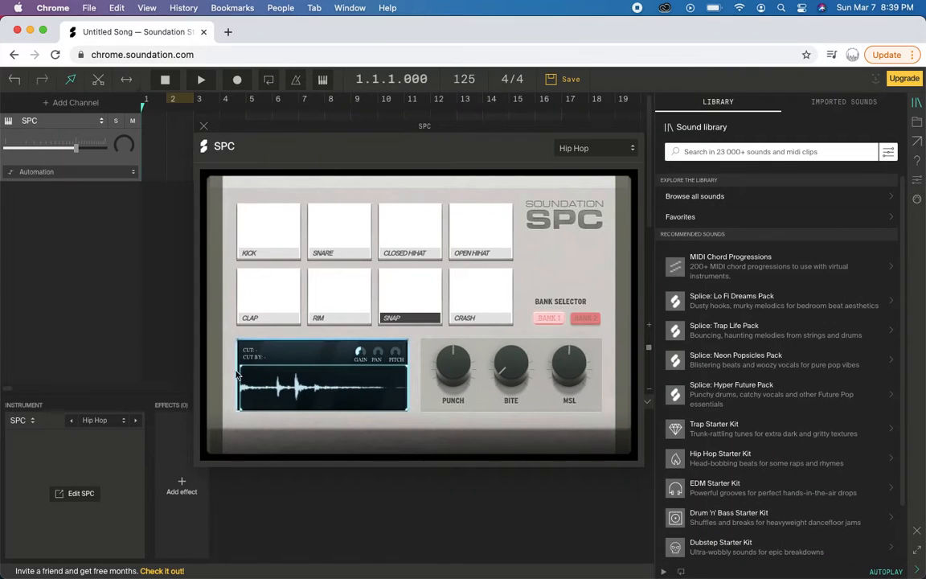
left_click(269, 298)
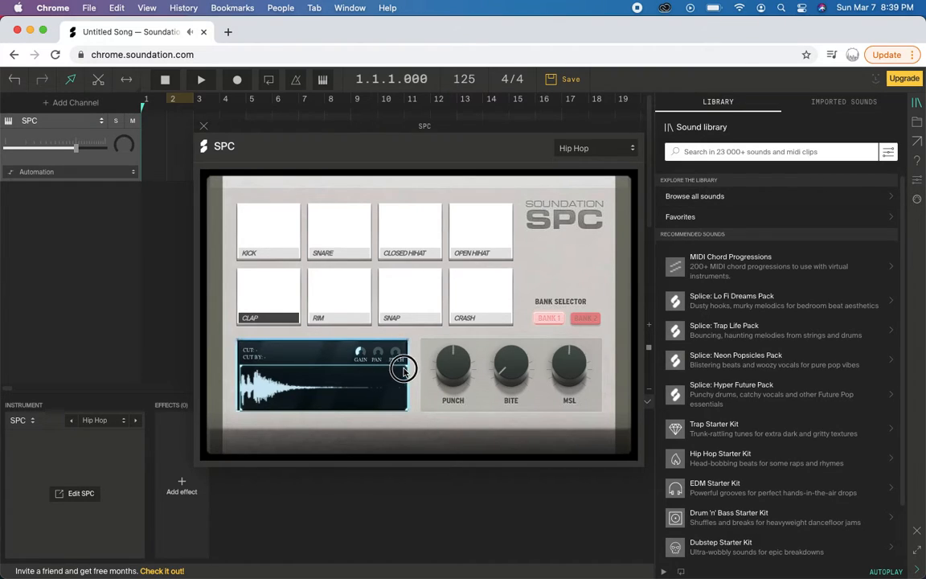
left_click_drag(408, 372, 257, 364)
left_click_drag(410, 413, 290, 430)
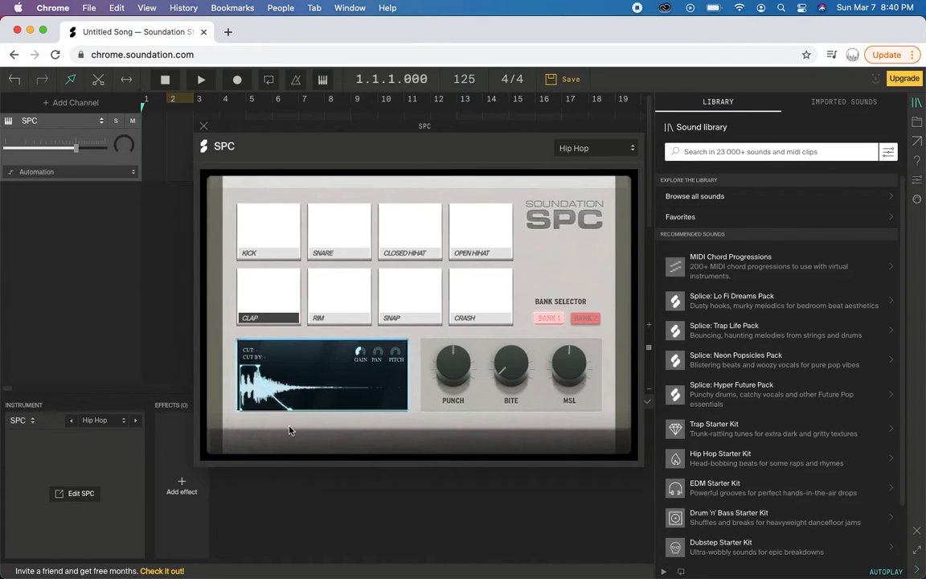
- Shorten the Closed Hihat pad's volume envelope to match the clap's, and audition both pads
left_click(430, 236)
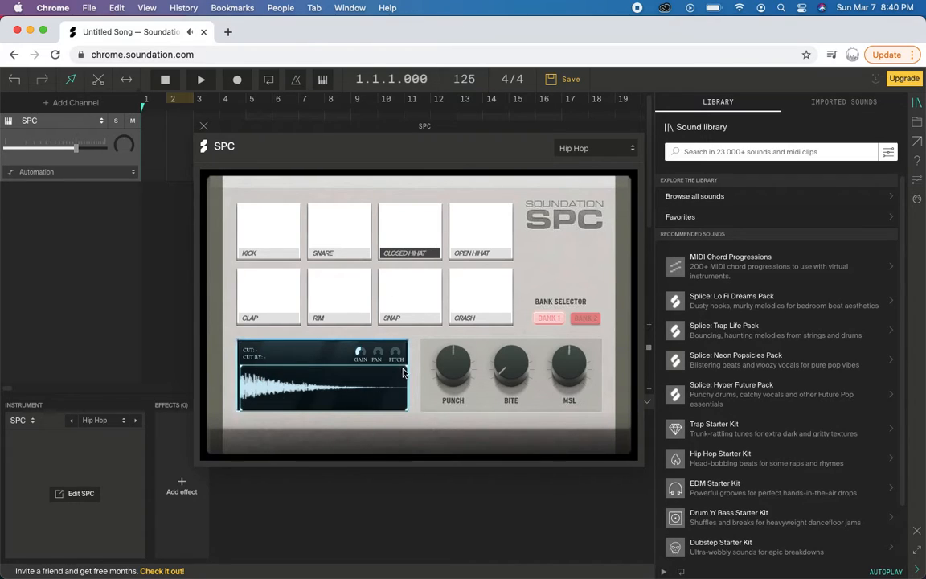
mouse_move(405, 366)
left_mouse_down()
mouse_move(233, 344)
mouse_move(264, 357)
mouse_move(254, 366)
left_mouse_up()
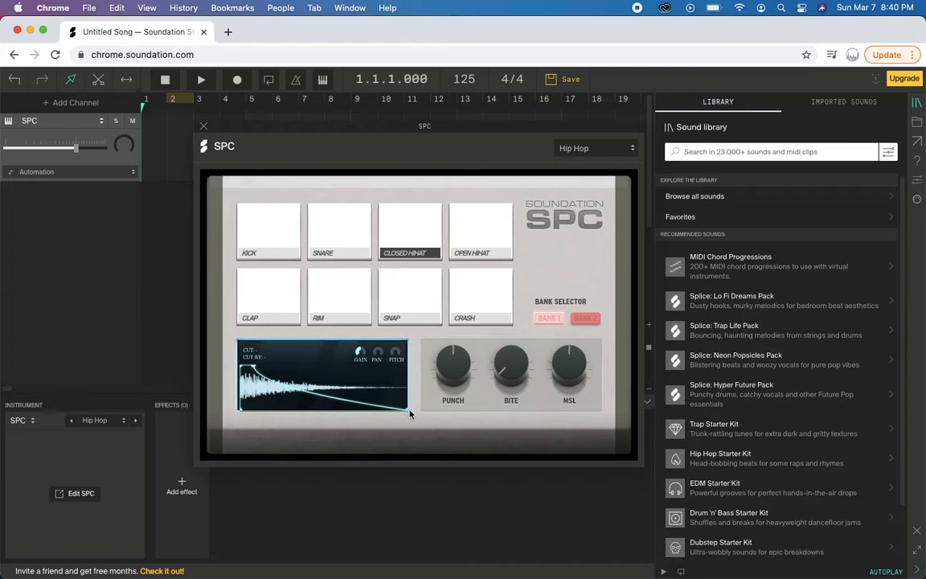
left_click_drag(407, 413, 292, 413)
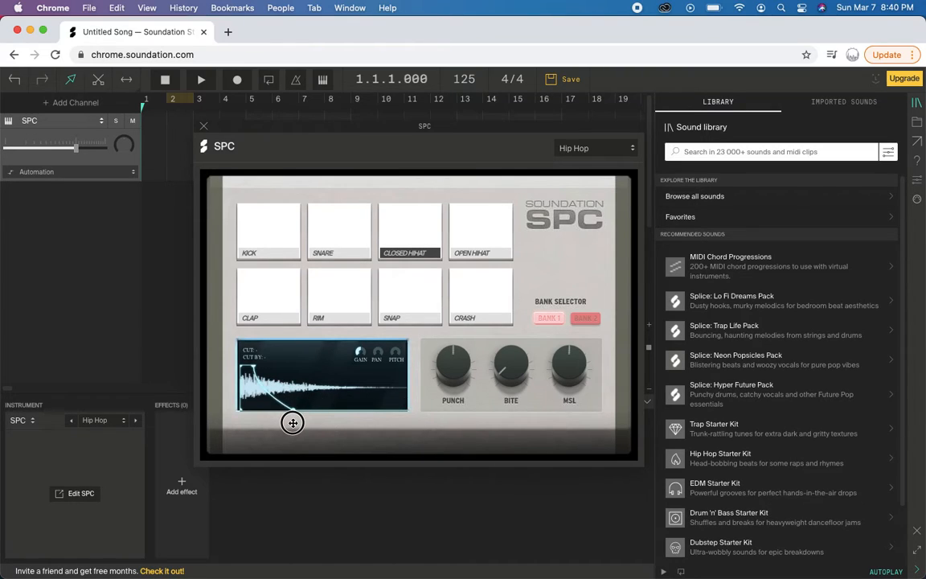
left_click(261, 282)
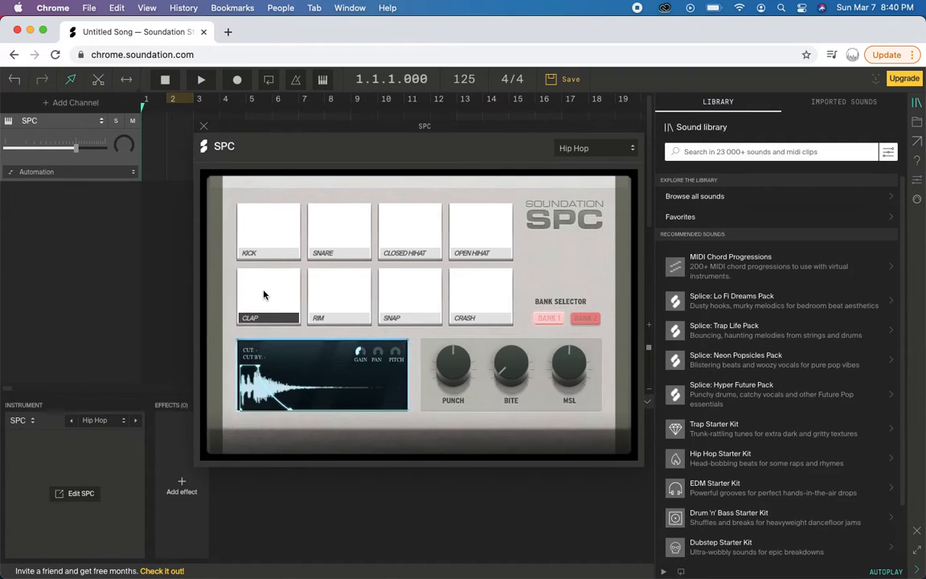
left_click(402, 243)
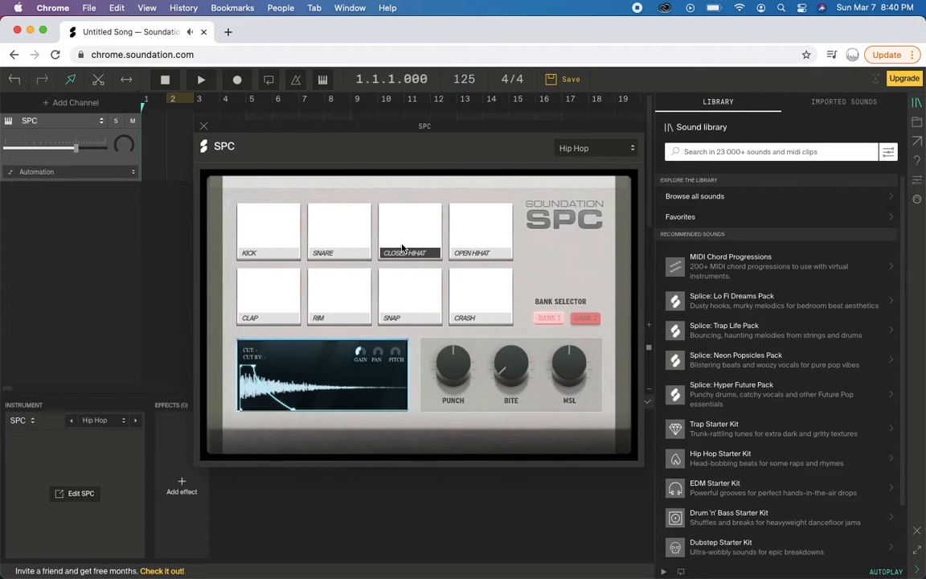
- Return to the YouTube tutorial and watch the hi-hat gain and pan adjustments up to 0:57
key("super+grave")
left_click(36, 464)
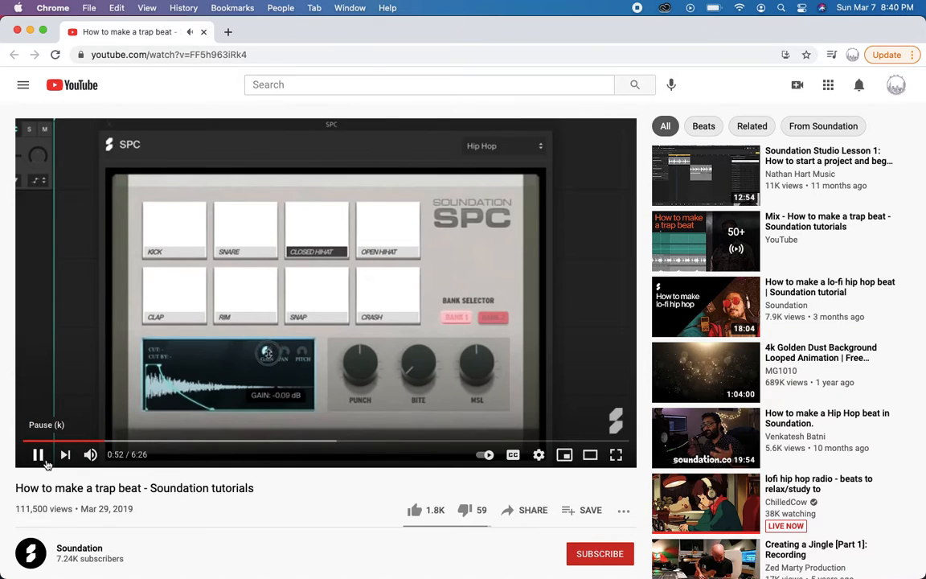
left_click(38, 455)
left_click(39, 455)
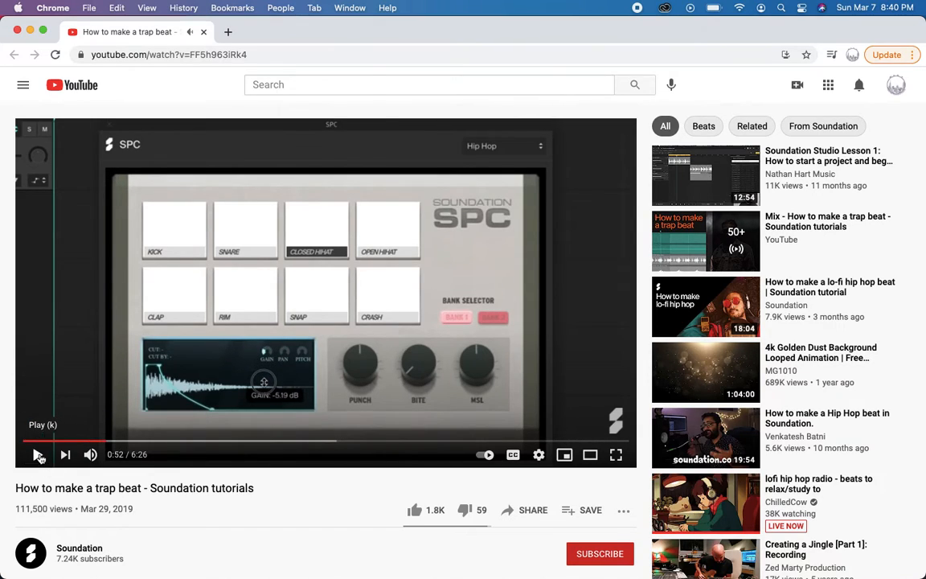
left_click(38, 455)
left_click(39, 455)
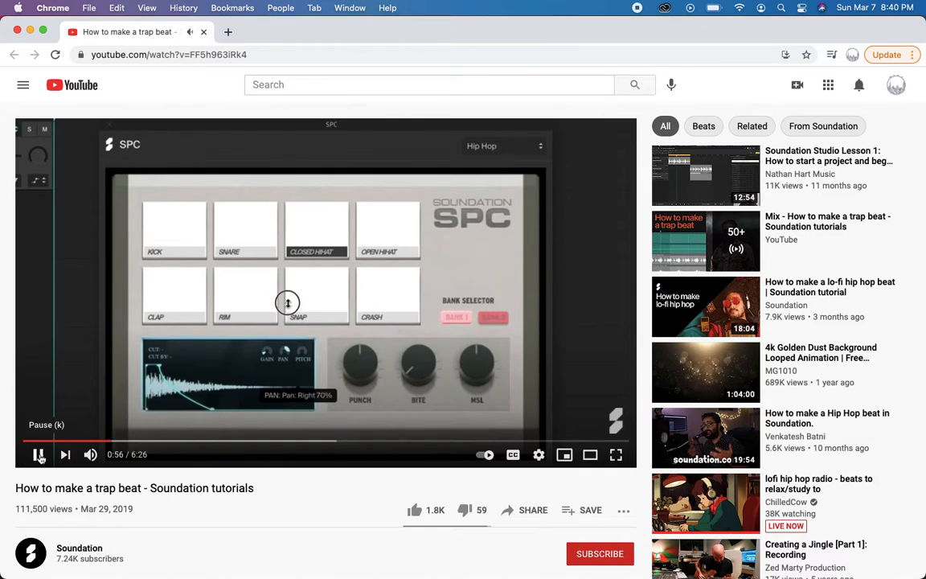
left_click(38, 455)
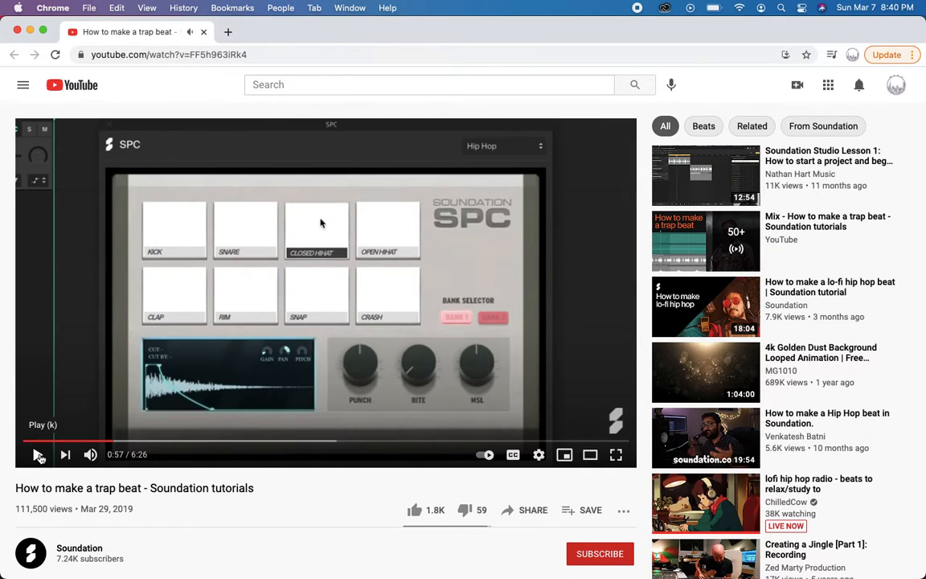
- In Soundation, lower the Closed Hihat pad's gain and pan it to the right
key("super+grave")
left_click(409, 231)
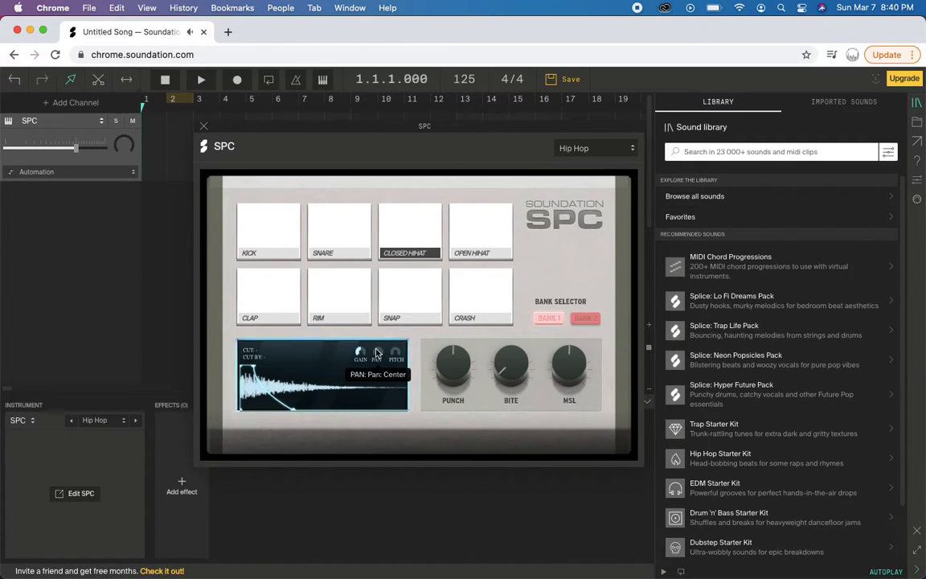
left_click_drag(359, 353, 376, 400)
left_click_drag(378, 352, 336, 312)
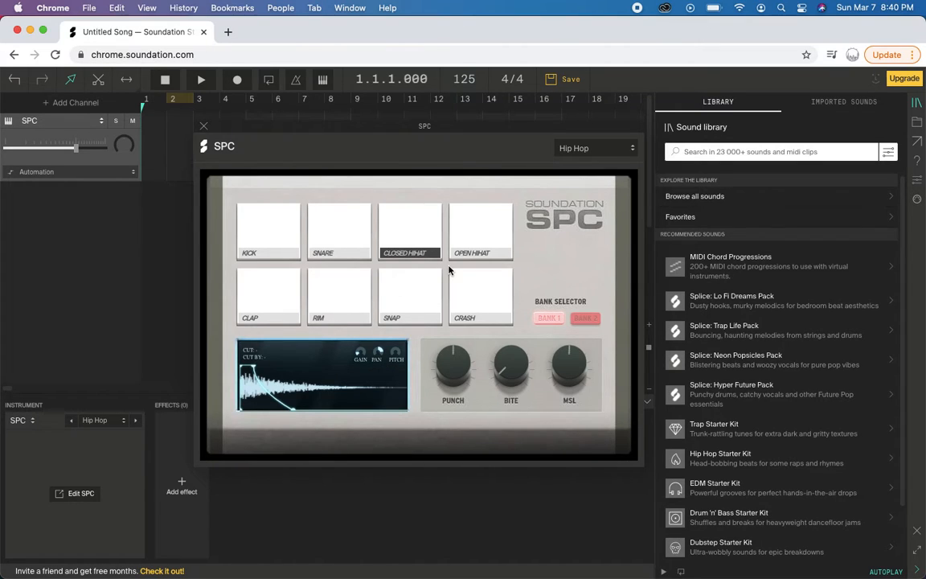
- Return to the YouTube tutorial and watch the kick pattern section up to 1:13
key("super+grave")
left_click(38, 455)
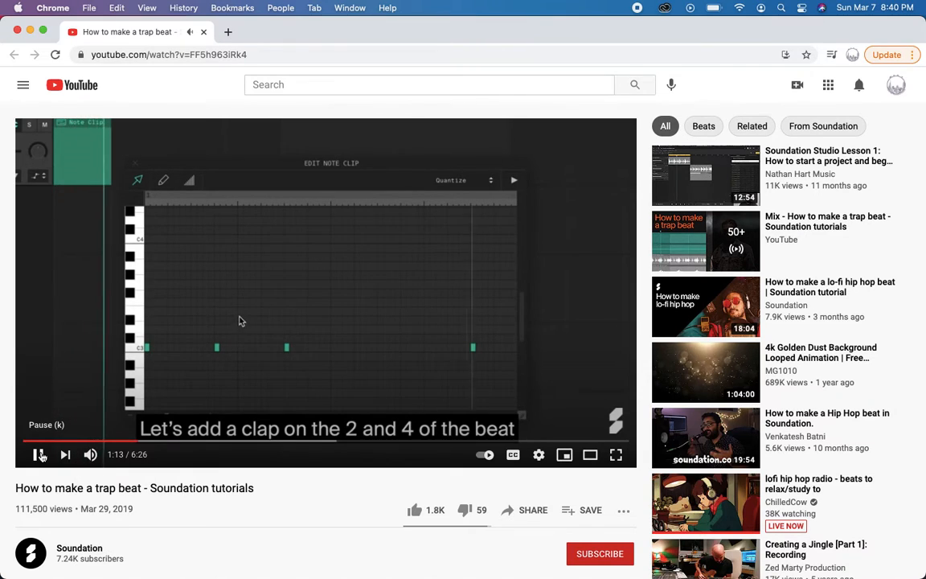
left_click(38, 455)
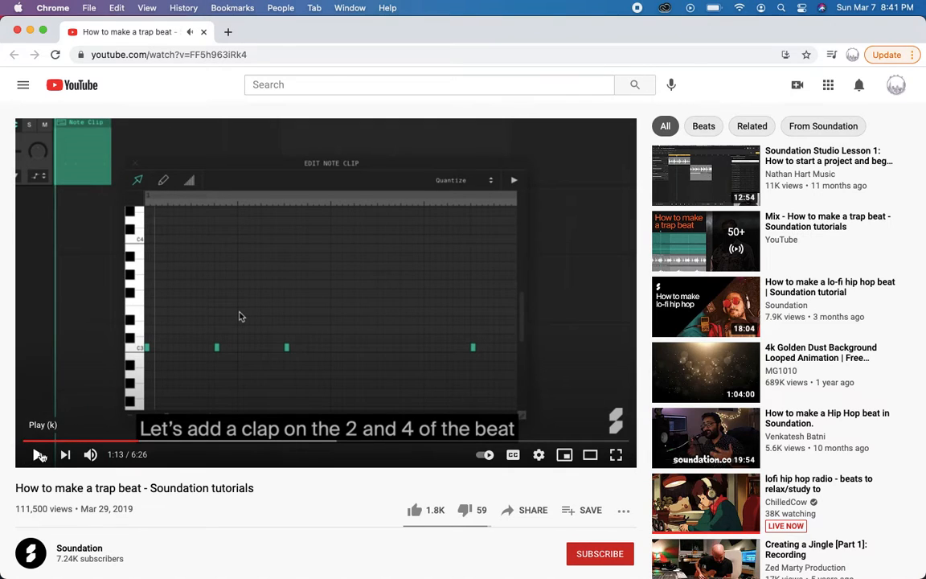
- In Soundation, close the SPC window and set the song tempo to 72 BPM
key("super+grave")
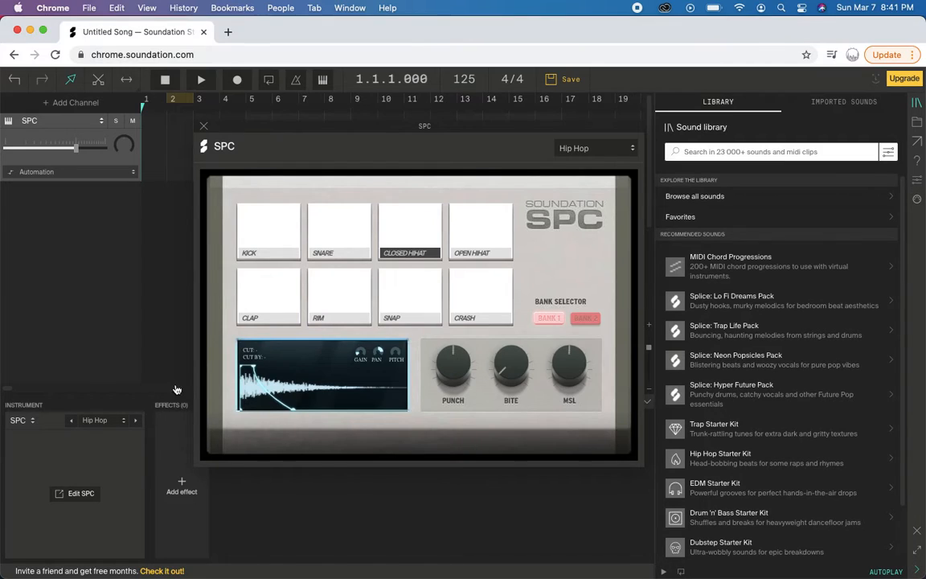
left_click(203, 126)
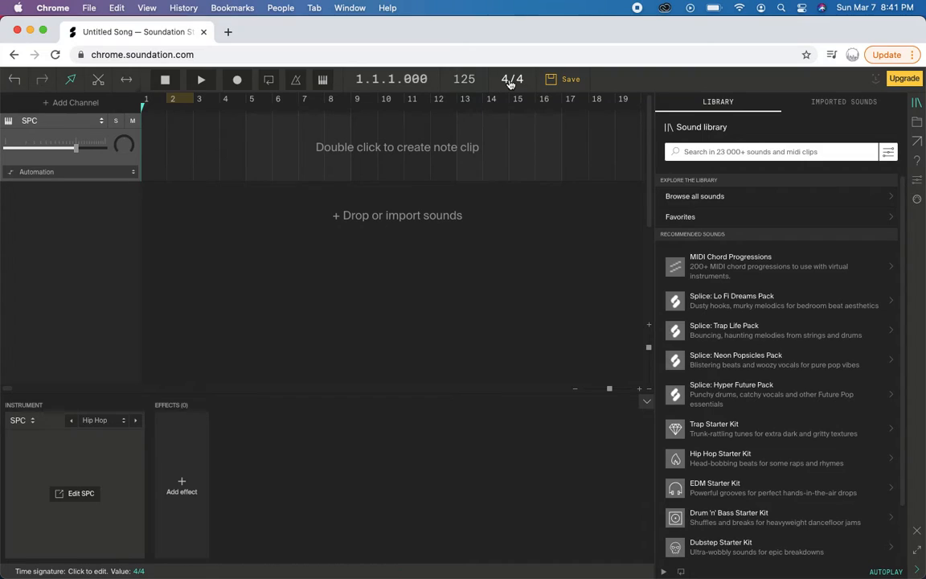
left_click(428, 79)
type("72")
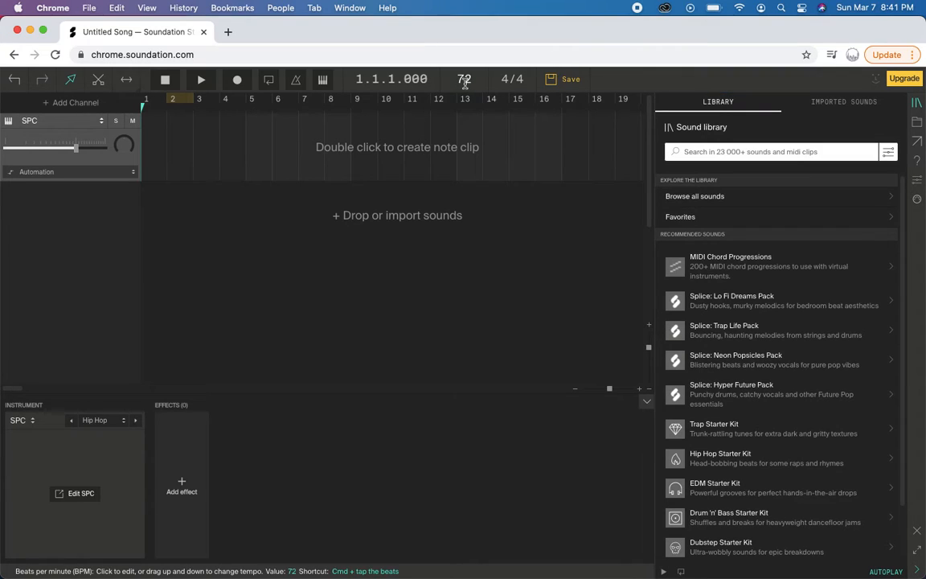
- Create a note clip at bar 1 of the SPC channel and enlarge its note editor to fill the workspace
double_click(152, 129)
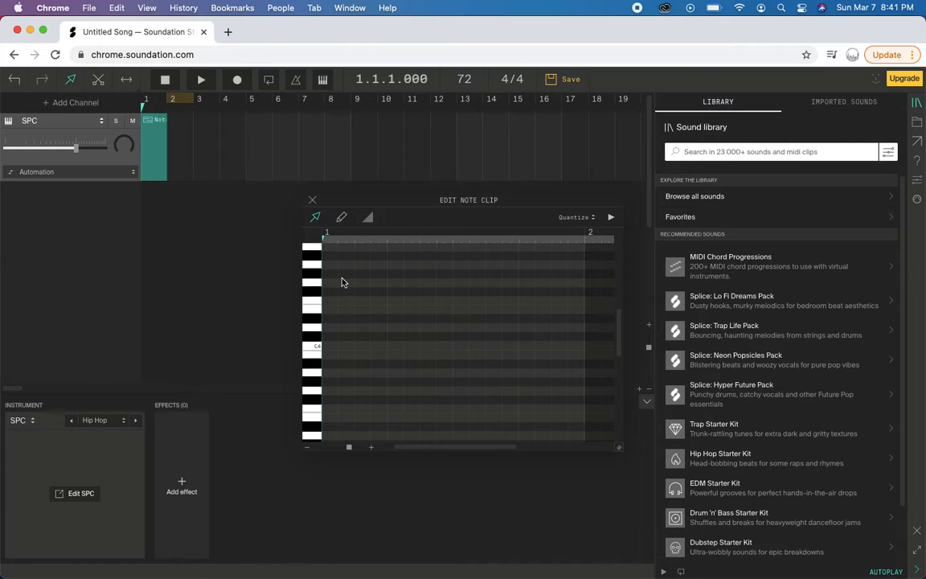
left_click_drag(389, 208, 94, 84)
left_click_drag(325, 329, 918, 564)
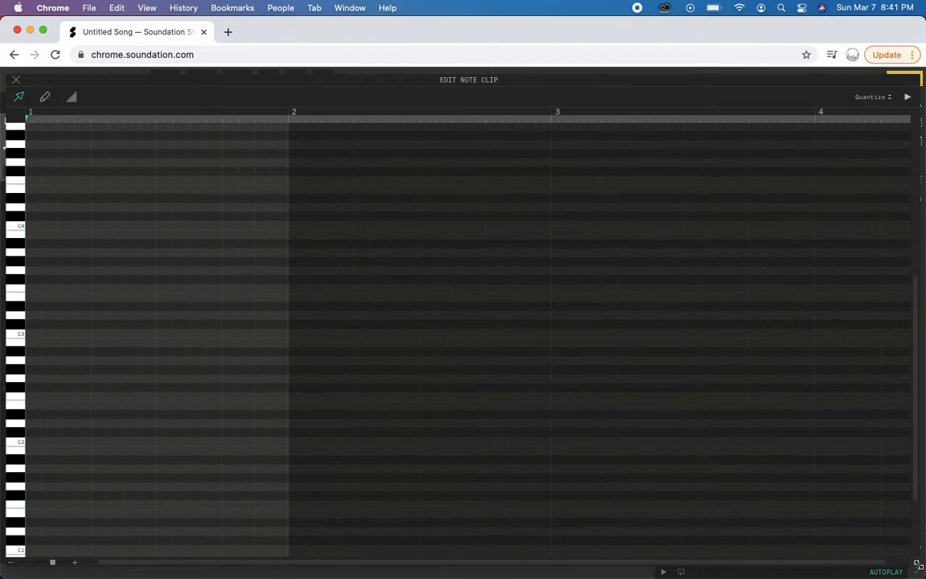
- Check the kick pattern in the YouTube tutorial and add a short C3 note at the start of bar 1 in Soundation
left_click(75, 564)
left_click(76, 564)
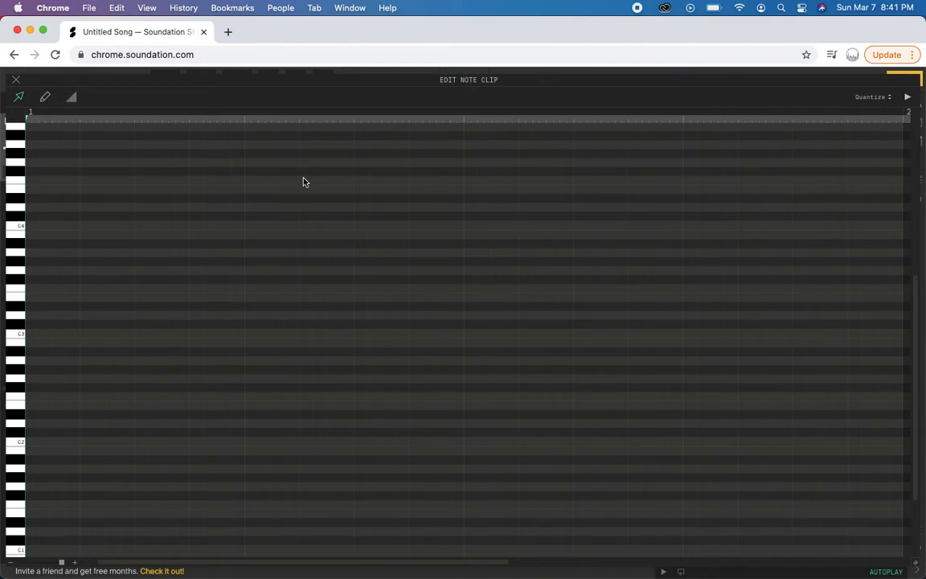
key("super+grave")
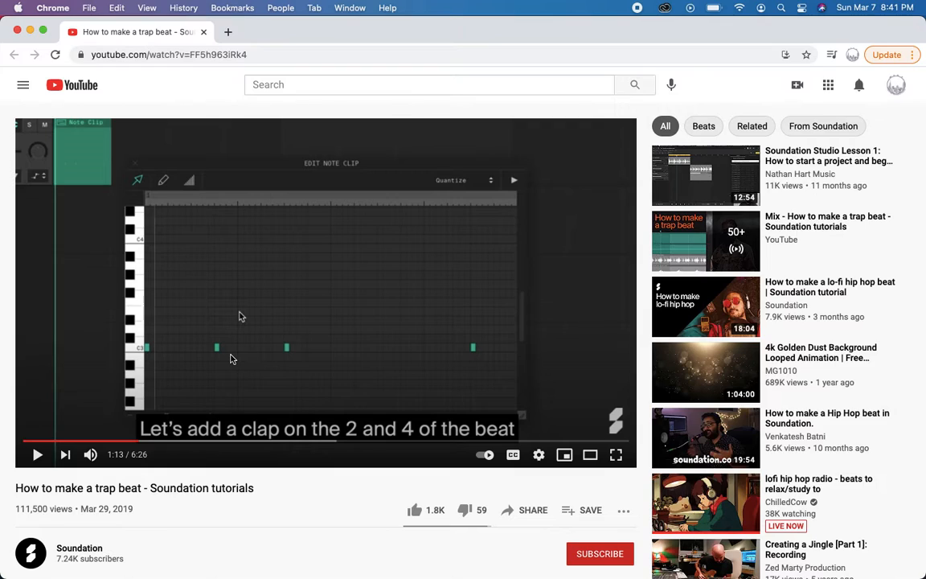
key("super+grave")
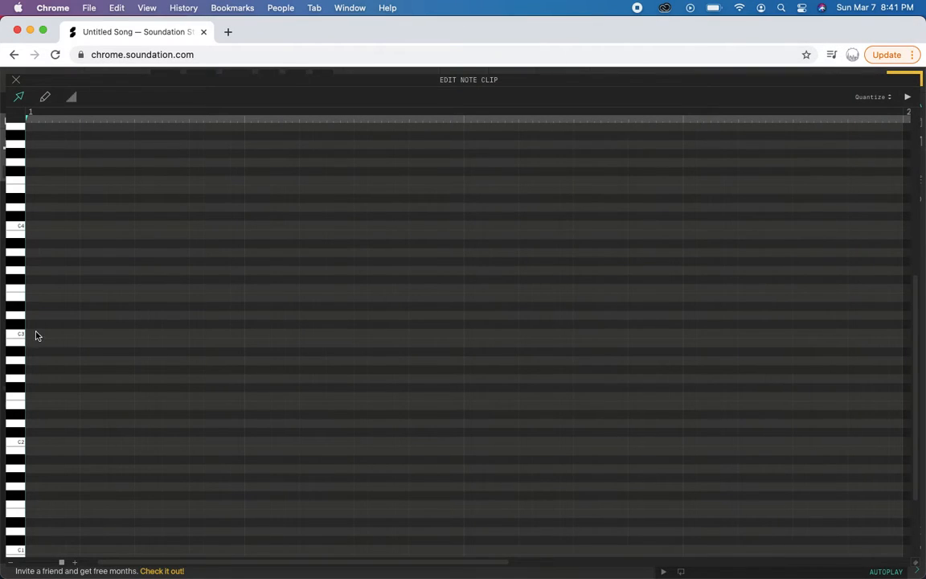
key("super+grave")
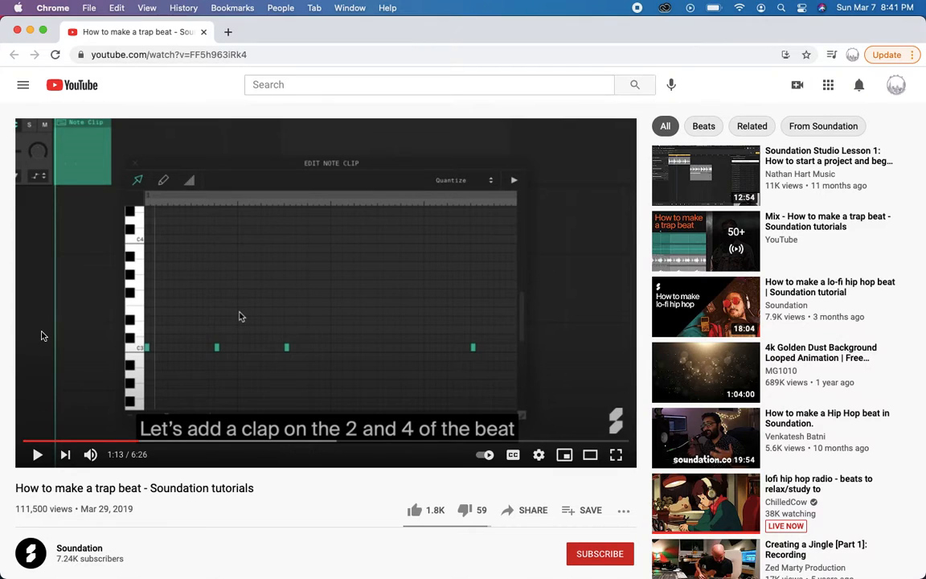
key("super+grave")
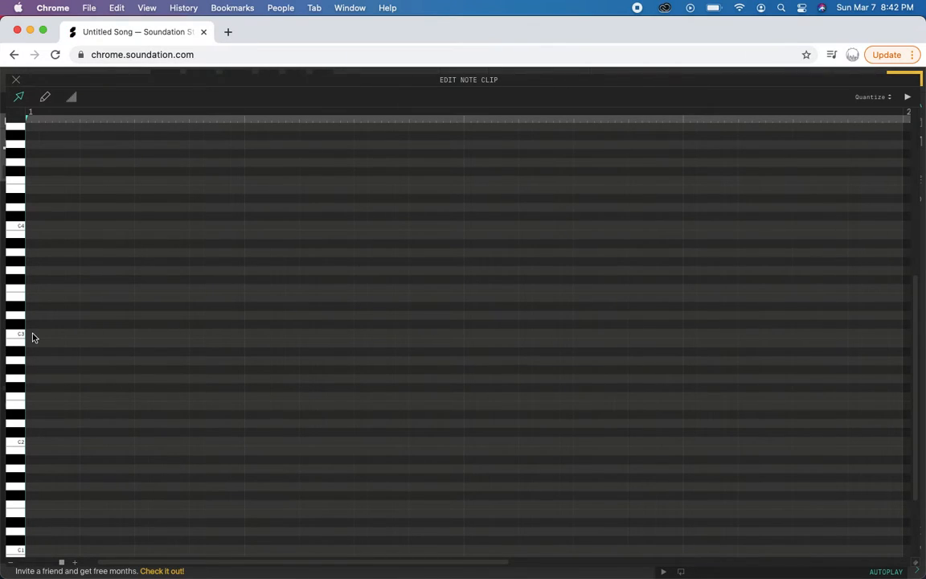
double_click(33, 334)
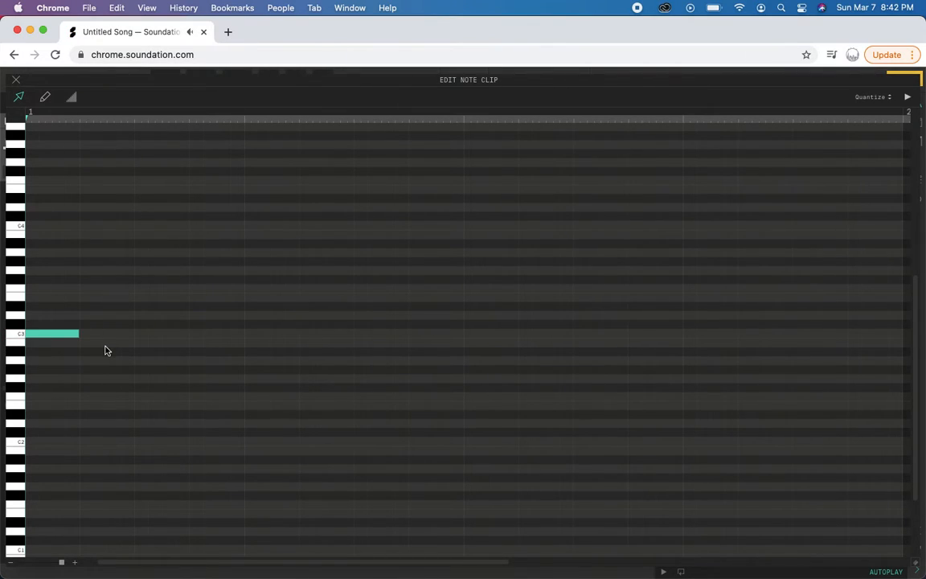
left_click_drag(78, 334, 41, 334)
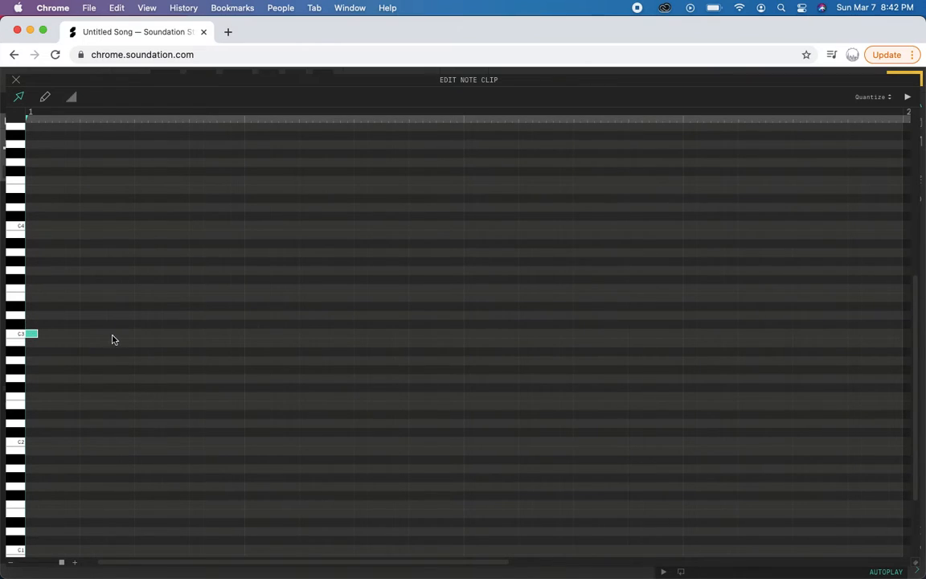
- Add short C3 kick notes halfway through beat 1, on beat 2 and on beat 4, and play the pattern
left_click(142, 335)
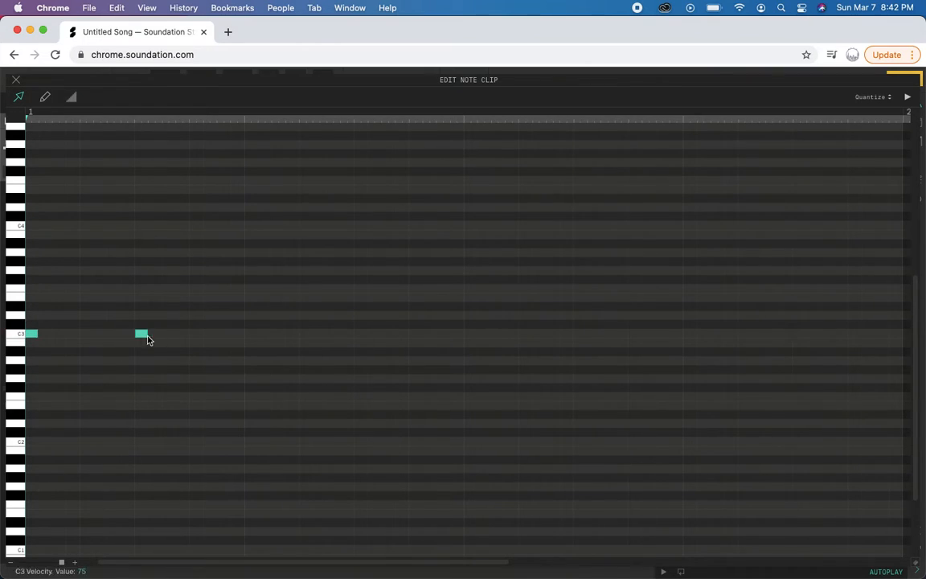
left_click(250, 335)
key("super+grave")
key("super+grave")
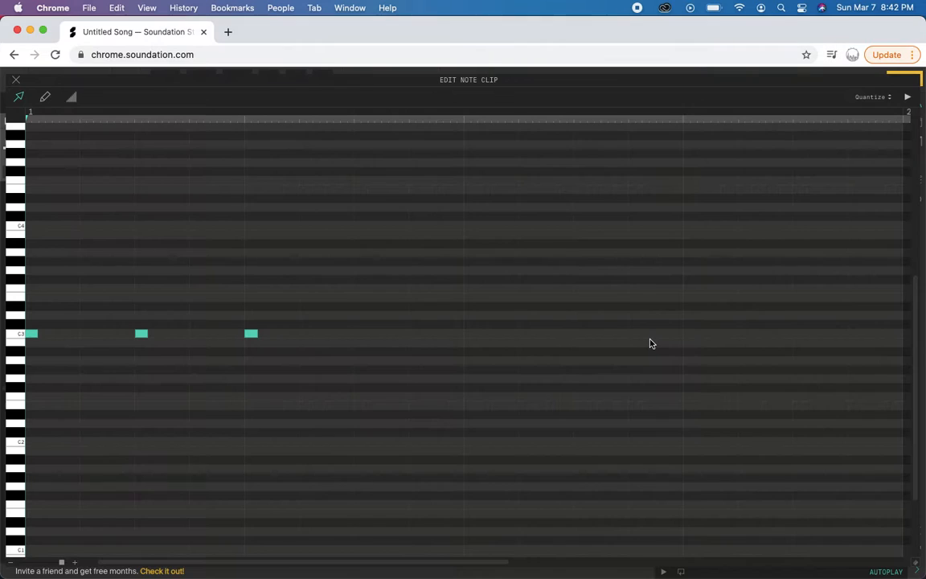
double_click(691, 334)
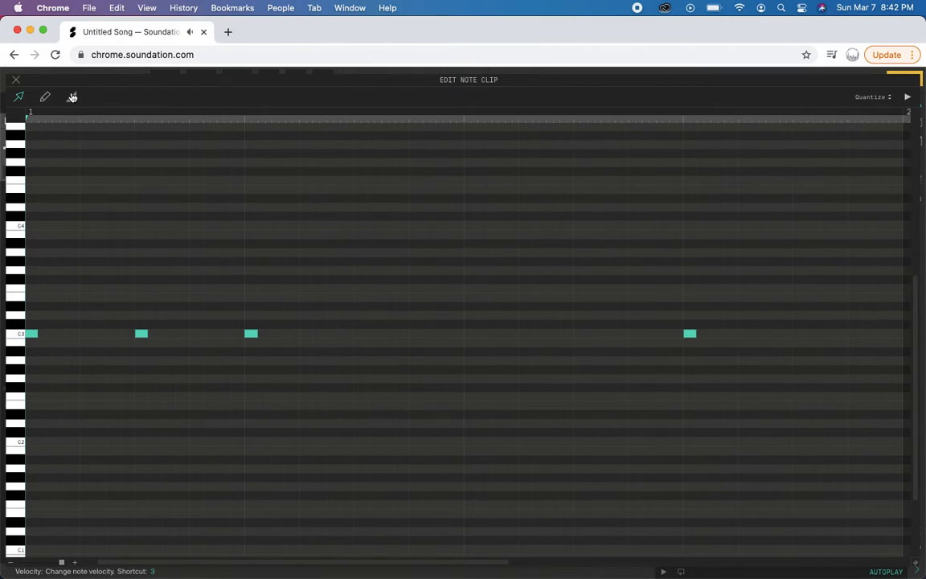
key("space")
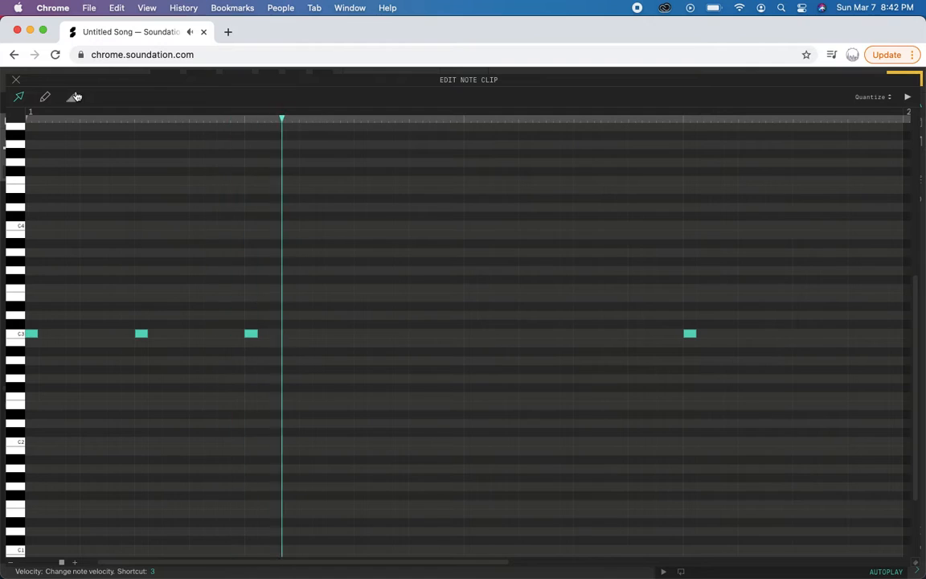
key("space")
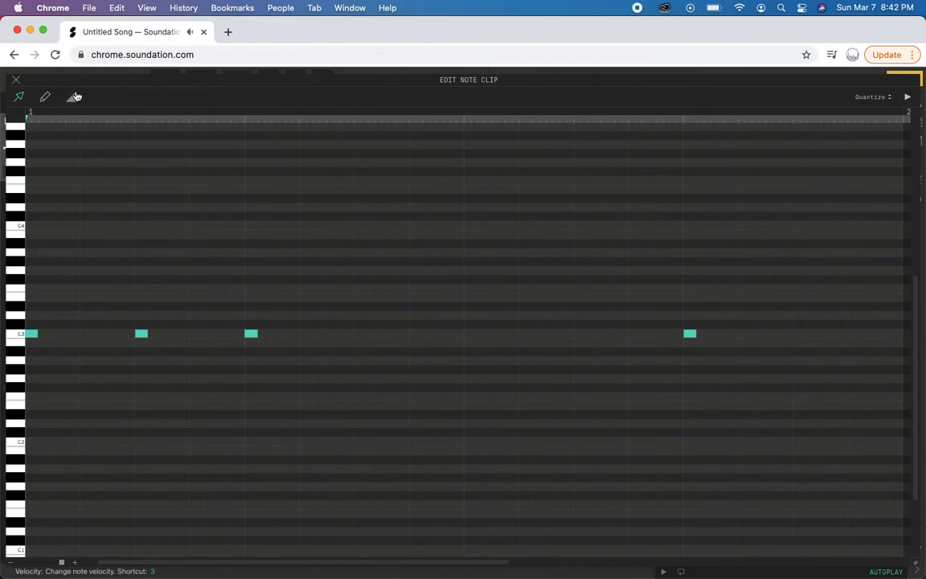
- Watch the tutorial's clap section on YouTube up to 1:16 and compare its notes with the Soundation clip
key("super+grave")
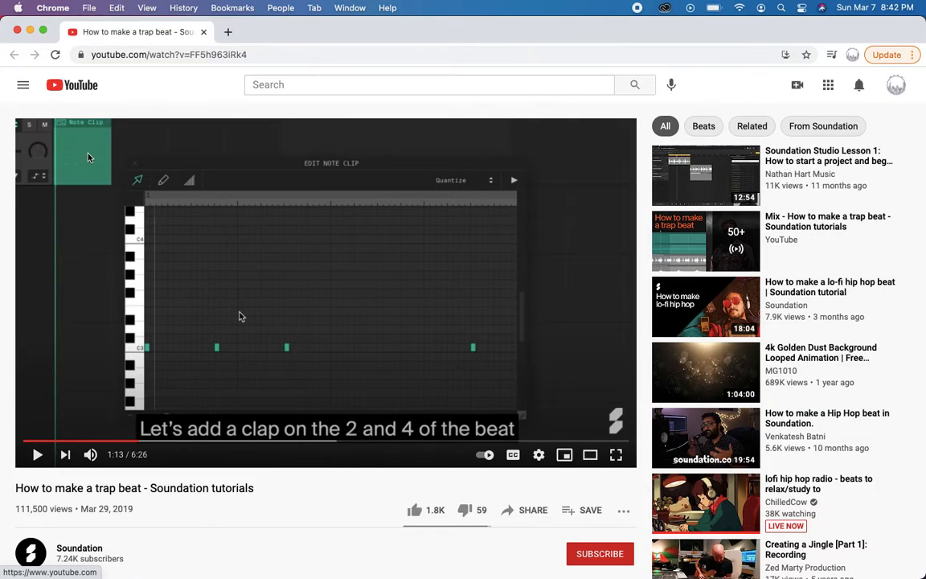
left_click(37, 454)
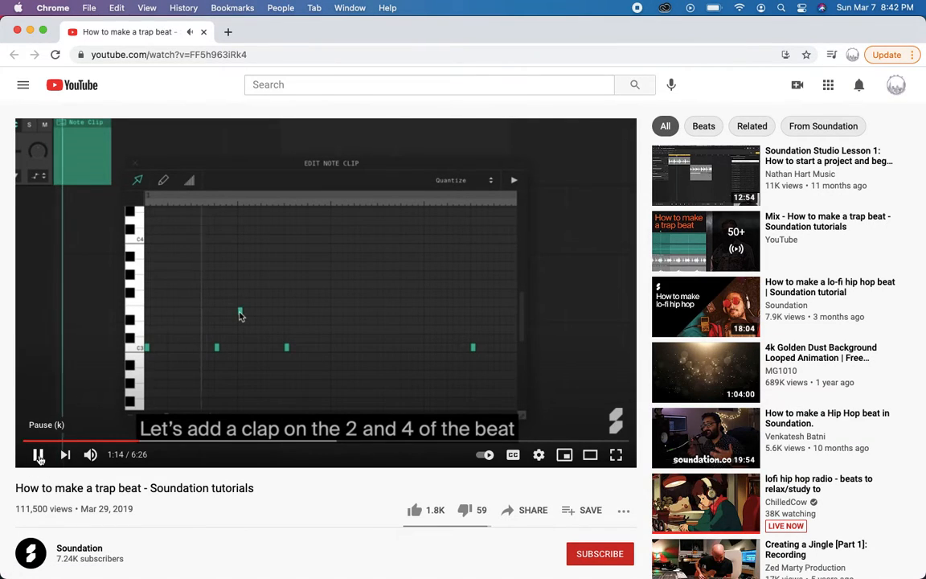
left_click(38, 455)
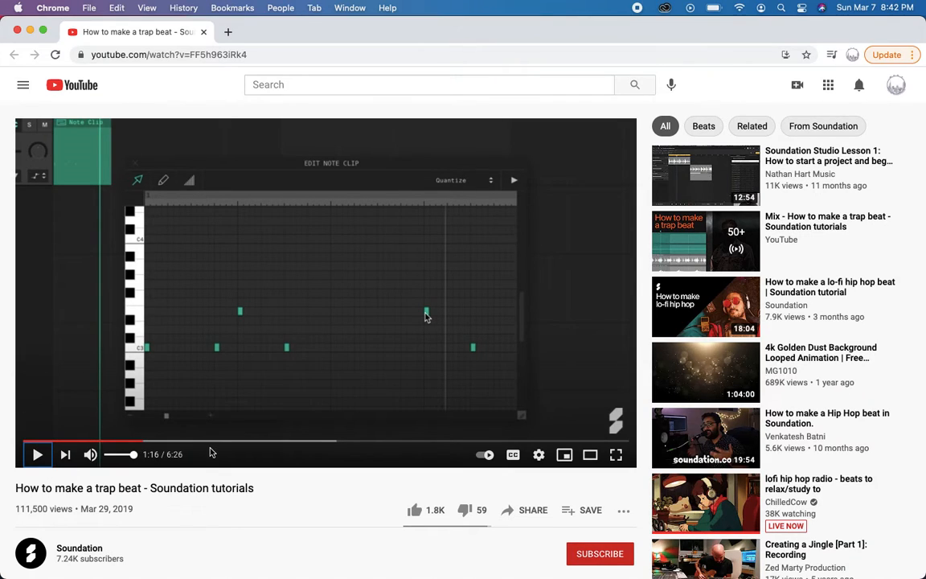
key("super+grave")
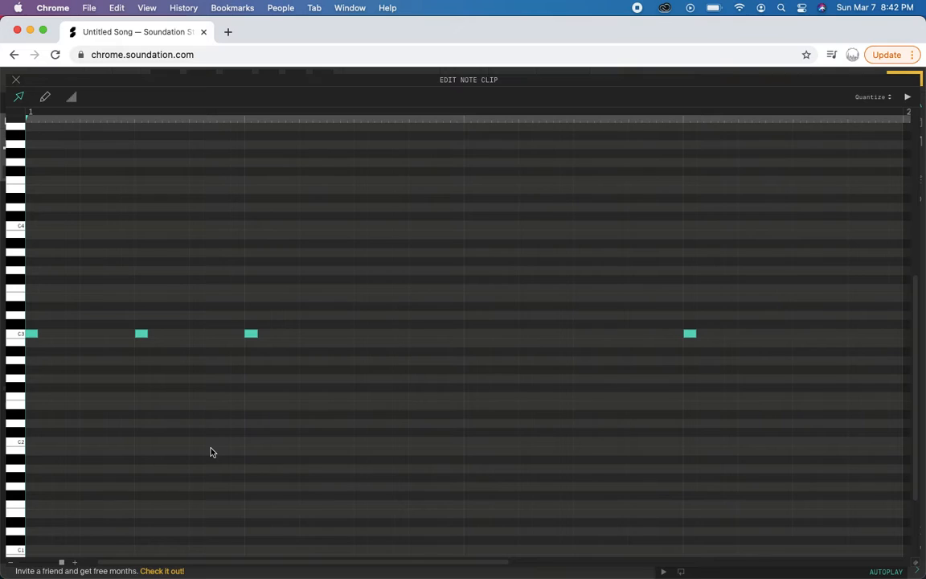
key("super+grave")
key("super+grave")
key("super+grave")
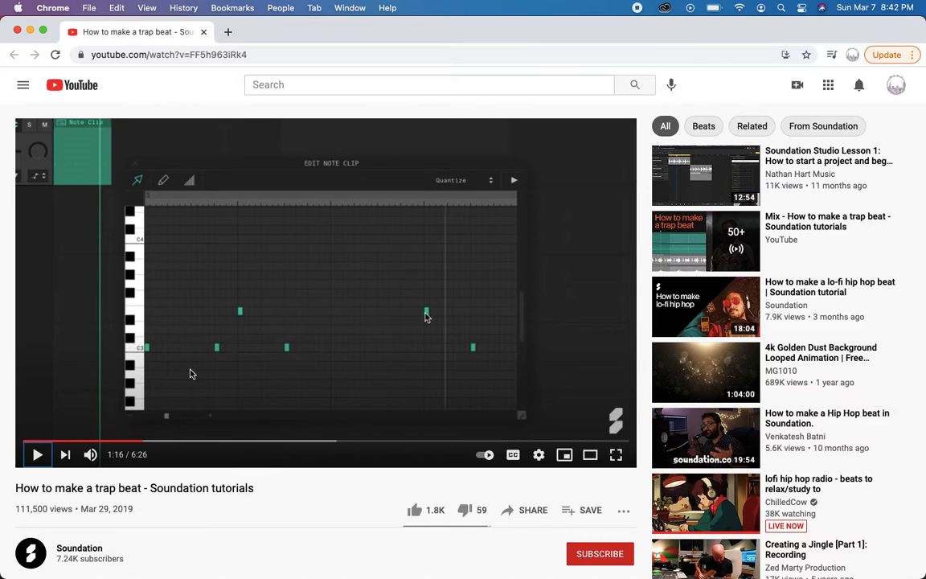
key("super+grave")
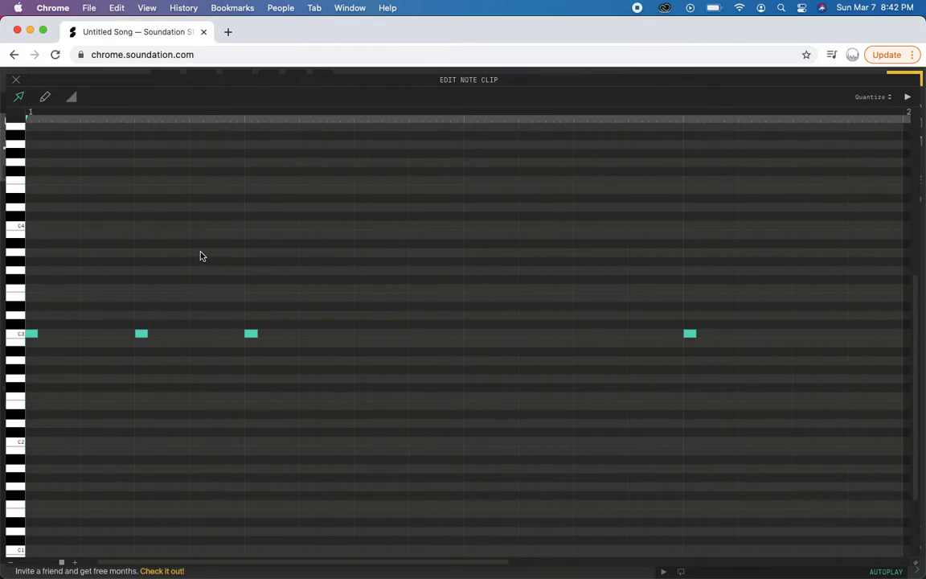
- Add short E3 clap notes three-quarters through beat 1 and a little over a third into beat 3, and play the clip
double_click(194, 298)
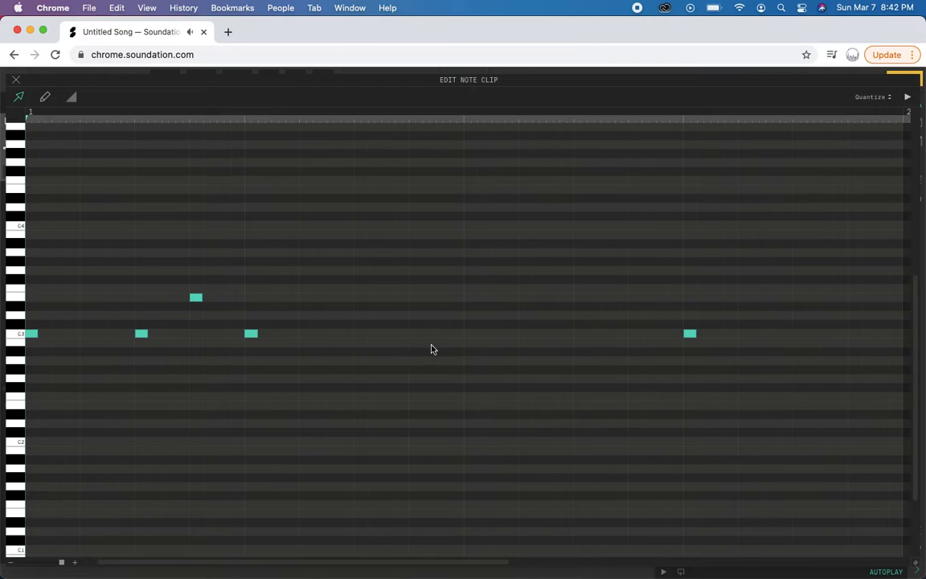
double_click(551, 297)
key("space")
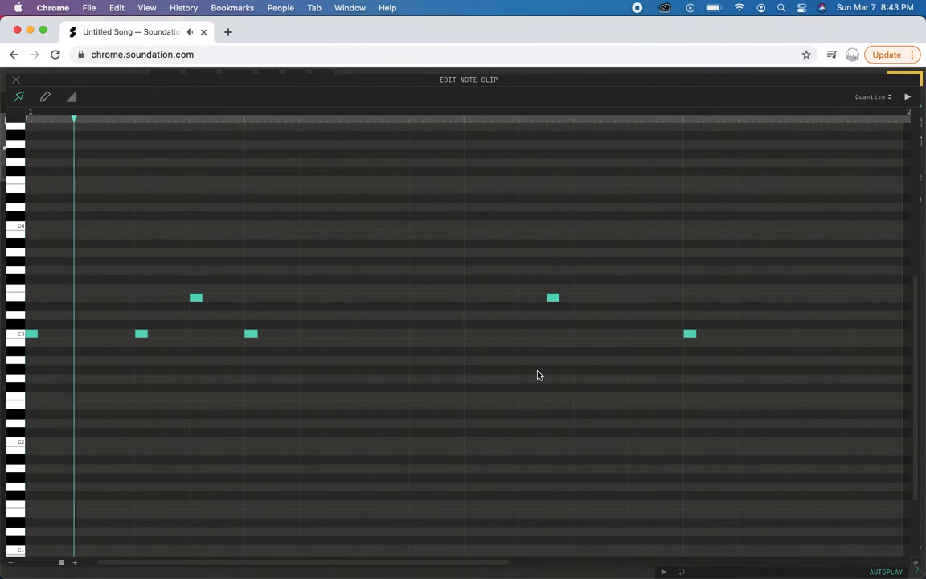
key("space")
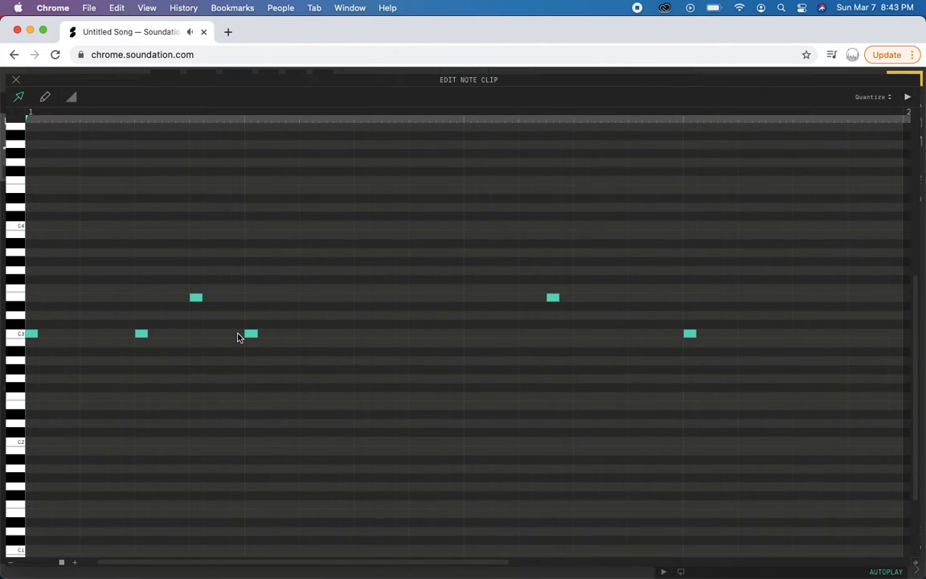
- Delete the C3 kick note halfway through beat 1 and play the clip
left_click(145, 336)
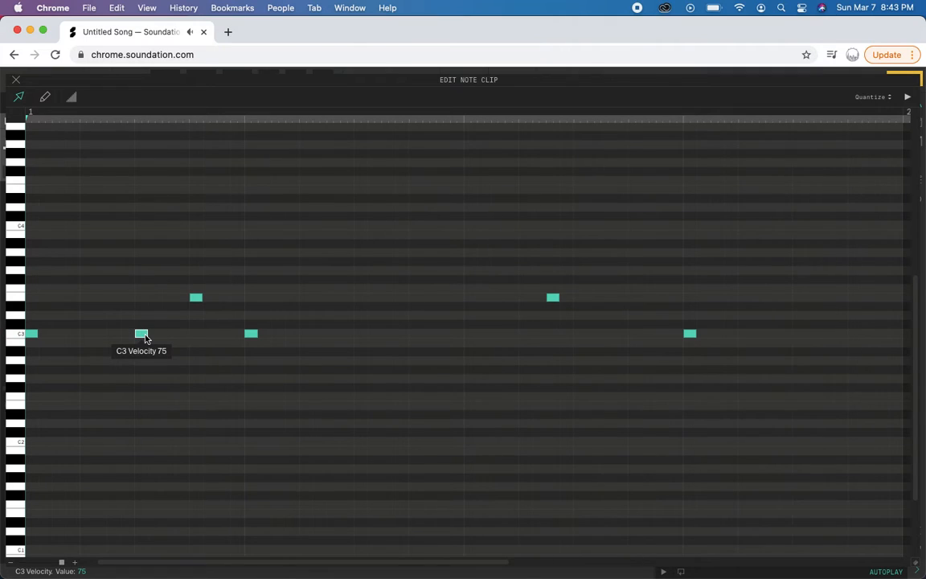
key("BackSpace")
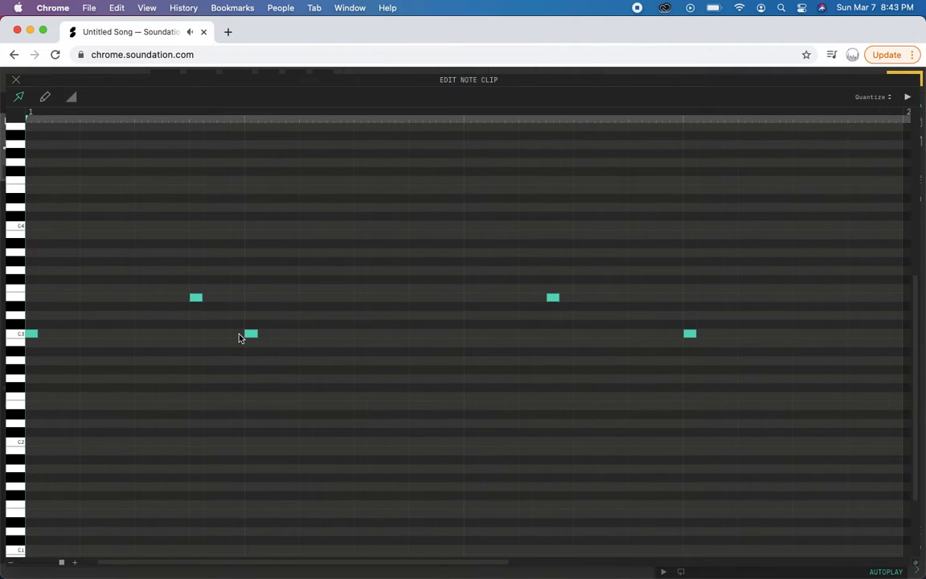
key("space")
key("space")
- Add a short C3 kick note just before beat 3 and play the revised pattern
double_click(453, 335)
left_click_drag(501, 336, 465, 333)
key("space")
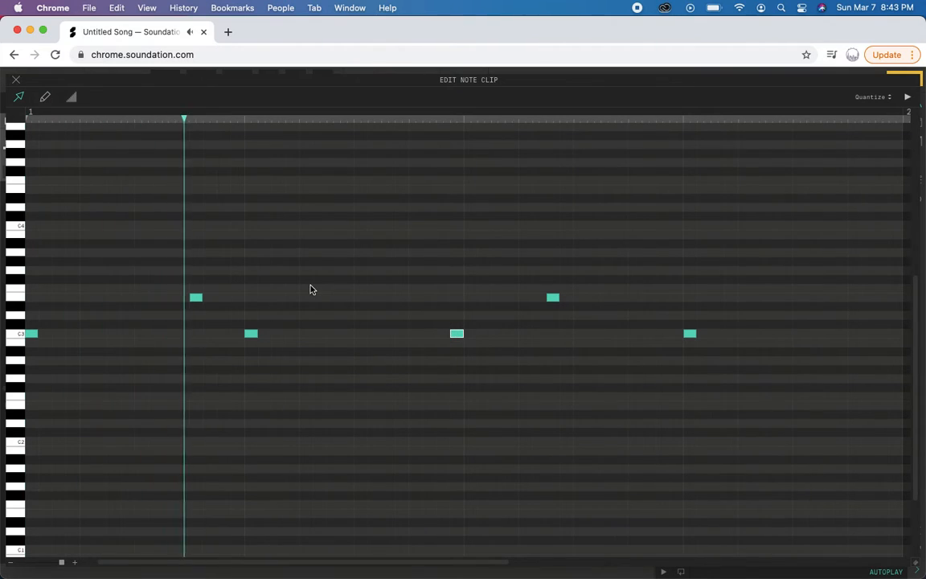
key("space")
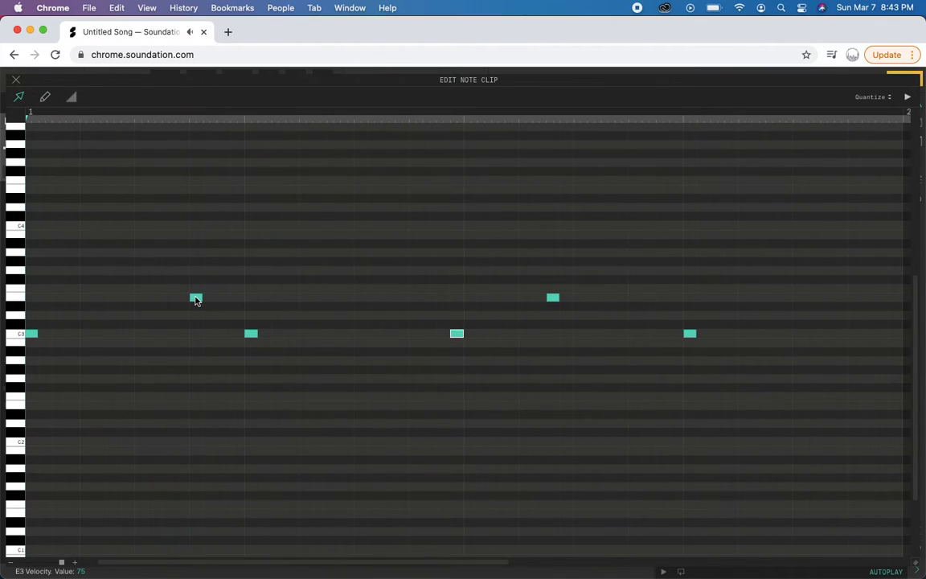
key("space")
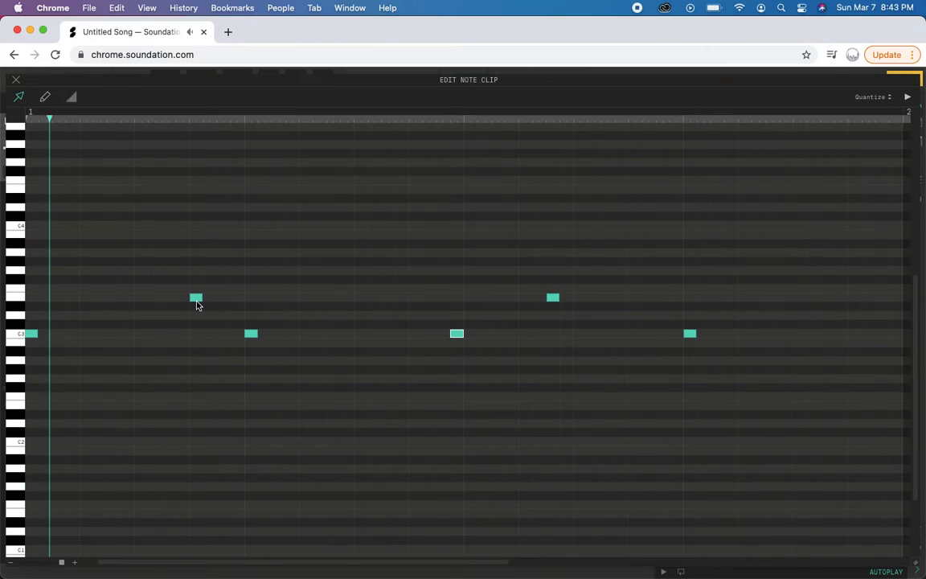
key("space")
- Try replacing the beat 2 kick with a short C3 note halfway through beat 1, and play the clip
mouse_move(257, 333)
left_mouse_down()
mouse_move(142, 333)
mouse_move(250, 332)
left_mouse_up()
key("super+z")
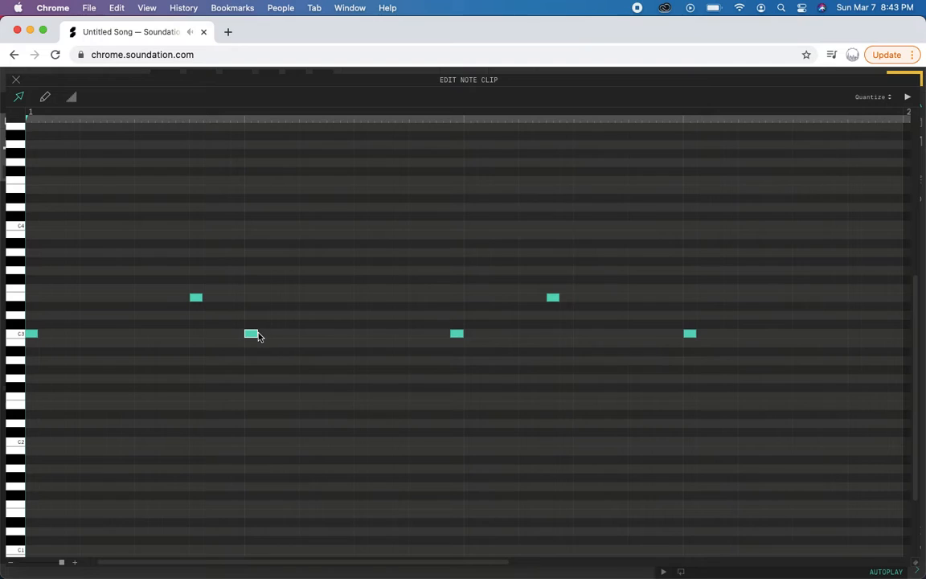
double_click(251, 334)
double_click(139, 333)
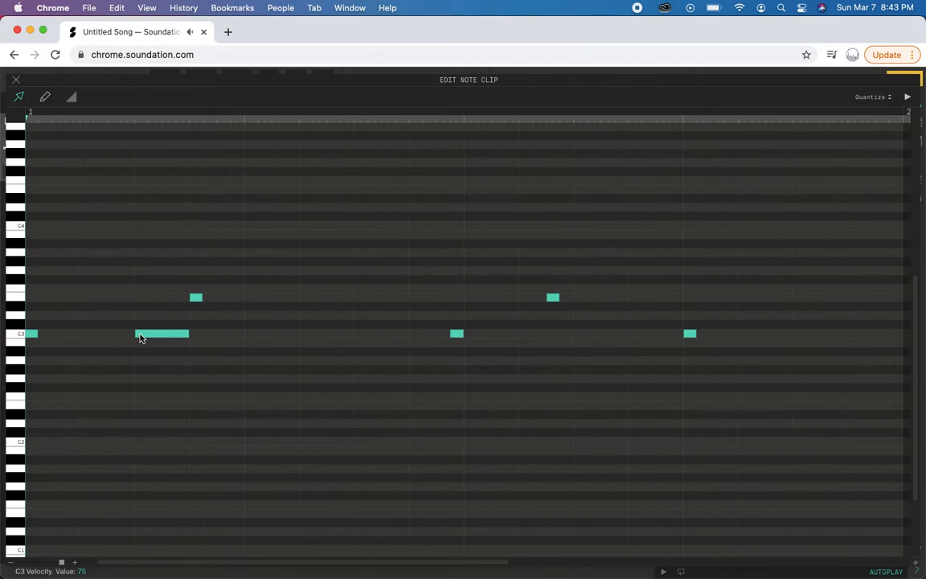
left_click_drag(189, 334, 151, 335)
key("space")
key("space")
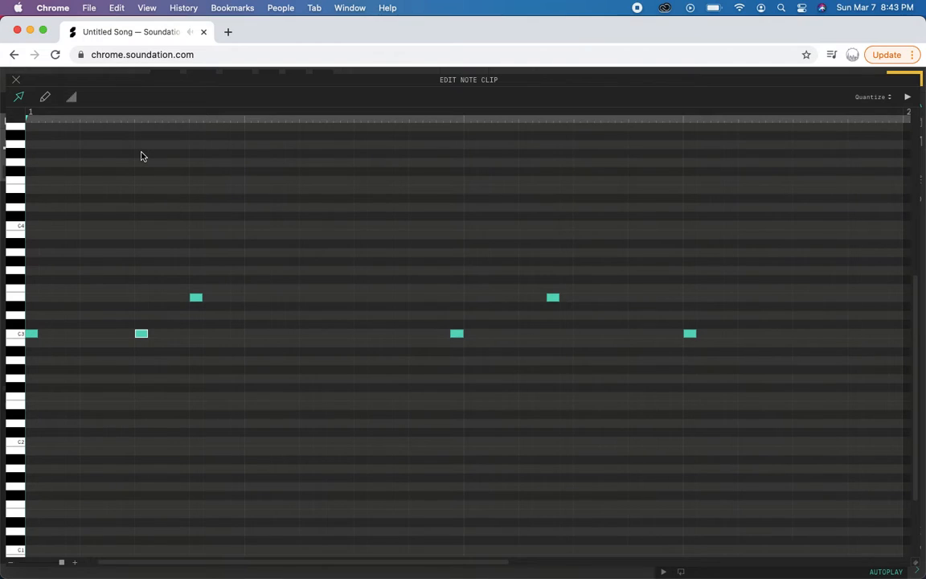
- Remove the C3 note halfway through beat 1 and put a short C3 kick back on beat 2, playing the clip
double_click(141, 333)
double_click(253, 336)
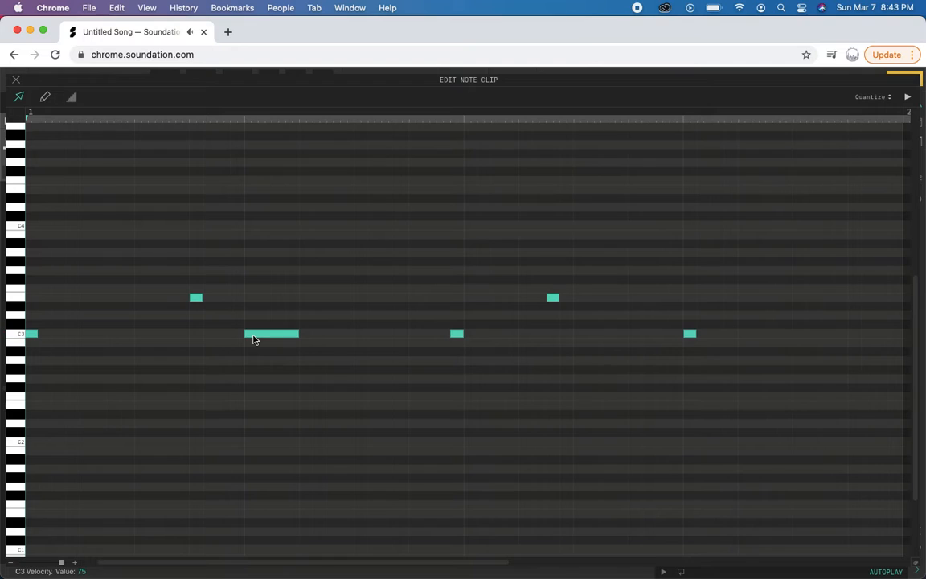
key("space")
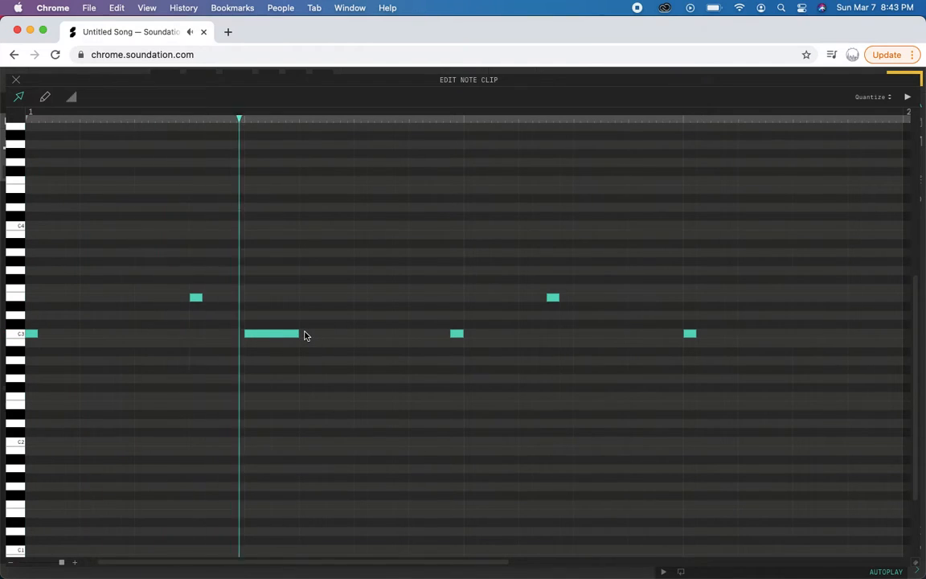
key("space")
left_click_drag(299, 334, 259, 335)
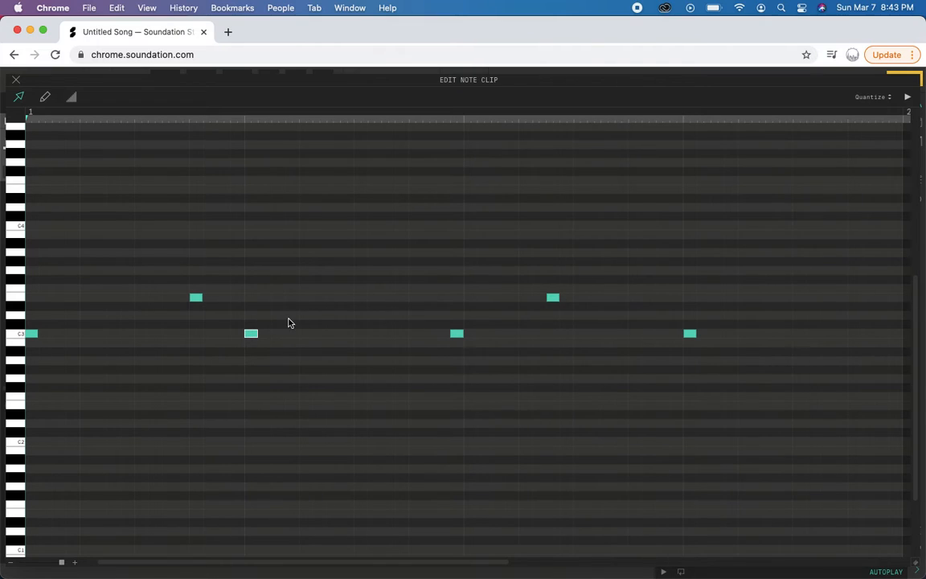
- Replace the first E3 clap with a short E3 note halfway through beat 2, and play the pattern
double_click(196, 297)
double_click(363, 301)
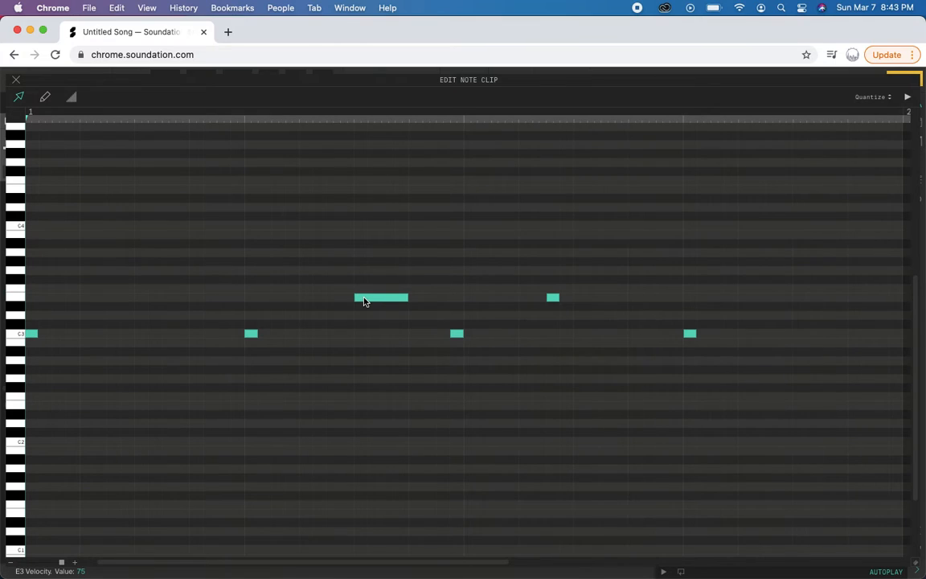
left_click_drag(408, 300, 367, 301)
key("space")
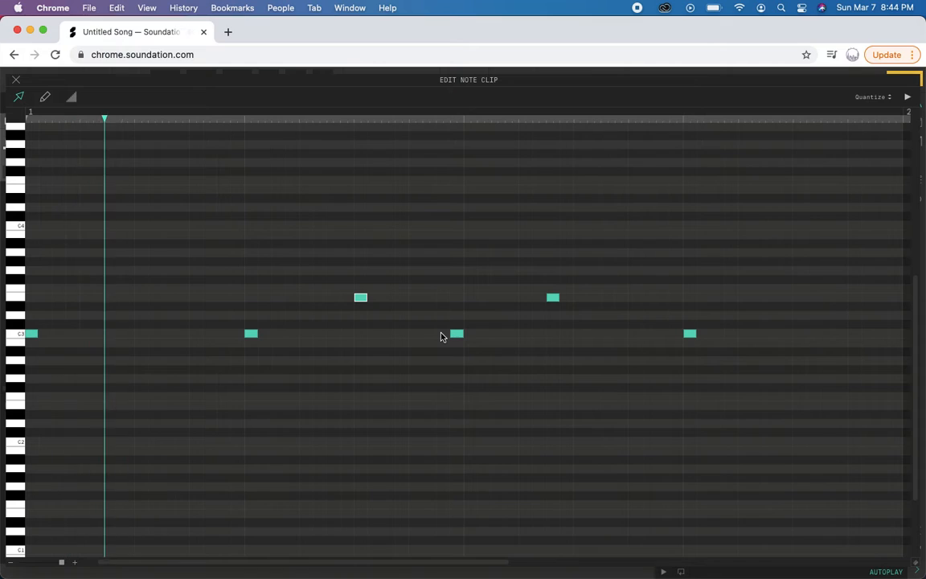
key("space")
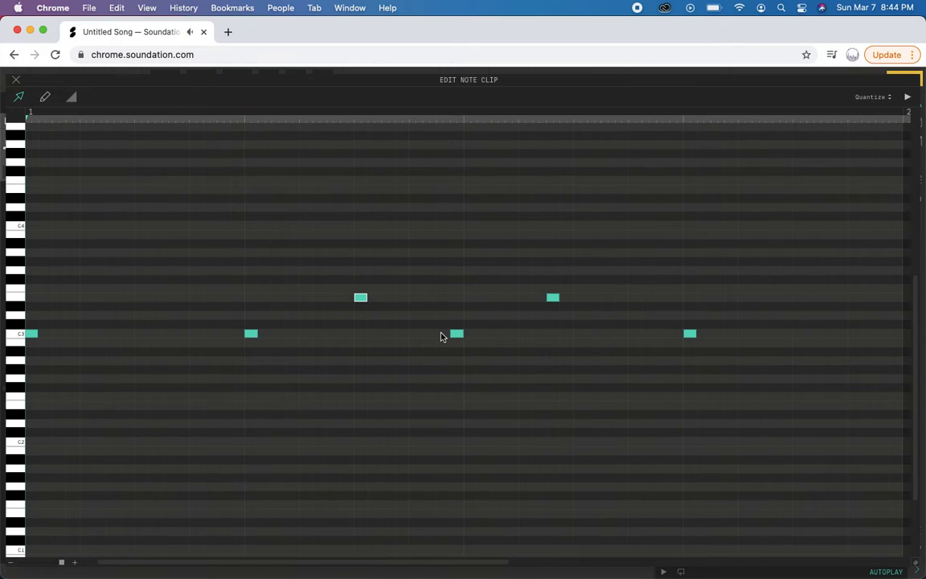
- Replace the C3 kick on beat 2 with a short C3 kick three-quarters through beat 1, and play the pattern
double_click(195, 334)
double_click(251, 334)
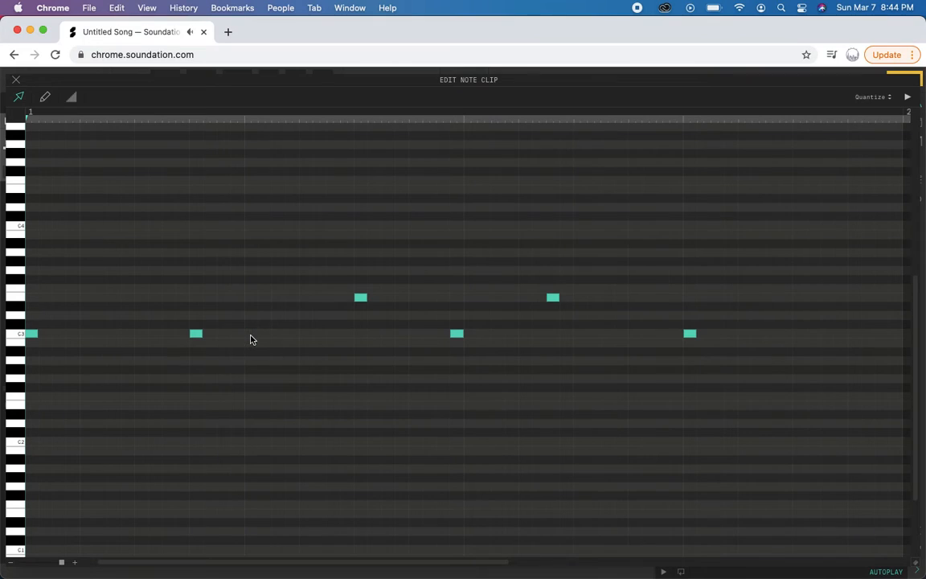
key("space")
key("space")
- Try an extra C3 note halfway through beat 1, playing the clip with and without it
double_click(145, 336)
key("space")
key("space")
double_click(146, 334)
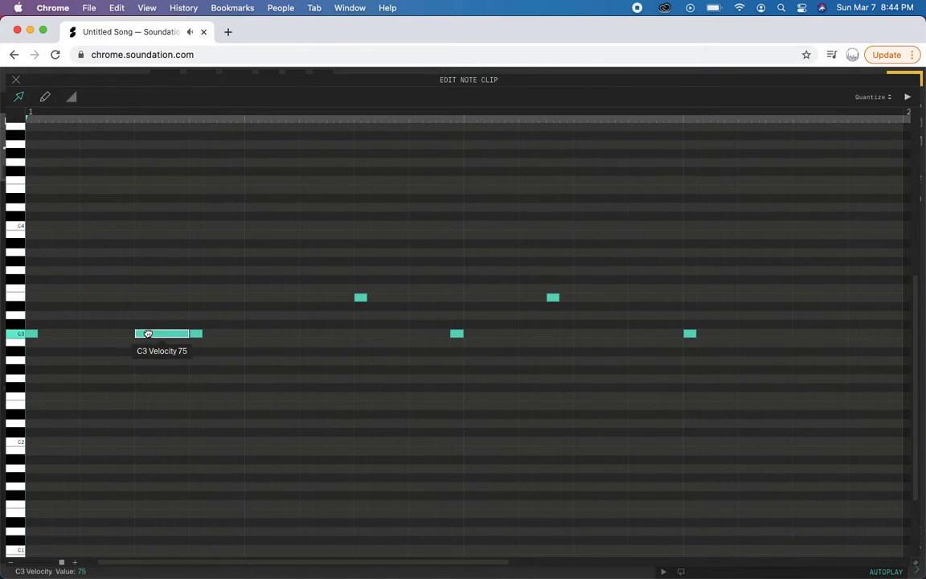
key("space")
key("space")
- Switch to the YouTube trap beat tutorial and replay the part about adding claps from about 1:11
key("super+grave")
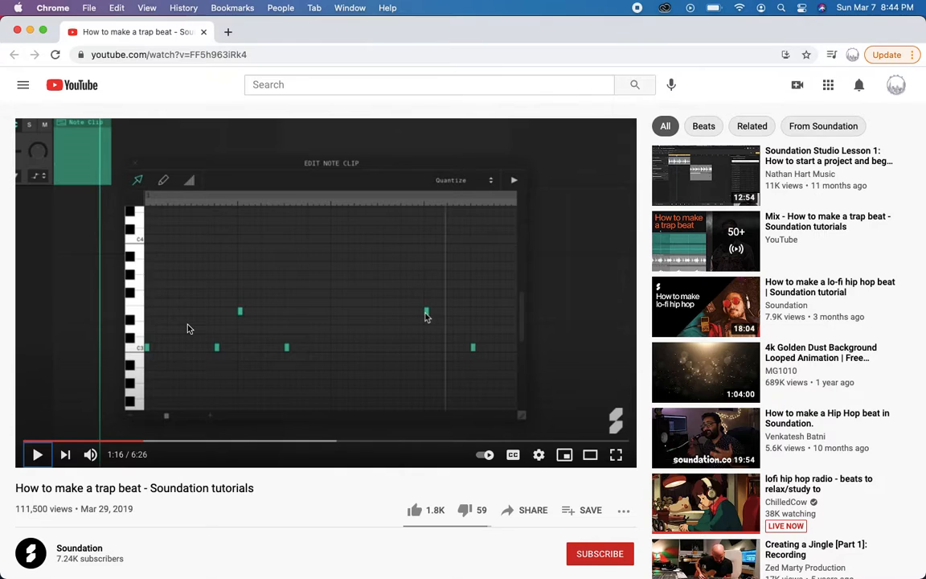
left_click(135, 442)
key("space")
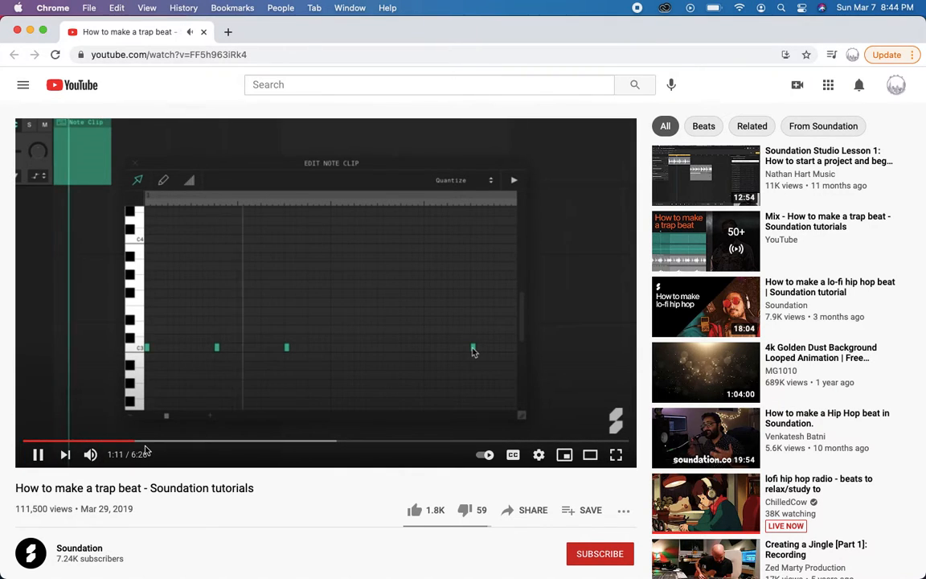
key("space")
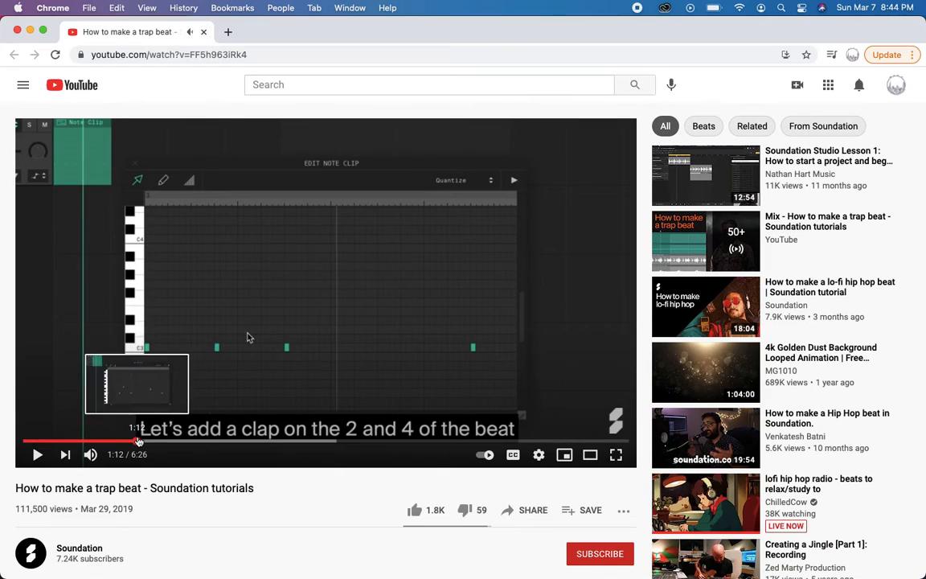
key("space")
key("space")
- Rewind the tutorial to 1:06 and review the kick and clap placements in short stretches up to 1:16
left_click(128, 442)
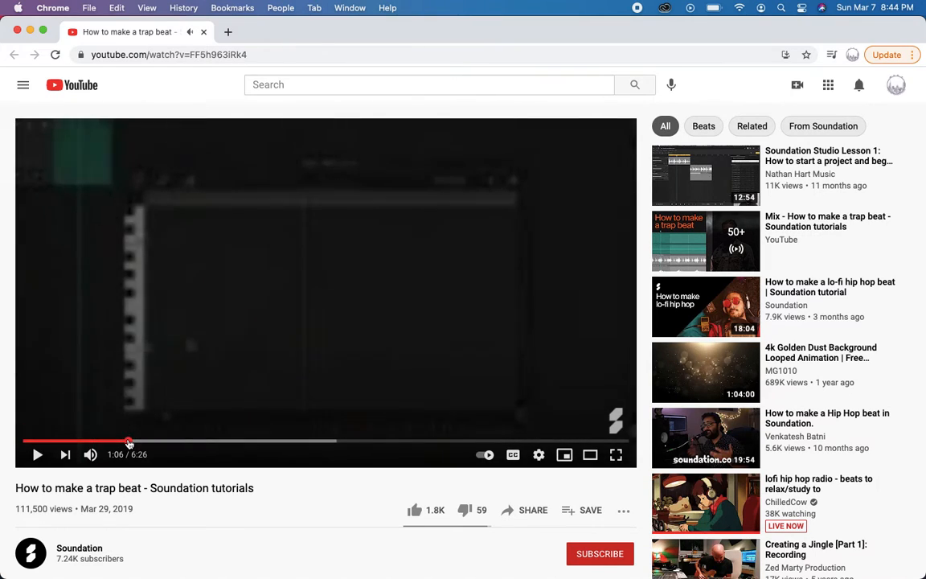
key("space")
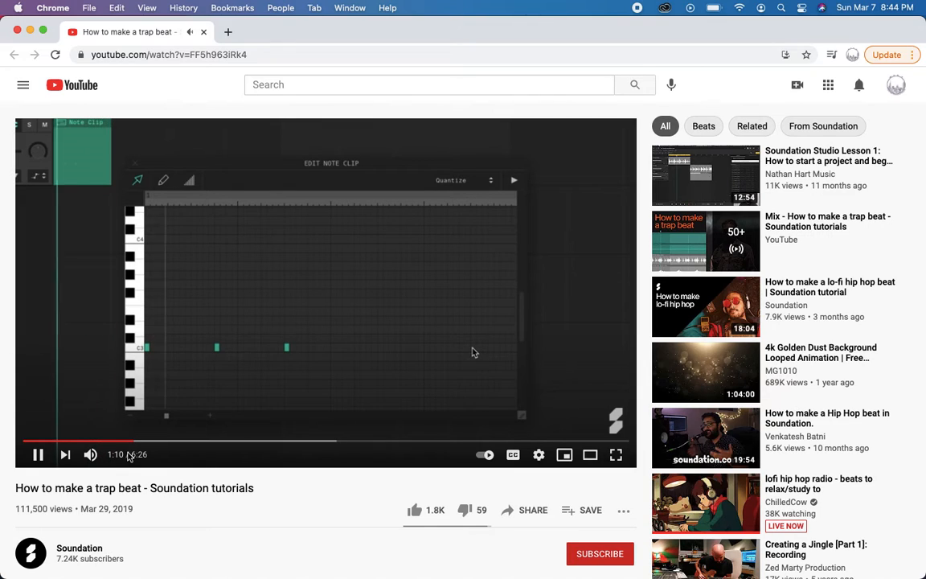
key("space")
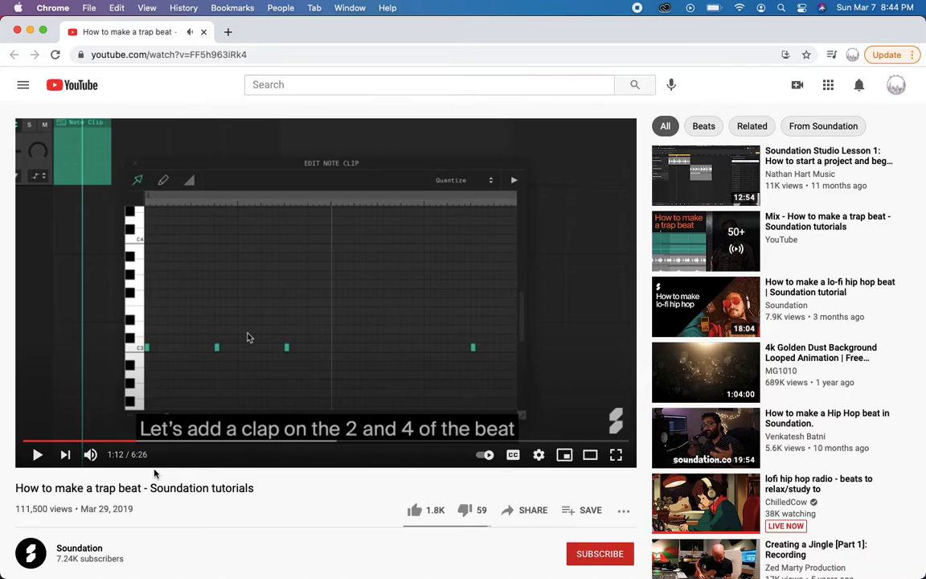
key("space")
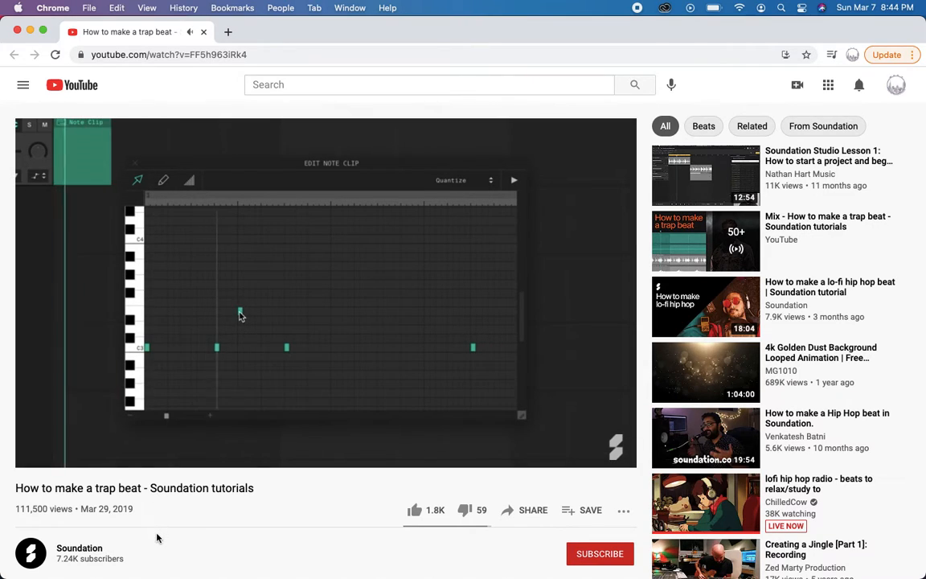
key("space")
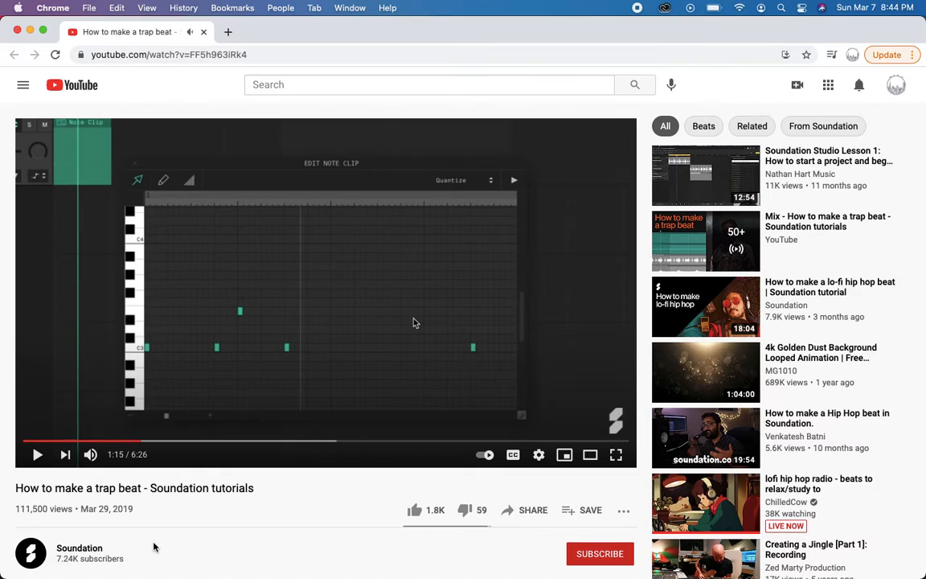
key("space")
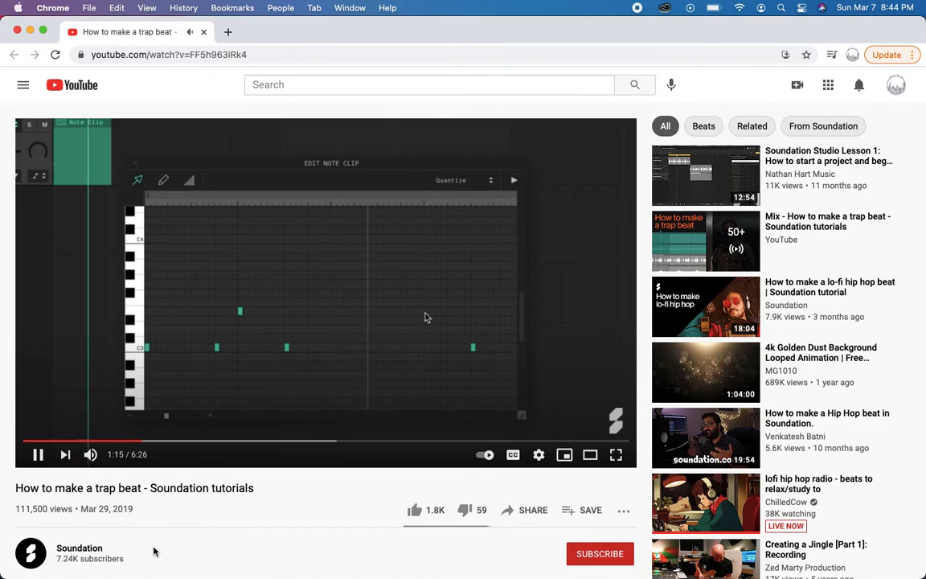
key("space")
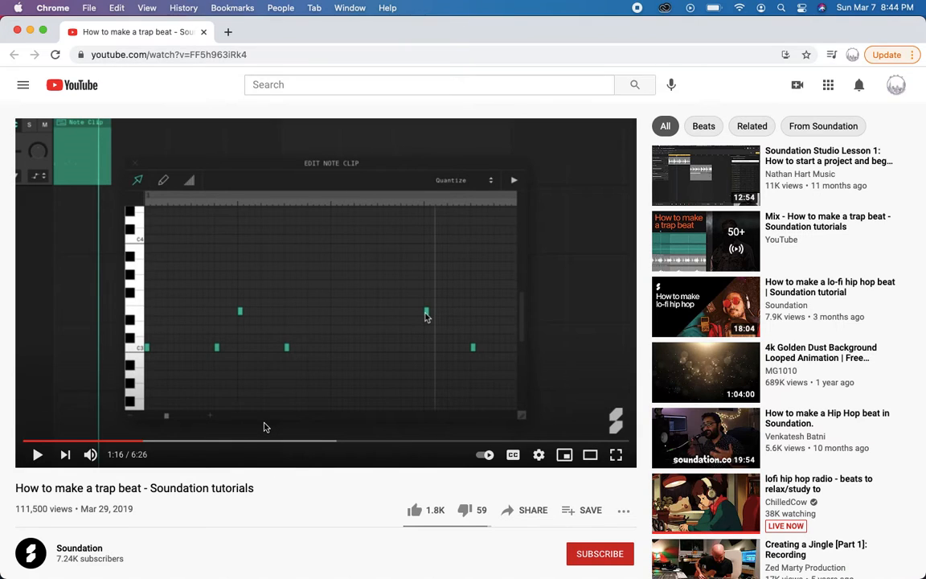
- Compare the tutorial's pattern with the Soundation clip and add a short E3 clap on beat 2
key("super+grave")
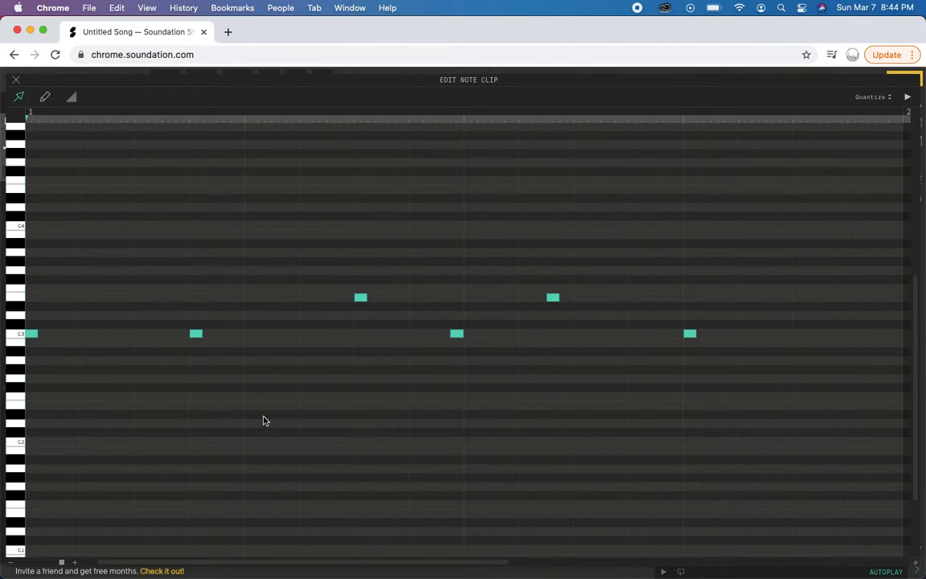
key("super+grave")
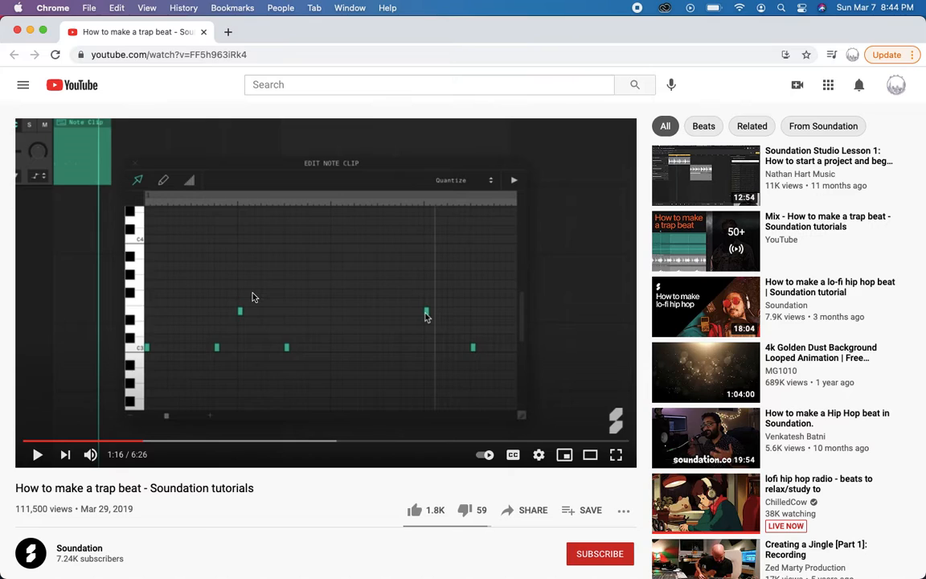
key("super+grave")
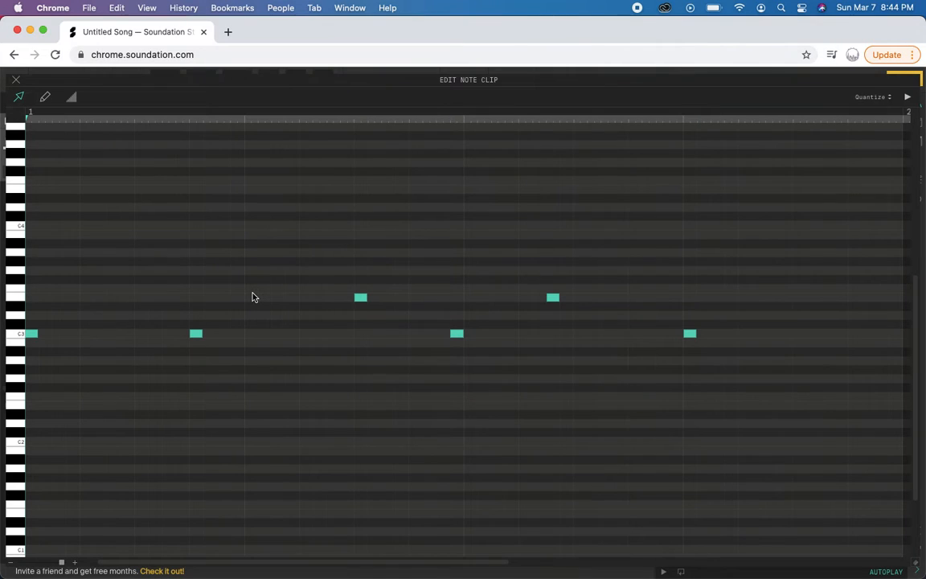
key("super+grave")
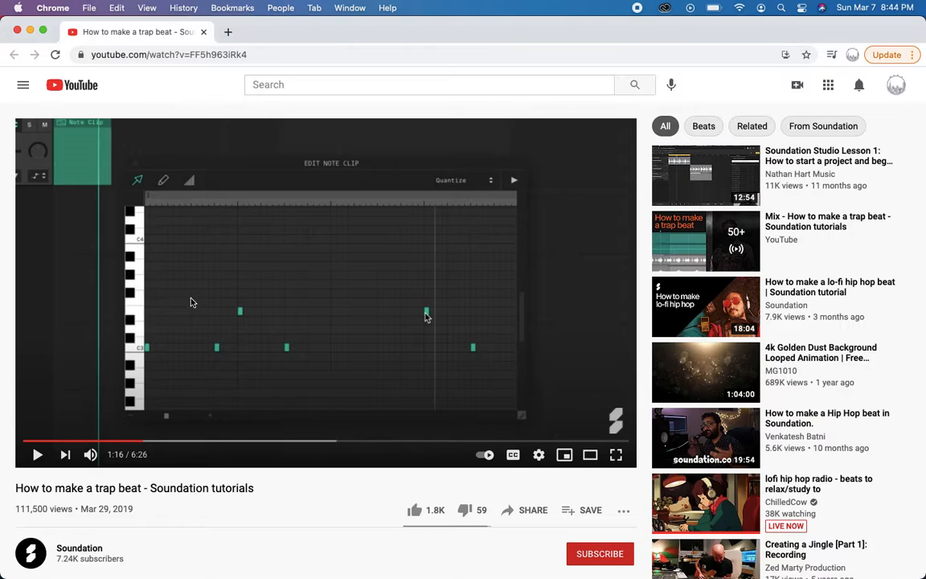
key("super+grave")
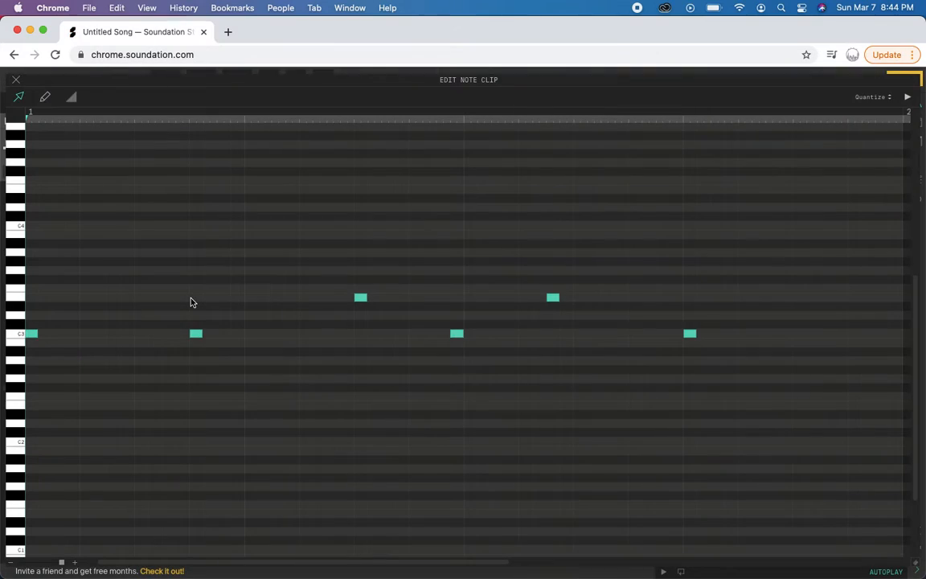
double_click(254, 299)
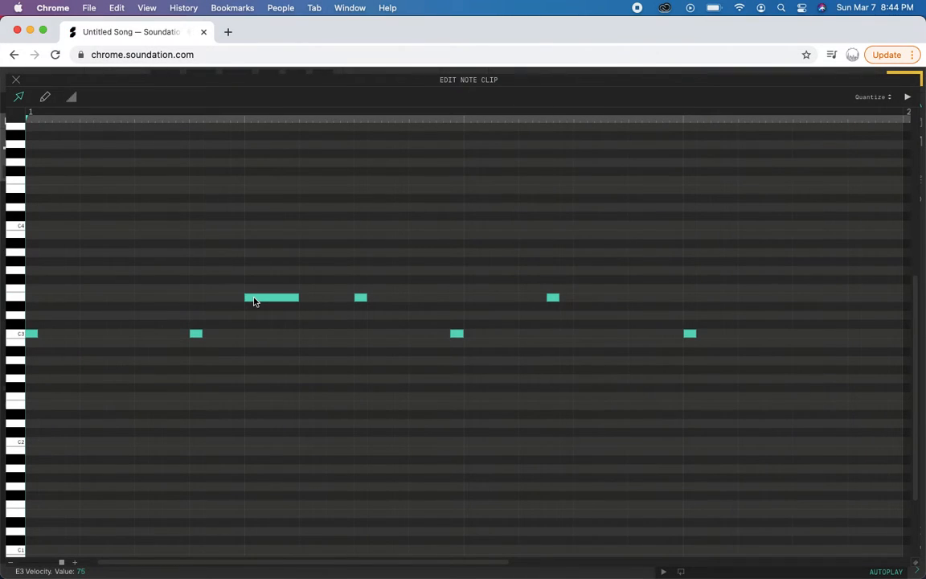
left_click_drag(290, 299, 263, 302)
left_click_drag(264, 301, 258, 299)
- Following the tutorial, add a short C3 kick halfway through beat 2 and delete the E3 clap above it and the C3 kick just before beat 3
key("super+grave")
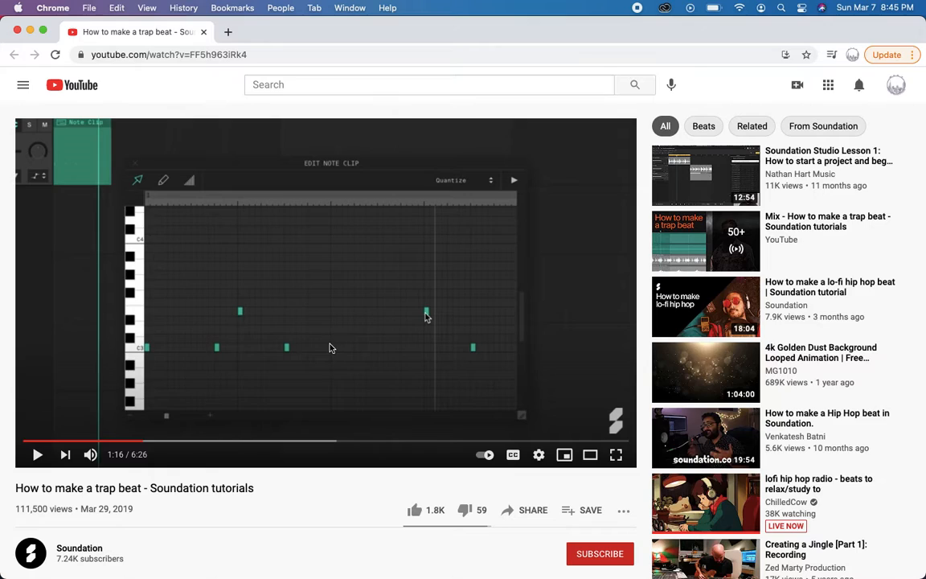
key("super+grave")
double_click(363, 334)
double_click(361, 298)
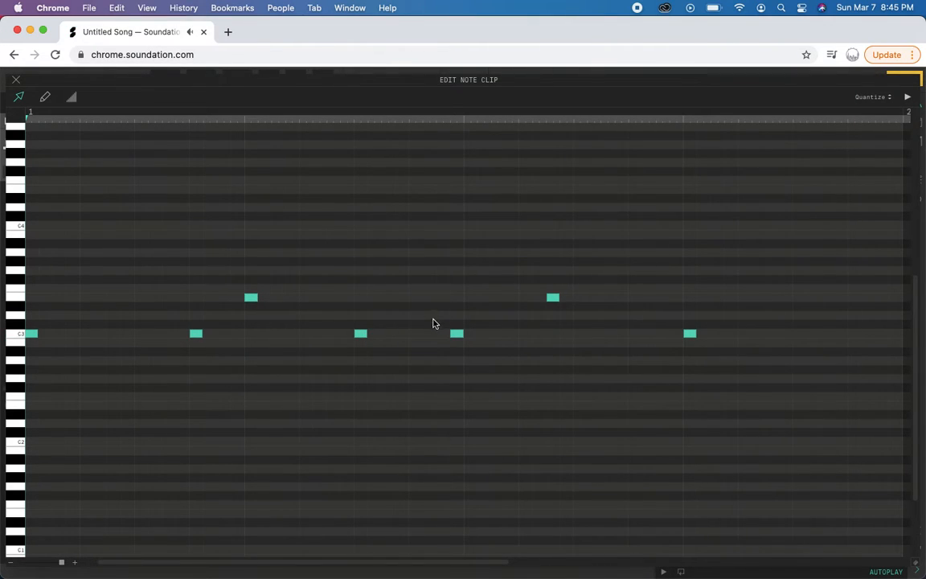
double_click(456, 333)
- After checking the tutorial, add a short E3 clap on beat 4 and delete the E3 clap within beat 3
key("super+grave")
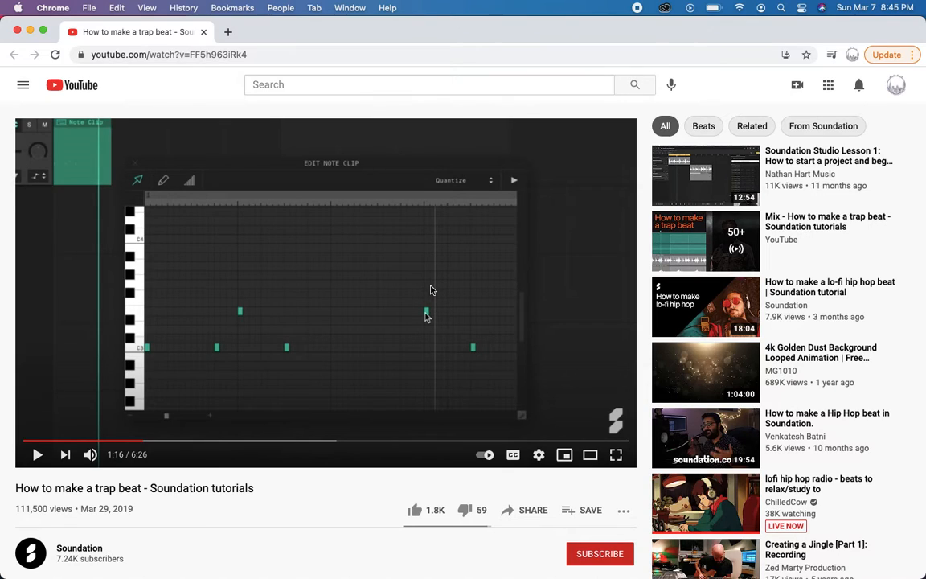
key("super+grave")
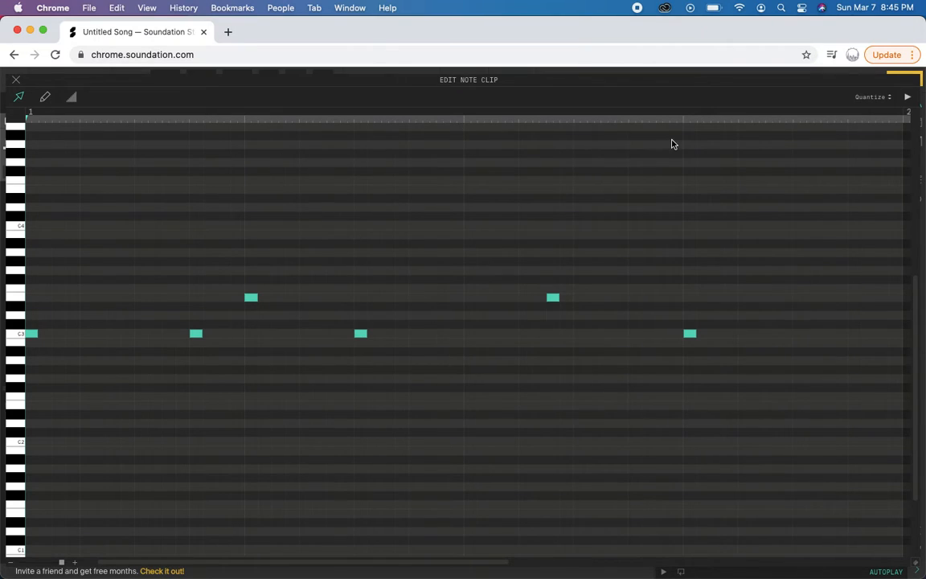
mouse_move(686, 299)
left_mouse_down()
mouse_move(735, 299)
mouse_move(696, 299)
left_mouse_up()
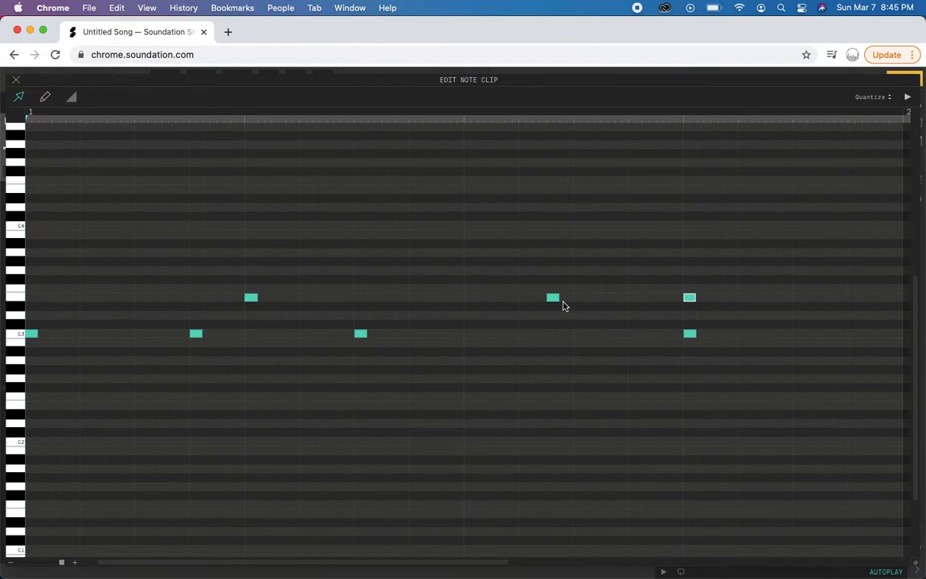
double_click(555, 299)
- Replace the C3 kick on beat 4 with a short C3 kick halfway through beat 4, and play the pattern
double_click(690, 332)
key("super+grave")
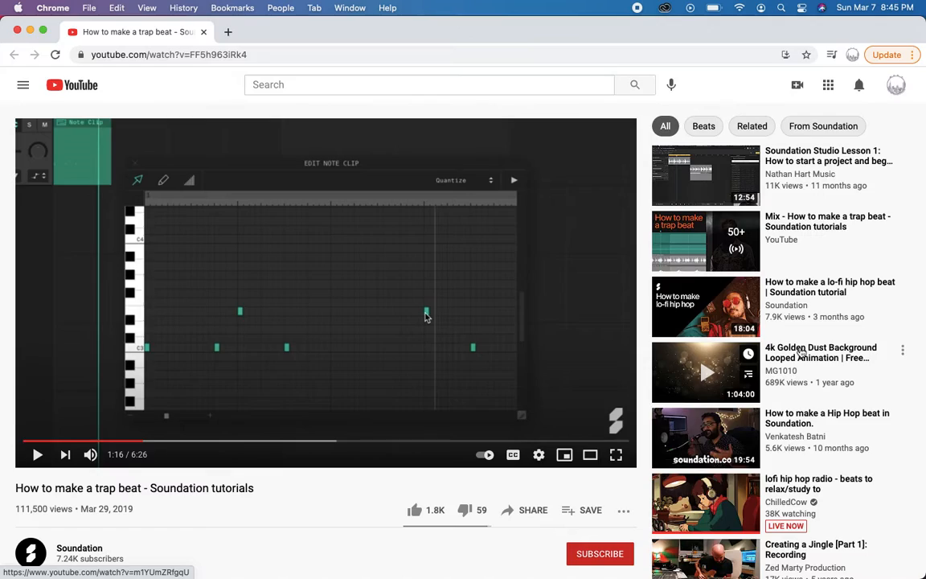
key("super+grave")
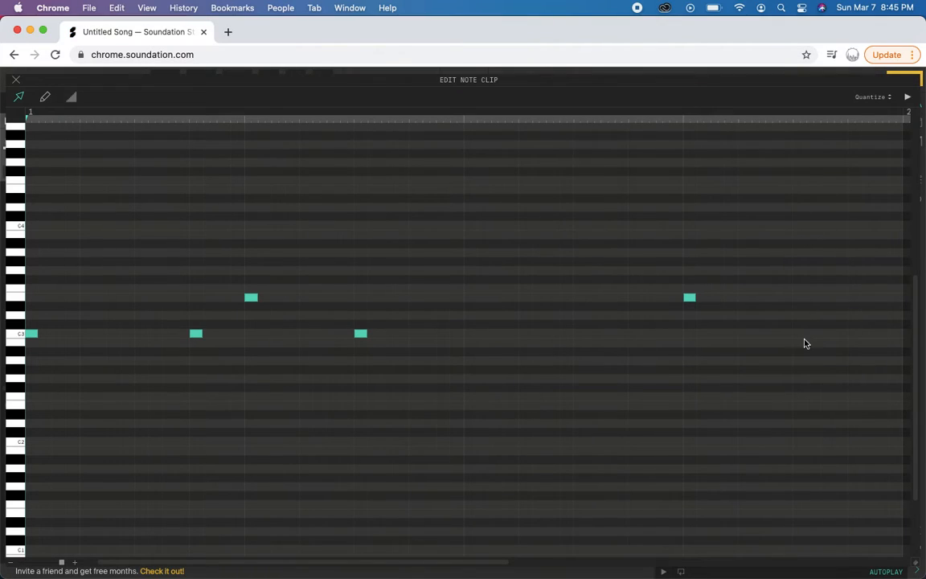
double_click(802, 334)
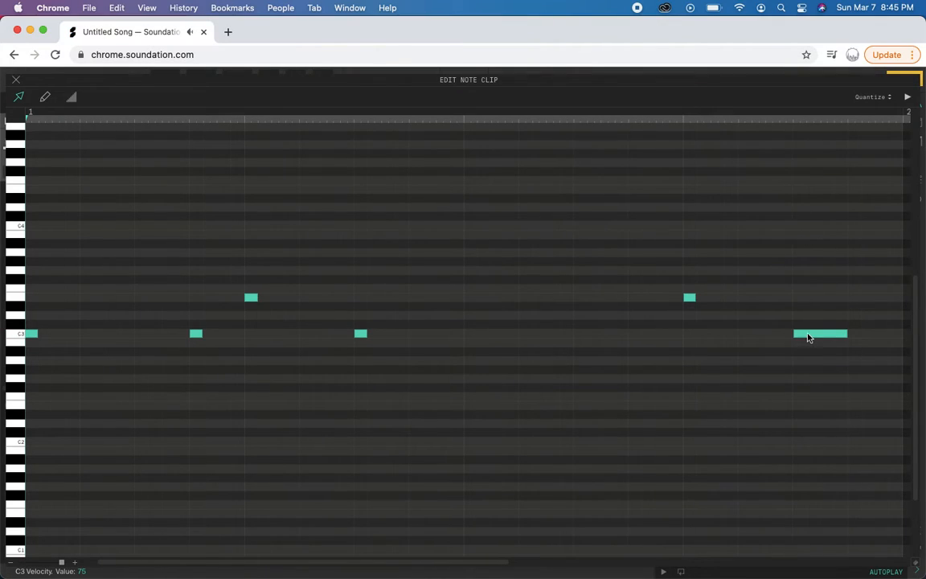
left_click_drag(845, 336, 805, 333)
key("space")
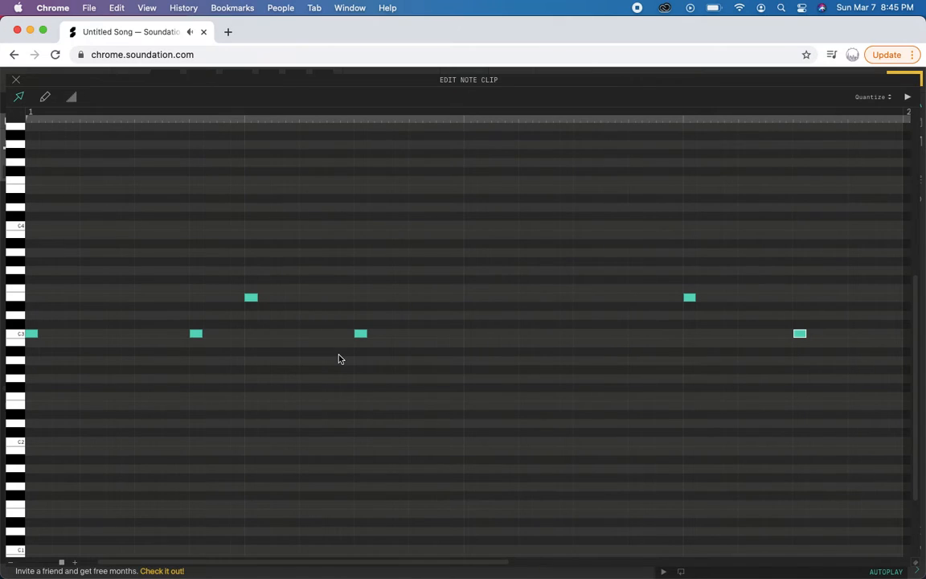
- Switch to the YouTube tutorial and watch the next part from 1:16 to 1:25
key("super+grave")
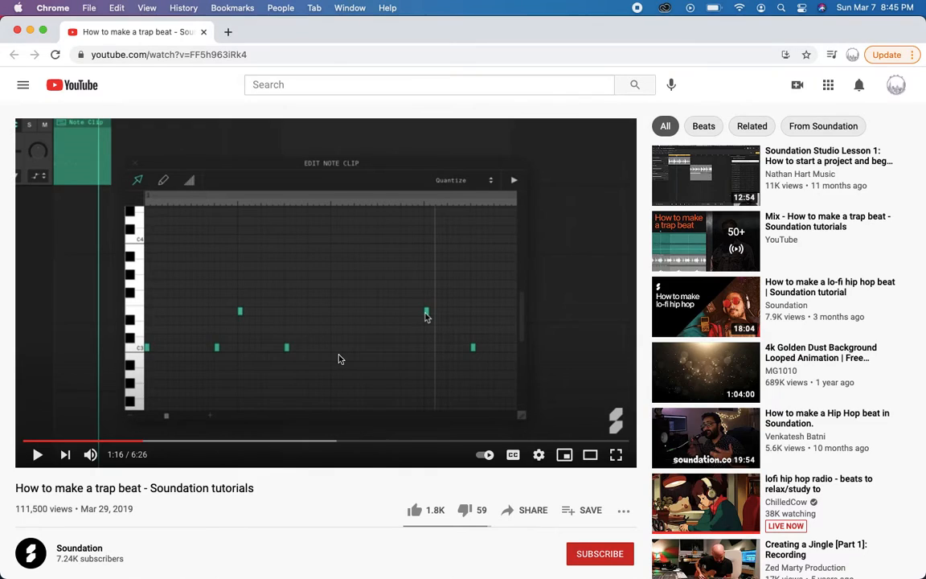
left_click(37, 455)
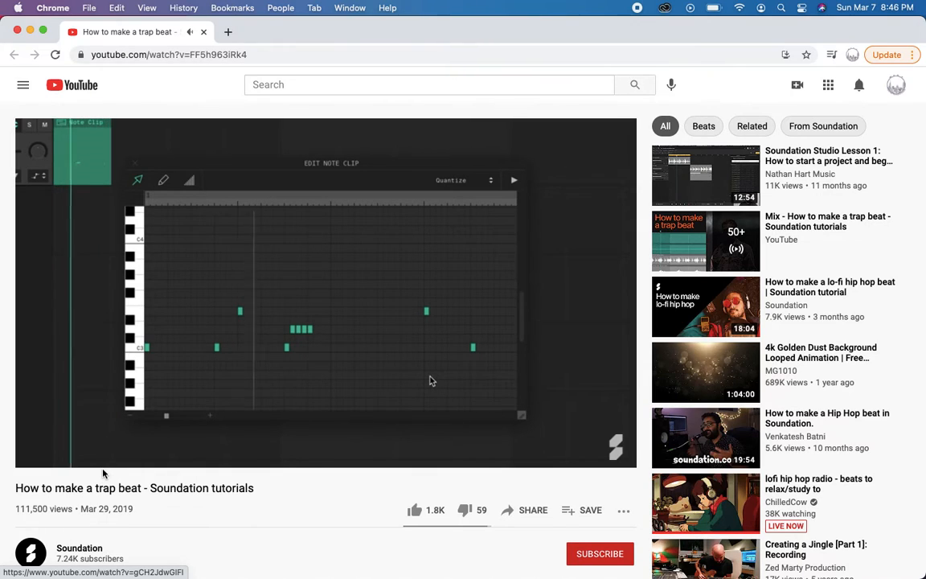
key("space")
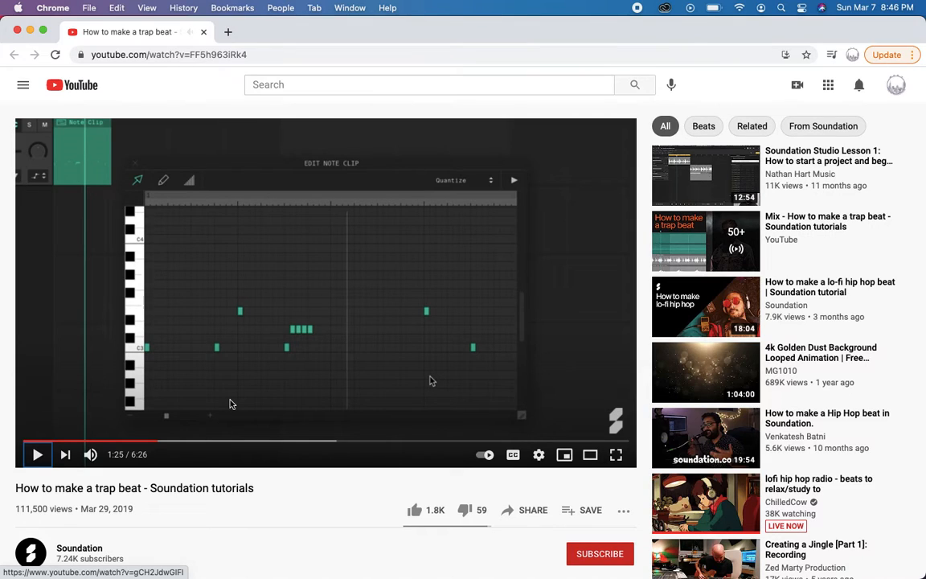
- In the Soundation clip, add four consecutive short D3 notes right after the C3 kick in the middle of beat 2, matching the tutorial
key("super+grave")
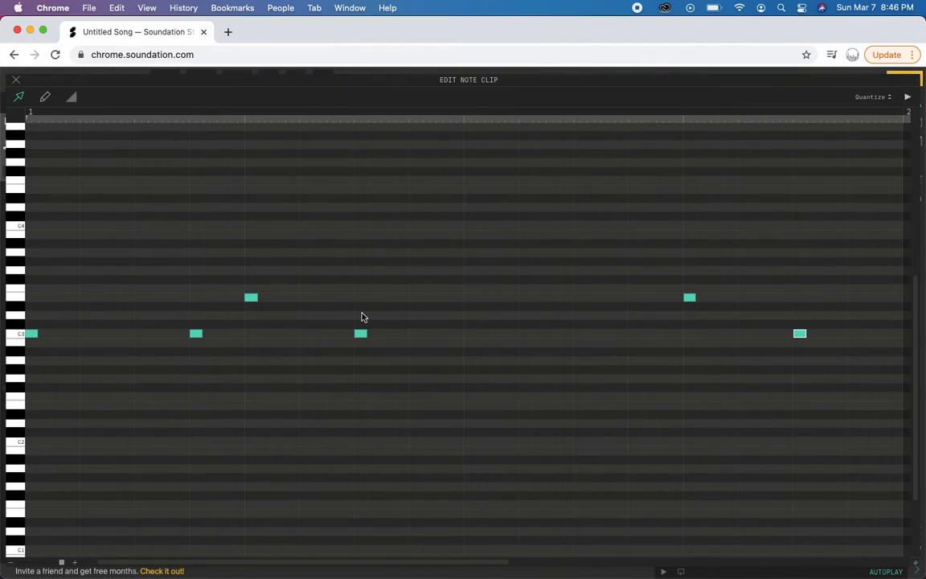
key("super+grave")
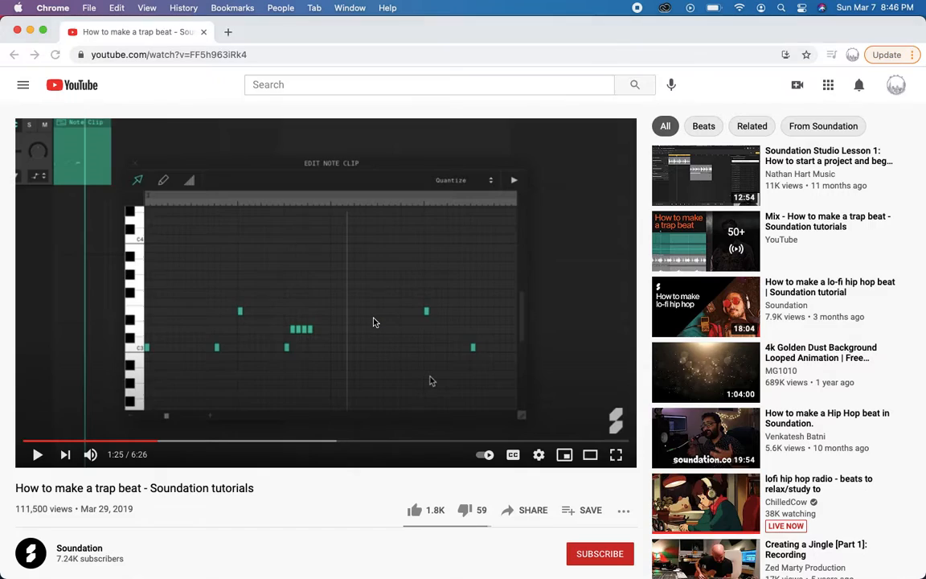
key("super+grave")
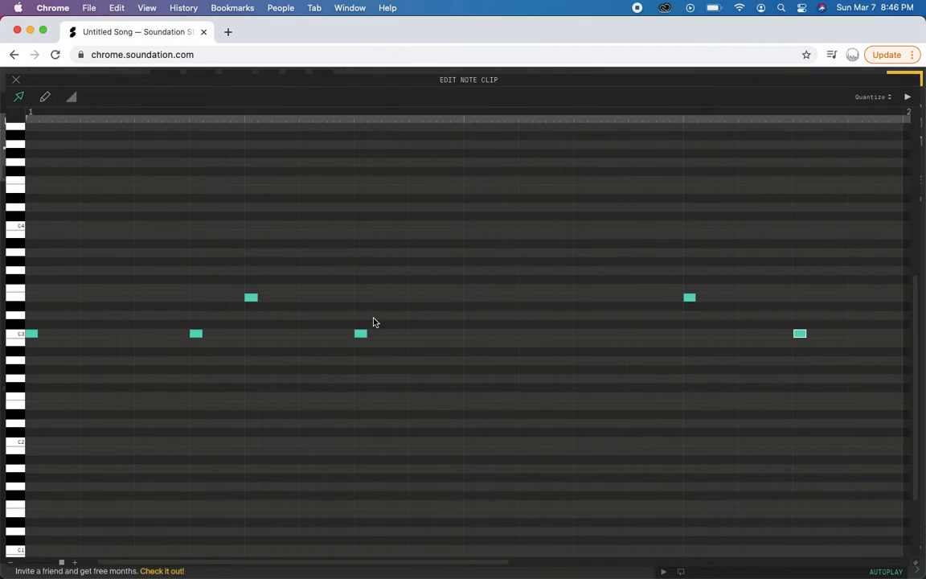
double_click(374, 315)
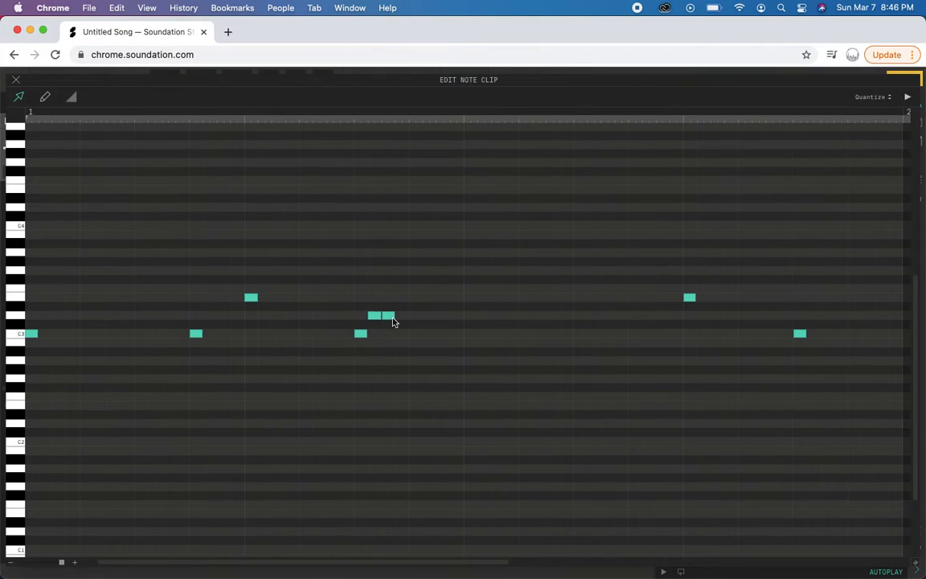
double_click(403, 316)
double_click(416, 316)
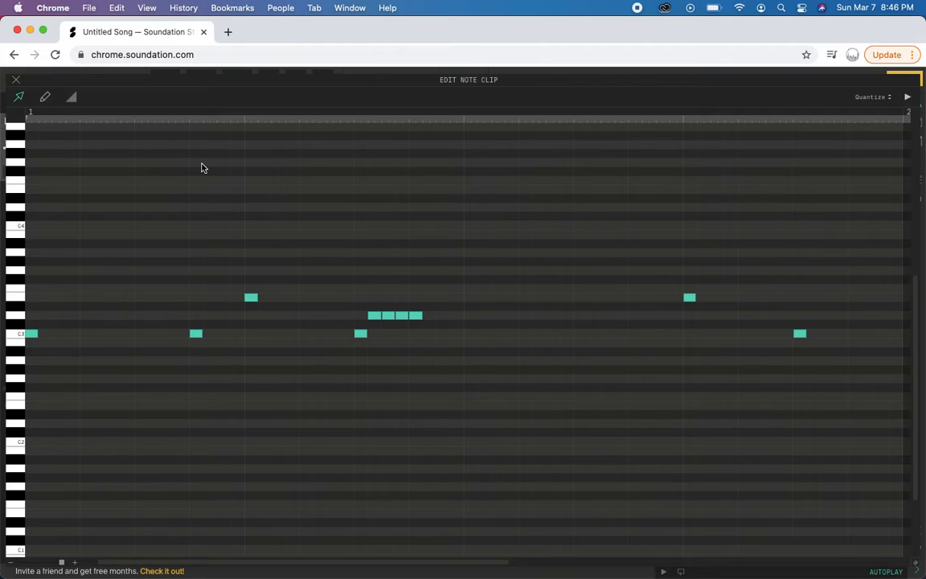
- Switch to the YouTube tutorial and watch the clip-looping part from 1:25 to 1:31
key("super+grave")
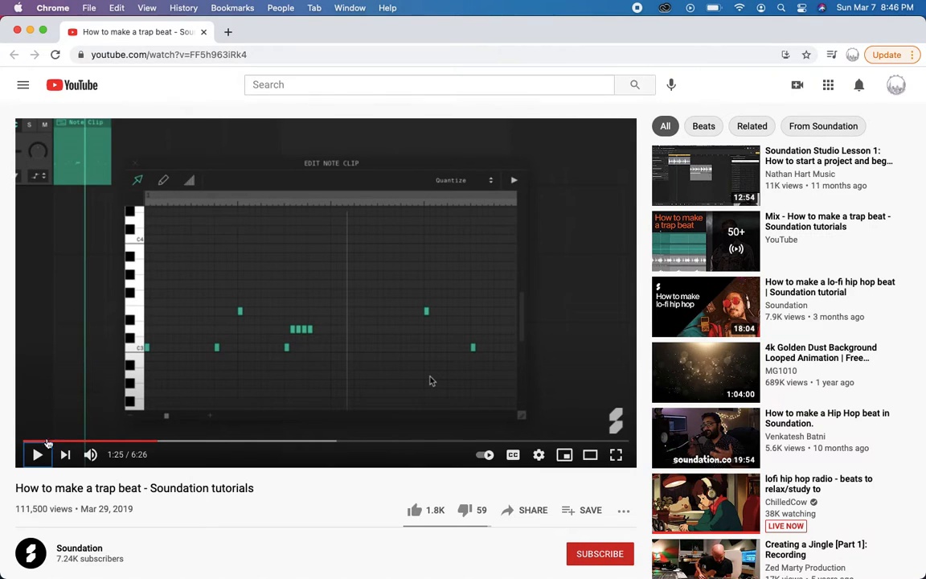
left_click(38, 455)
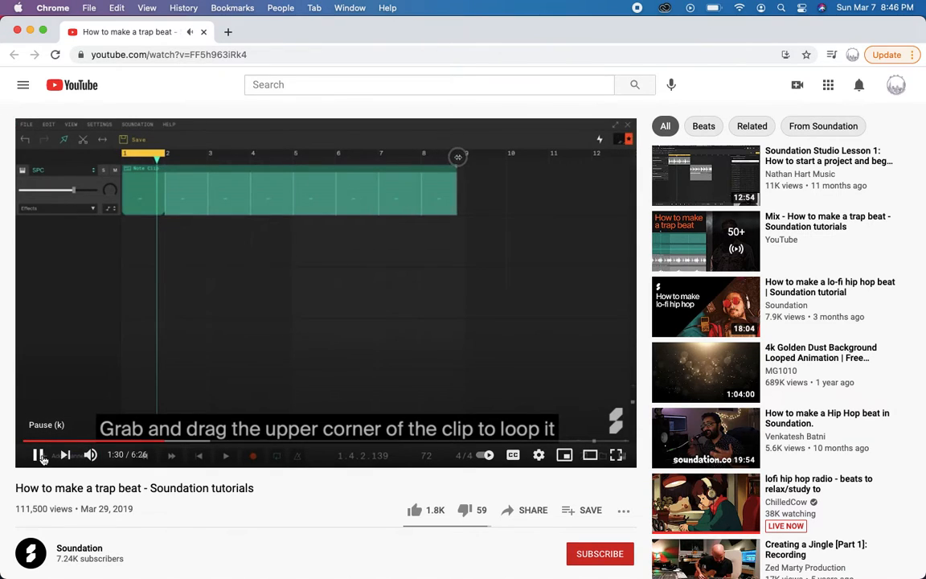
left_click(43, 459)
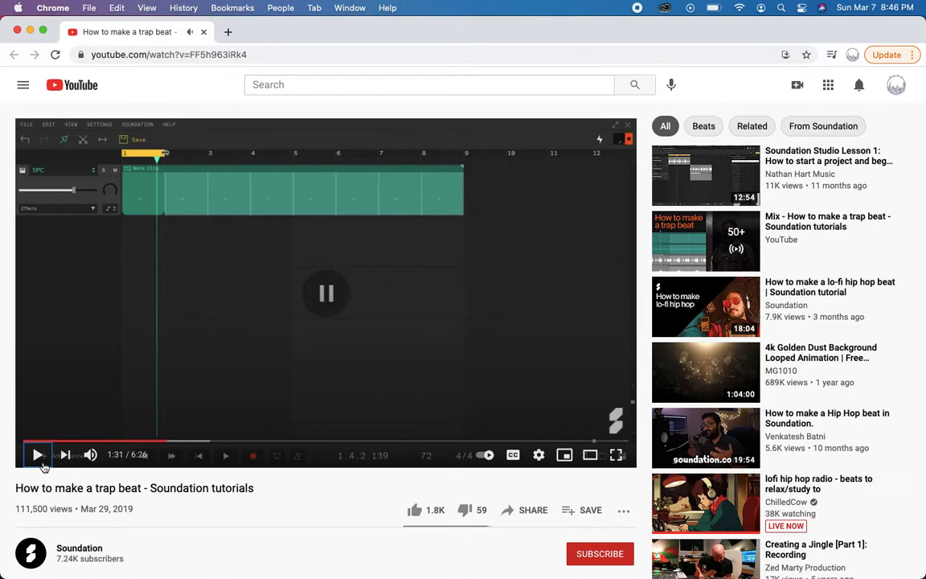
- In Soundation, leave the note editor, loop the SPC note clip through the end of bar 8, and play it back
key("super+grave")
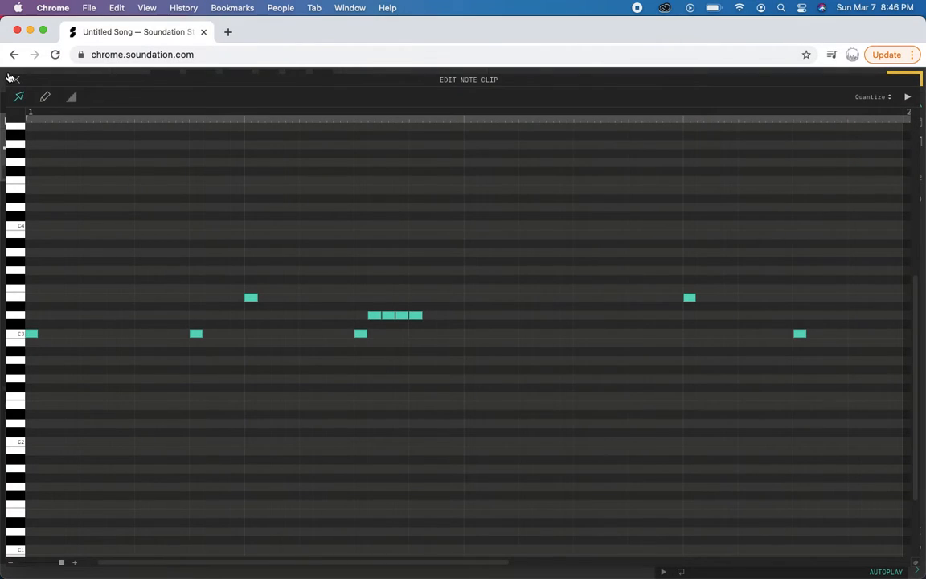
left_click(15, 80)
key("space")
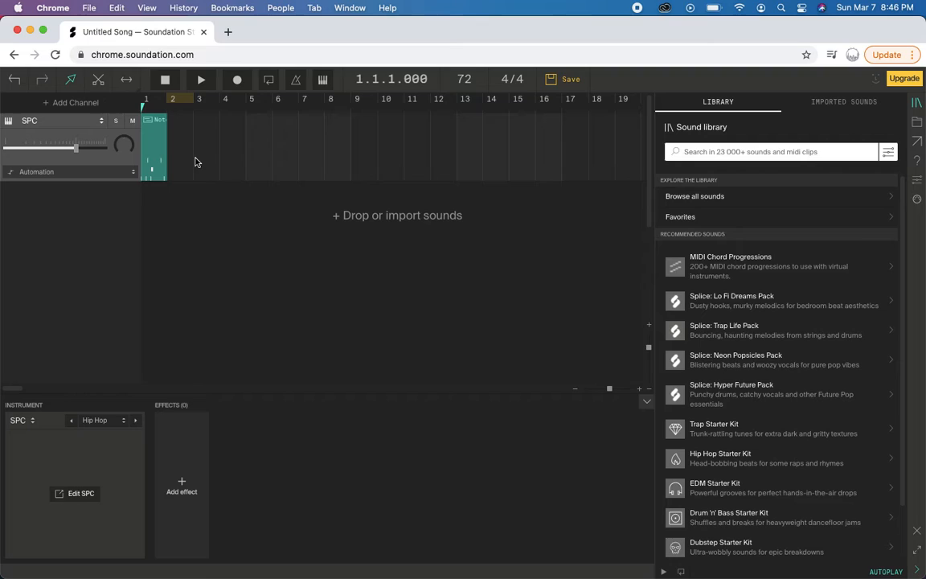
left_click_drag(166, 145, 234, 136)
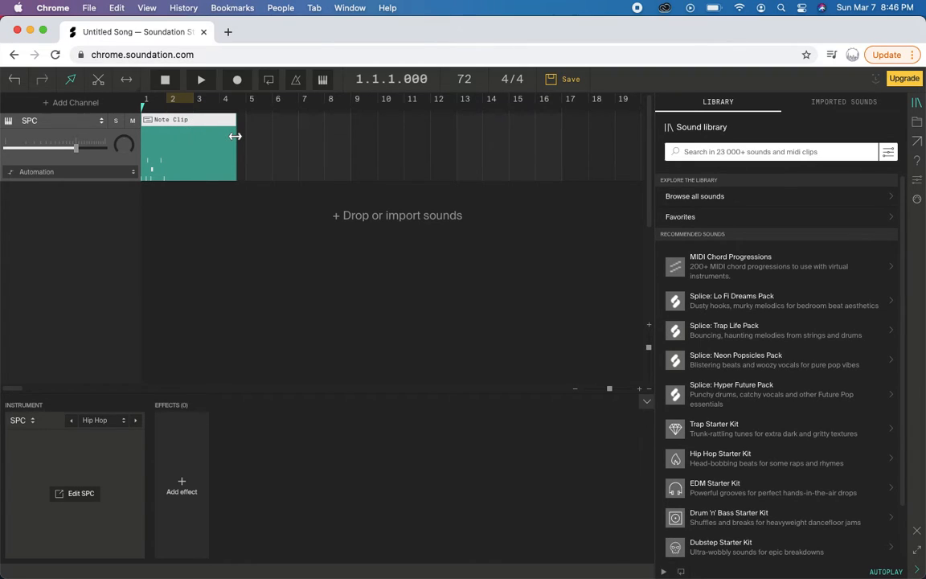
key("super+z")
left_click_drag(166, 115, 348, 114)
key("super+grave")
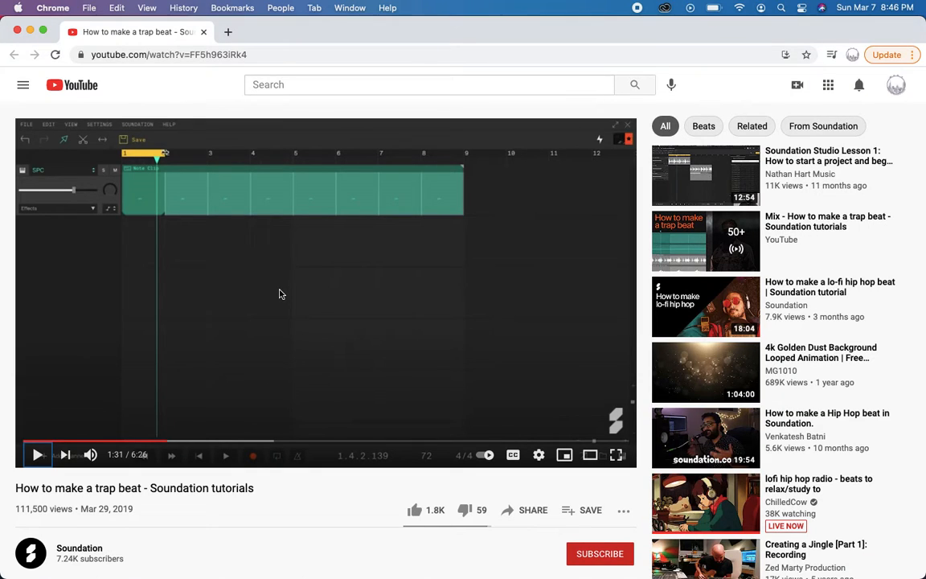
key("super+grave")
key("space")
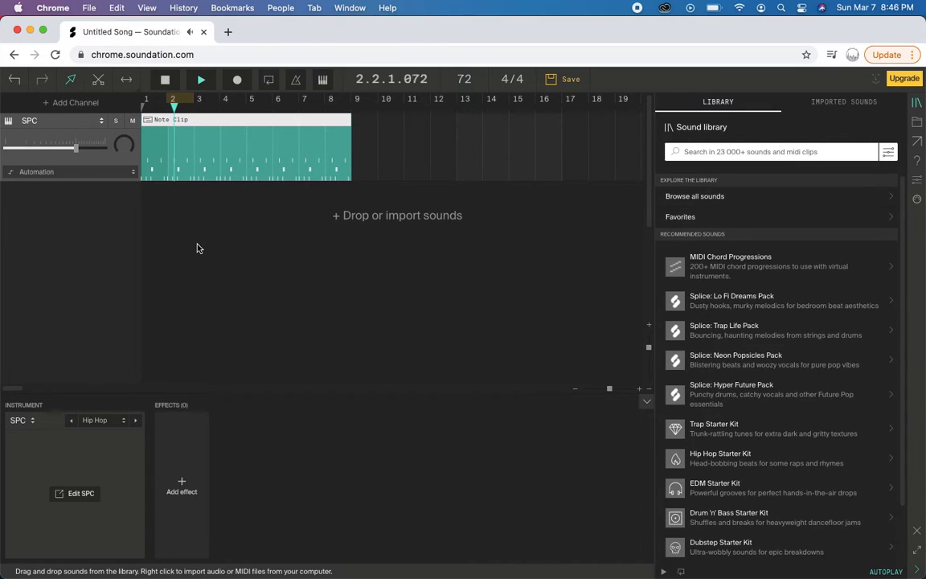
key("space")
- Switch to the YouTube tutorial and watch the part on adding channels and opening the library, up to 1:46
key("super+grave")
left_click(38, 455)
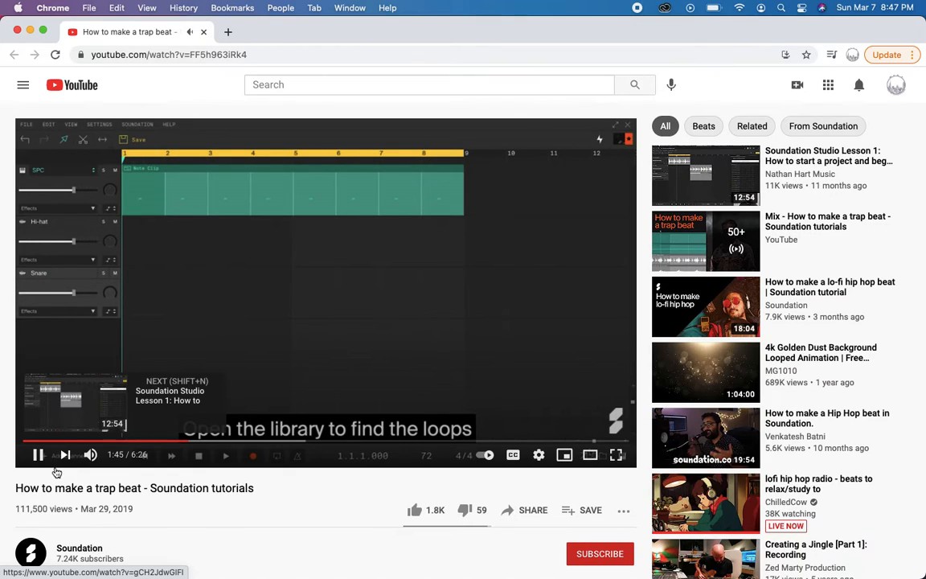
key("space")
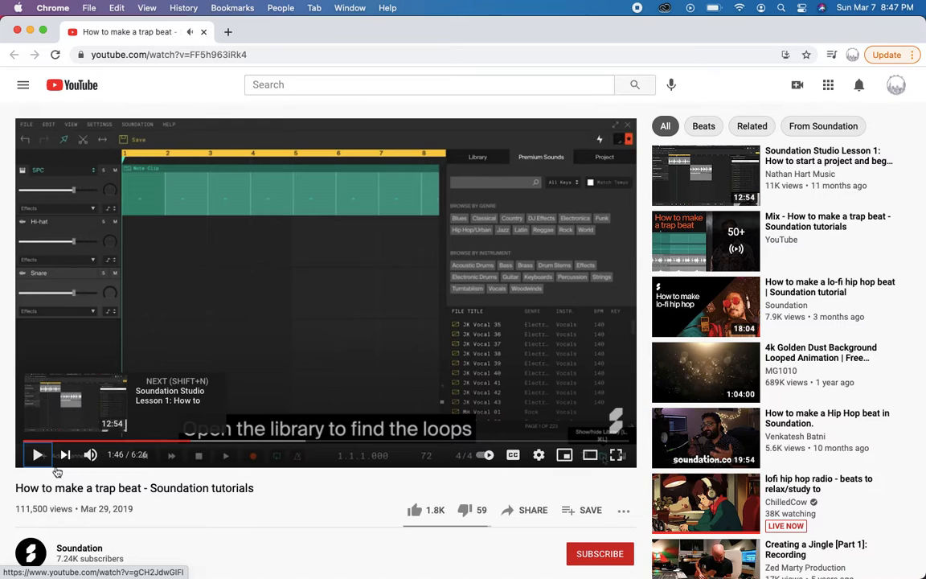
key("super+Tab")
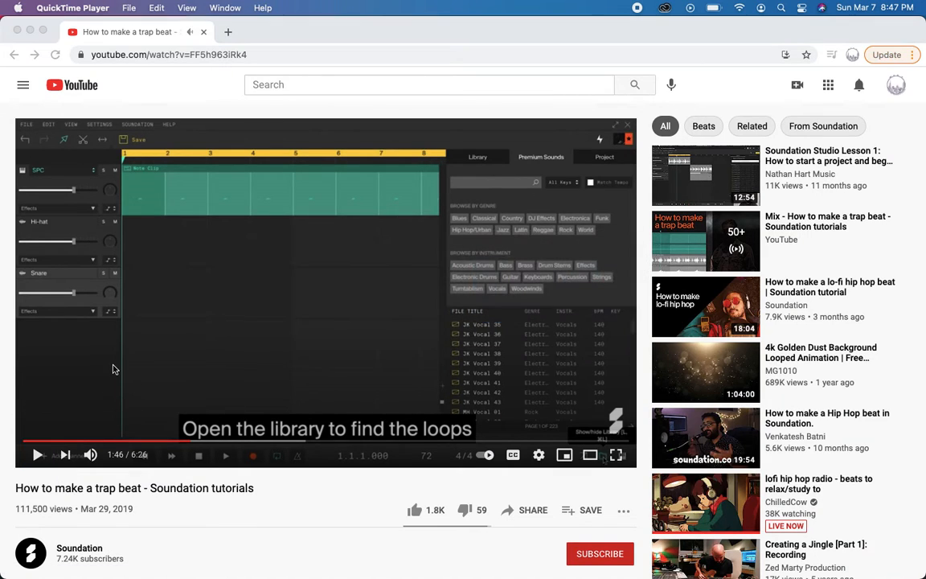
key("super+Tab")
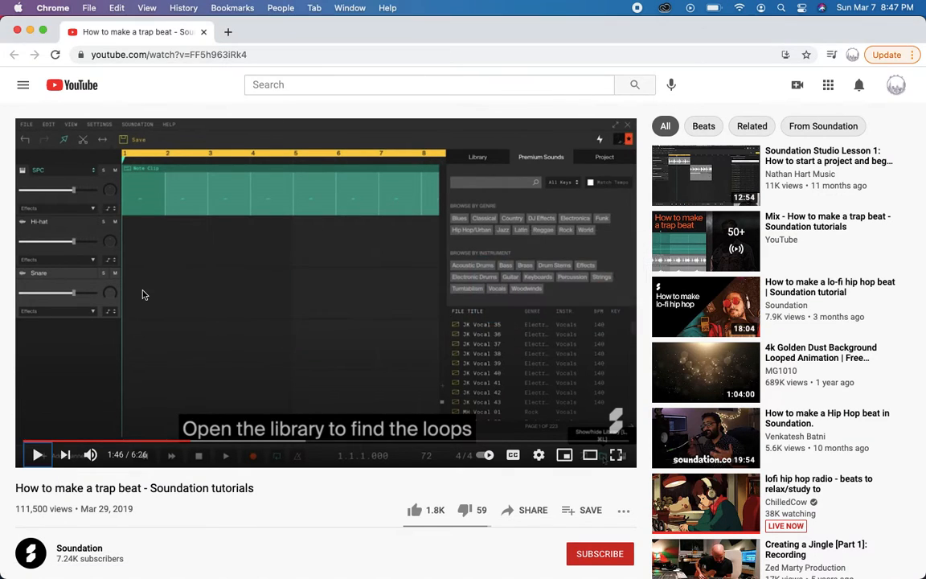
- In Soundation, set the timeline loop region to cover bars 1 through 8, matching the SPC clip
key("super+grave")
mouse_move(140, 105)
left_mouse_down()
mouse_move(195, 103)
mouse_move(135, 102)
left_mouse_up()
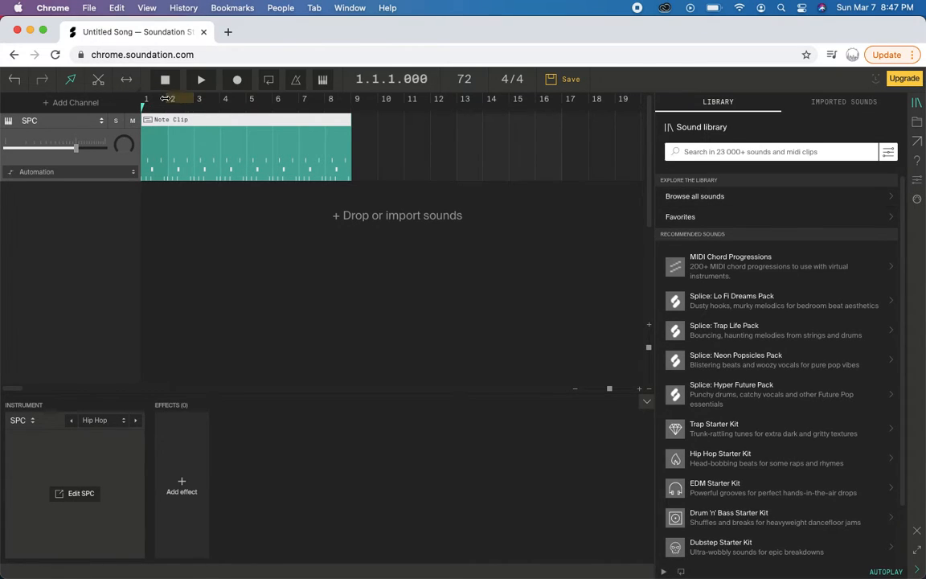
left_click_drag(150, 104, 271, 97)
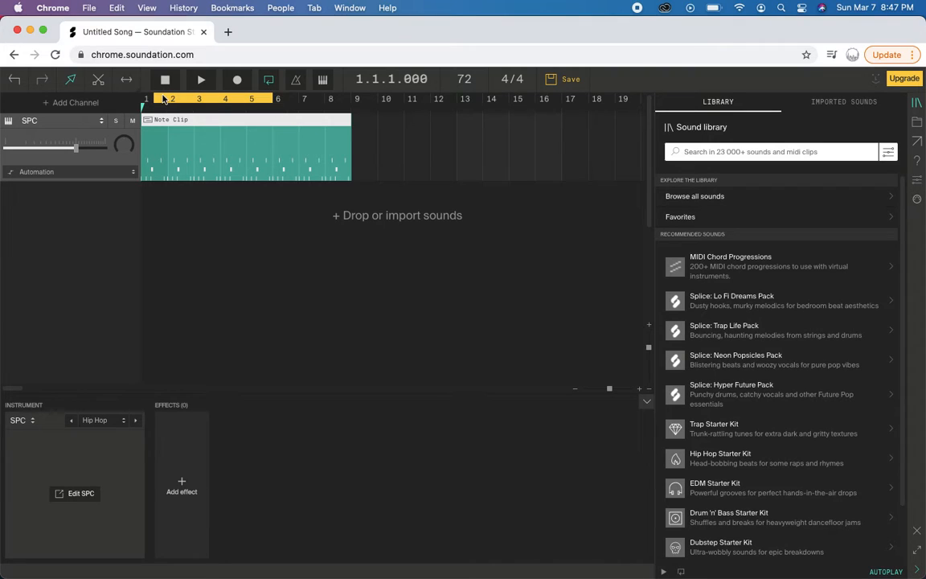
left_click_drag(153, 95, 132, 97)
left_click_drag(273, 97, 352, 102)
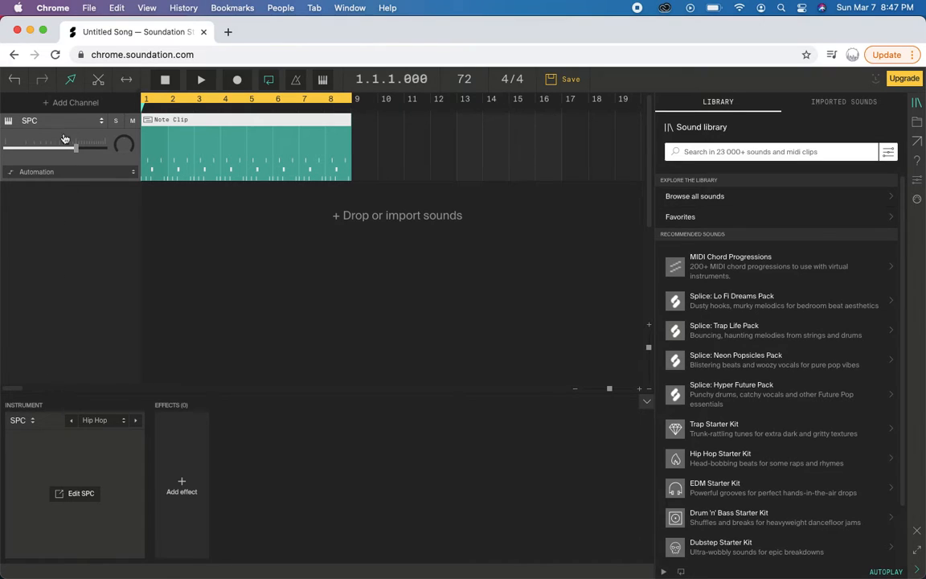
- Add an audio channel below SPC and name it Hi Hat
left_click(60, 102)
left_click(59, 124)
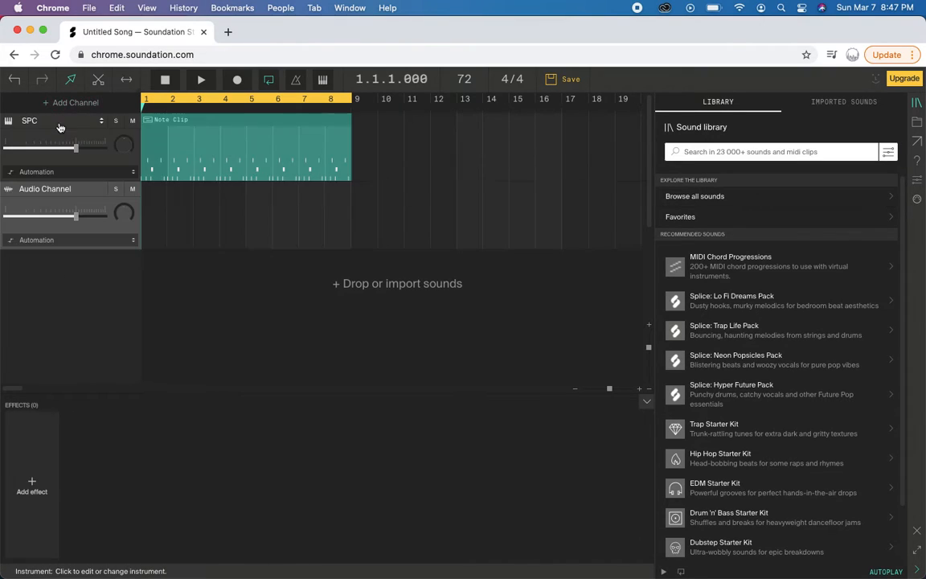
double_click(44, 190)
key("super+a")
type("Hi")
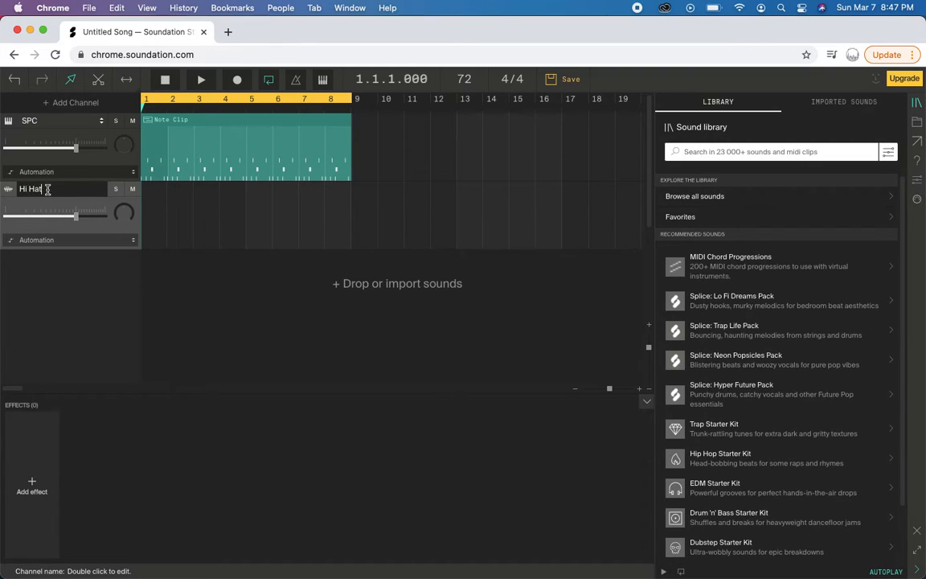
- Add another audio channel below Hi Hat and name it Snare
left_click(61, 104)
left_click(59, 119)
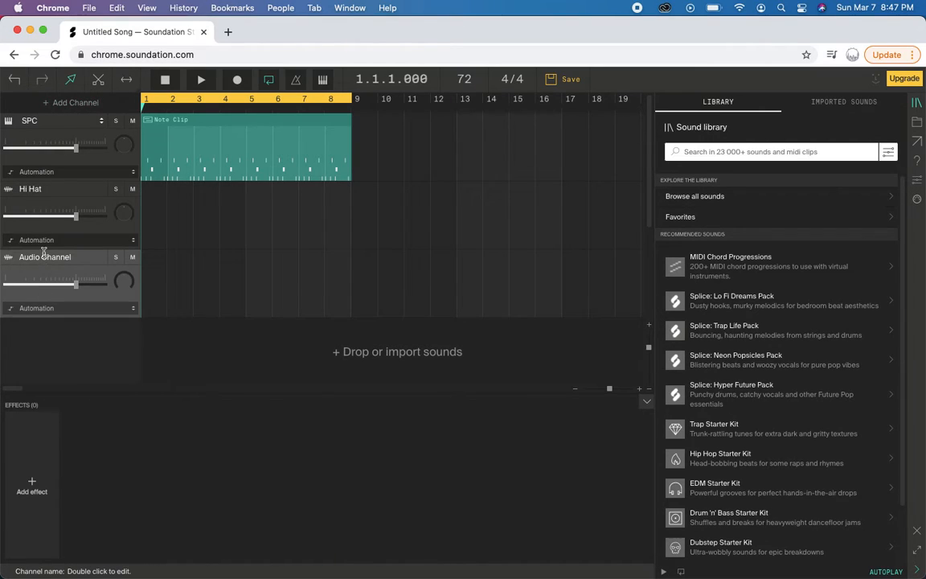
double_click(44, 259)
type("Snare")
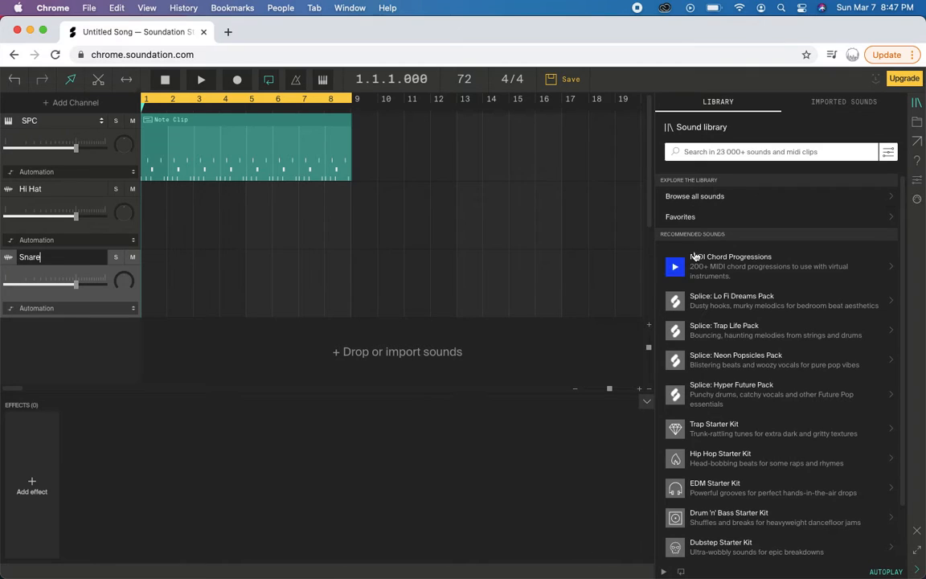
- Switch to the YouTube tutorial and watch the part on finding tempo-matched loops from 1:46 to 1:50
key("super+grave")
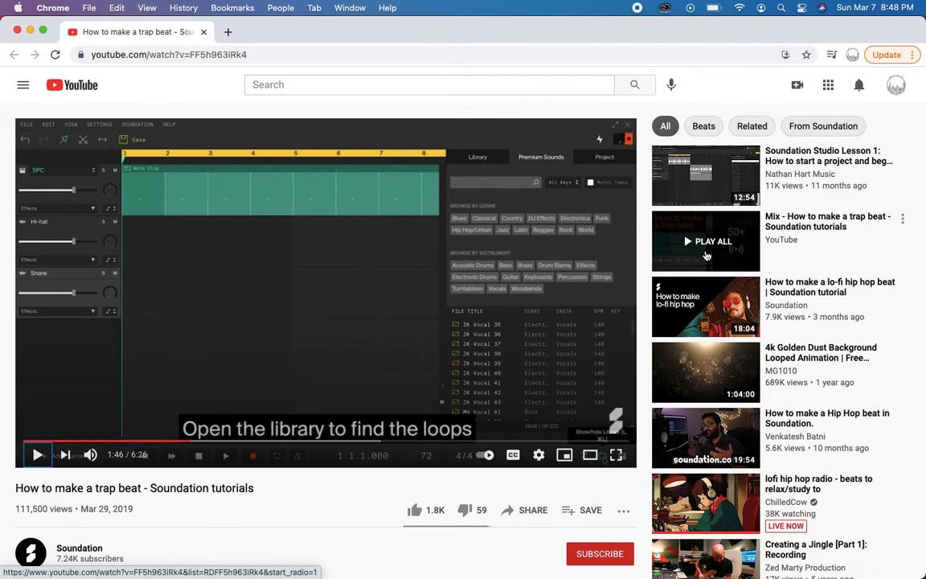
key("super+grave")
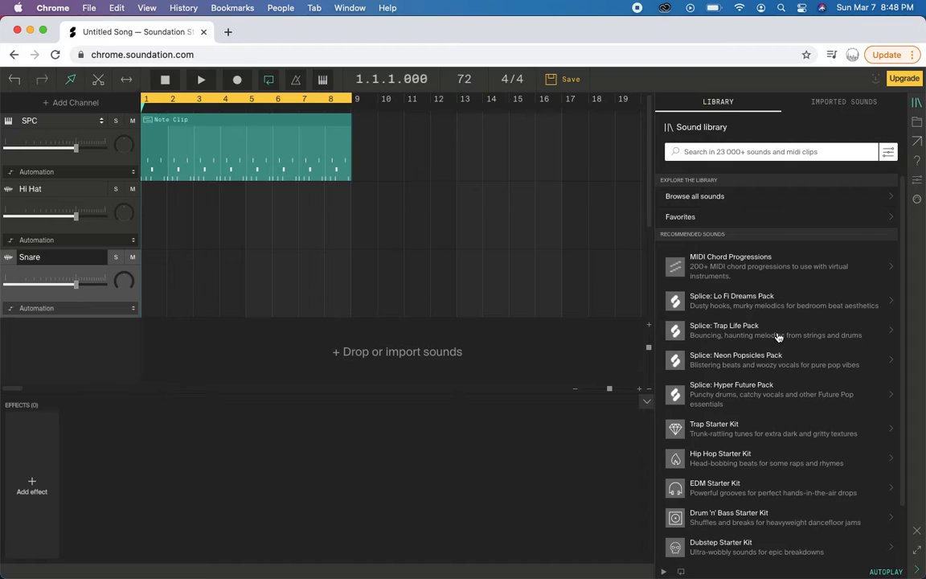
key("super+grave")
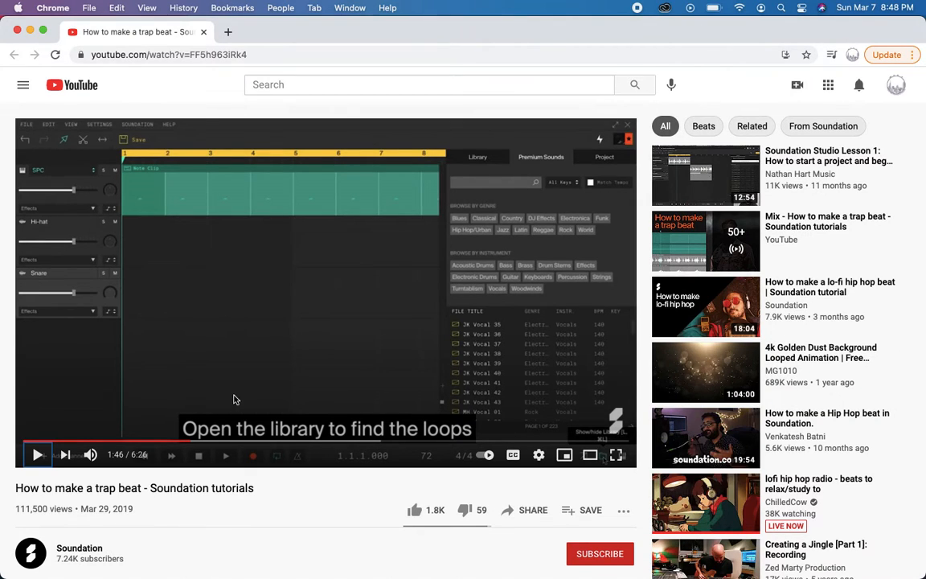
left_click(37, 455)
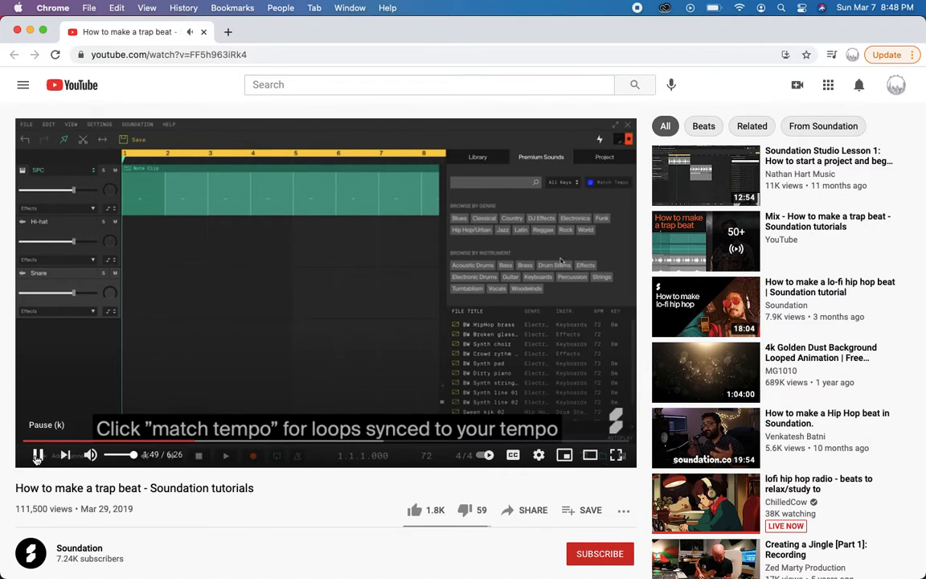
left_click(37, 455)
- In Soundation's sound library, turn on Sync to Tempo and filter the sounds by the Drum Stems instrument
key("super+grave")
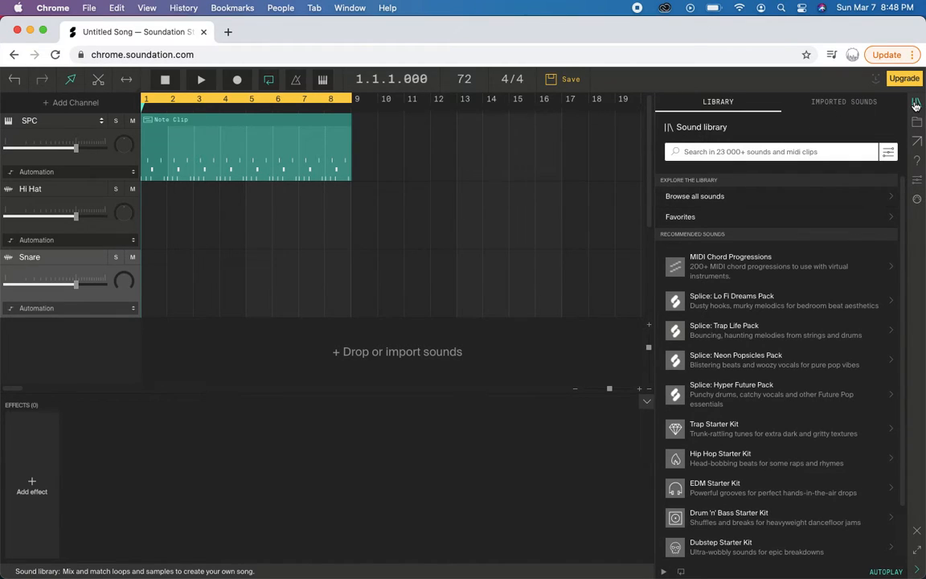
left_click(915, 105)
left_click(915, 105)
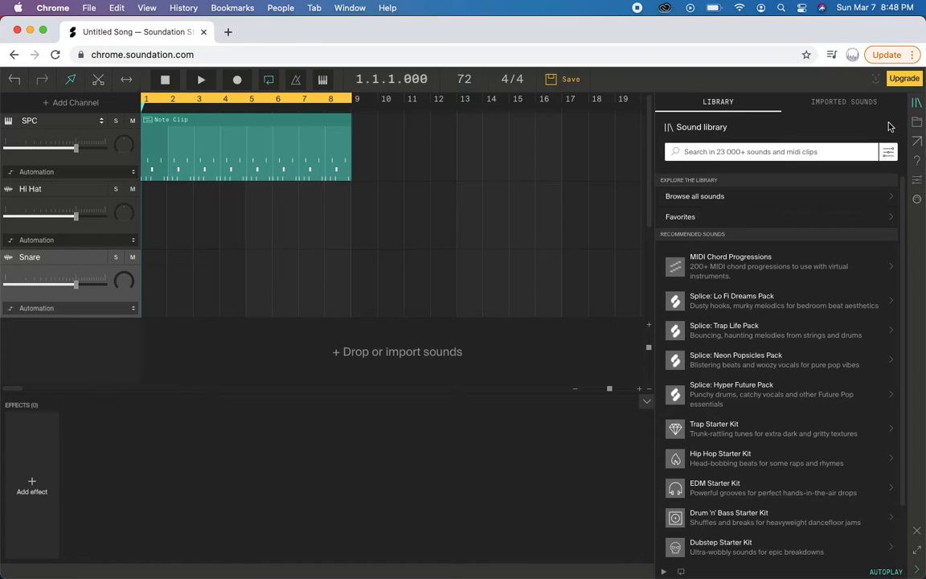
left_click(889, 153)
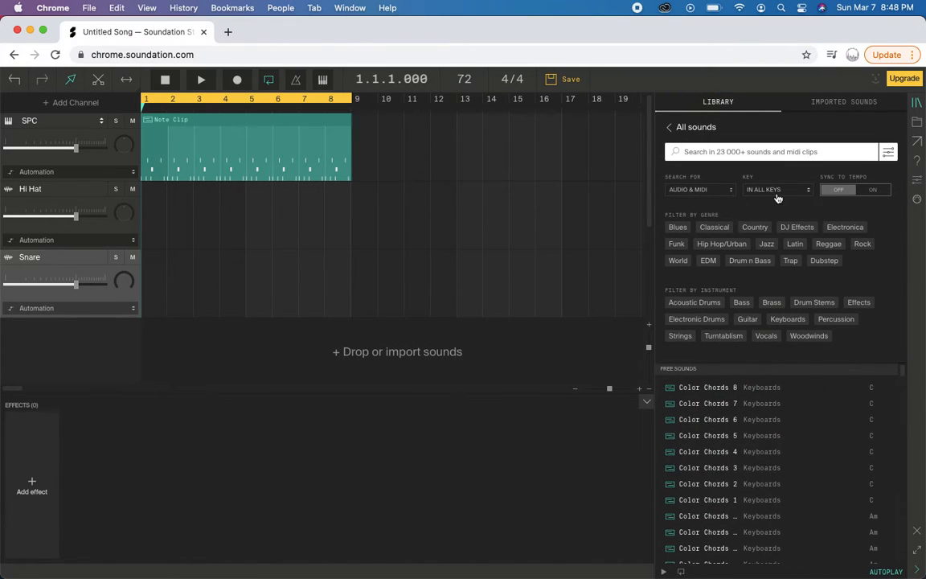
left_click(874, 193)
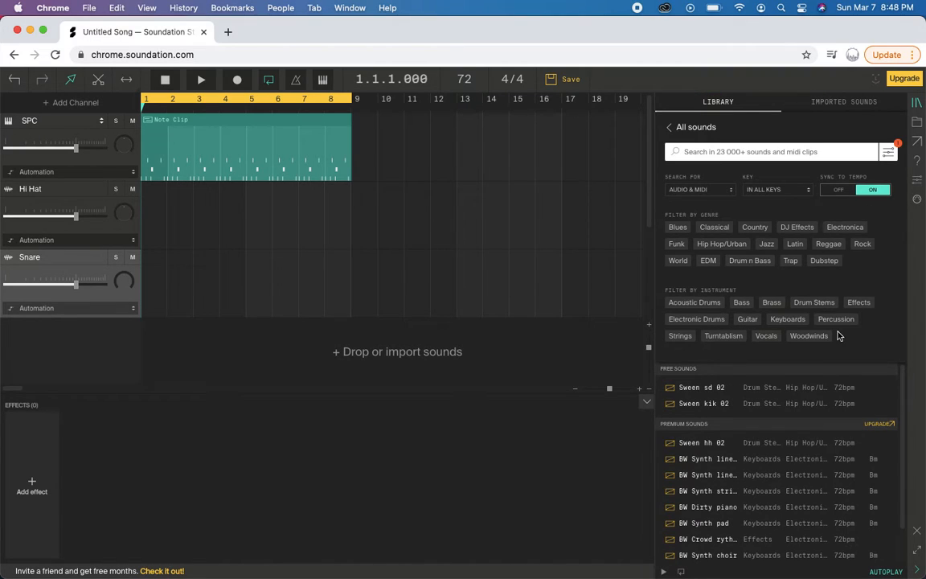
key("super+grave")
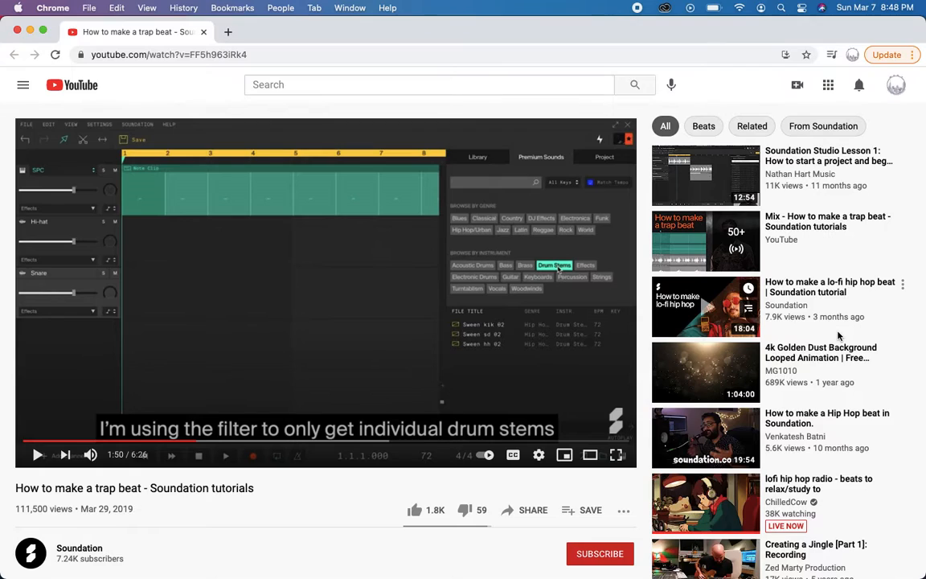
key("super+grave")
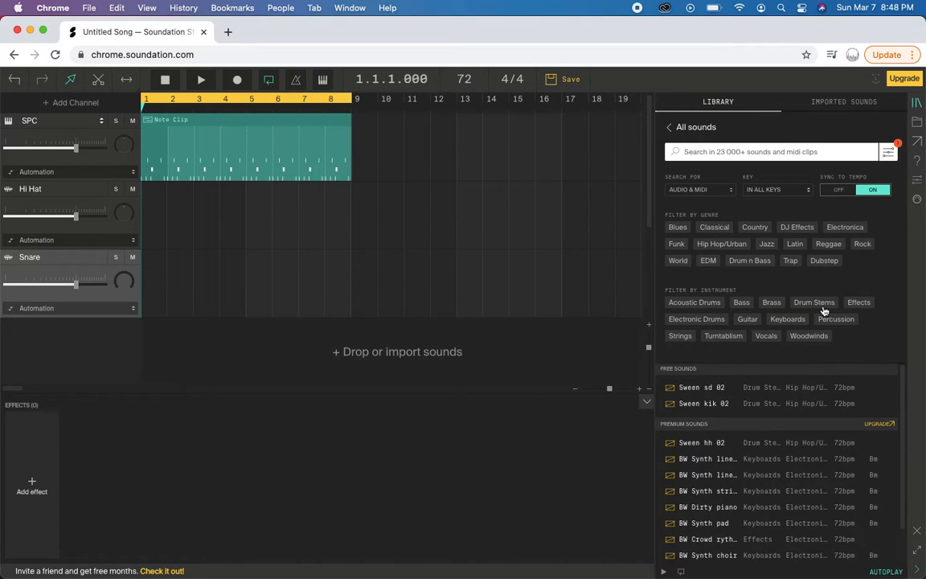
left_click(814, 303)
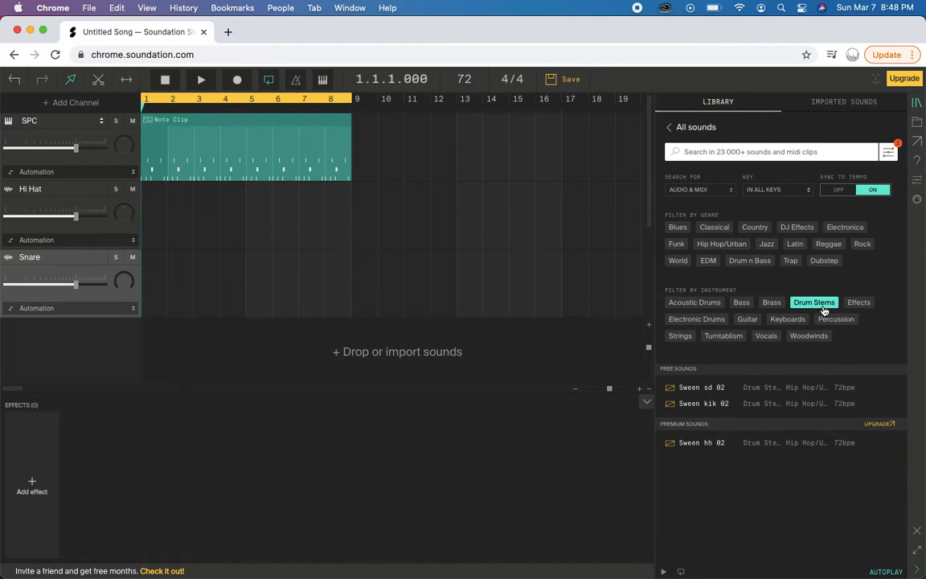
- Switch to the YouTube tutorial and watch the drum stem preview part from 1:50 to 1:57
key("super+grave")
left_click(39, 456)
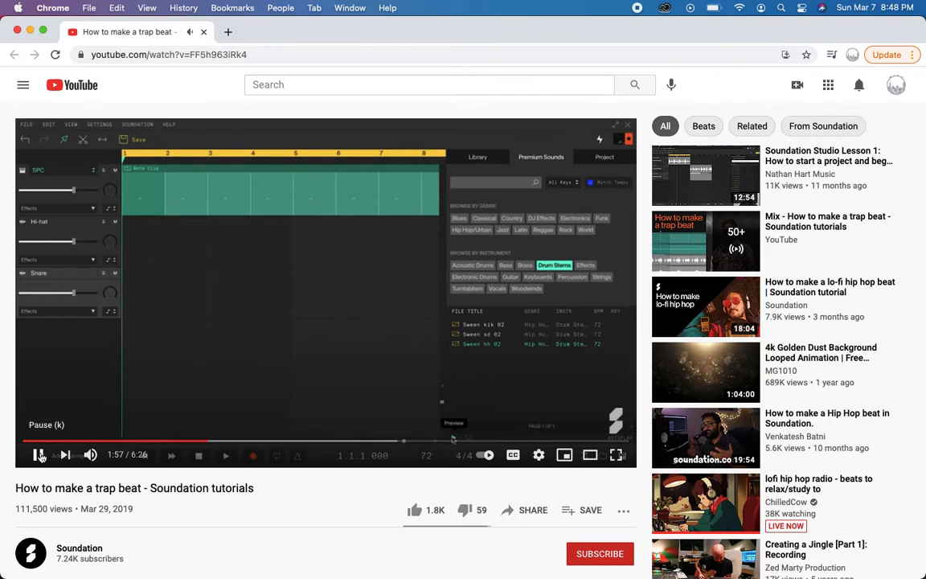
left_click(39, 455)
- In Soundation, preview the Sween hh 02, Sween sd 02 and Sween kik 02 drum stems from the library
key("super+grave")
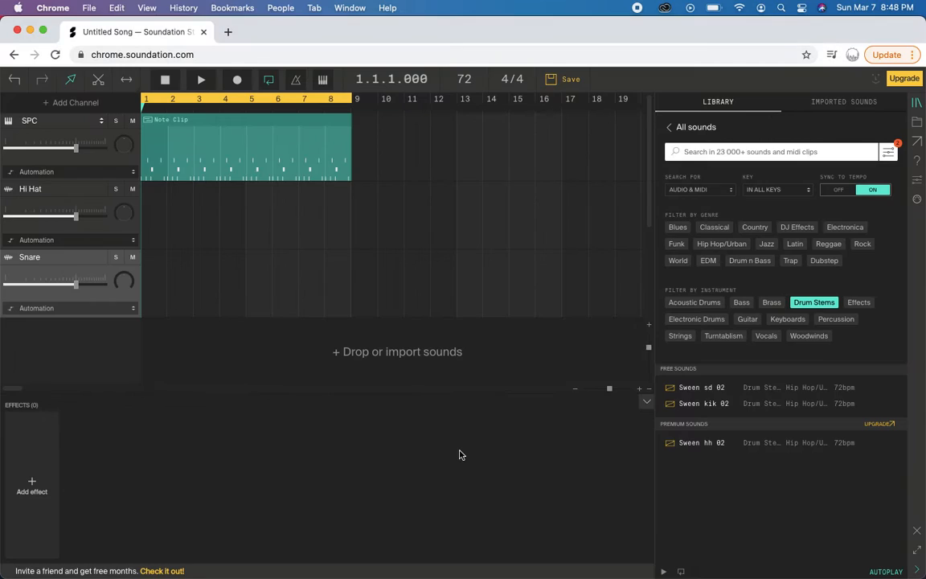
left_click(686, 448)
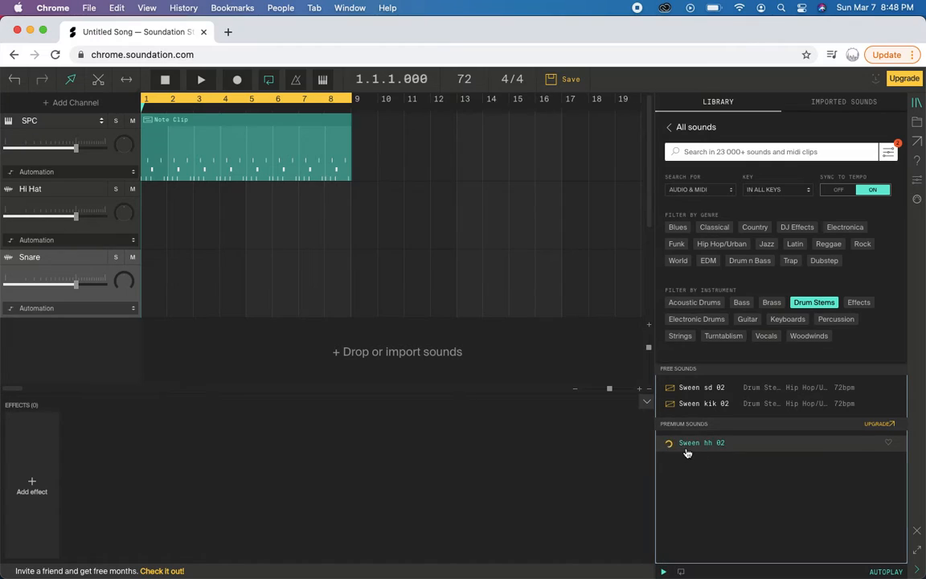
left_click(665, 572)
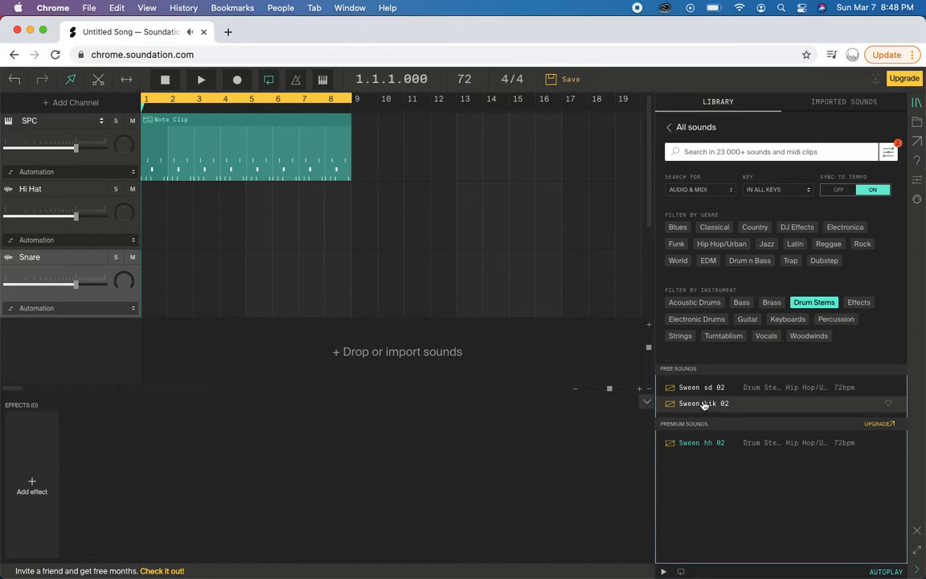
left_click(668, 391)
left_click(672, 390)
left_click(669, 404)
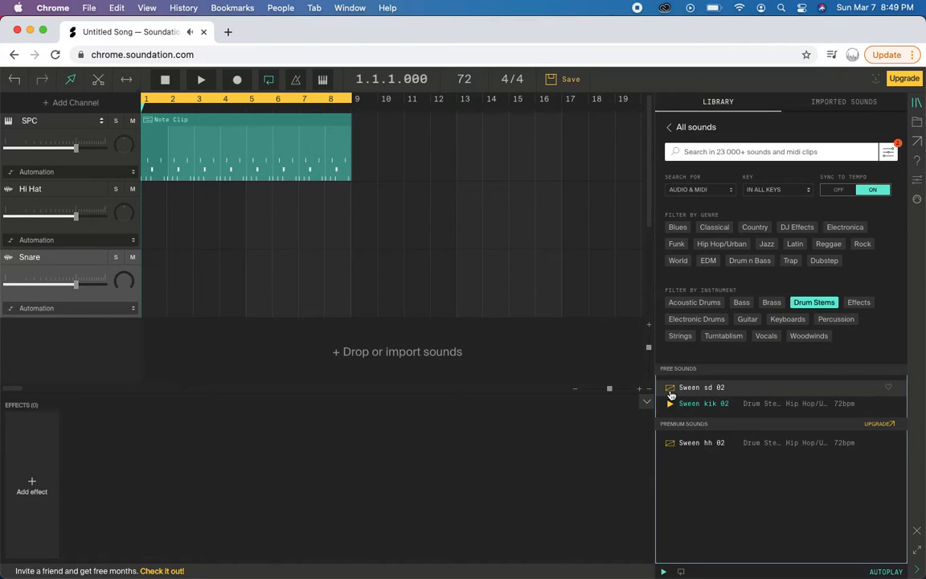
- Preview the Sween sd 02 drum stem from the library and rename the Hi Hat channel to Kicks
left_click(671, 390)
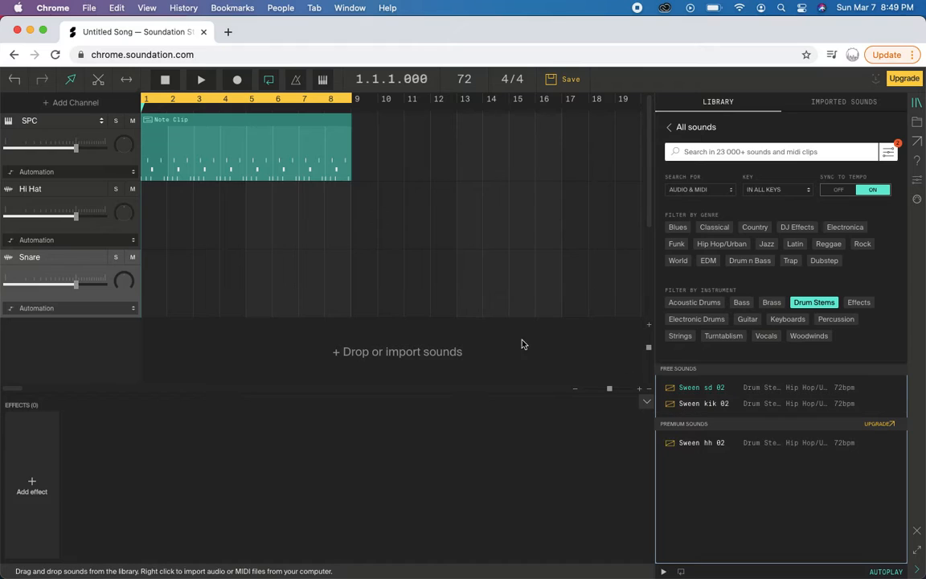
left_click(43, 188)
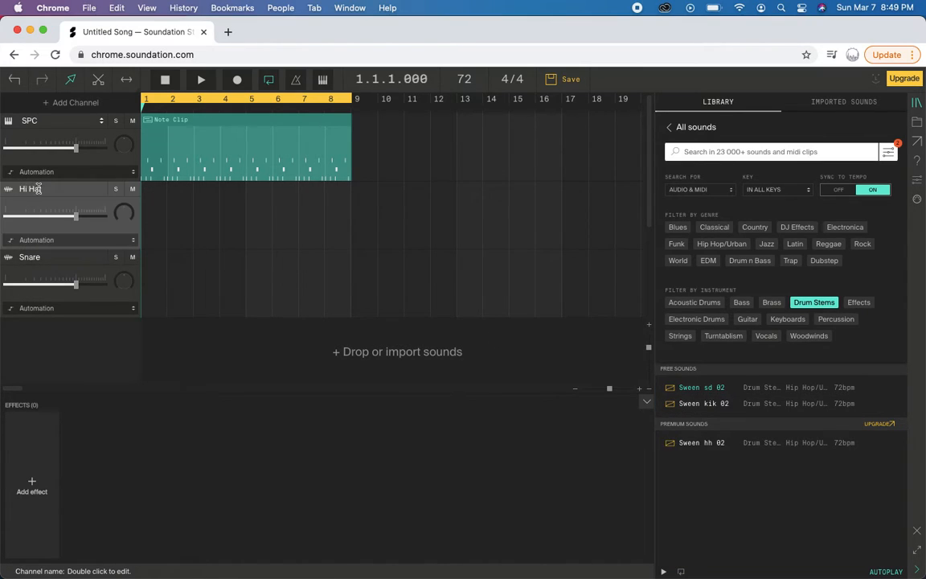
double_click(43, 189)
type("Kicks")
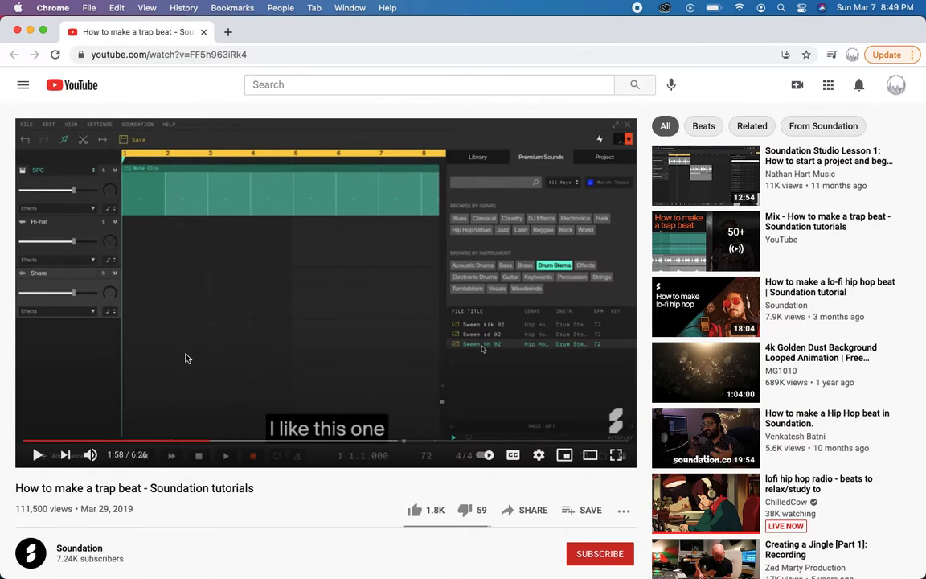
- Watch the YouTube tutorial from 1:58 to 2:01, and in Soundation place the Sween kik 02 loop at bar 1 of the Kicks channel
left_click(37, 455)
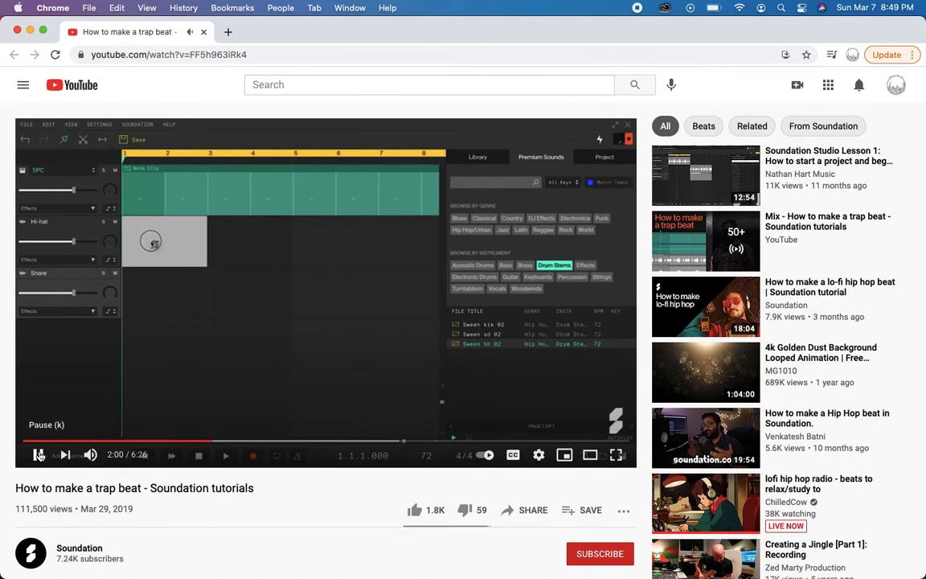
left_click(38, 455)
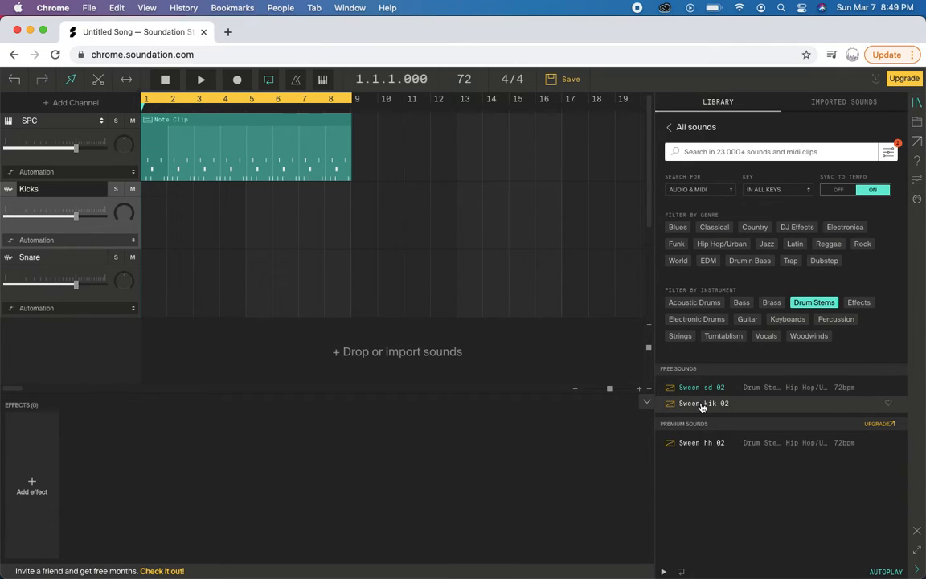
left_click_drag(701, 406, 162, 222)
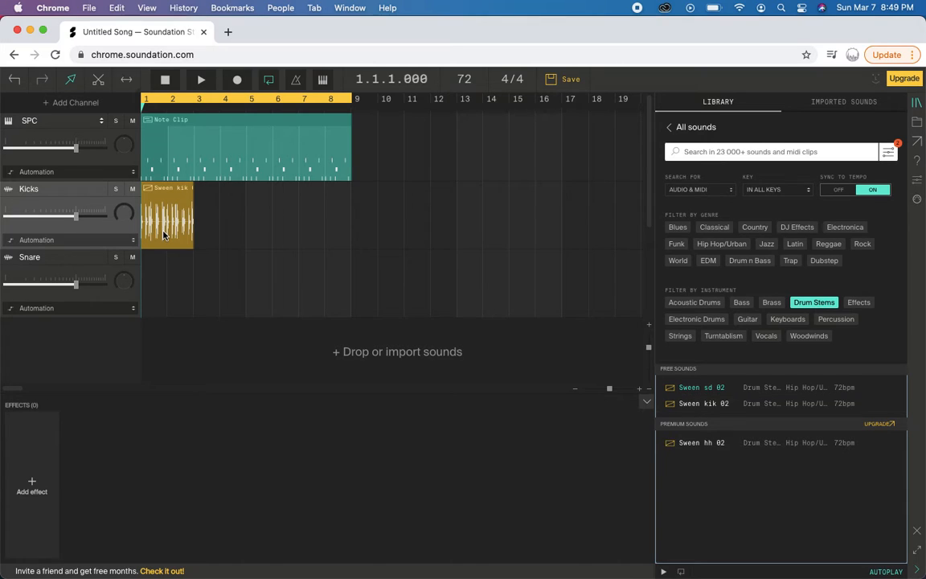
- Switch to the YouTube tutorial and watch the part on shortening and looping the hi-hat clip from 2:01 to 2:07
key("super+grave")
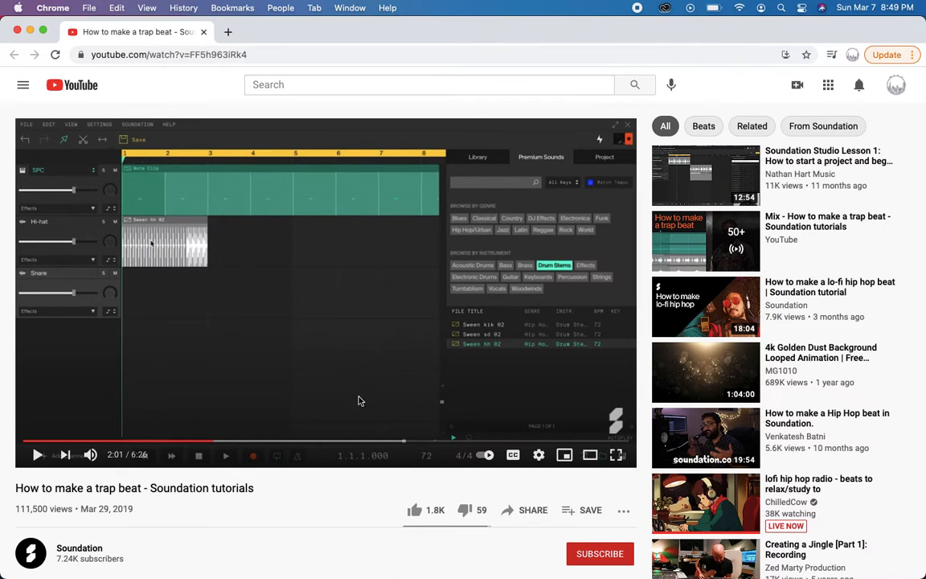
left_click(36, 455)
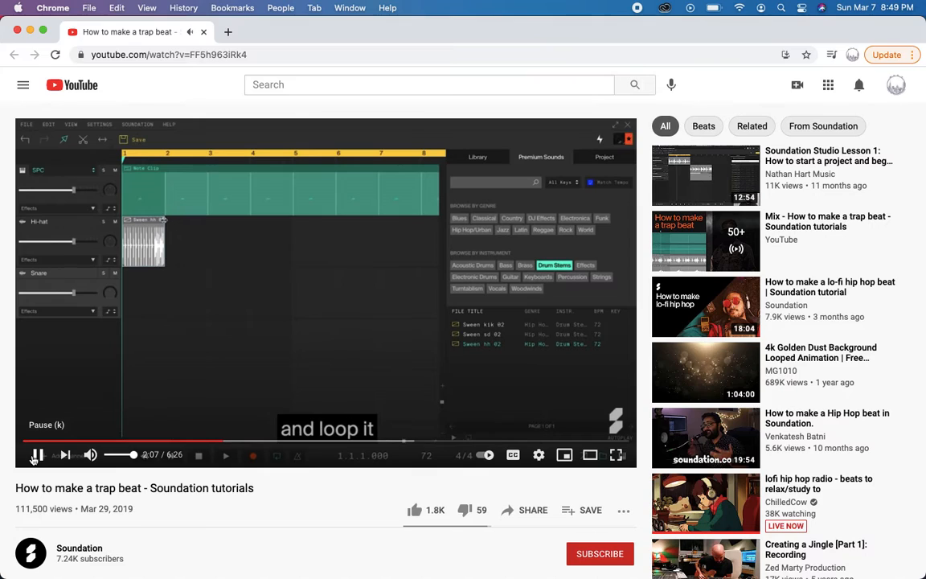
left_click(36, 455)
- In Soundation, trim the Sween kik 02 clip to one bar and loop it over eight bars, checking it with a short playback
key("super+grave")
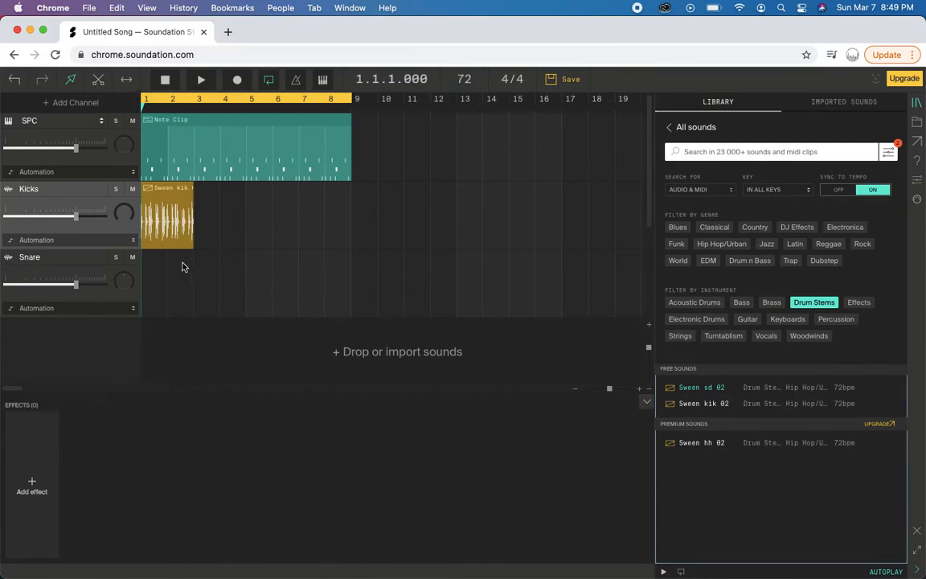
left_click_drag(193, 250, 167, 253)
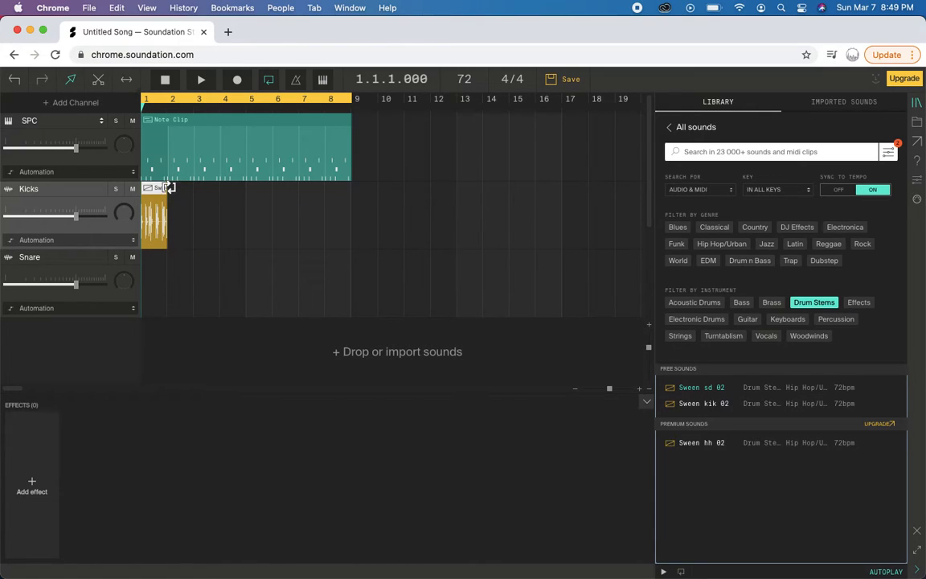
left_click_drag(166, 186, 349, 175)
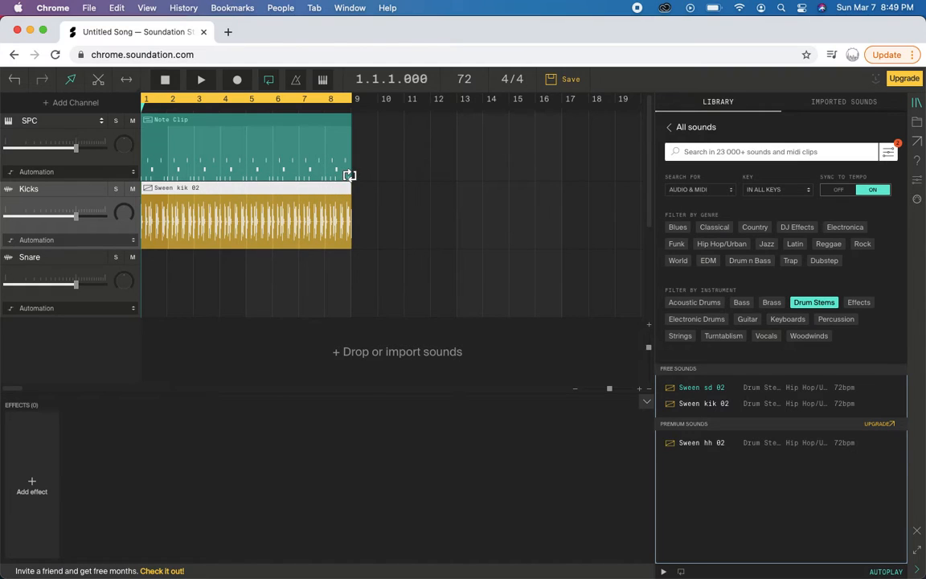
key("space")
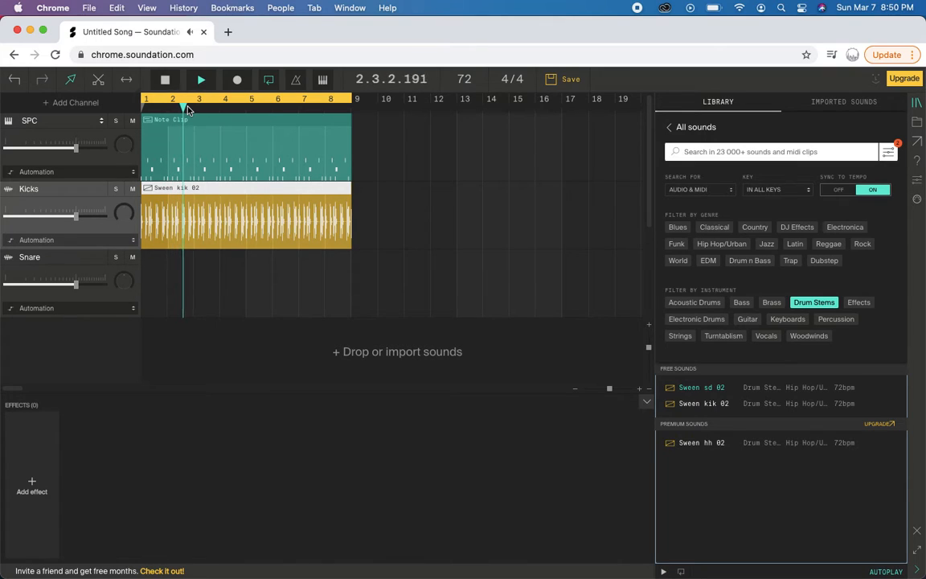
key("space")
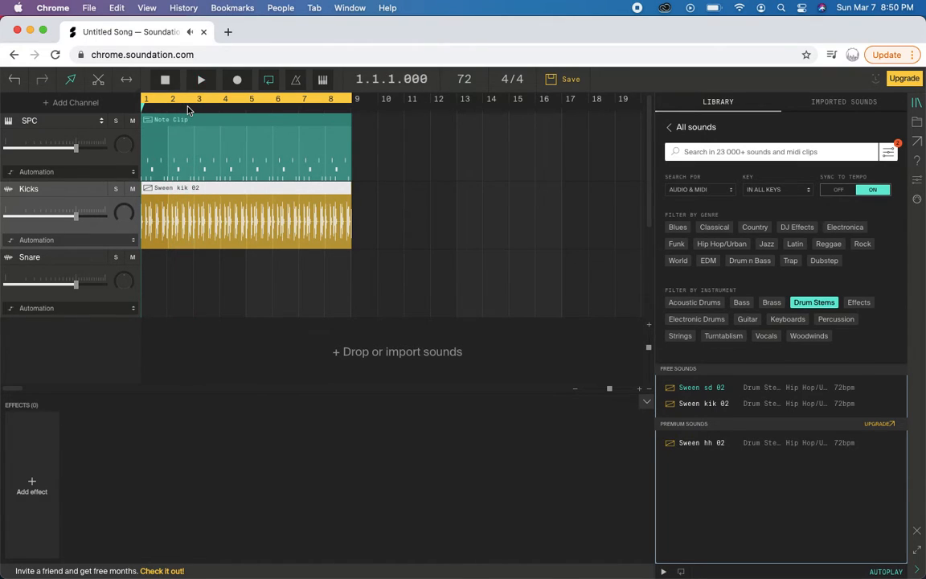
- Switch to the YouTube tutorial and watch the part on adding and looping the snare stem from 2:07 to 2:22
key("super+grave")
left_click(38, 455)
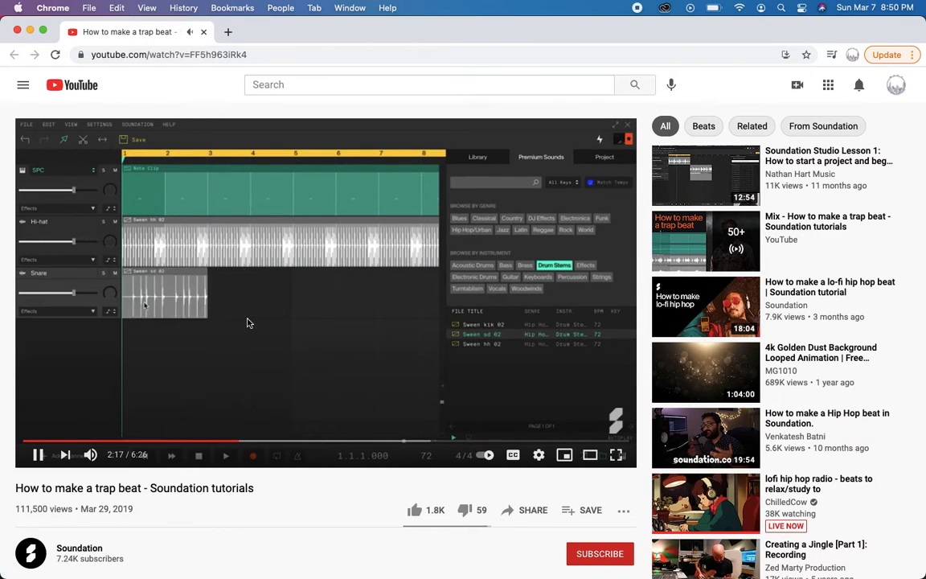
left_click(38, 455)
left_click(38, 455)
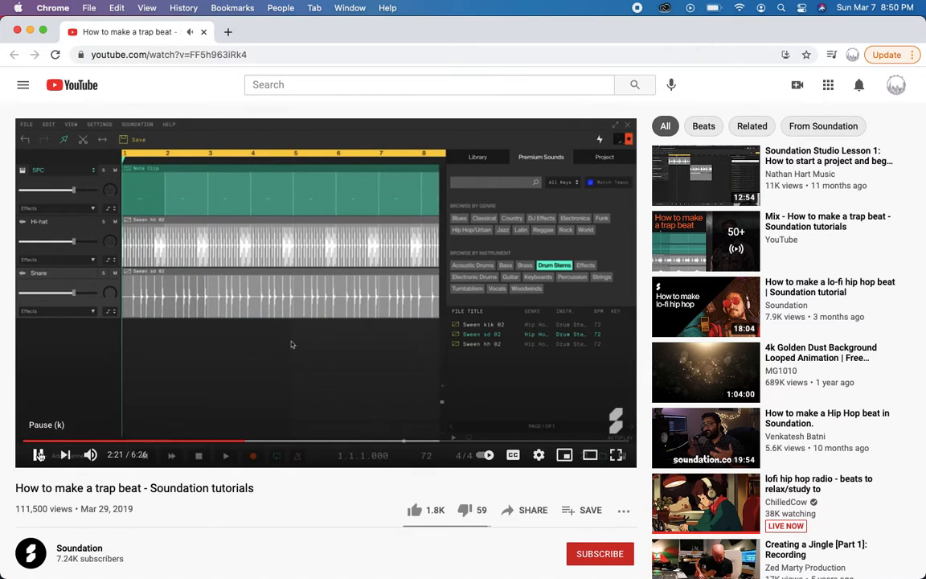
left_click(38, 455)
- In Soundation, place Sween sd 02 at bar 1 of the Snare channel and loop its first bar over eight bars
key("super+grave")
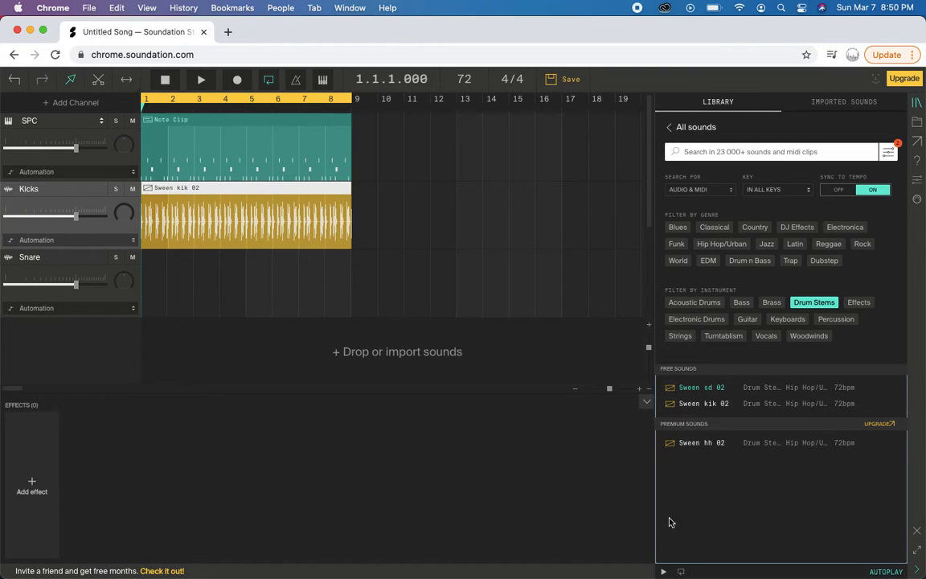
left_click(662, 572)
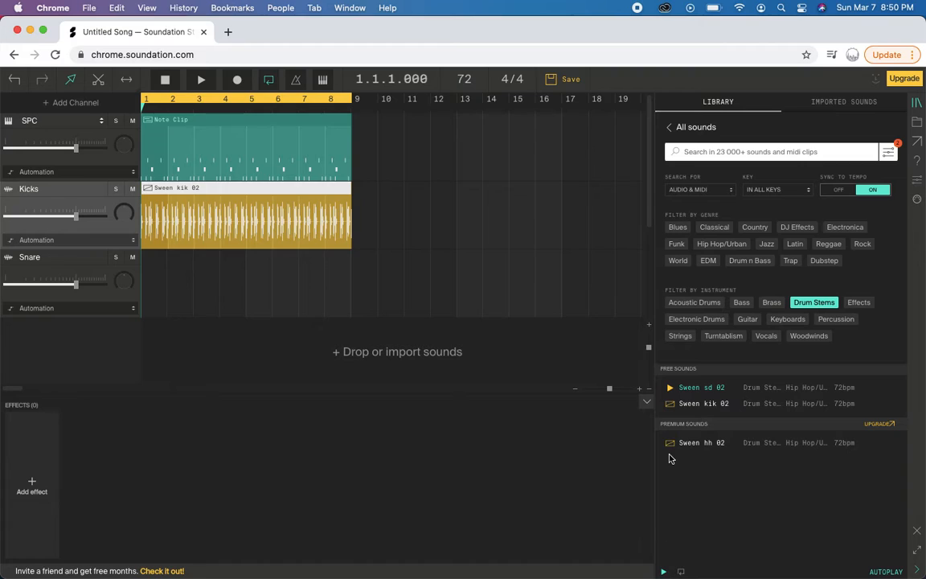
left_click(704, 390)
left_click_drag(704, 390, 166, 276)
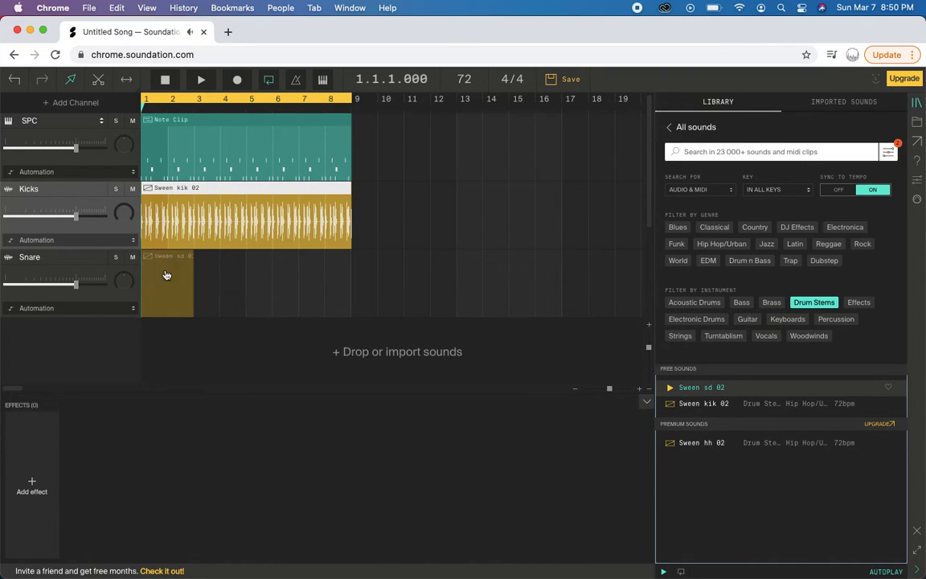
left_click_drag(193, 317, 167, 311)
left_click_drag(165, 254, 350, 254)
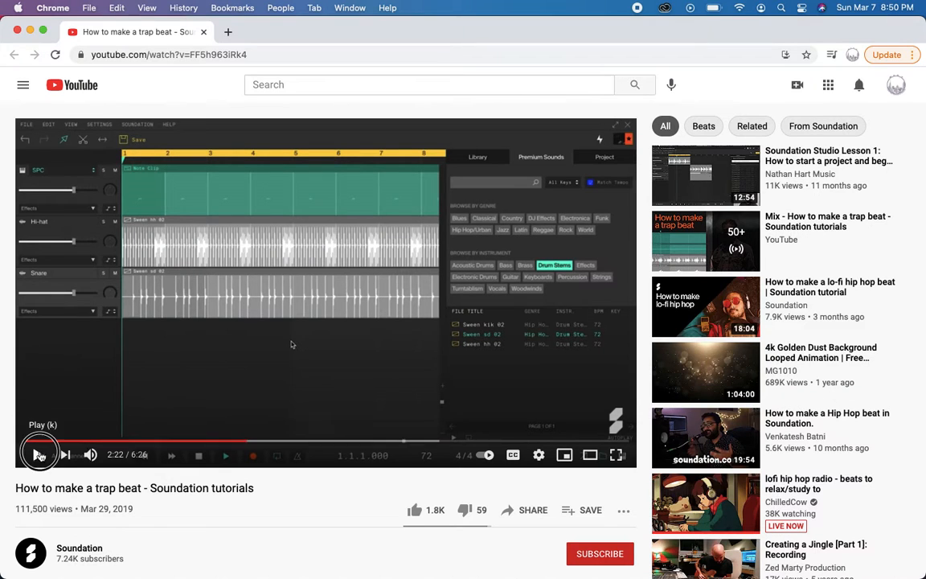
- Watch the YouTube tutorial's part on the Simple Synth channel and its Bass 808 preset from 2:22 to 2:40
left_click(38, 455)
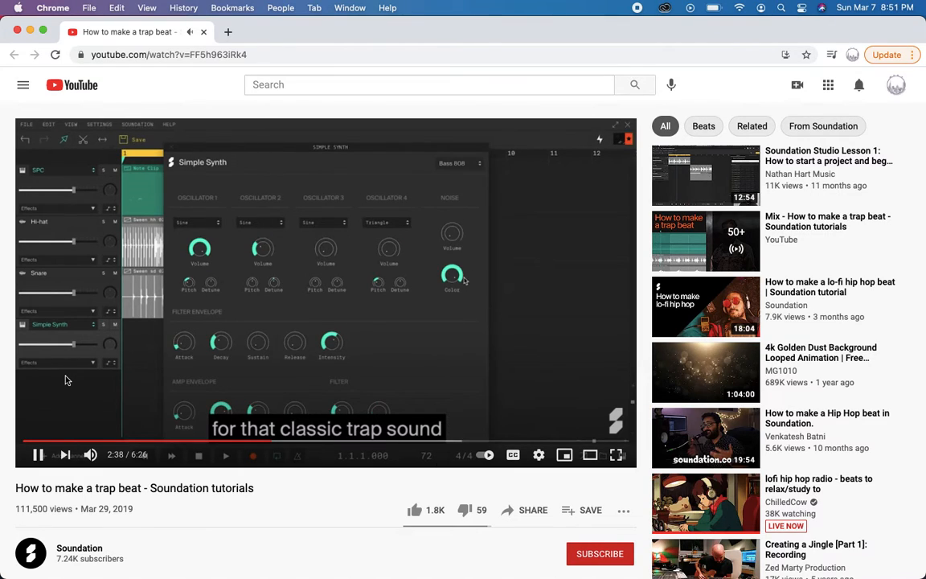
left_click(37, 455)
- In Soundation, add an instrument channel using Simple Synth and open the synth's editor
key("super+grave")
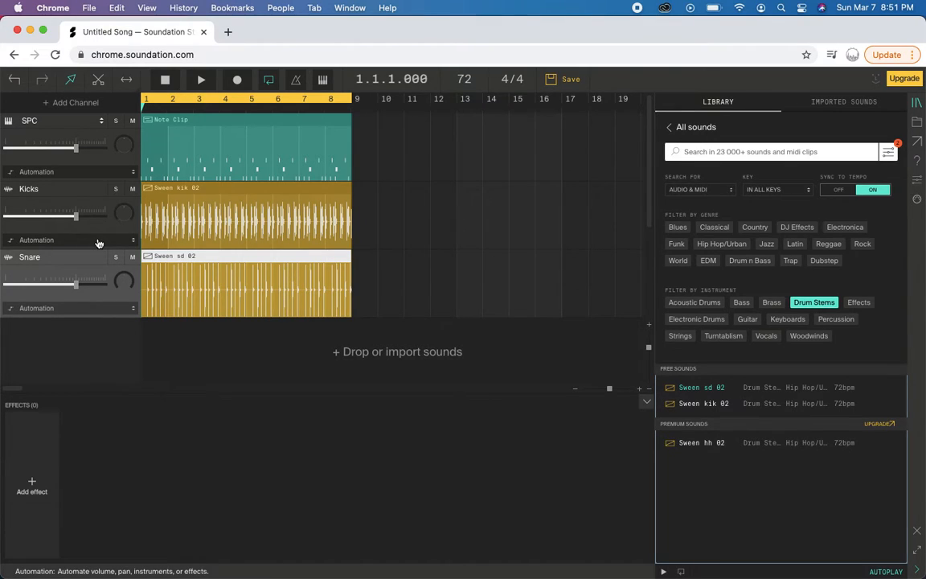
left_click(72, 103)
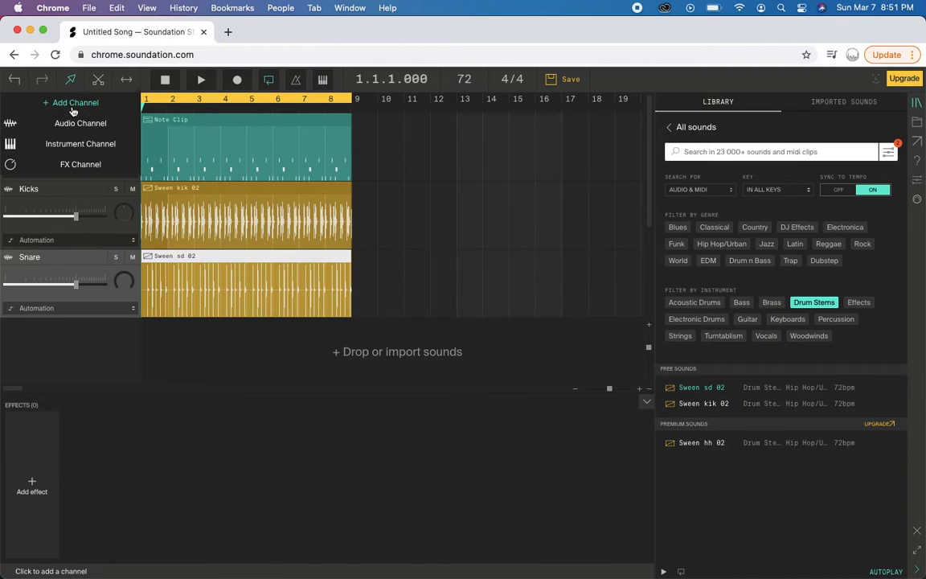
left_click(74, 145)
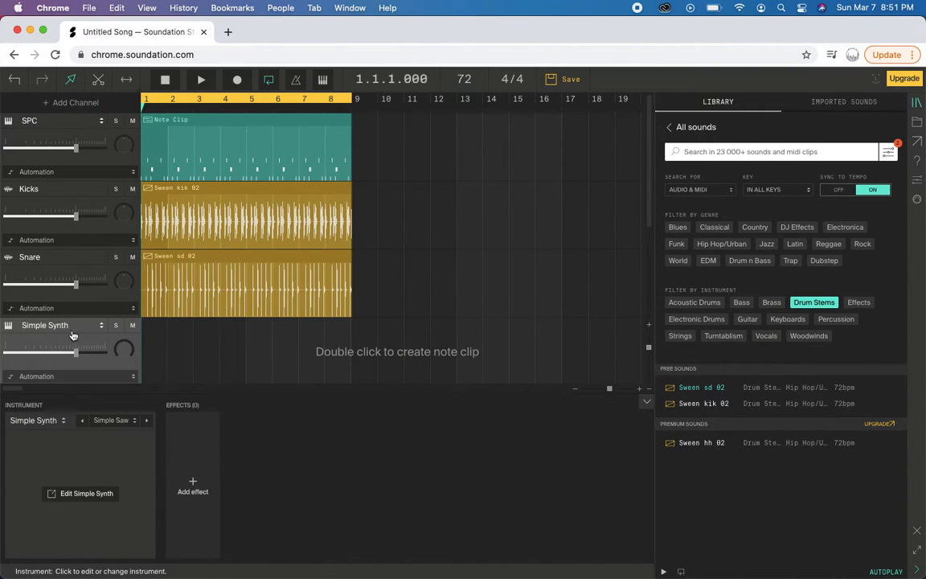
left_click(72, 326)
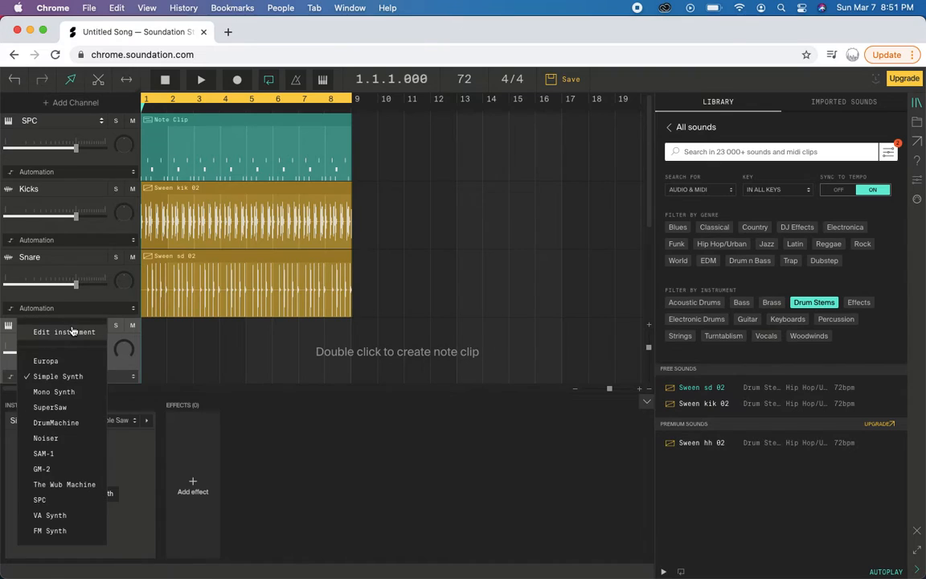
left_click(69, 378)
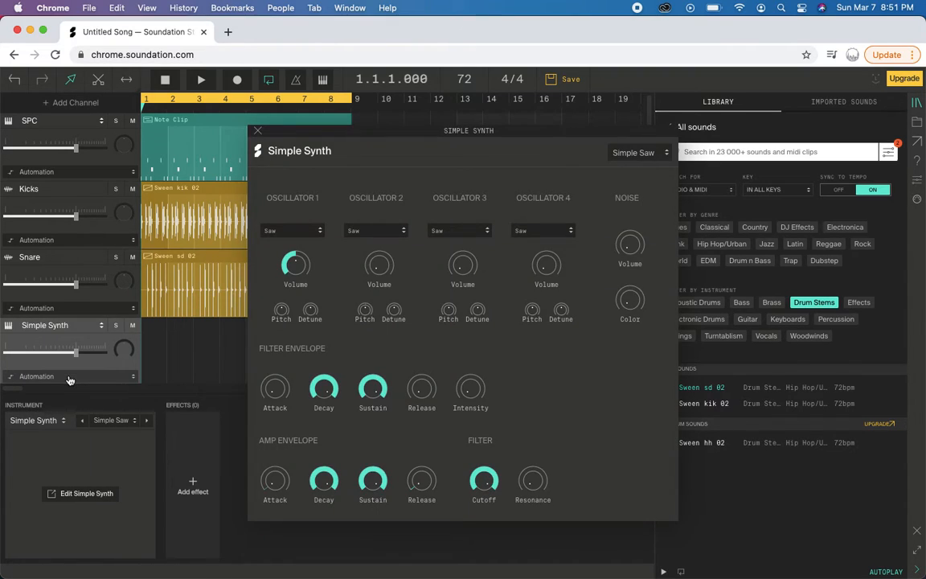
- Look through the Simple Synth preset list for the Bass 808 preset
left_click(640, 152)
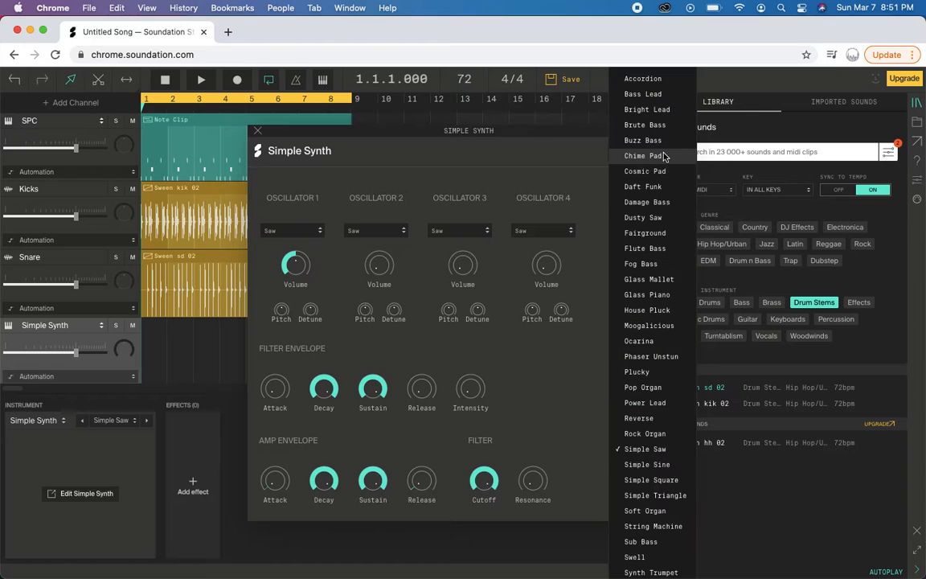
scroll(651, 322, "down", 3)
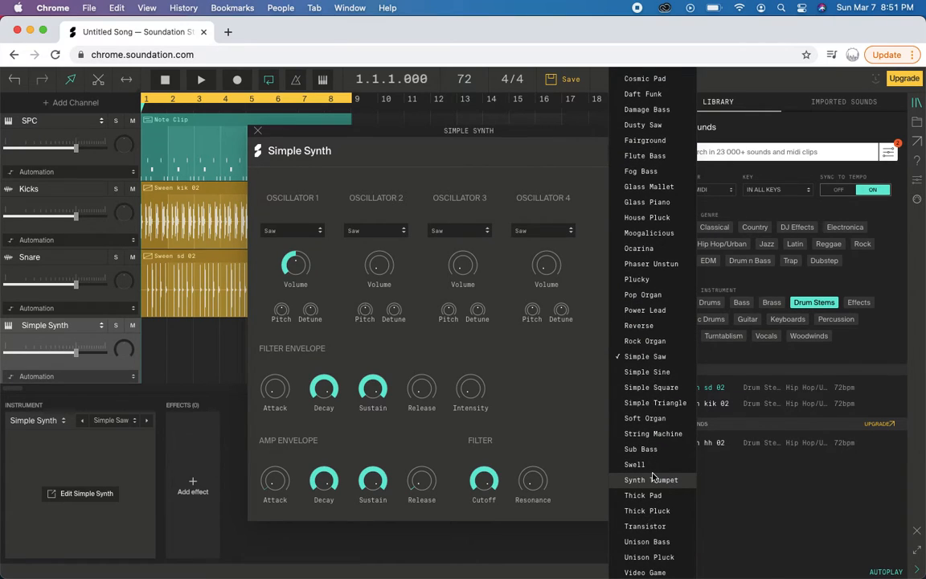
scroll(655, 321, "up", 5)
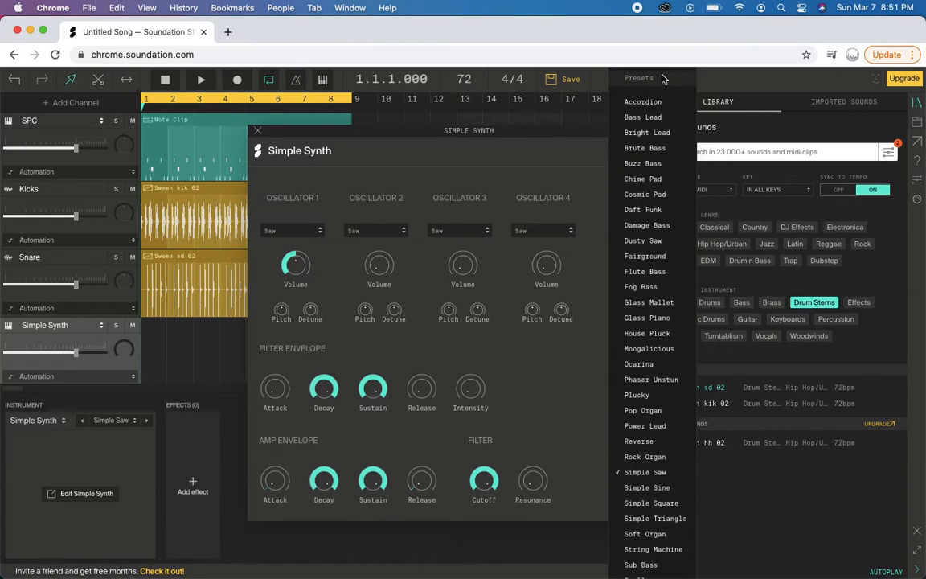
scroll(655, 555, "down", 5)
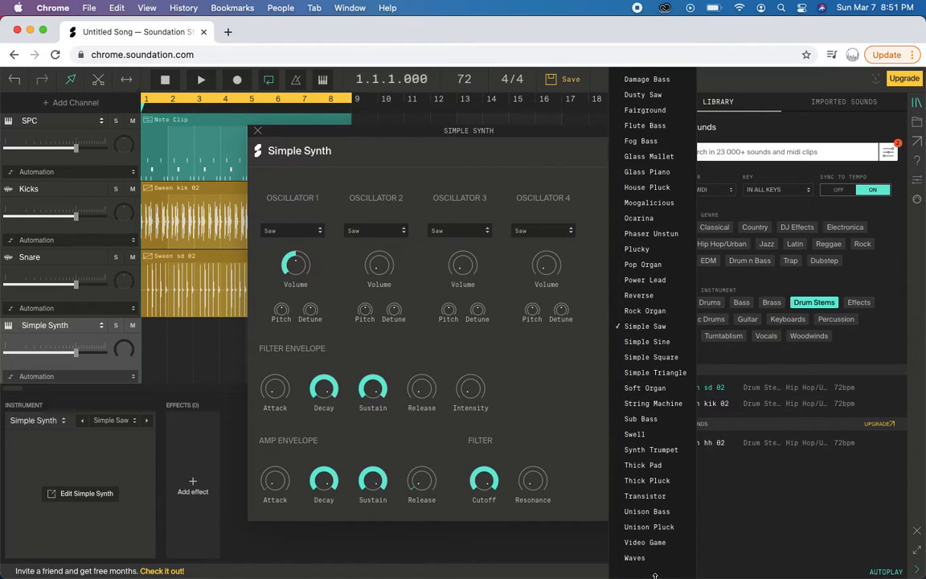
scroll(656, 482, "up", 5)
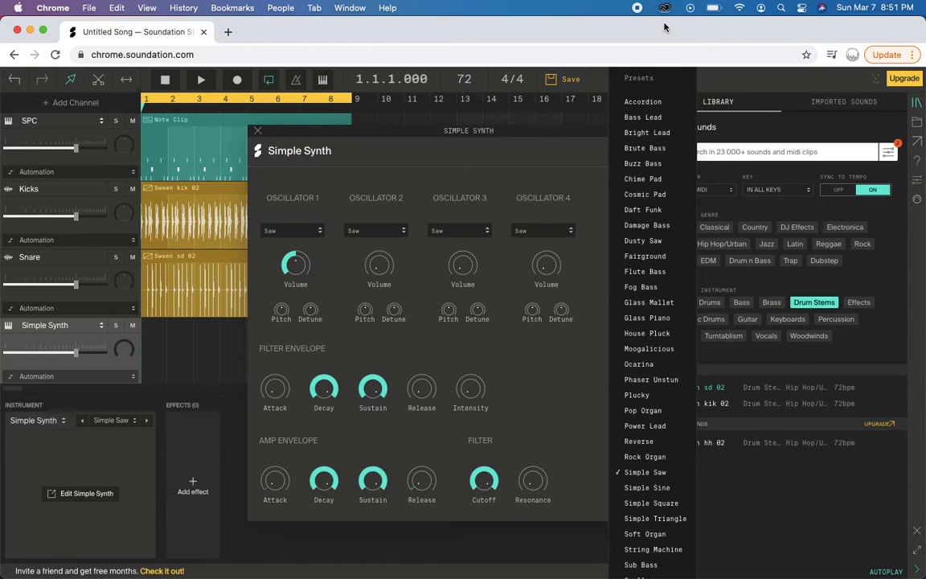
- Switch to the YouTube tutorial and rewatch the Simple Synth preset selection from 2:36
key("super+grave")
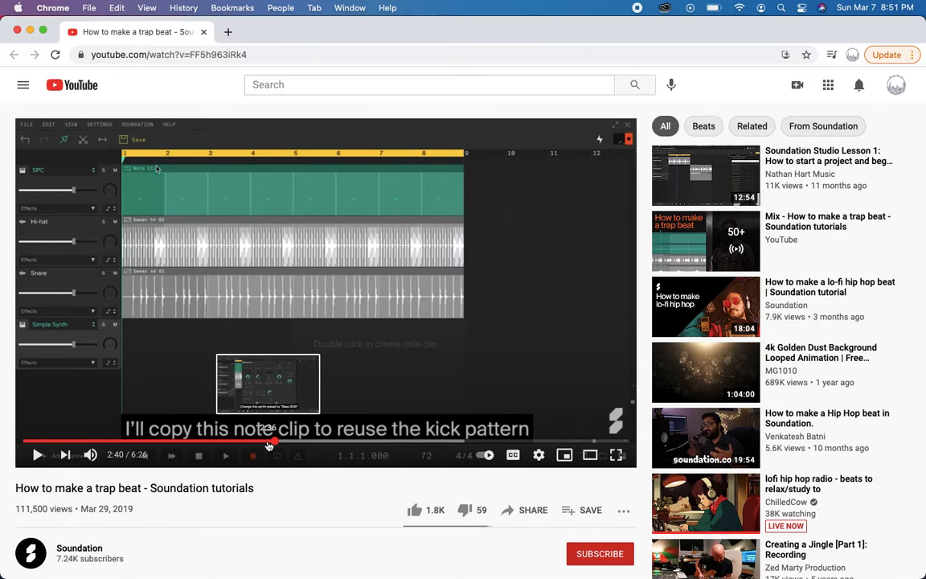
left_click(267, 443)
left_click(37, 456)
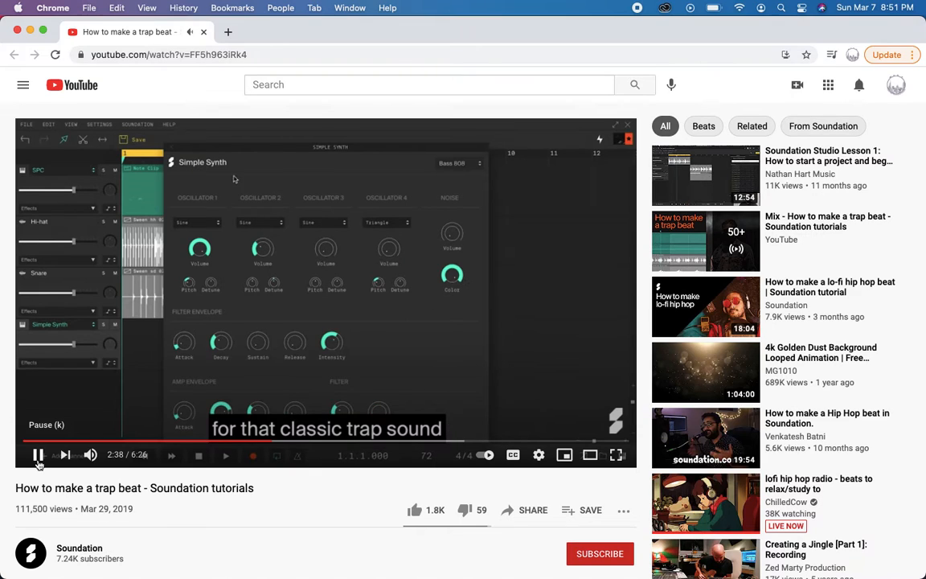
left_click(38, 461)
- In Soundation, check the instruments available for the new synth channel and reselect Simple Synth
key("super+grave")
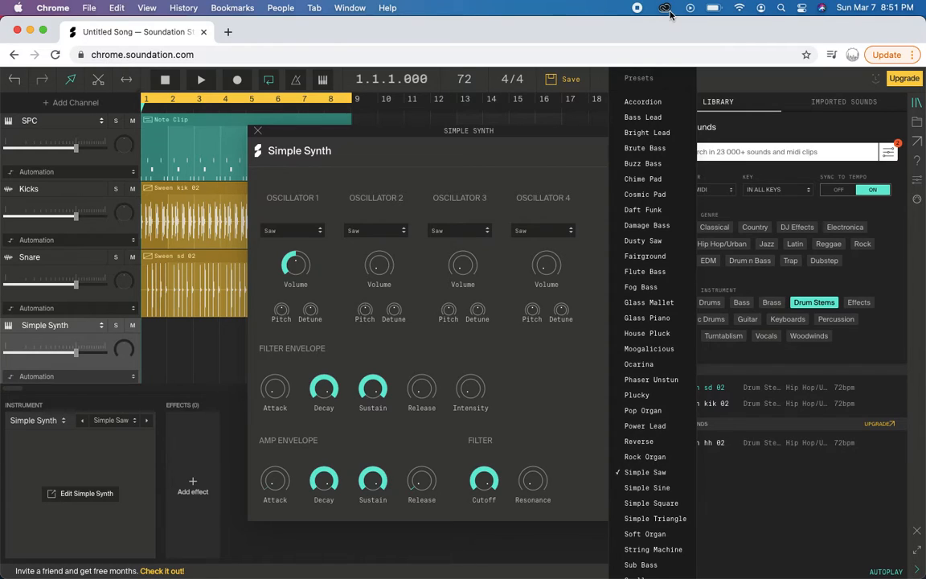
left_click(89, 327)
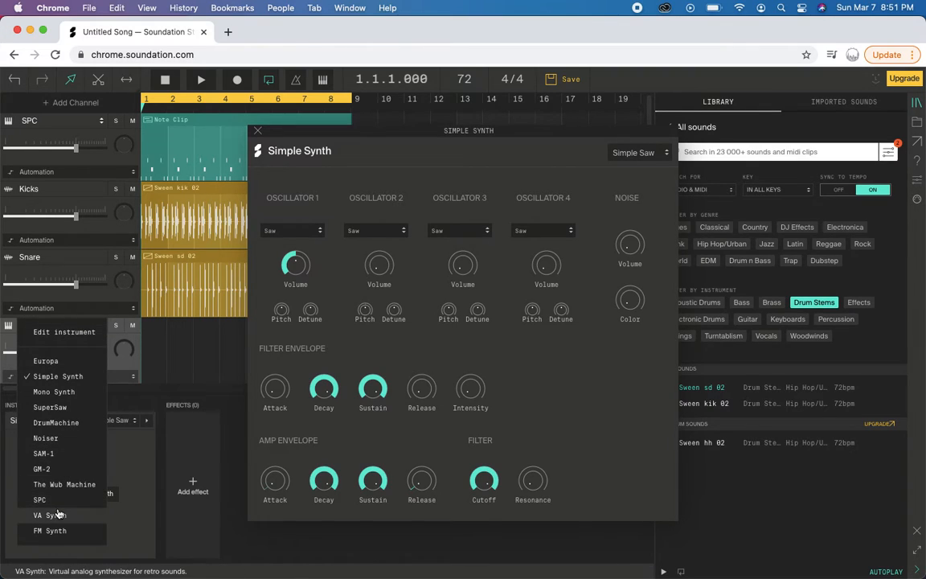
left_click(62, 377)
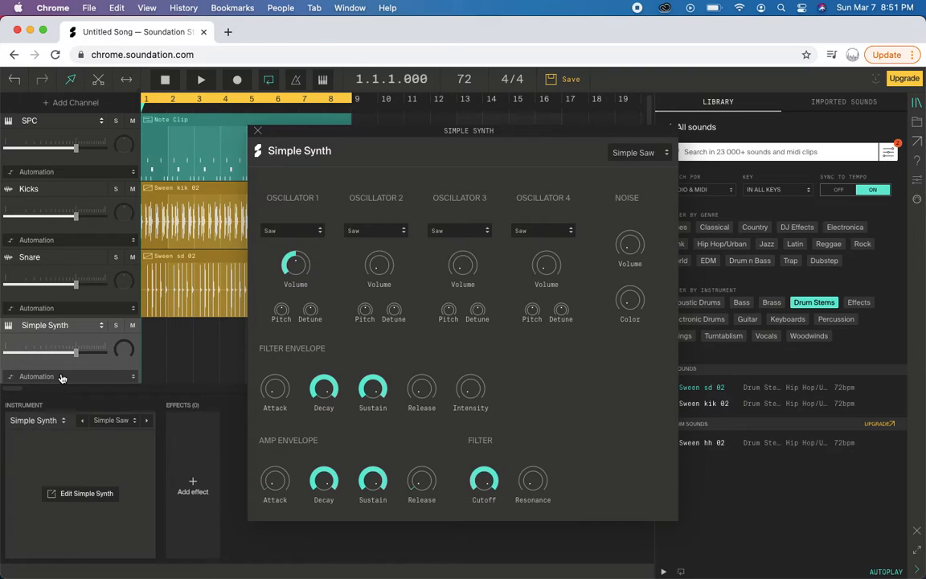
- Check the tutorial's paused frame, and in Soundation set the Simple Synth preset to Sub Bass
key("super+grave")
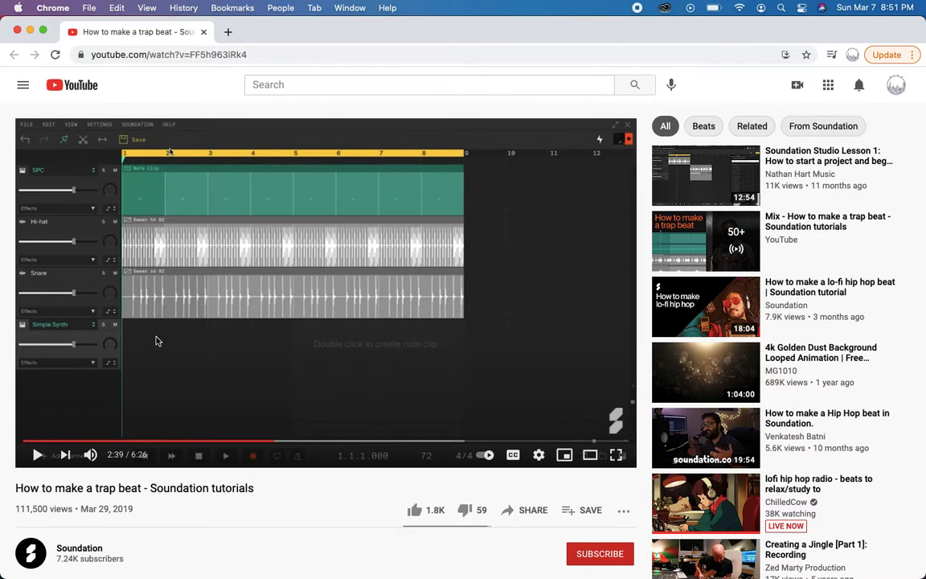
key("super+grave")
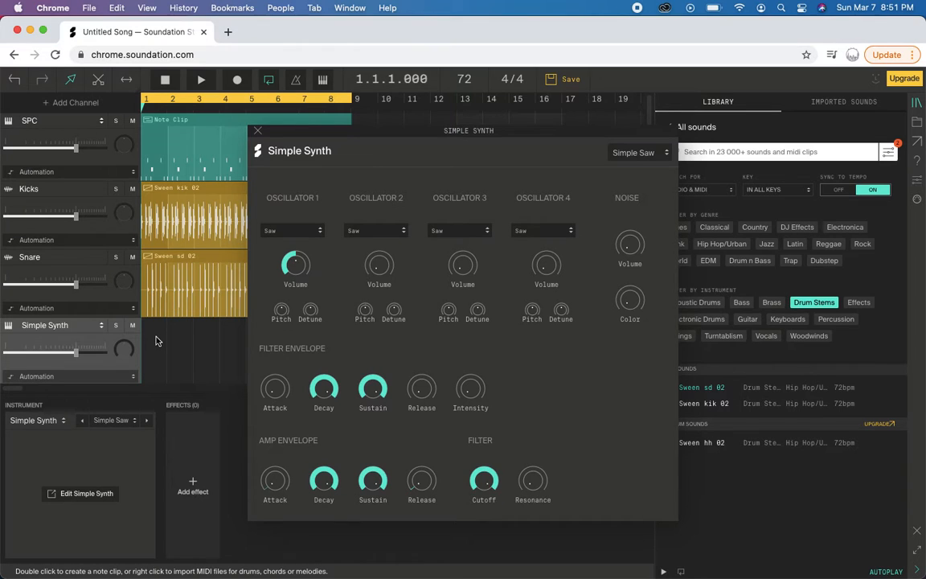
left_click(631, 152)
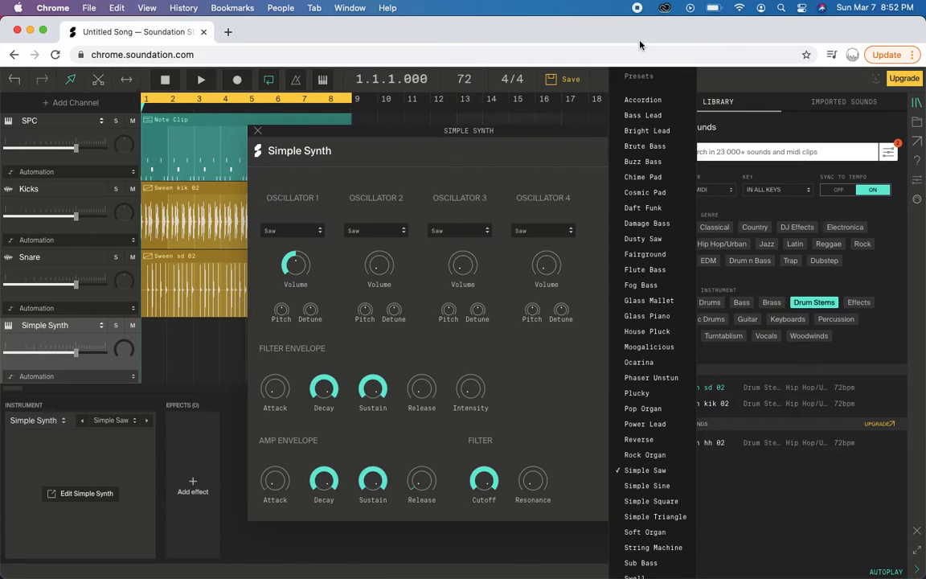
scroll(633, 296, "down", 3)
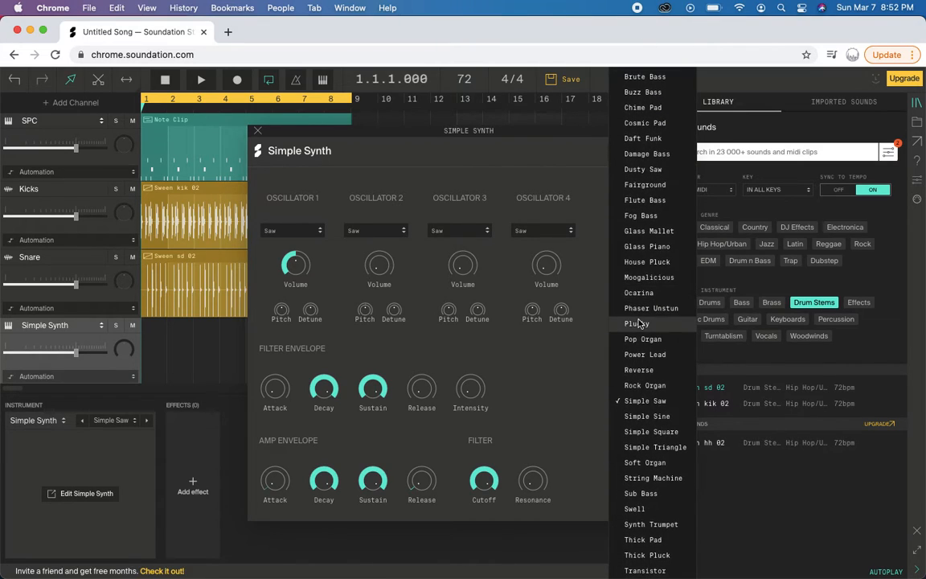
scroll(641, 447, "down", 2)
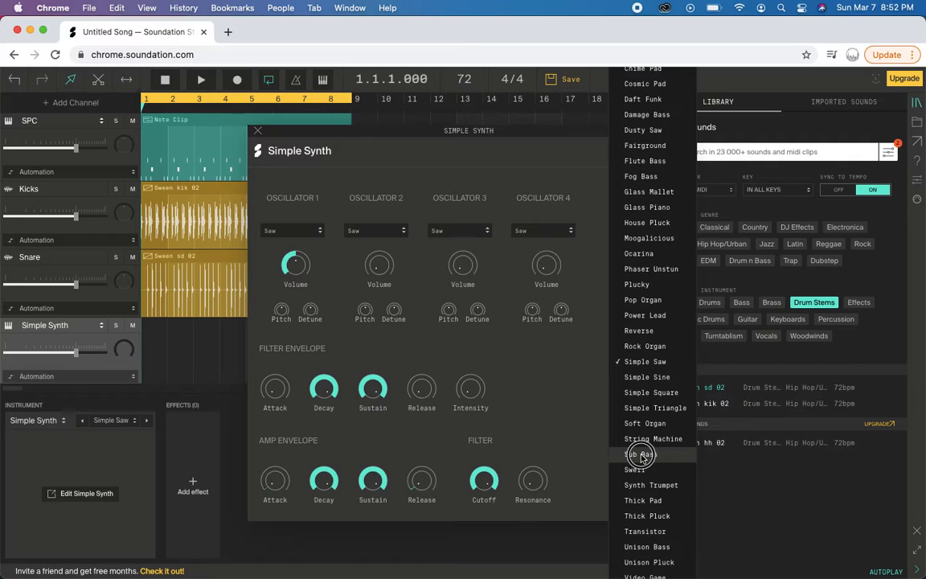
left_click(640, 457)
- Switch to the YouTube tutorial and watch the bass note clip editing from 2:39 to 2:47
key("super+grave")
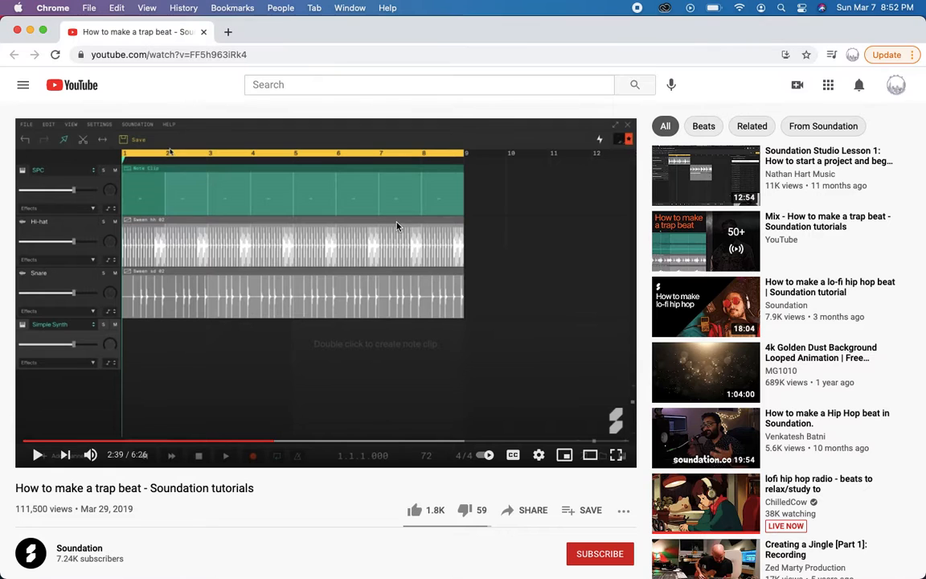
left_click(38, 455)
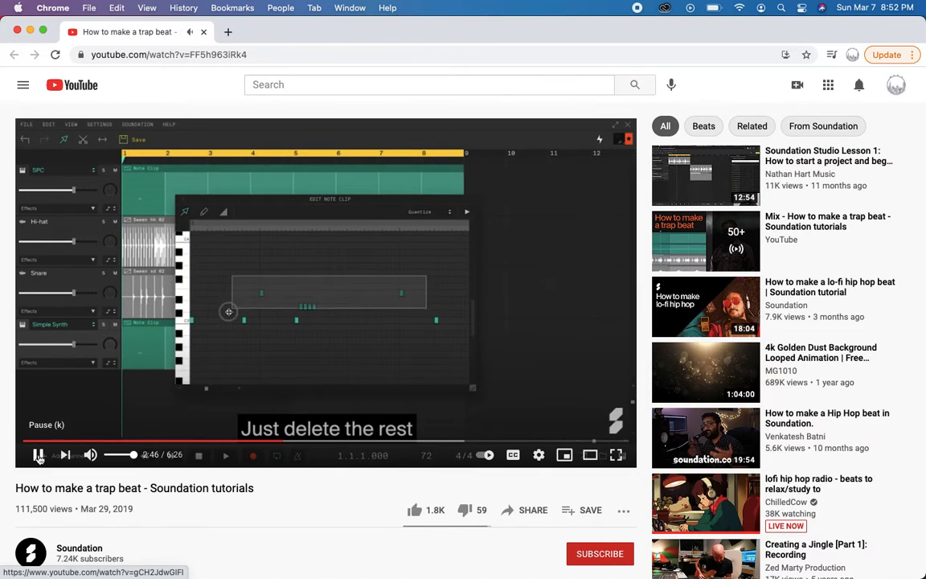
left_click(39, 456)
key("super+grave")
key("super+grave")
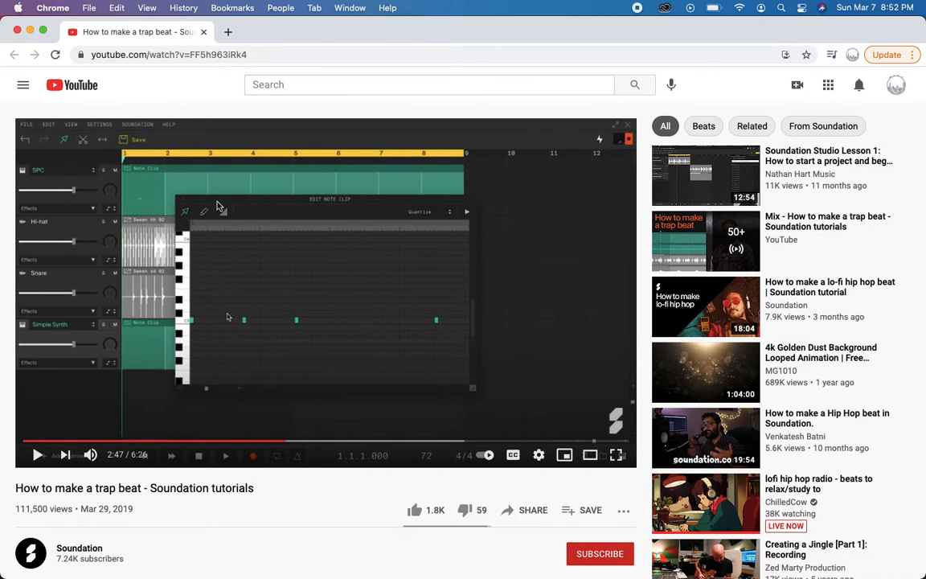
- In Soundation, close the Simple Synth editor and copy the SPC channel's eight-bar note clip onto the Simple Synth channel at bar 1
key("super+grave")
left_click(257, 130)
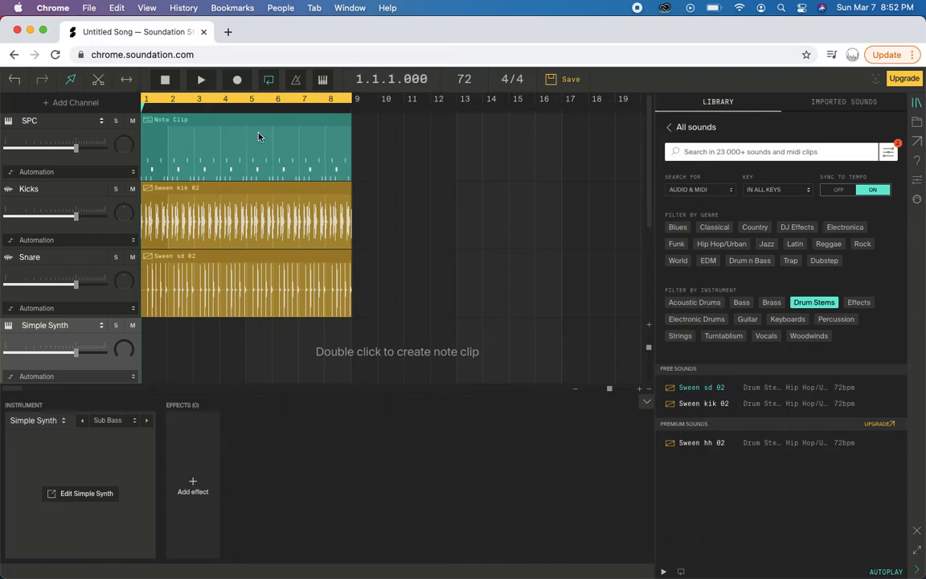
mouse_move(160, 145)
left_mouse_down()
mouse_move(155, 340)
mouse_move(147, 182)
mouse_move(155, 158)
left_mouse_up()
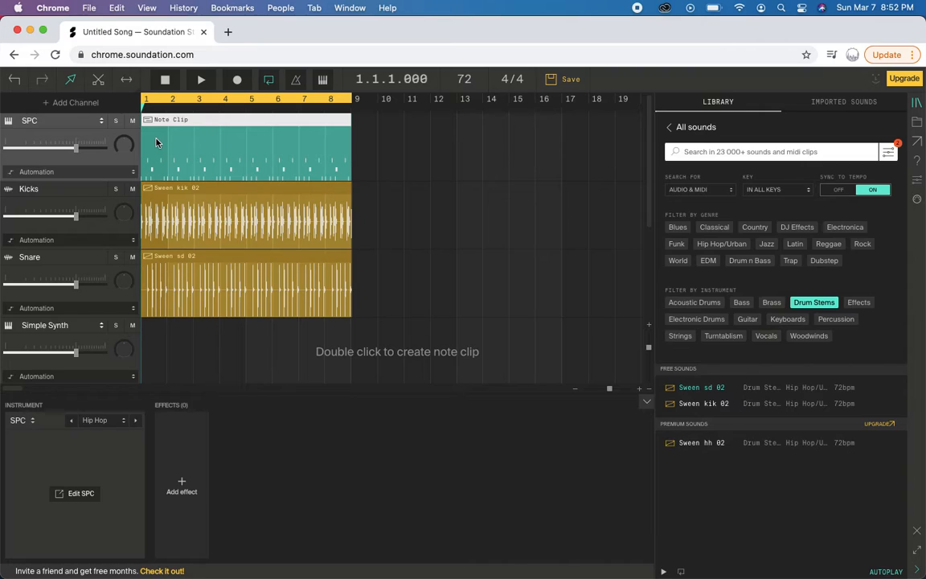
left_click_drag(156, 170, 156, 355)
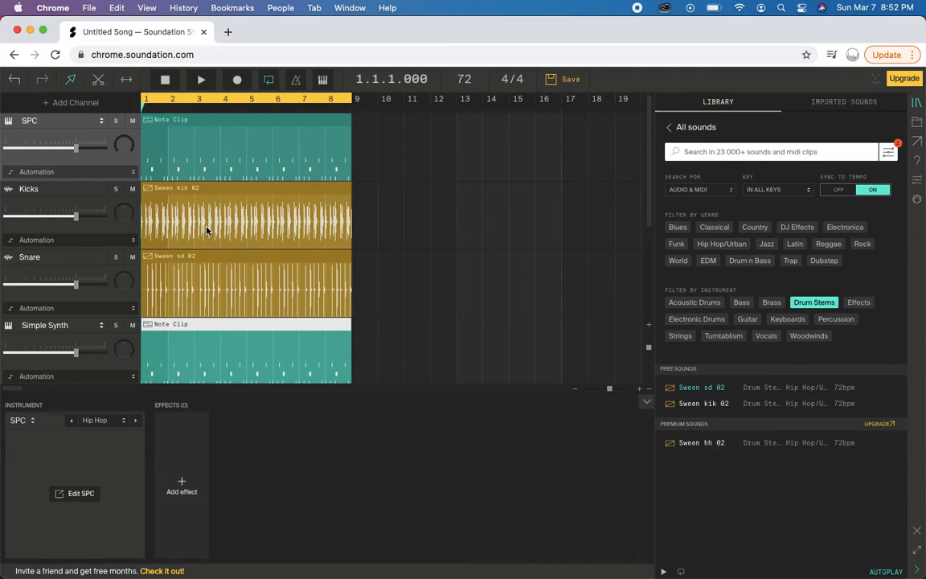
- Delete all notes above C3 in the Simple Synth note clip, close the note editor and play the song back
double_click(155, 341)
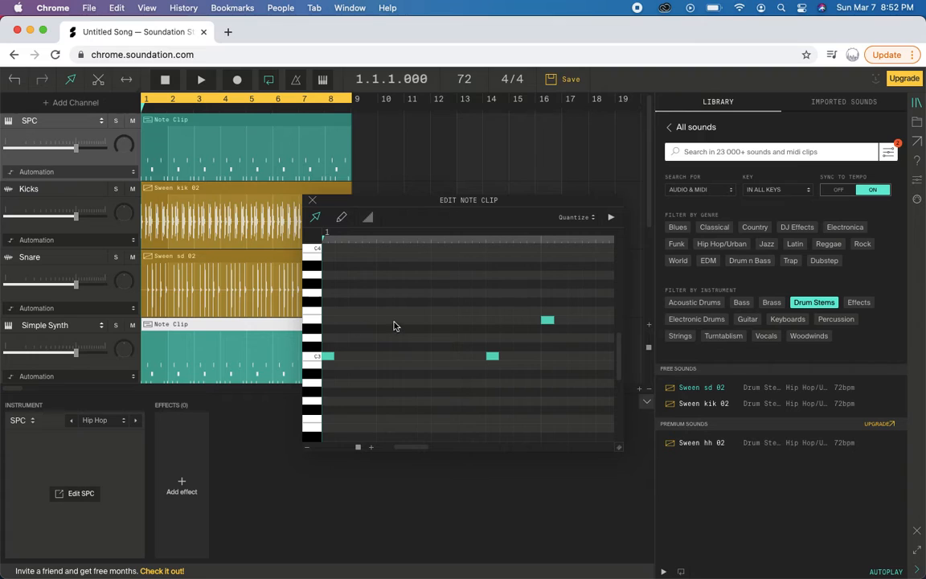
left_click_drag(419, 201, 123, 70)
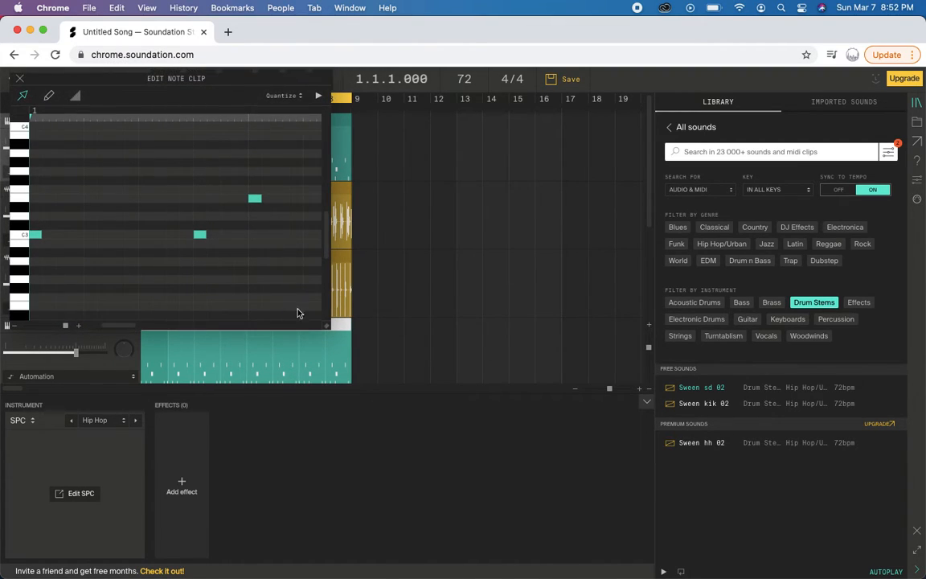
left_click_drag(327, 324, 915, 575)
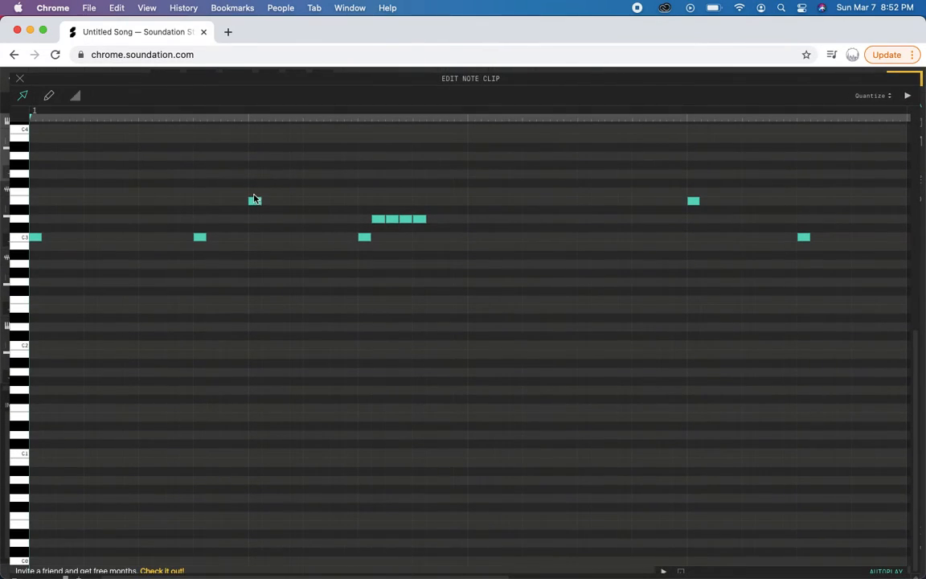
left_click_drag(207, 162, 731, 229)
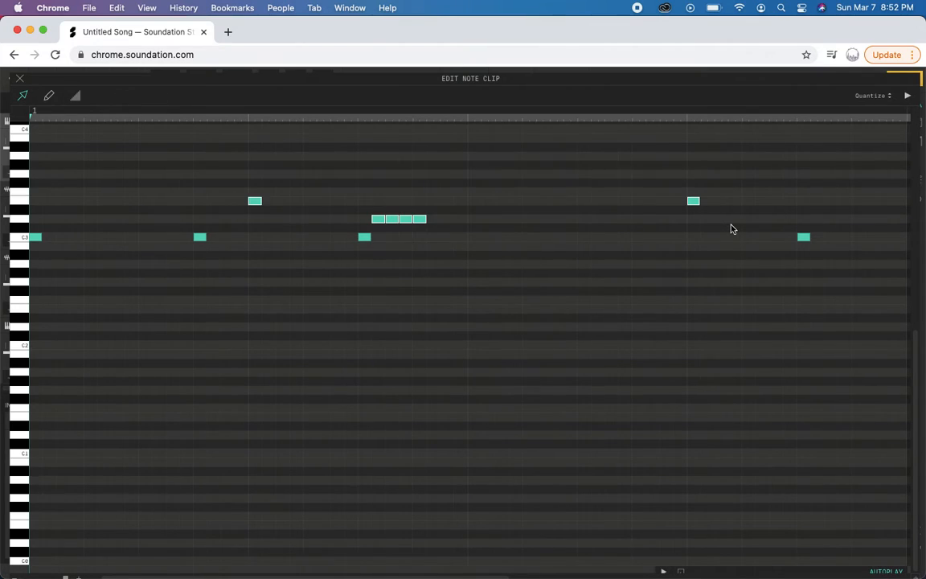
key("Delete")
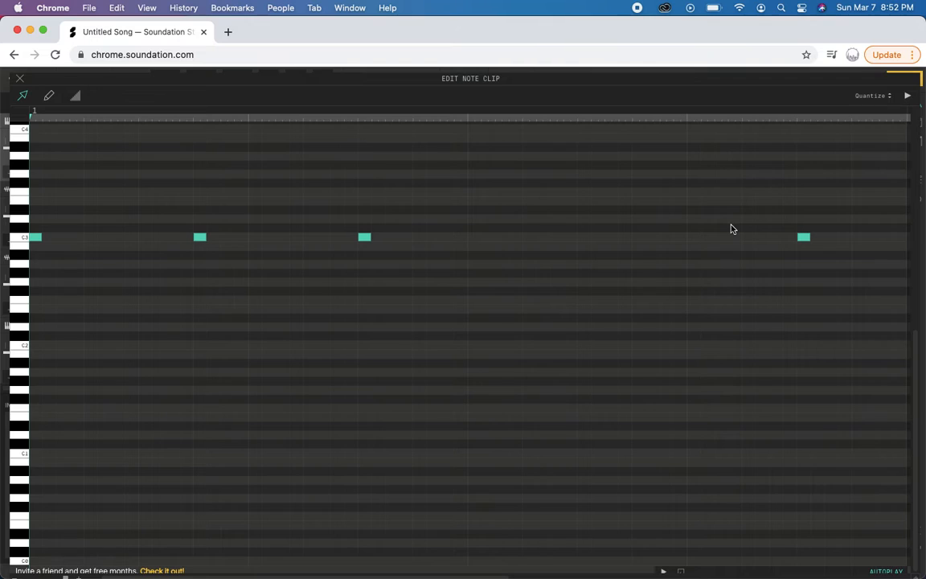
scroll(728, 233, "right", 7)
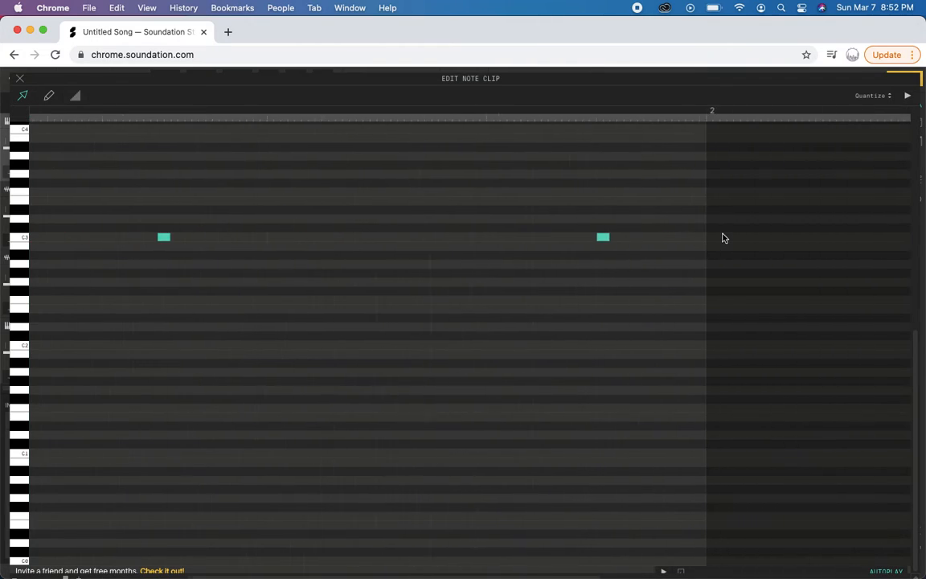
left_click(20, 78)
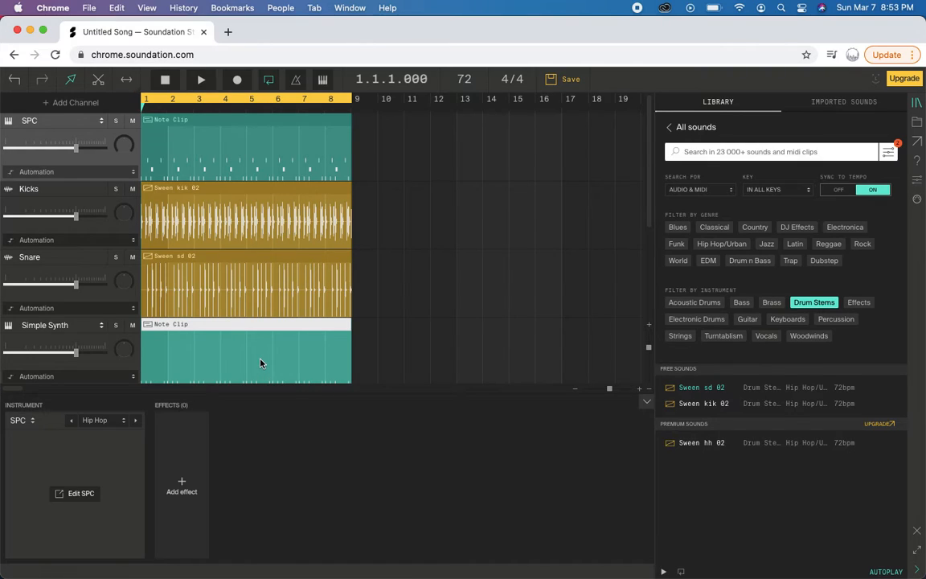
key("space")
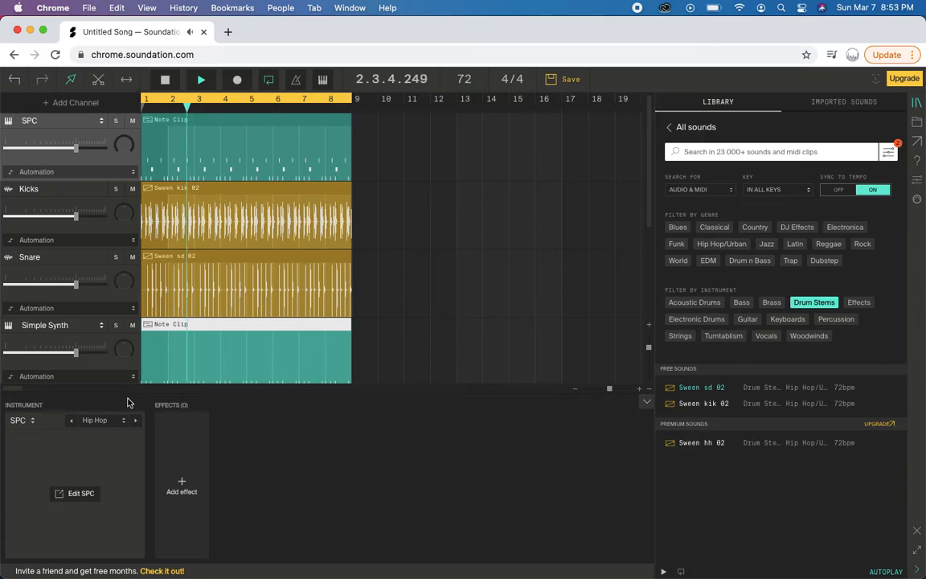
key("space")
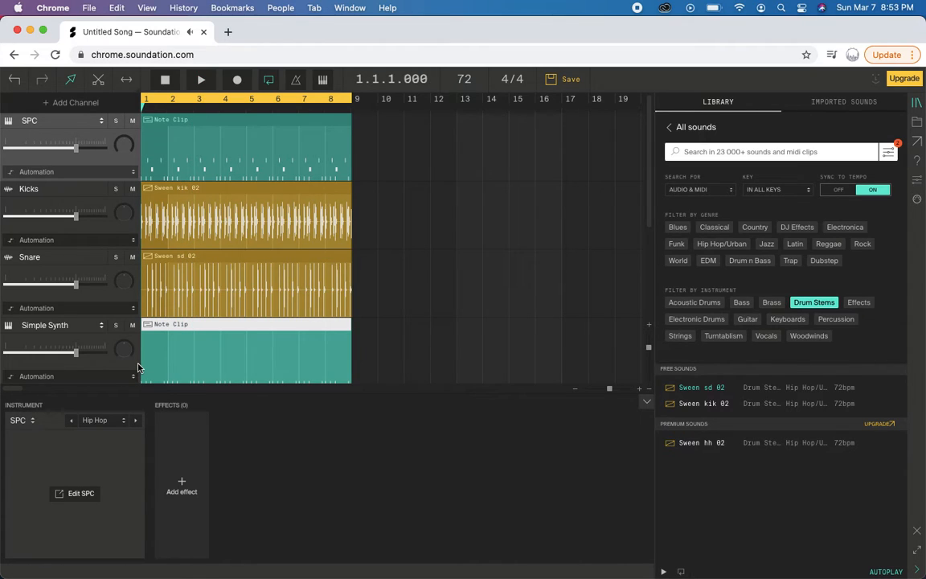
- Switch to the YouTube tutorial and watch the bass notes being extended and moved from 2:47 to 3:03
key("super+grave")
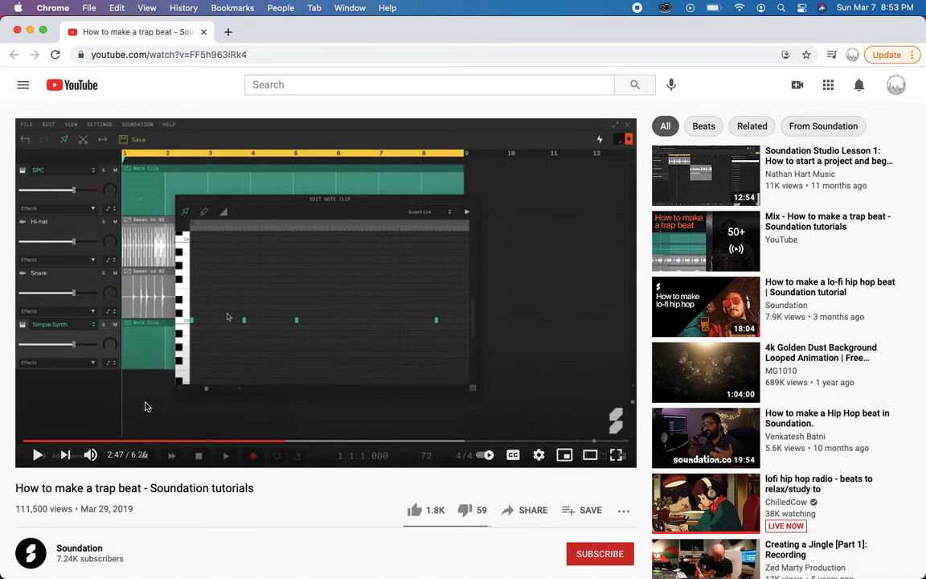
left_click(35, 457)
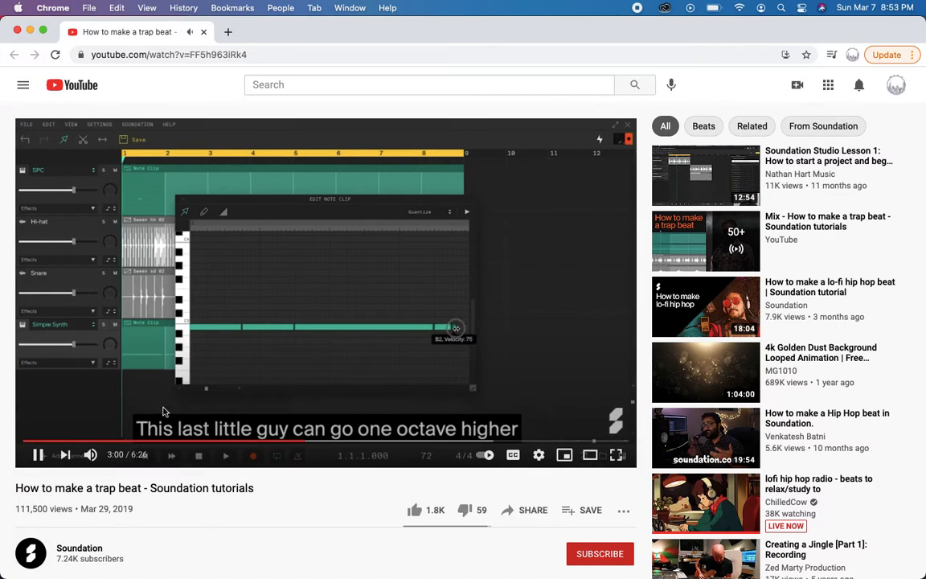
left_click(37, 456)
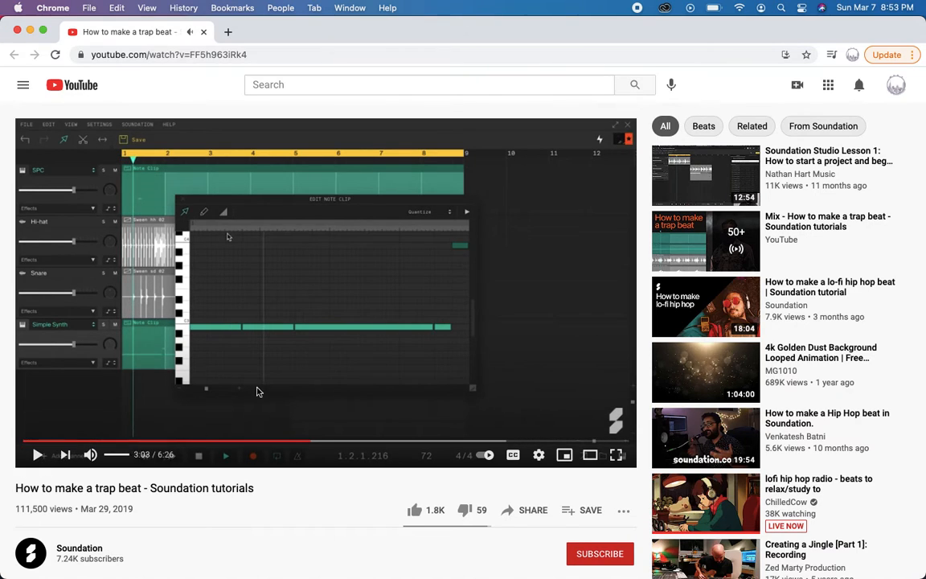
- In Soundation, reopen the Simple Synth note clip in an enlarged editor and add a C3 note at the end of bar 1
key("super+grave")
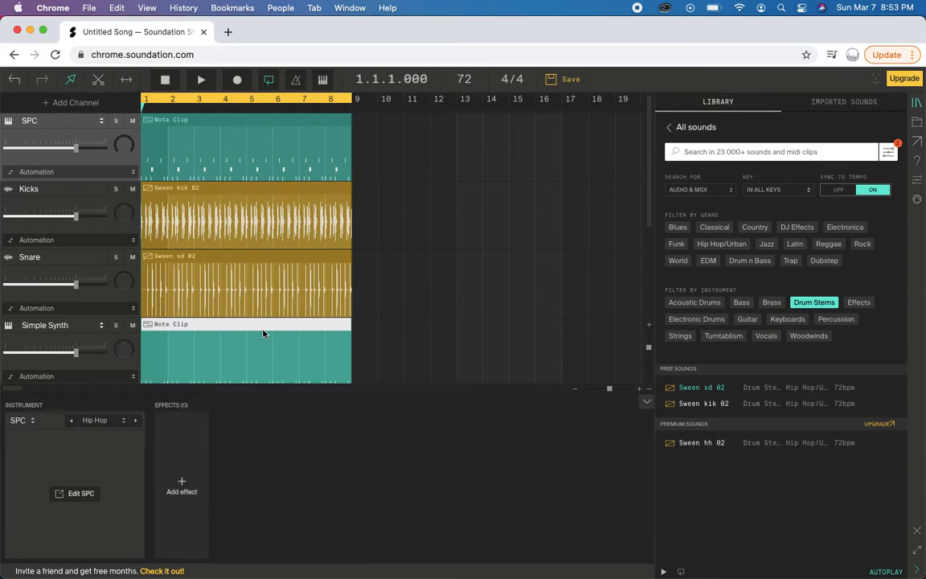
double_click(192, 345)
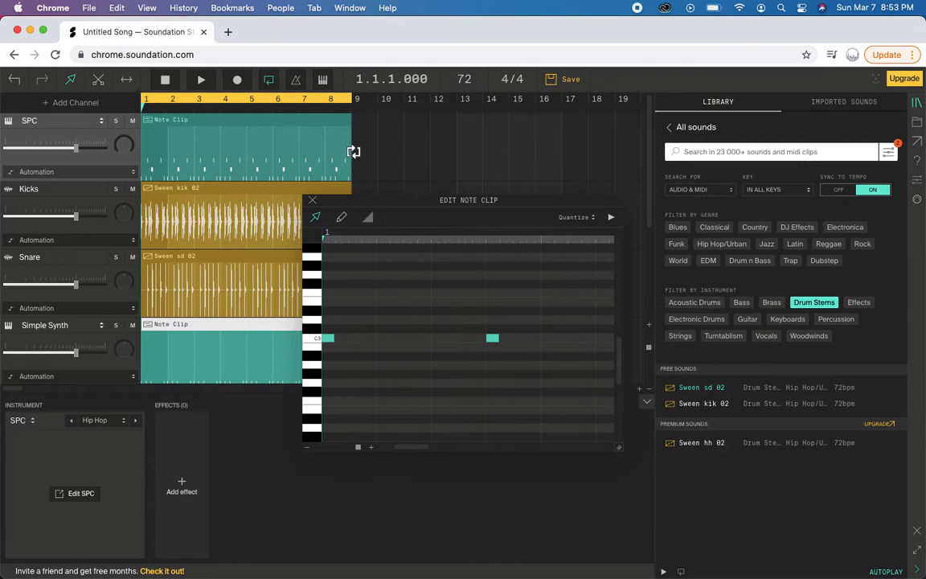
left_click_drag(364, 201, 78, 93)
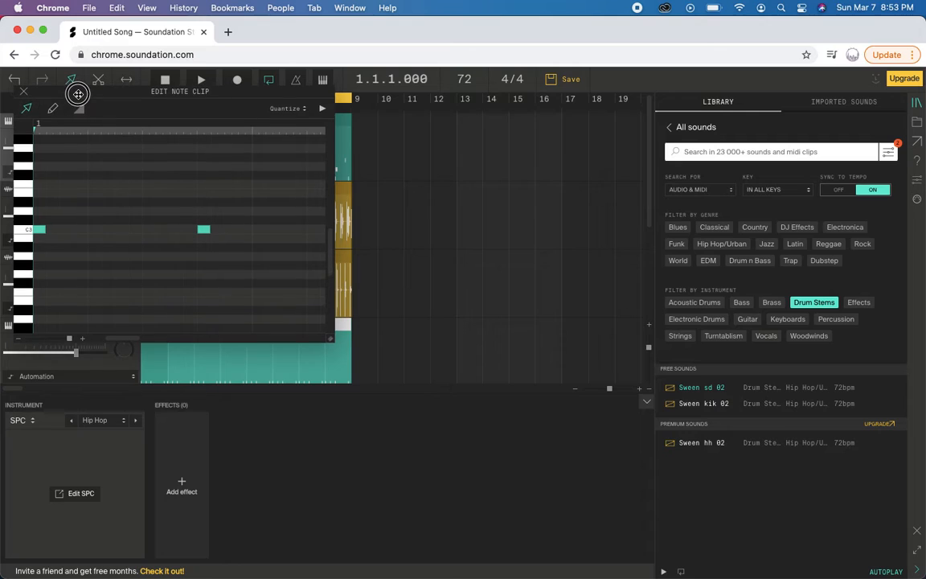
left_click_drag(333, 337, 922, 562)
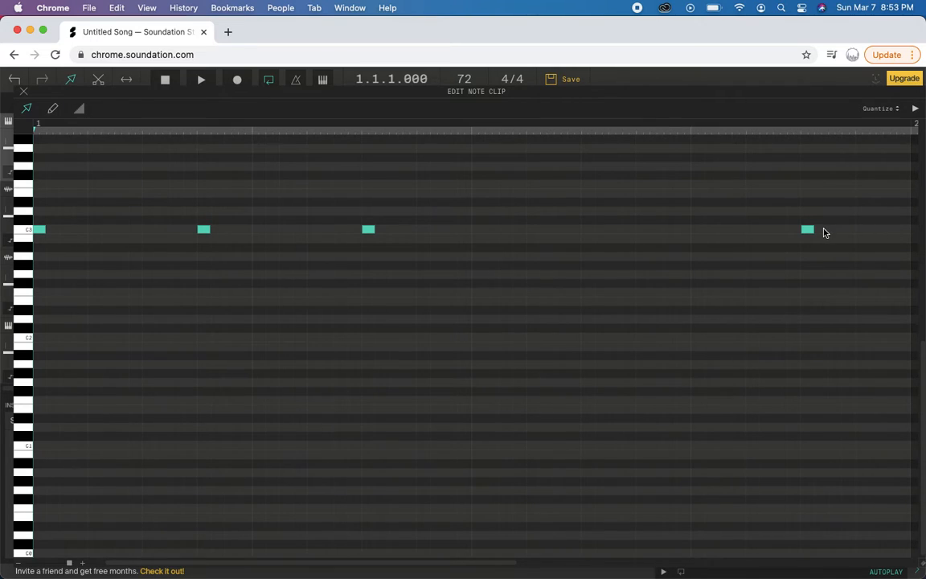
key("super+grave")
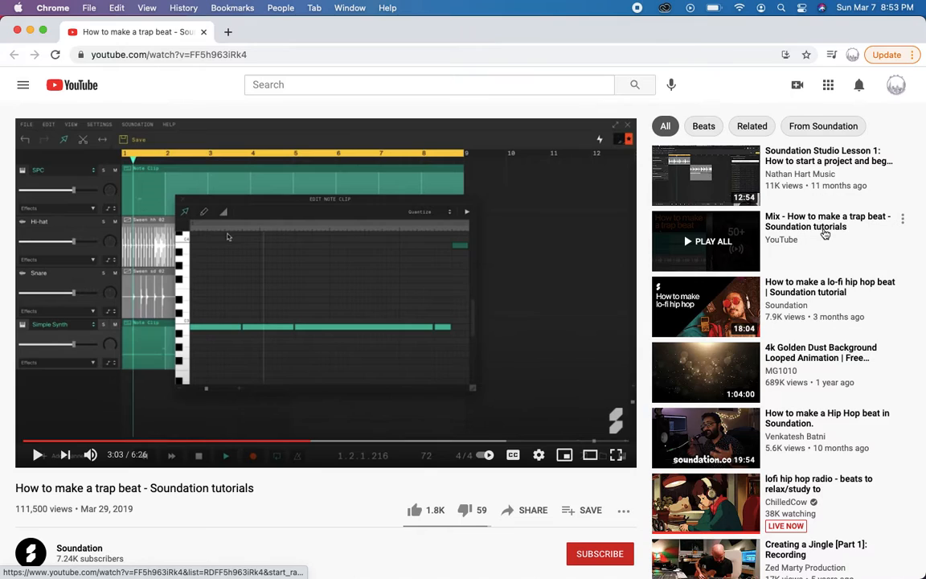
key("super+grave")
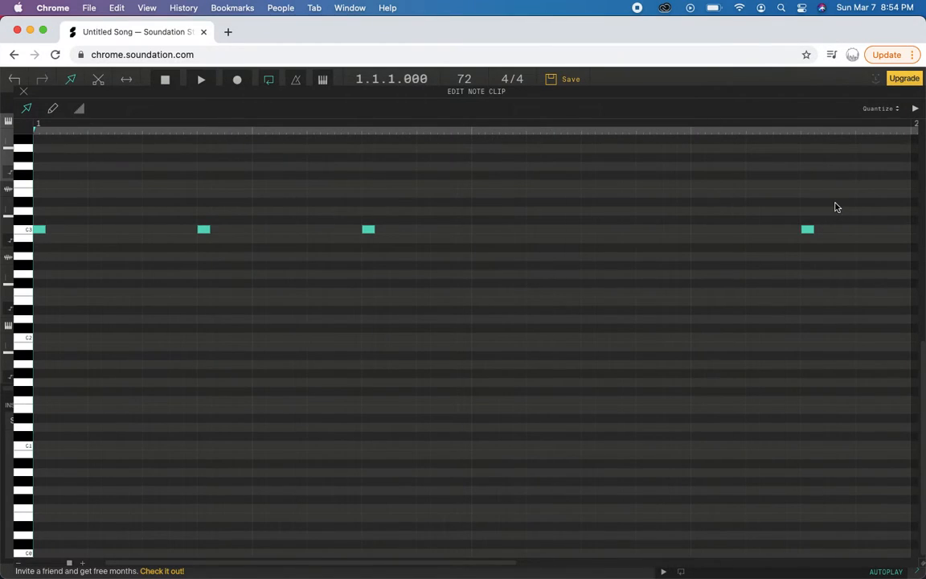
left_click(861, 231)
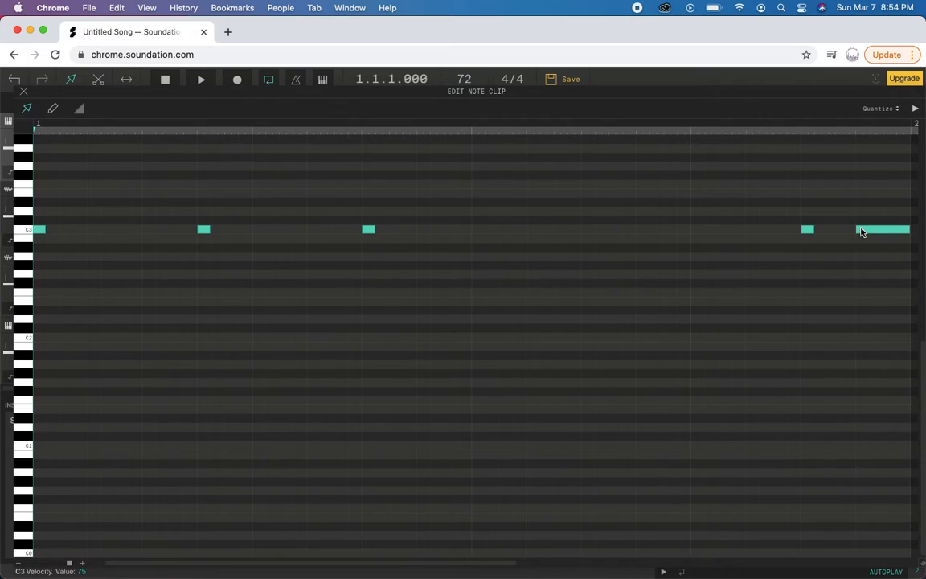
- Lengthen the four short C3 notes so each one reaches the start of the next note
left_click_drag(812, 231, 857, 231)
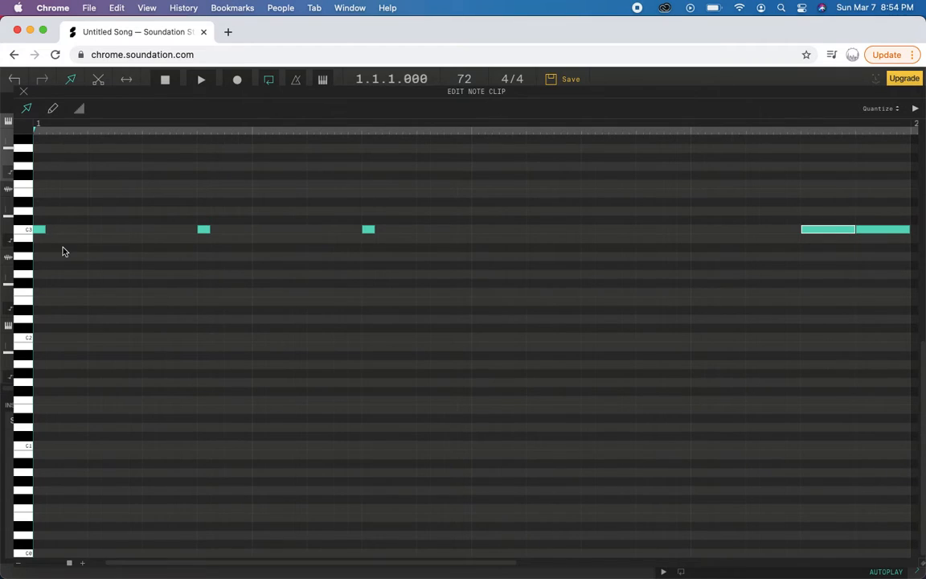
left_click_drag(44, 229, 361, 233)
key("super+grave")
key("super+grave")
left_click_drag(375, 231, 801, 225)
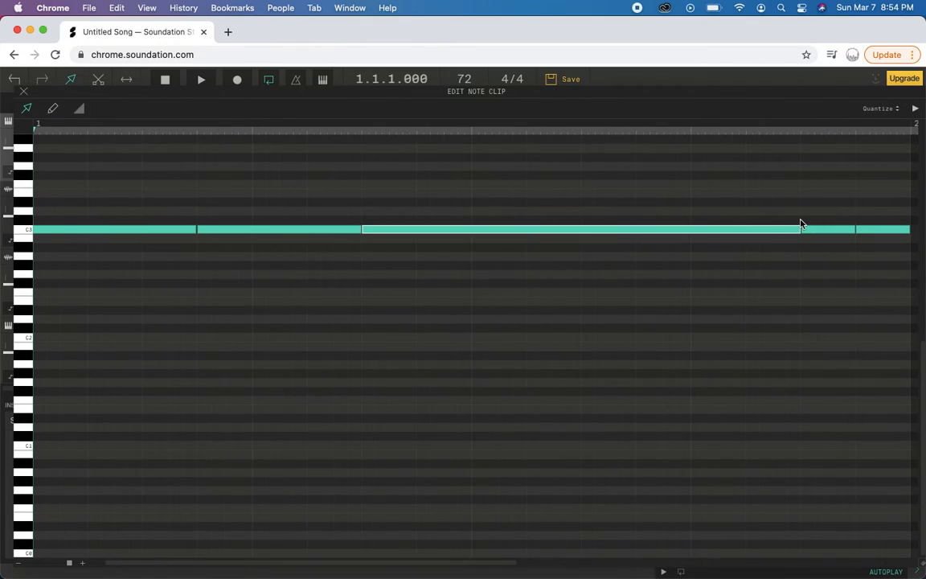
- Move the first four bass notes down to B2, leaving out the last note, and compare with the tutorial's frame
left_click_drag(78, 198, 832, 246)
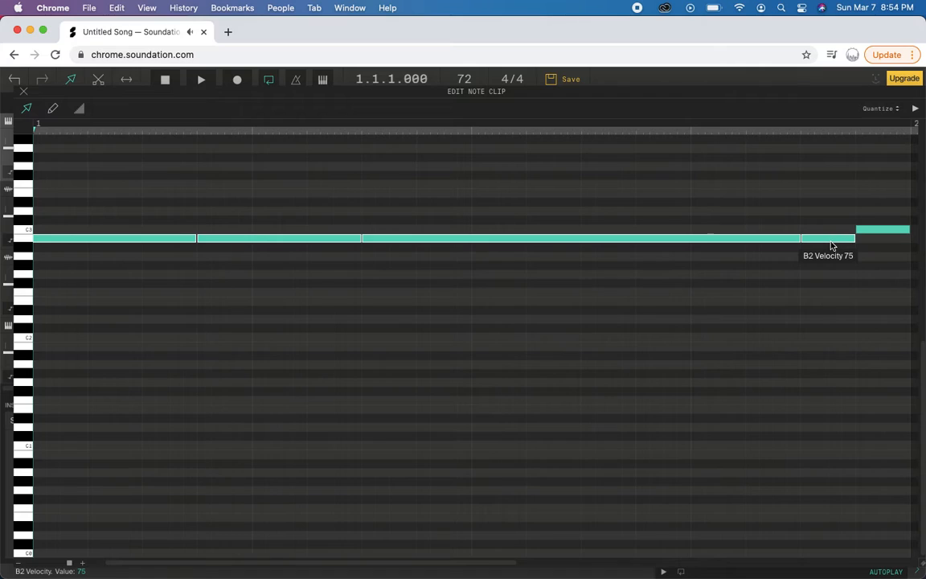
key("super+grave")
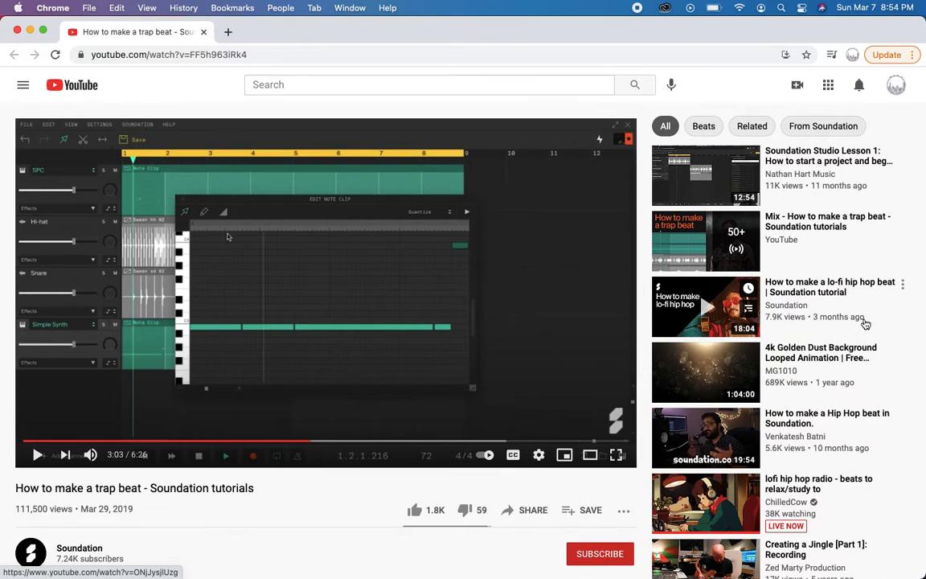
key("super+grave")
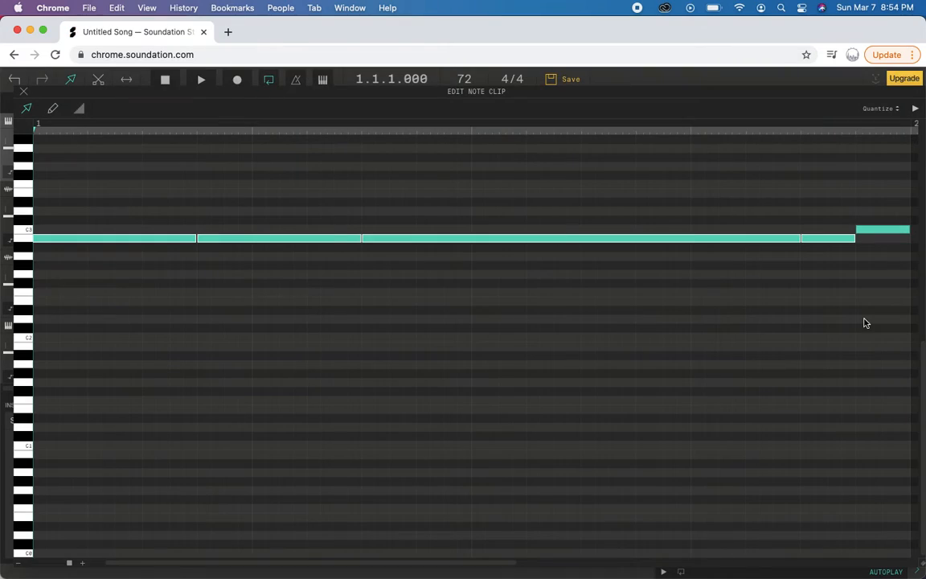
- Raise the last bass note from C3 to B3, close the note editor and play back the beat
scroll(692, 306, "up", 5)
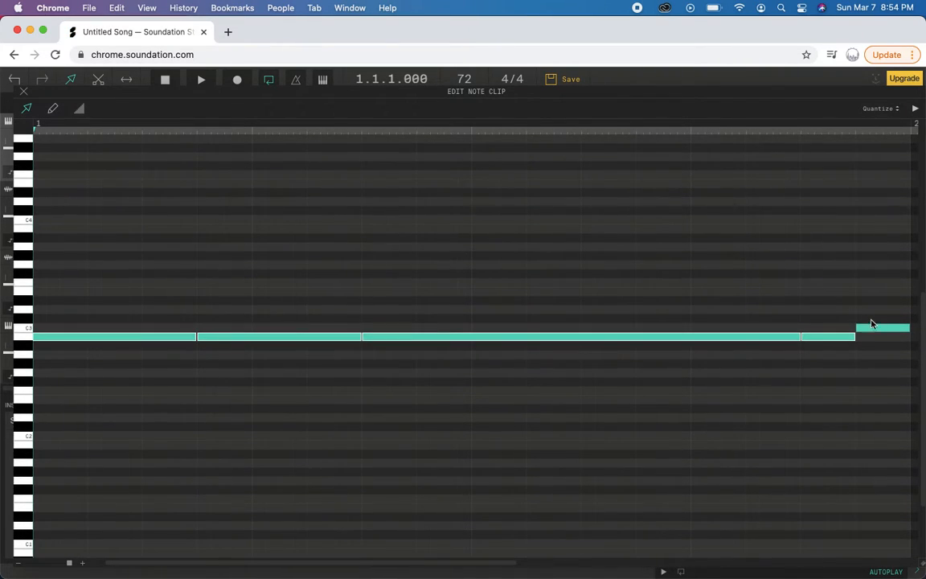
left_click_drag(873, 326, 875, 228)
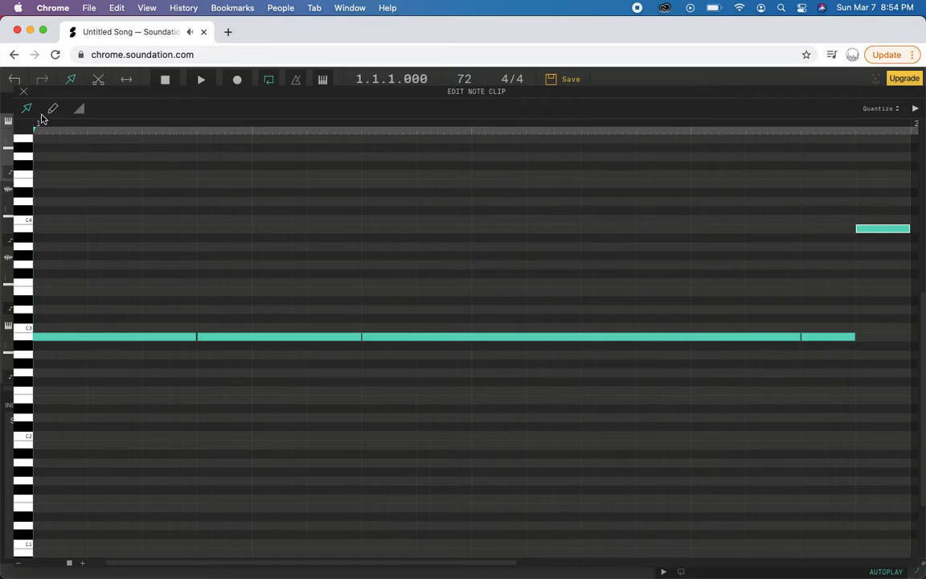
left_click(21, 93)
key("space")
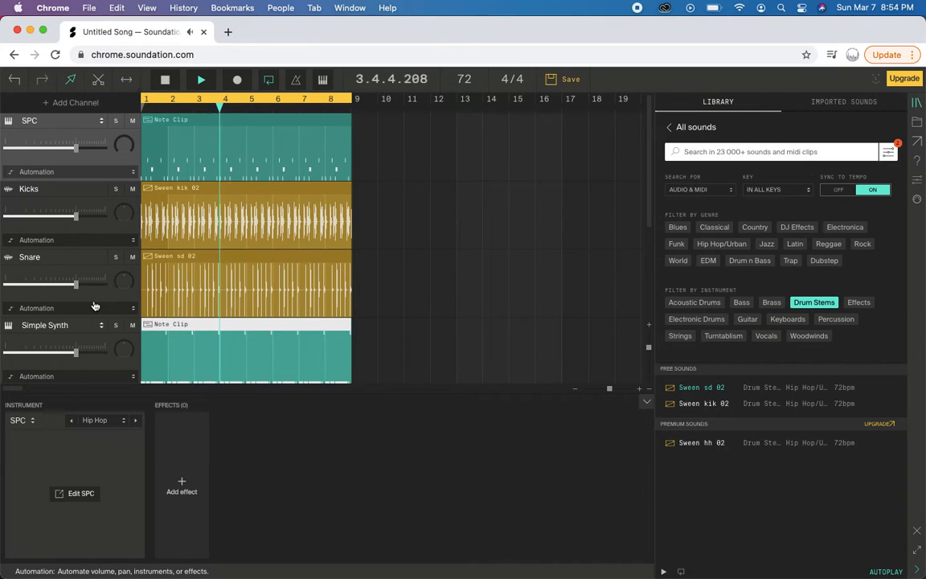
key("space")
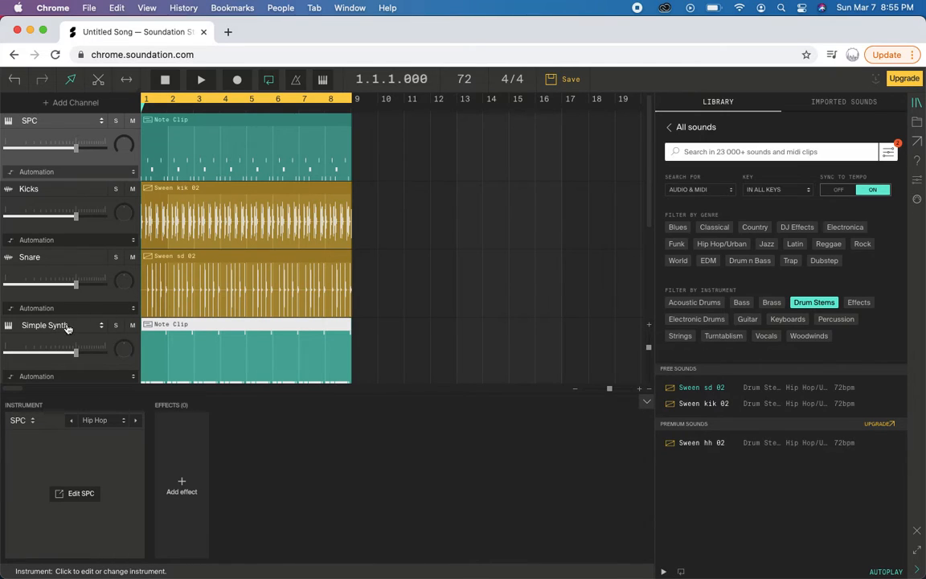
- Reselect Simple Synth as the bass channel's instrument, choose the Brute Bass preset and listen to the beat
left_click(83, 324)
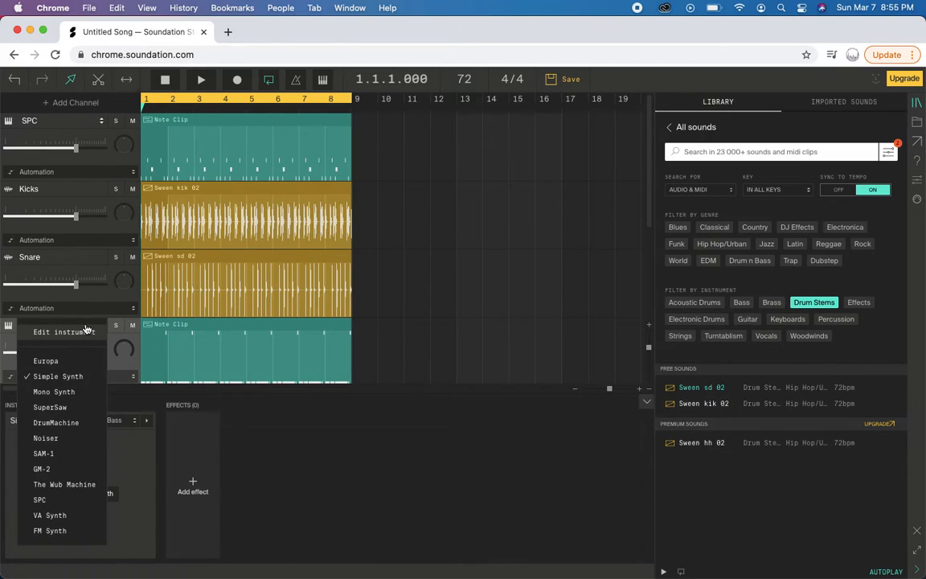
left_click(58, 377)
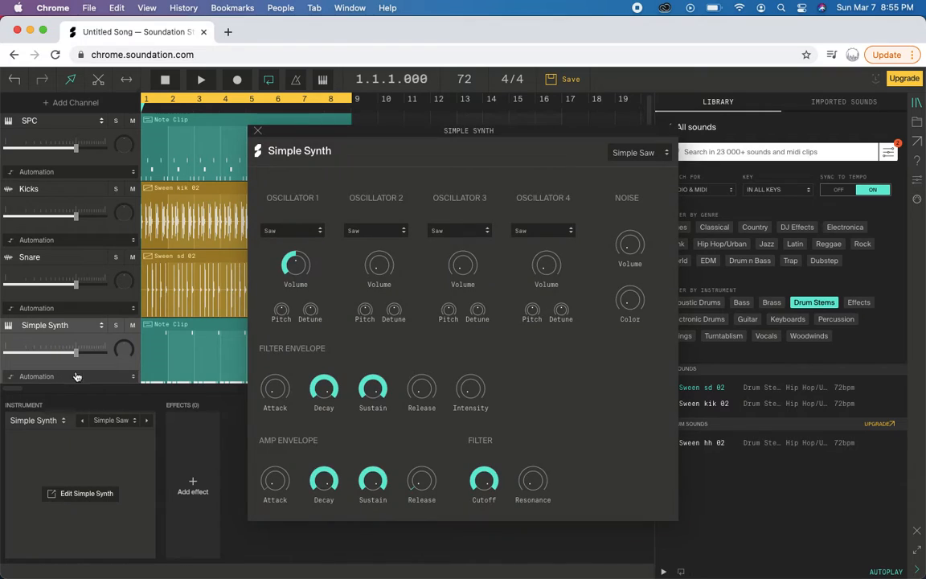
left_click(637, 154)
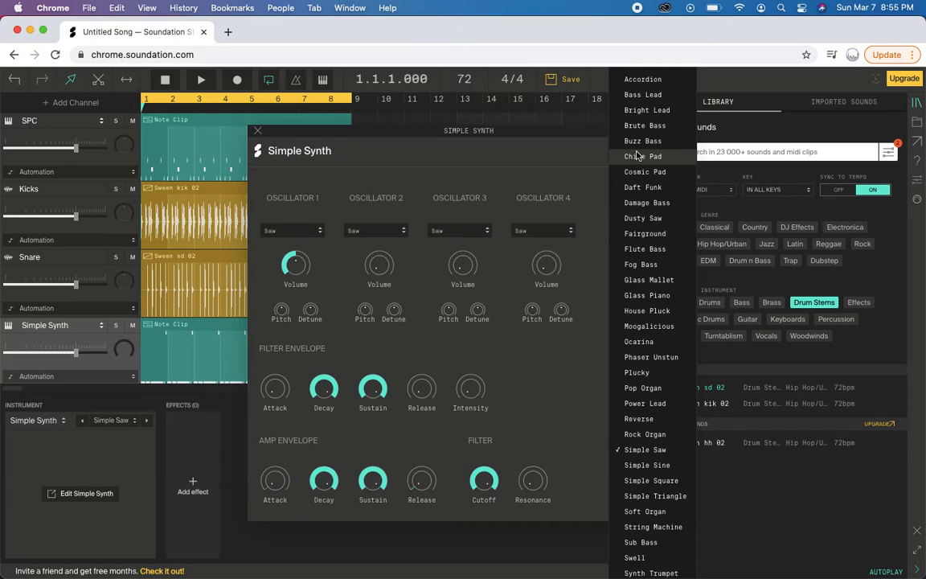
left_click(643, 126)
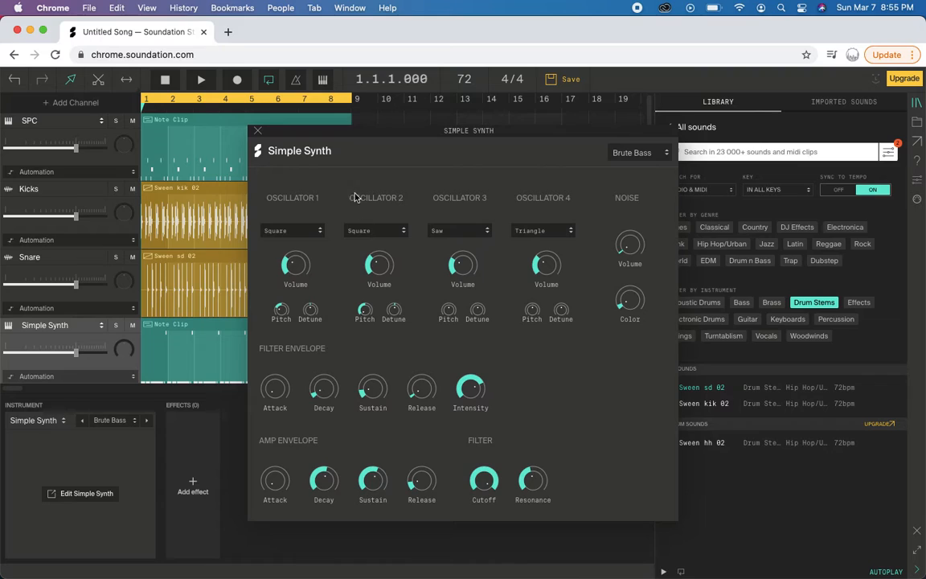
left_click(258, 131)
key("space")
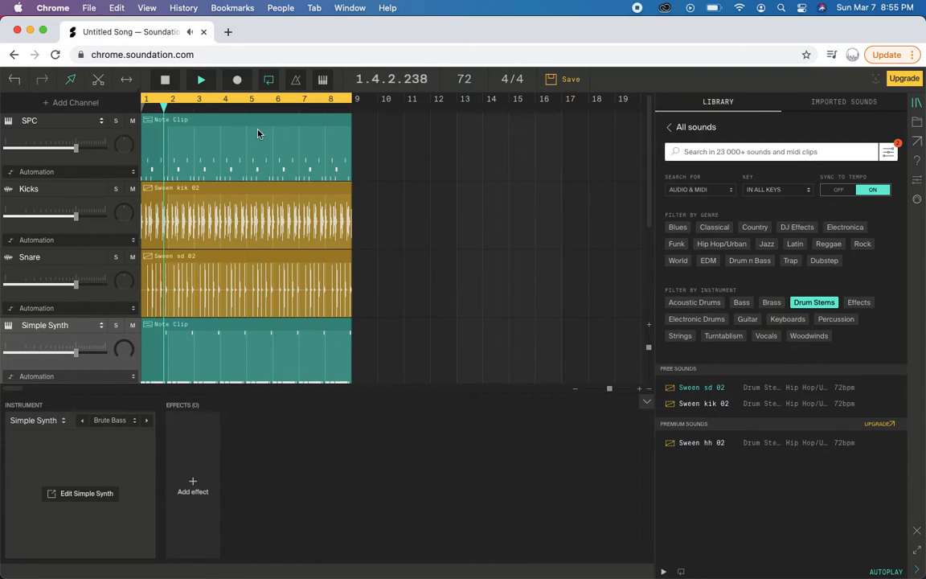
key("space")
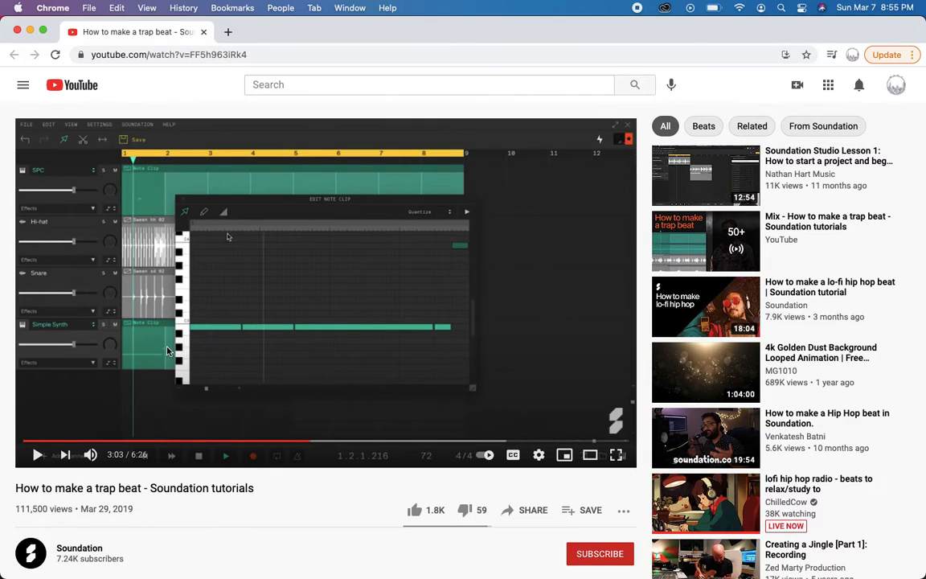
- In the YouTube tutorial, watch how distortion is added to the Simple Synth channel from 3:03 to 3:14, replaying the part where the effect is chosen
left_click(38, 455)
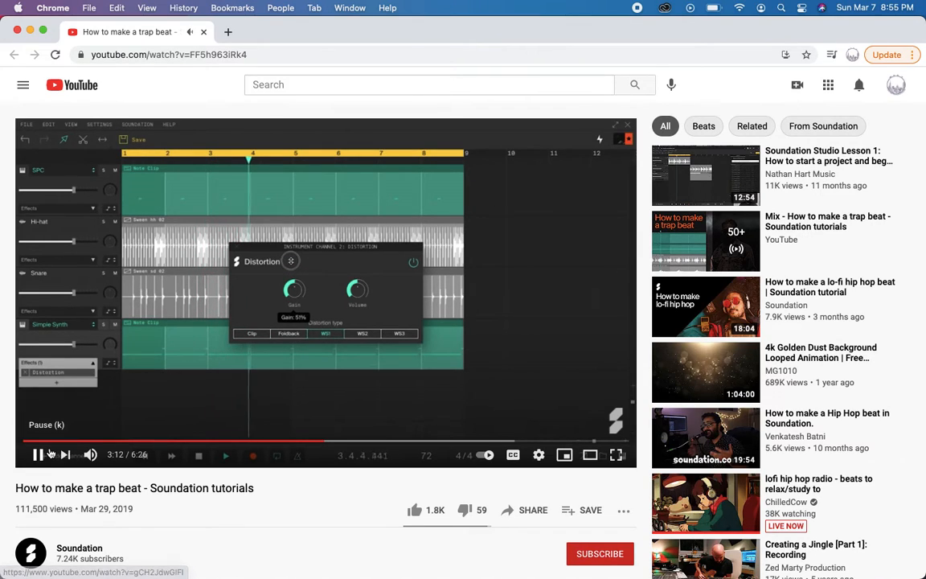
left_click(39, 454)
key("super+grave")
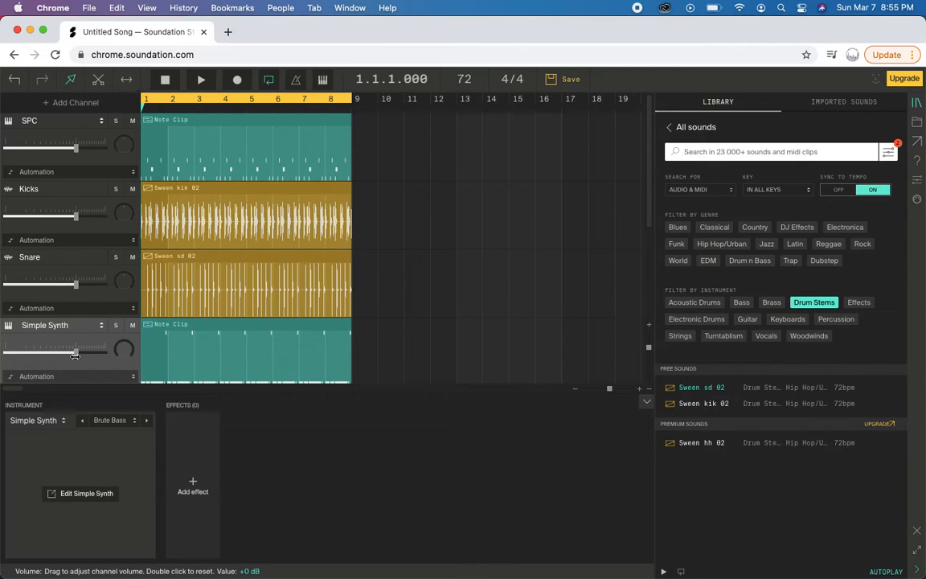
key("super+grave")
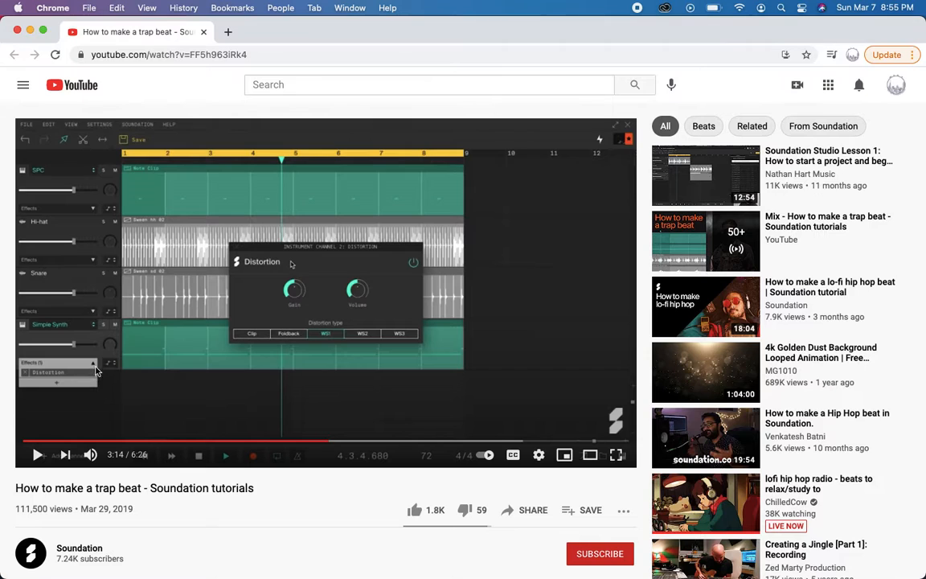
left_click(315, 442)
key("space")
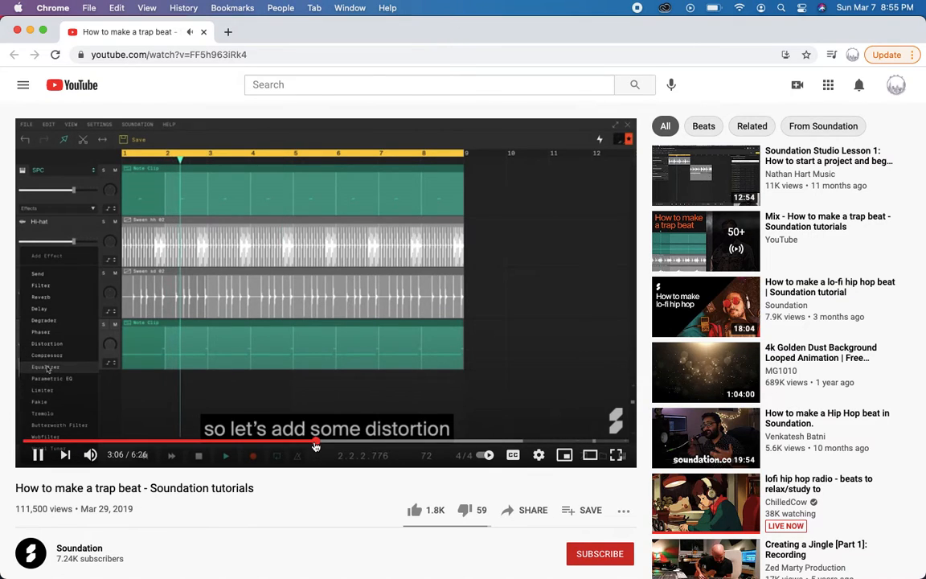
left_click(308, 443)
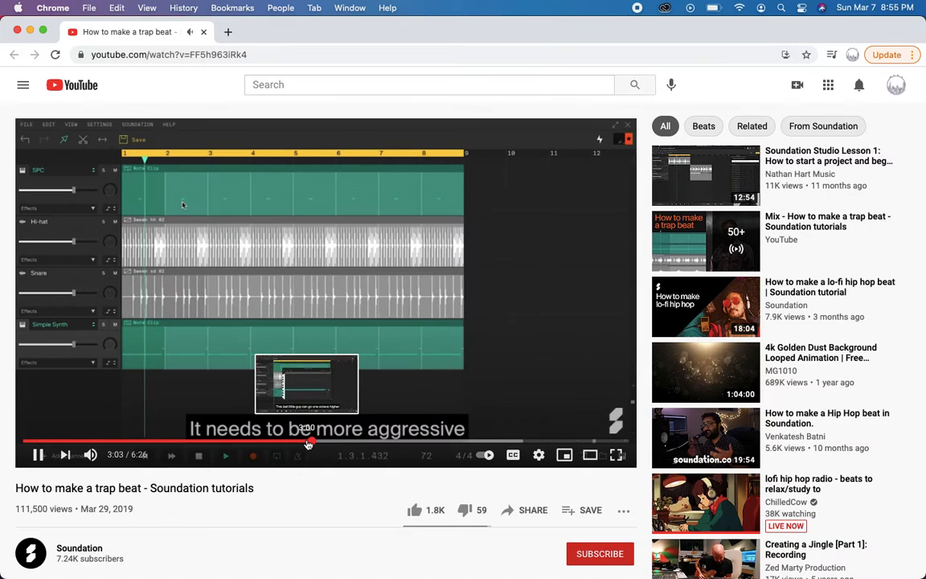
left_click(254, 413)
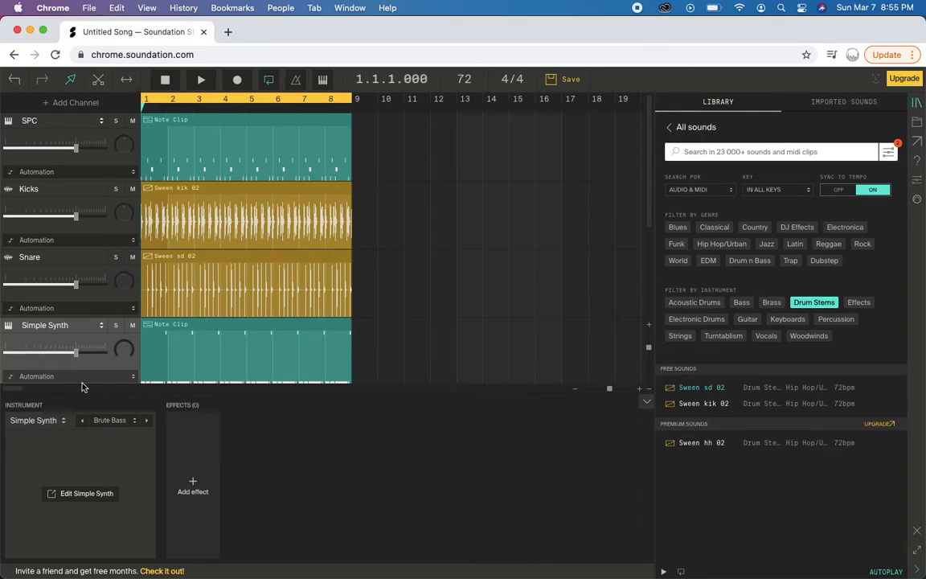
- In Soundation, look through the Simple Synth channel's automation parameters for a distortion option
left_click(76, 378)
scroll(71, 265, "up", 1)
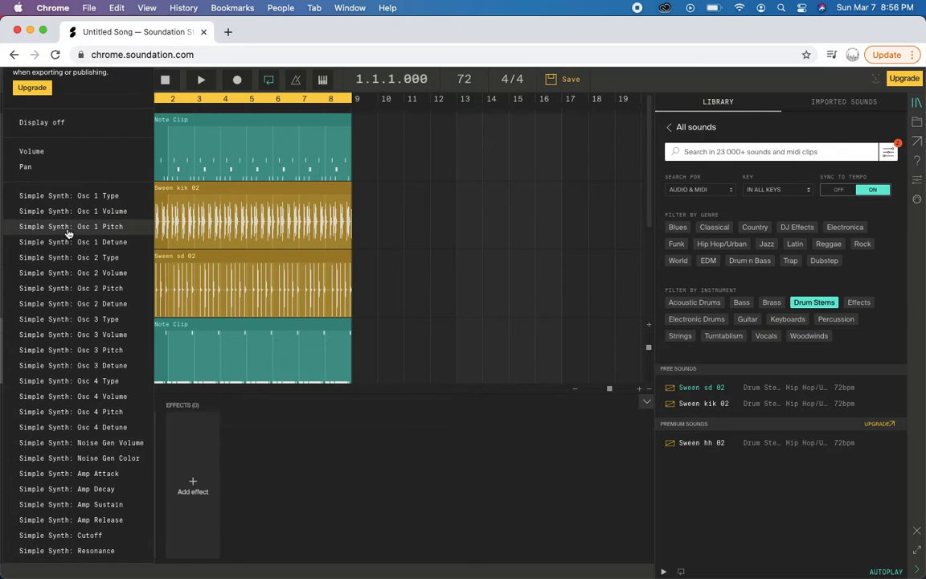
scroll(68, 232, "up", 1)
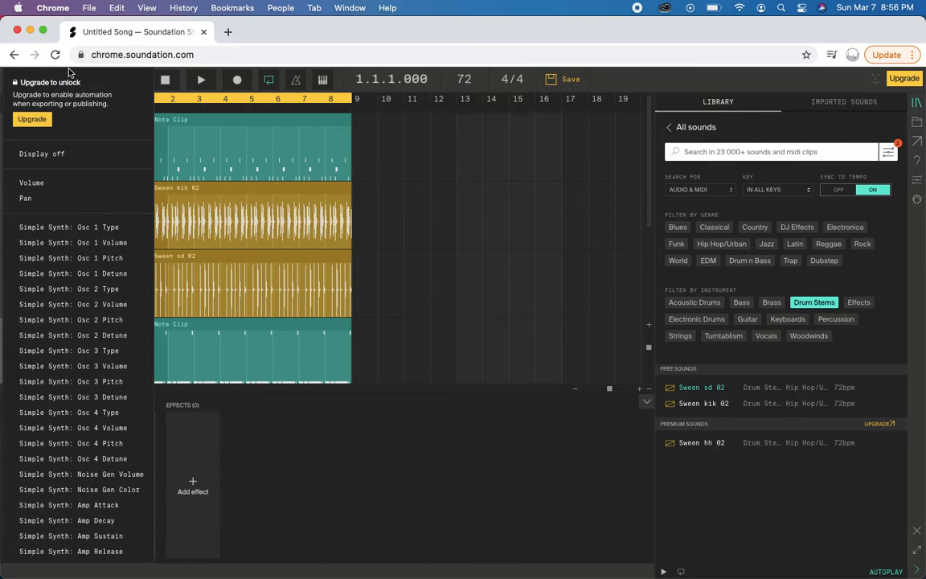
scroll(83, 216, "down", 1)
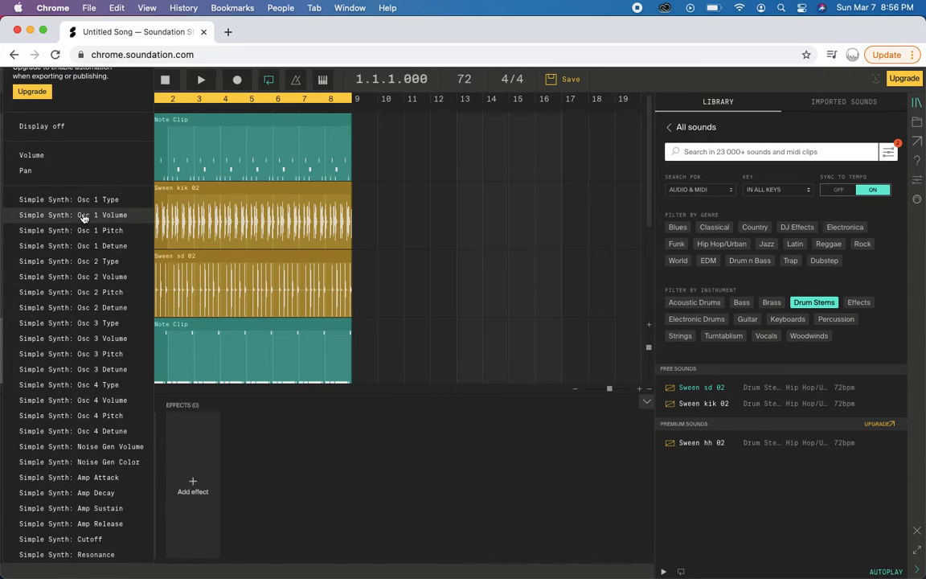
scroll(89, 274, "down", 3)
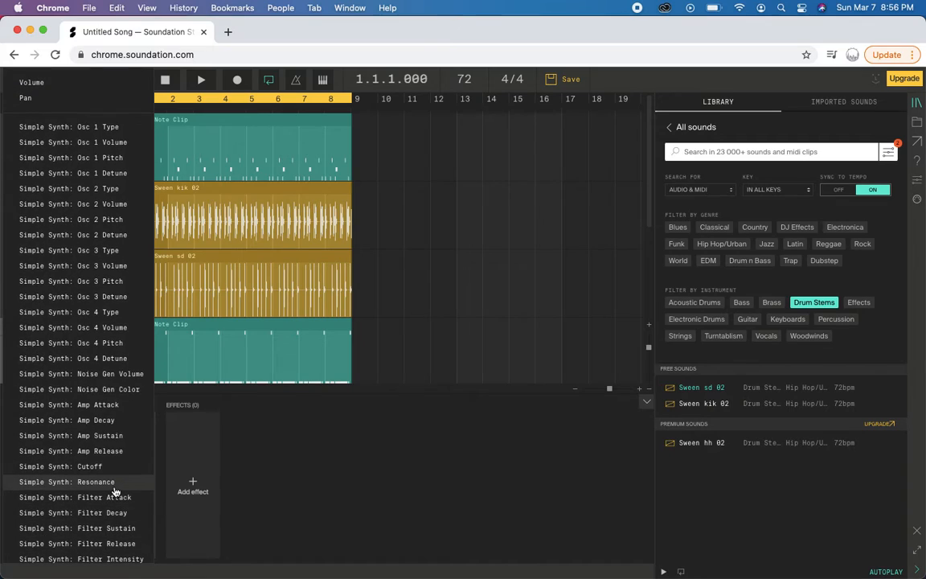
scroll(135, 319, "up", 2)
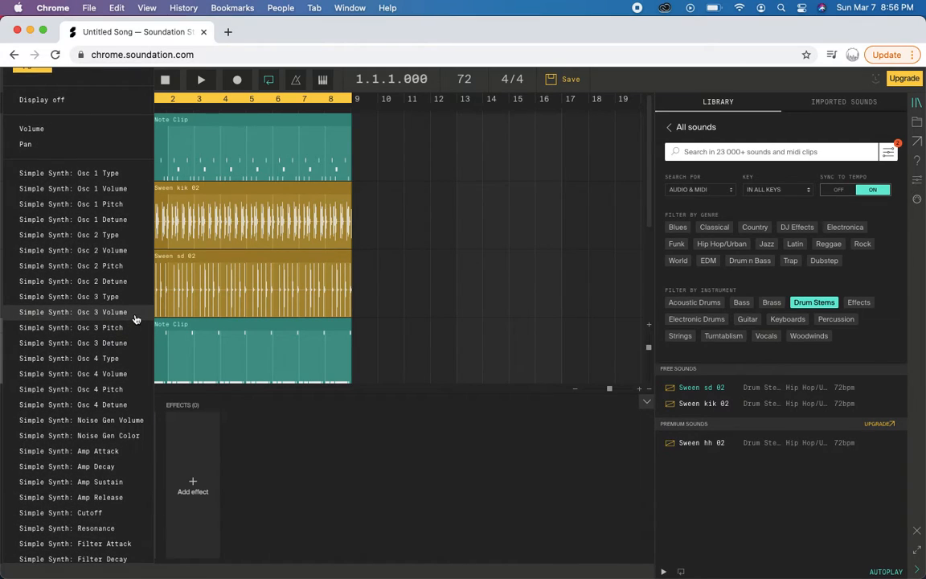
scroll(143, 161, "up", 2)
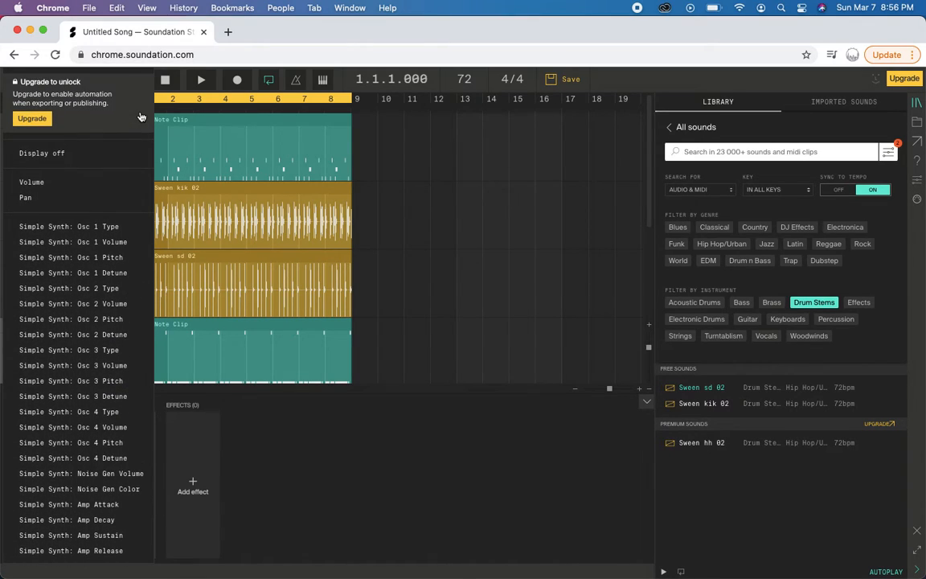
- Close the automation parameter list and add a Distortion effect to the Kicks channel
scroll(137, 83, "down", 1)
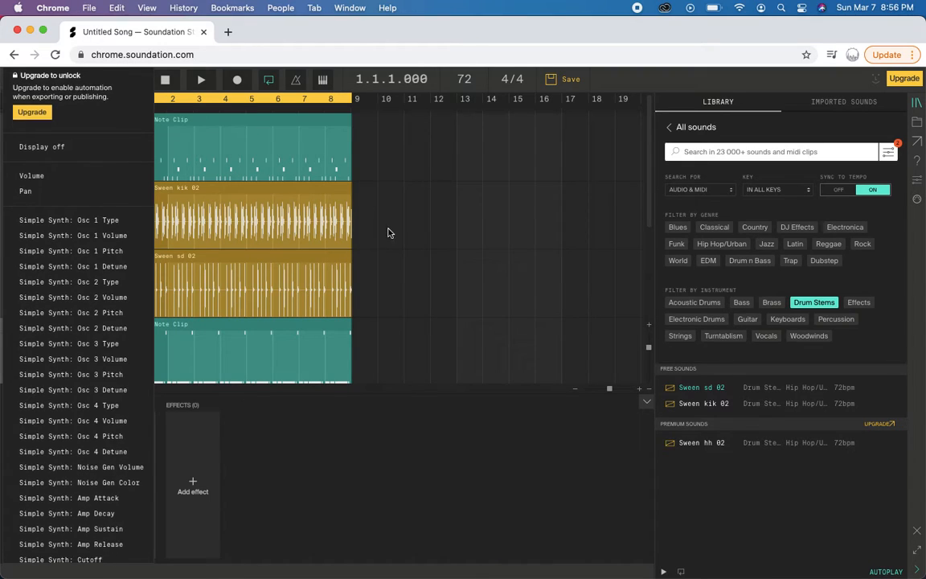
left_click(400, 243)
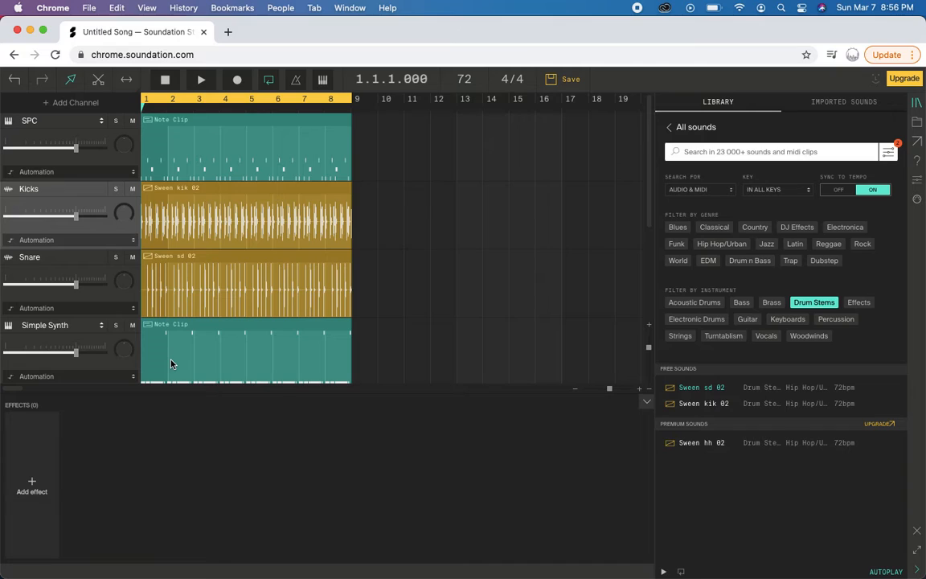
left_click(33, 478)
left_click(46, 382)
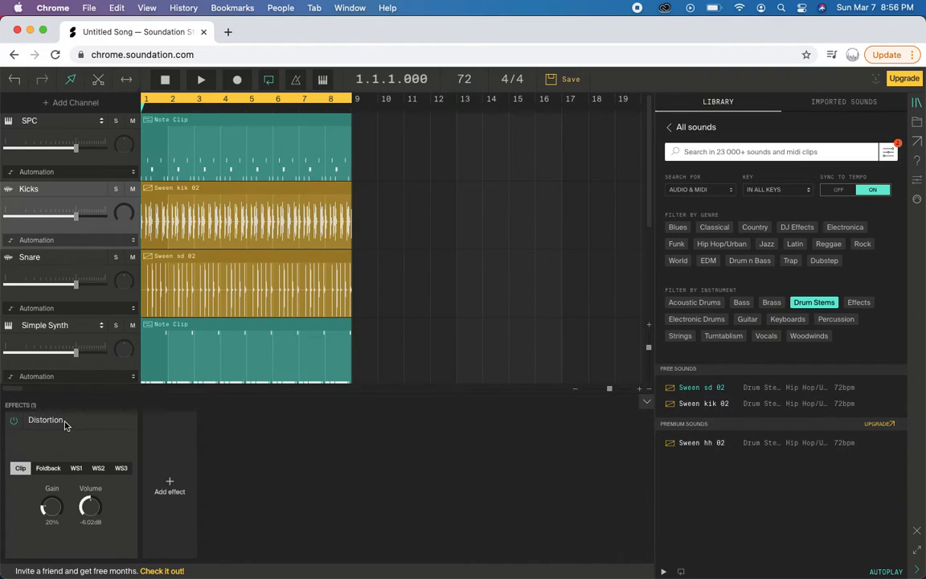
- Select the Simple Synth note clip, switch the instrument's preset to Sub Bass and preview the song
left_click(192, 326)
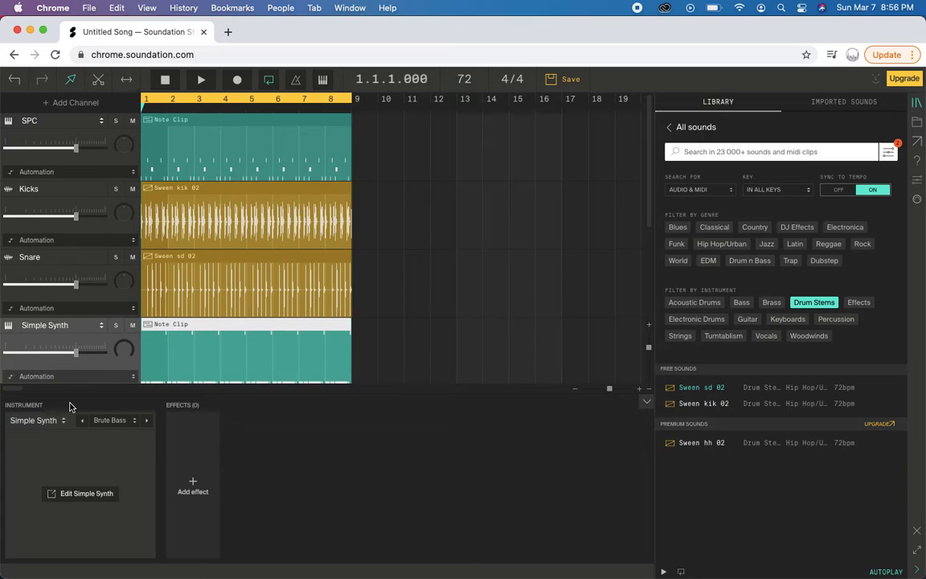
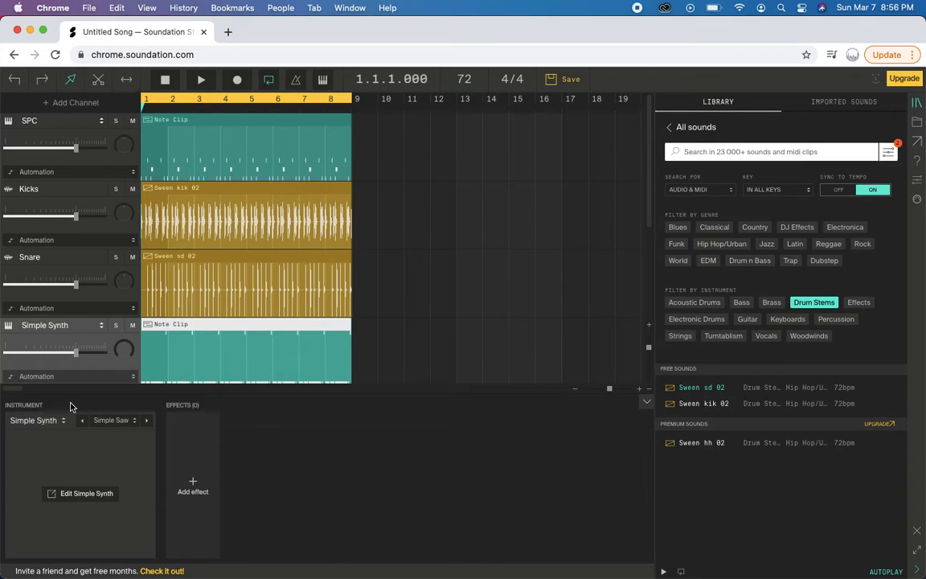
left_click(148, 421)
left_click(132, 422)
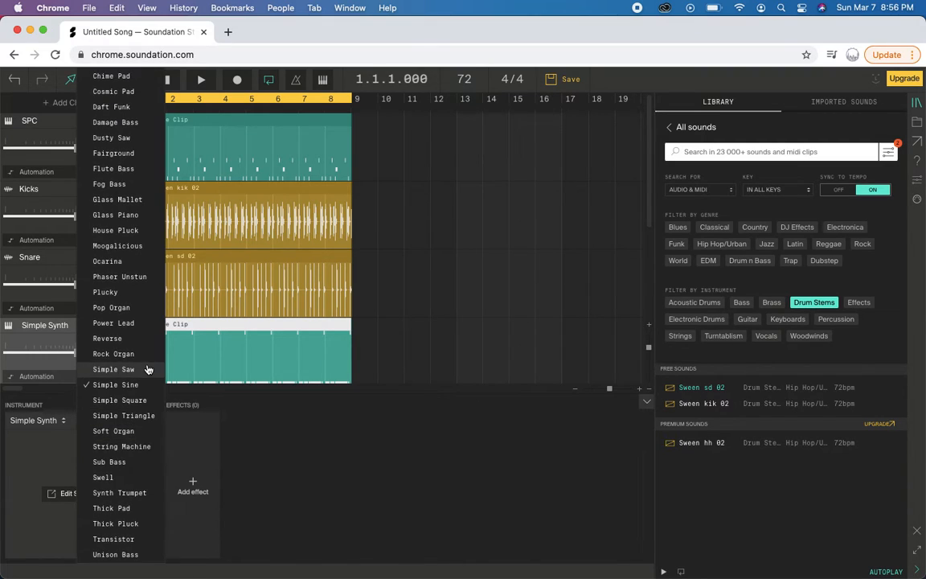
left_click(154, 443)
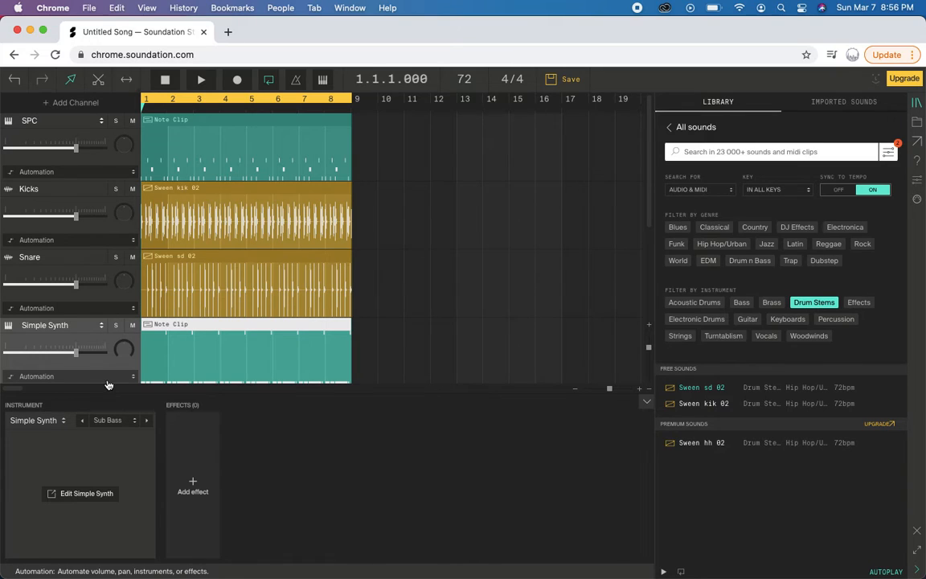
key("space")
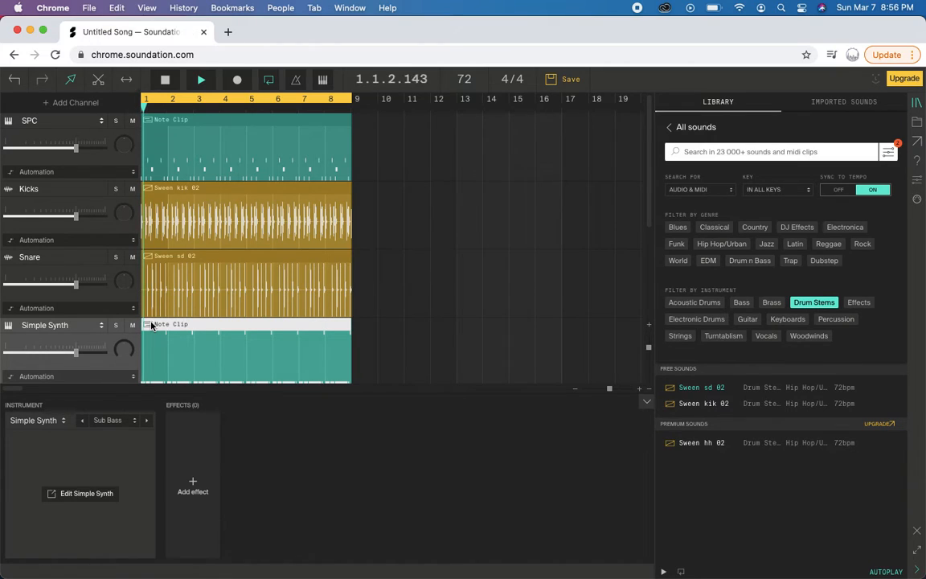
key("space")
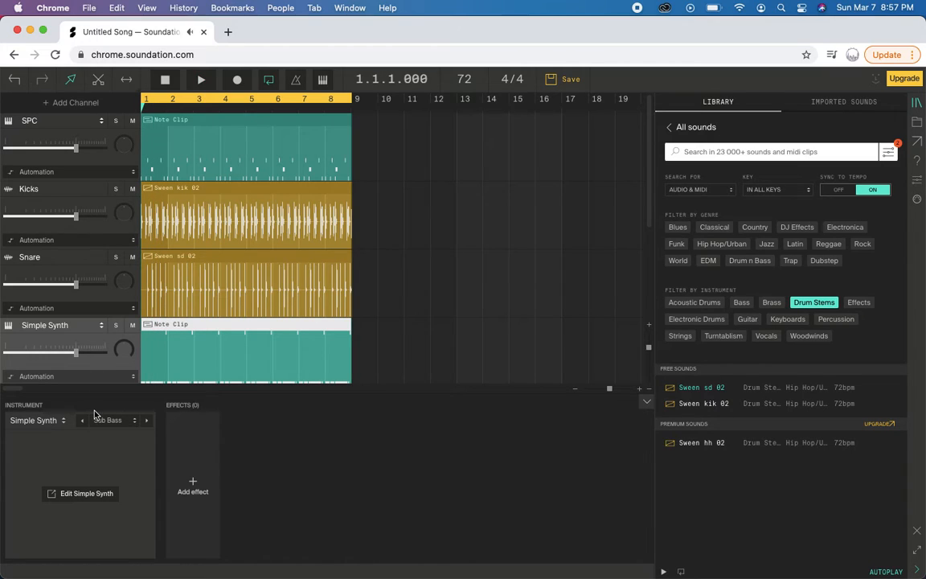
key("super+z")
key("super+shift+z")
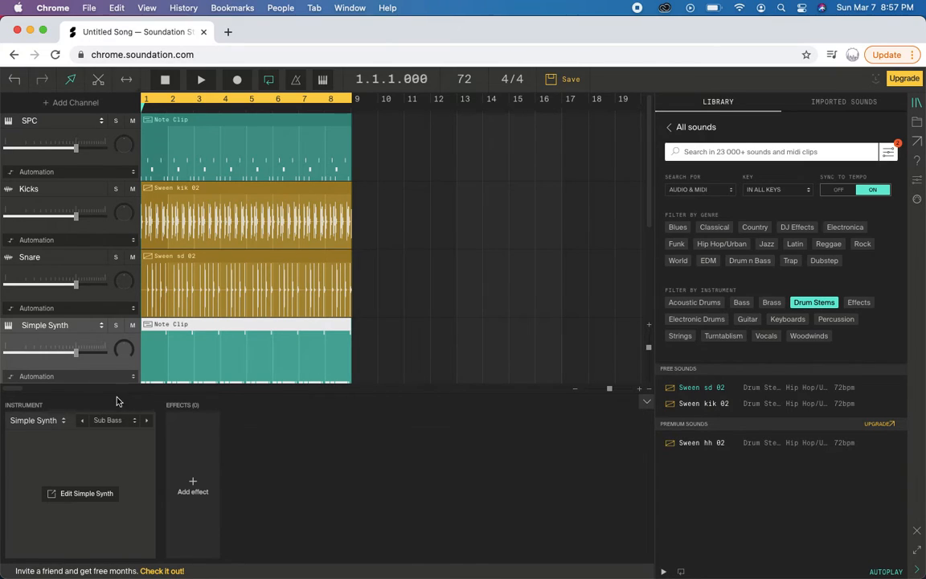
- Examine the Simple Synth channel's note clip and its list of automation parameters
double_click(147, 356)
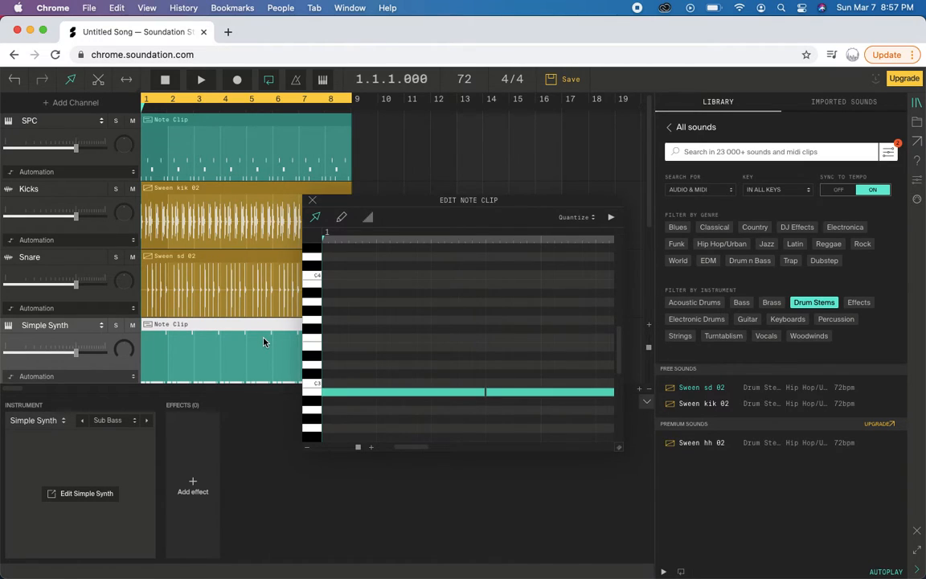
left_click(312, 200)
mouse_move(29, 375)
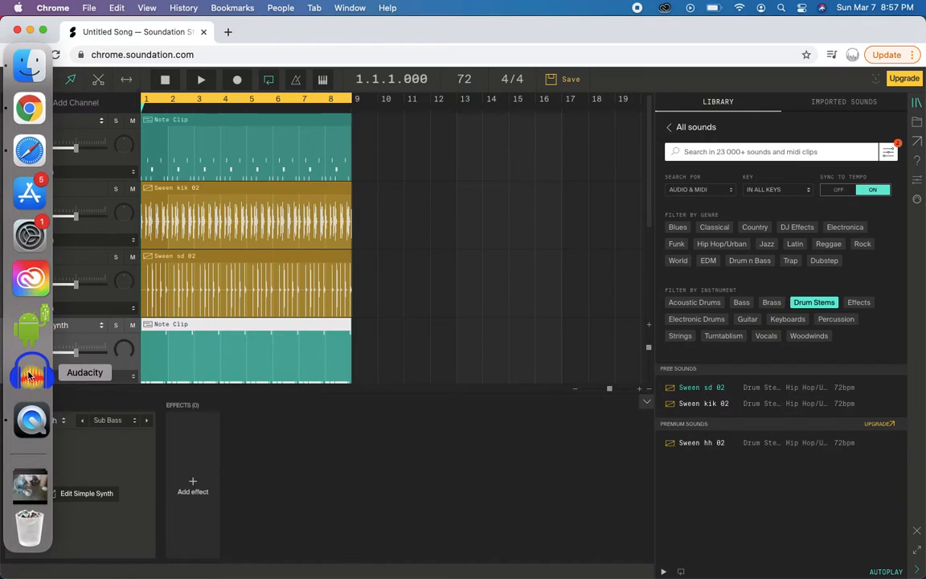
left_click(93, 376)
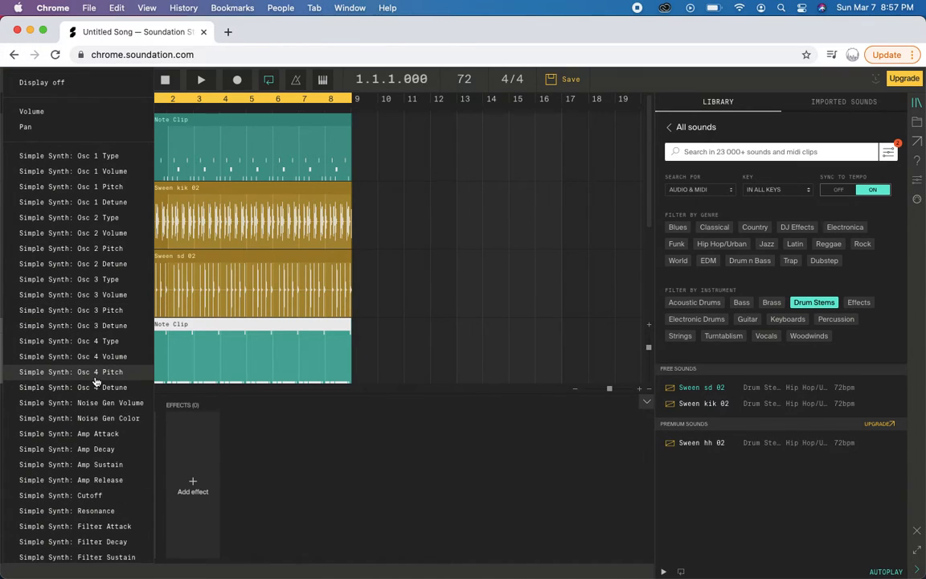
scroll(108, 191, "up", 4)
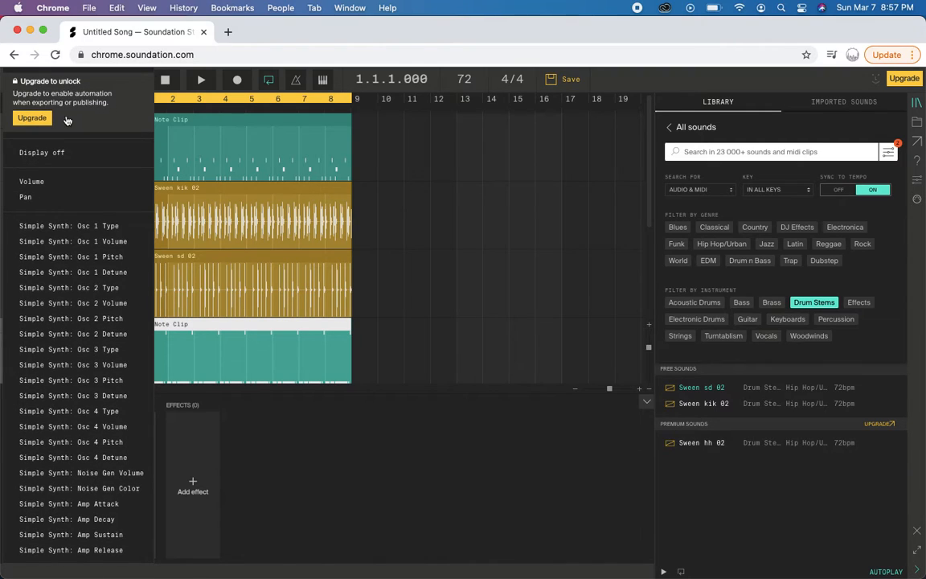
scroll(83, 128, "down", 5)
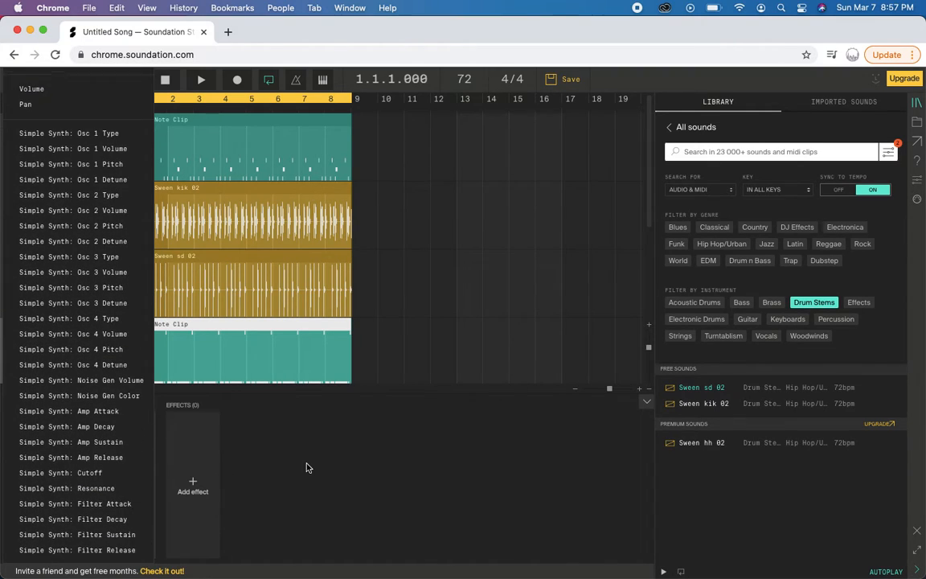
left_click(306, 467)
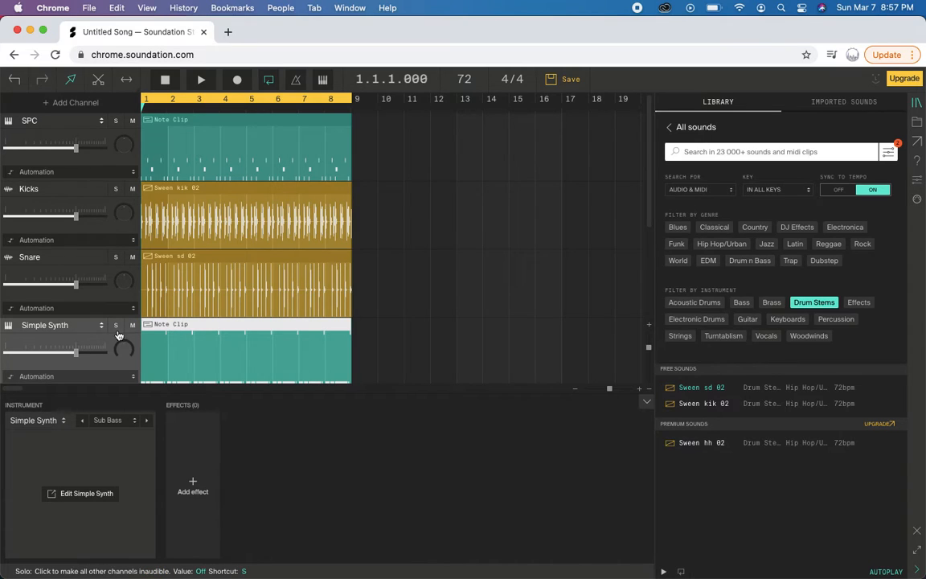
- Change the Simple Synth preset to Buzz Bass in the instrument editor and preview the song
left_click(70, 329)
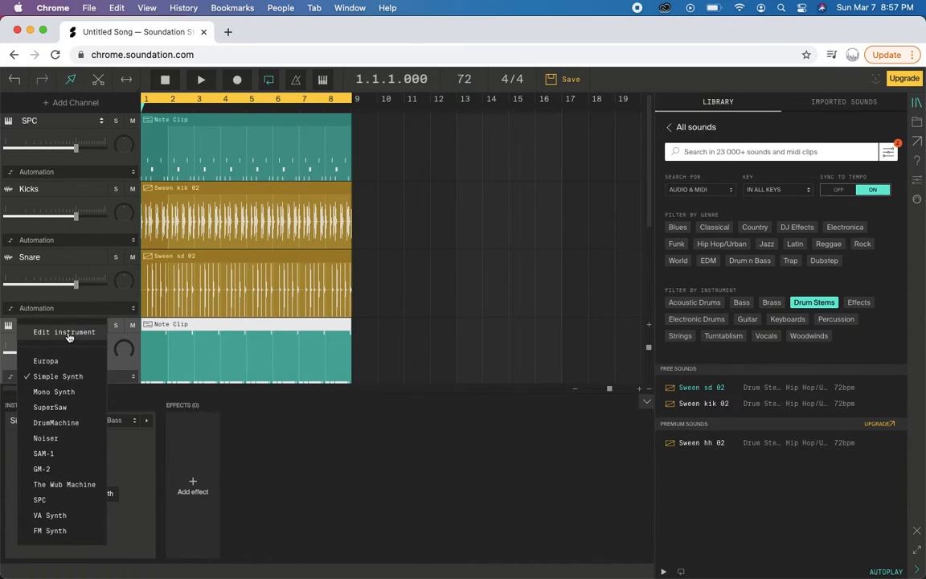
left_click(69, 334)
left_click(637, 154)
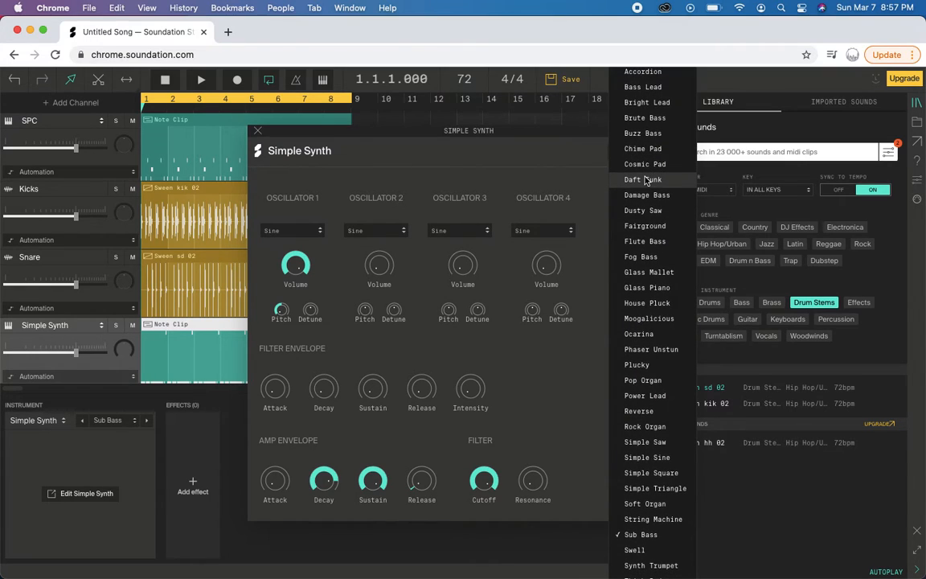
scroll(645, 185, "down", 1)
scroll(646, 153, "up", 1)
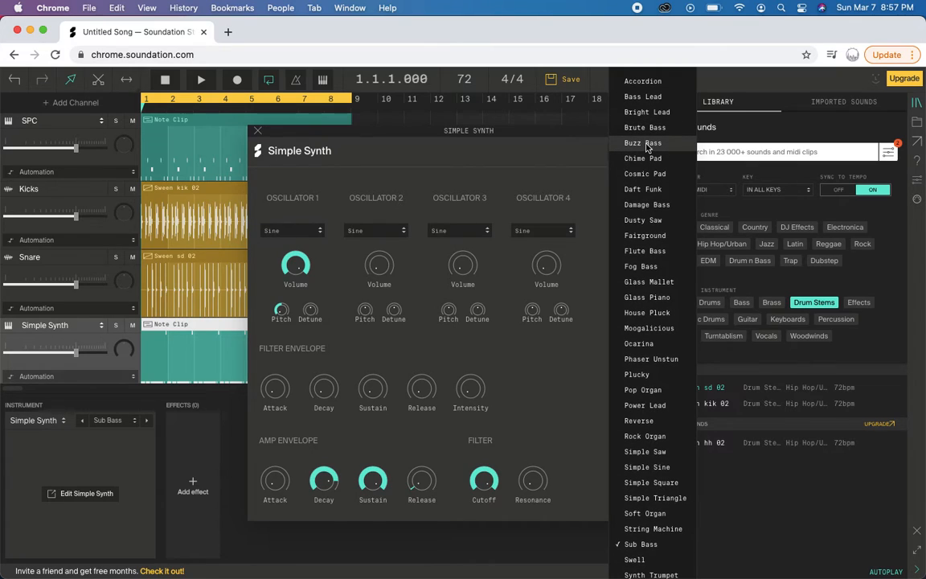
left_click(646, 145)
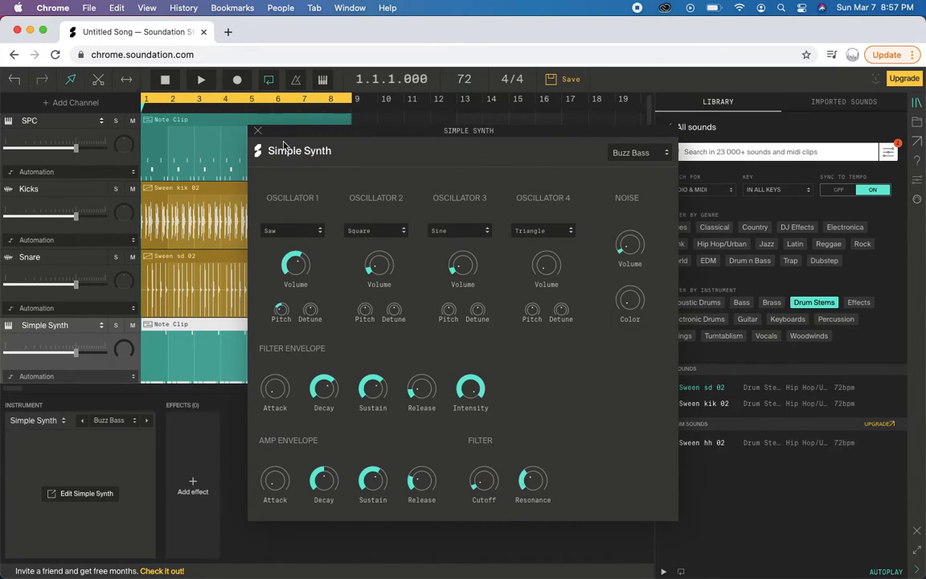
left_click(257, 131)
key("space")
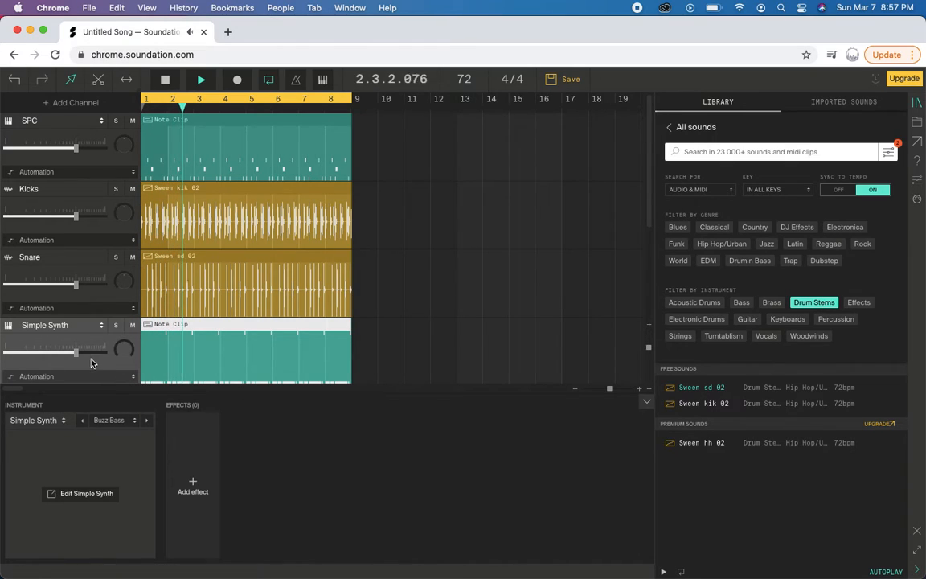
key("space")
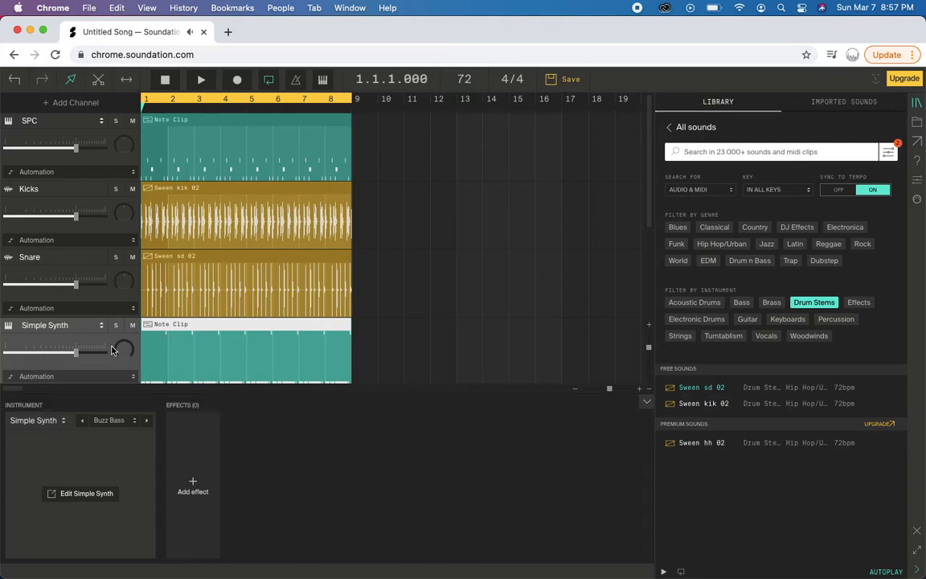
- Add a Distortion effect to the Simple Synth channel
mouse_move(91, 348)
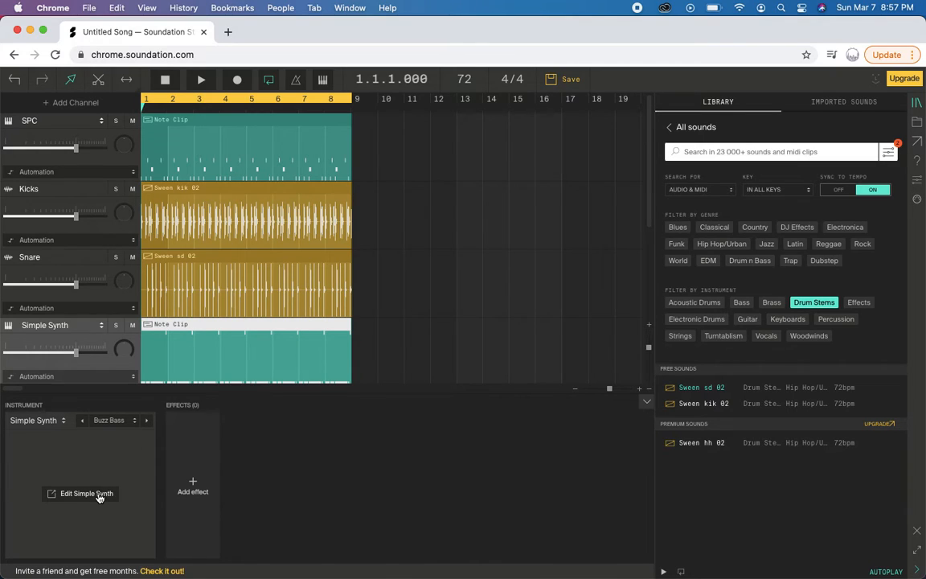
left_click(192, 484)
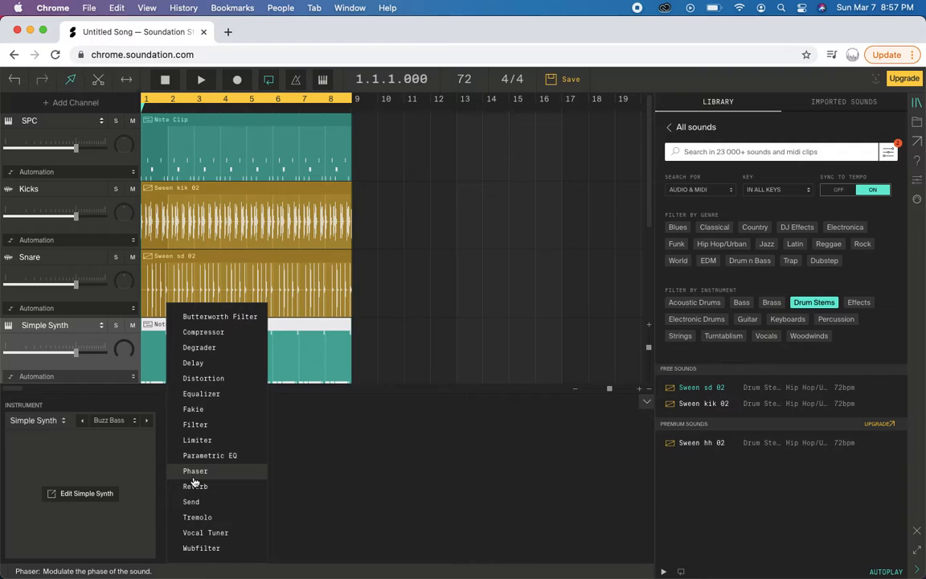
left_click(213, 379)
mouse_move(247, 426)
left_mouse_down()
mouse_move(292, 437)
mouse_move(246, 431)
left_mouse_up()
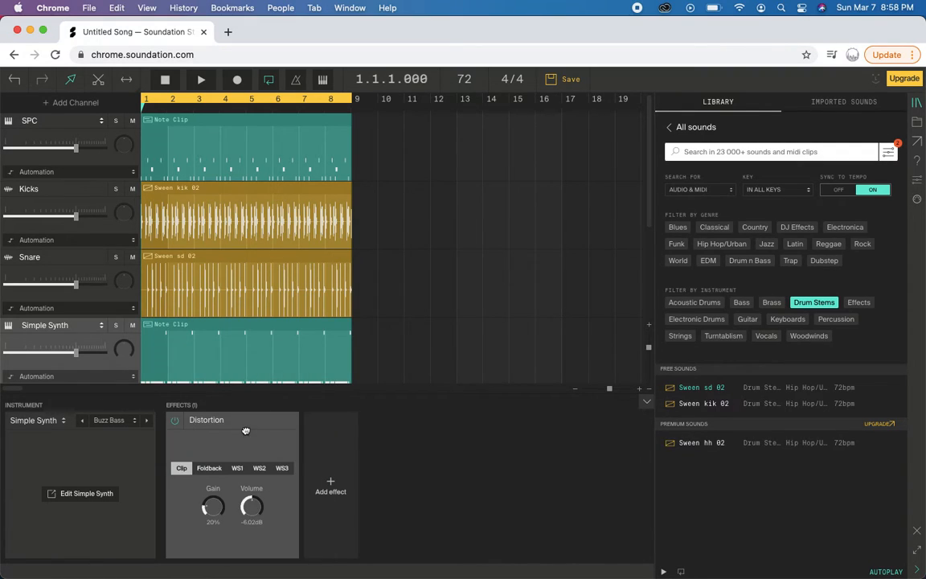
- Switch to the YouTube trap beat tutorial and play the part that shows the Distortion settings
key("ctrl+Left")
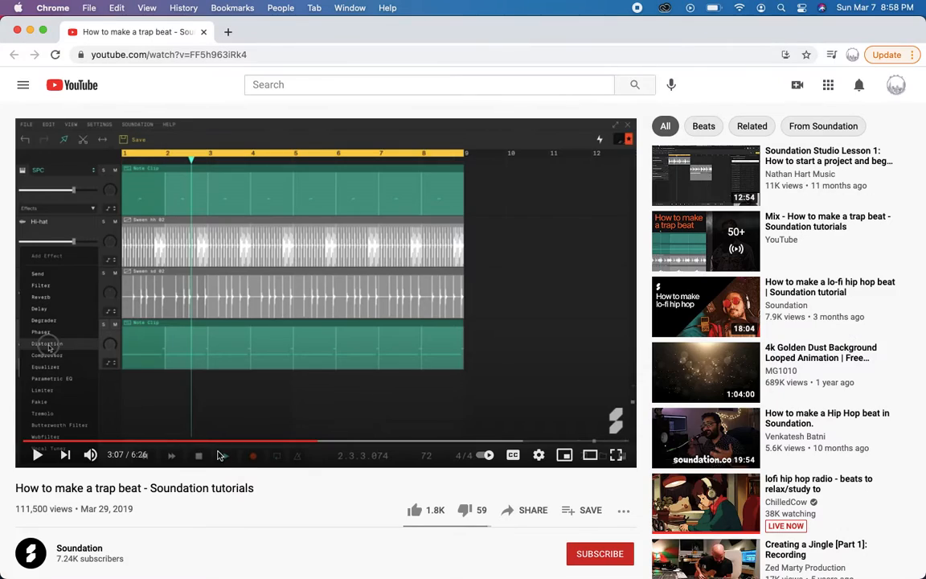
left_click(311, 442)
key("space")
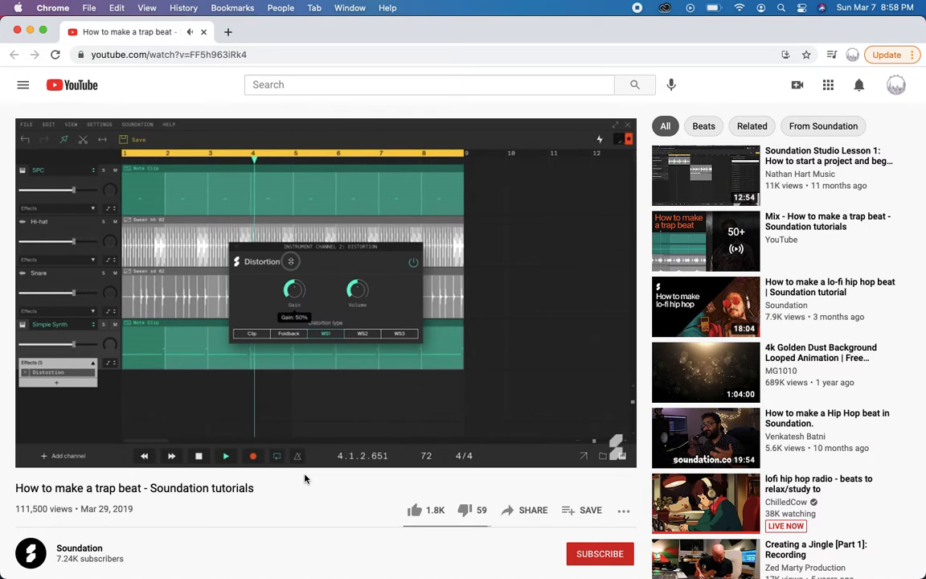
key("space")
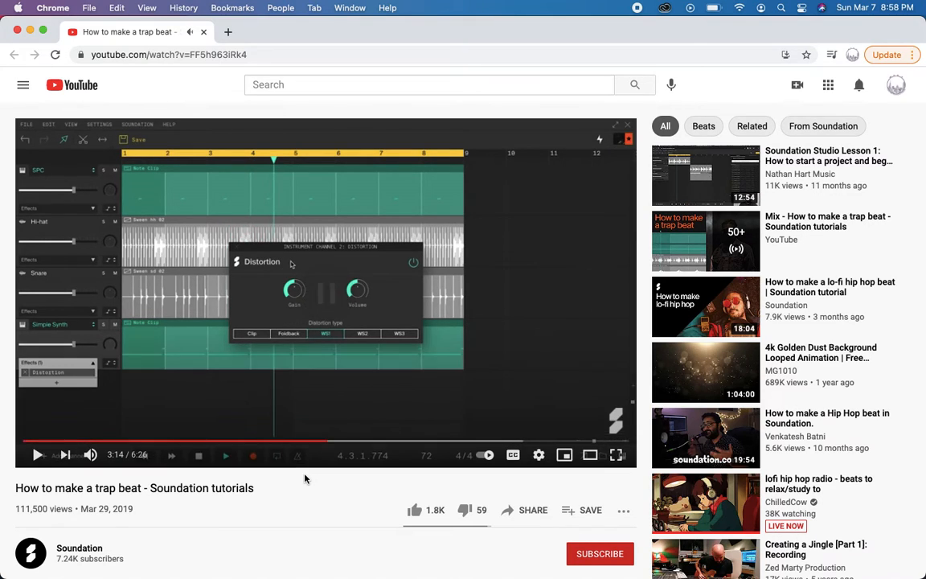
- Return to Soundation and raise the Simple Synth's Distortion gain to 38%, checking it against the tutorial video
key("super+grave")
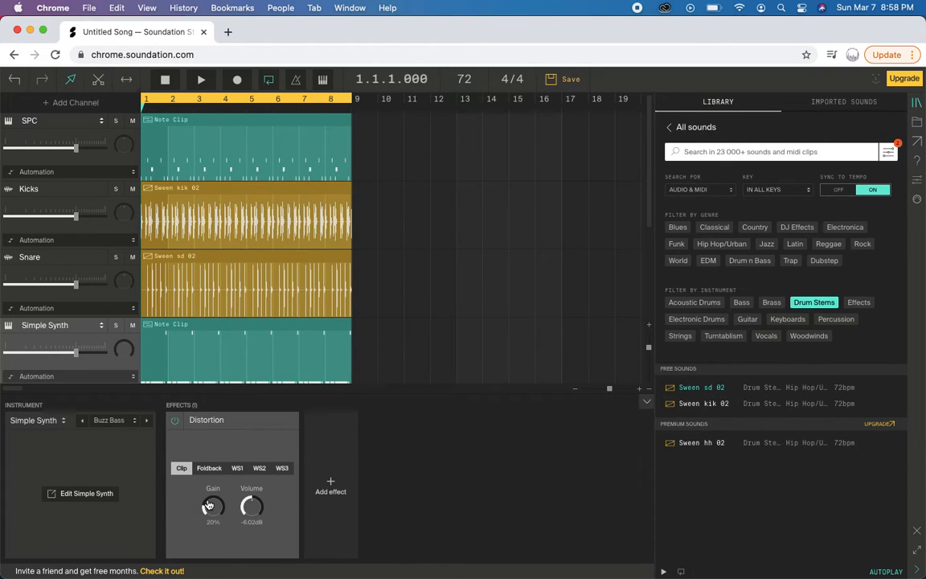
left_click_drag(212, 507, 212, 500)
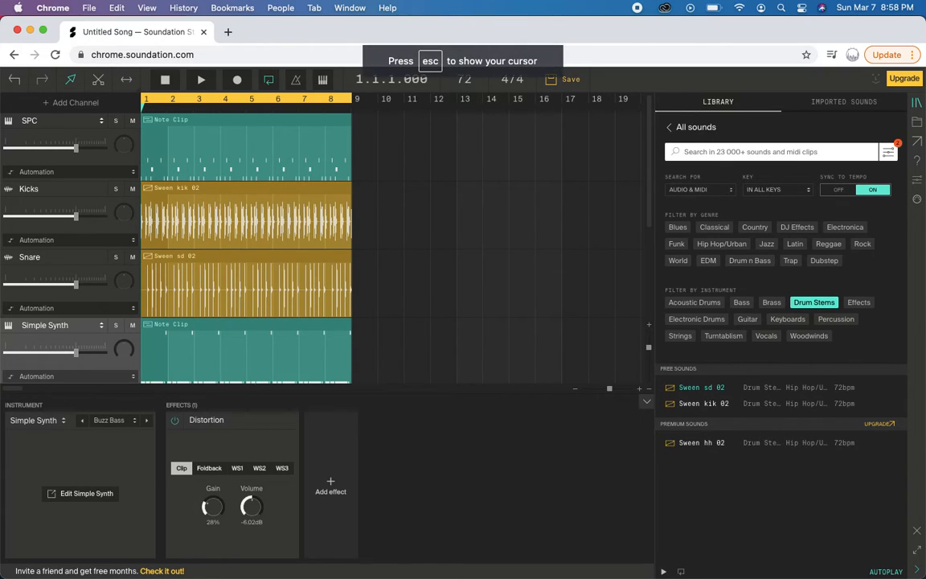
key("super+grave")
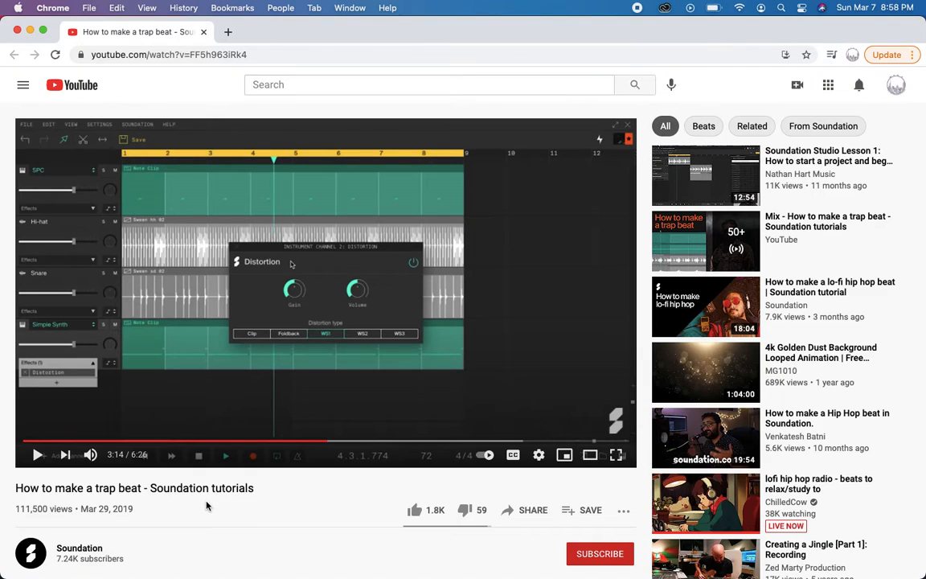
key("super+grave")
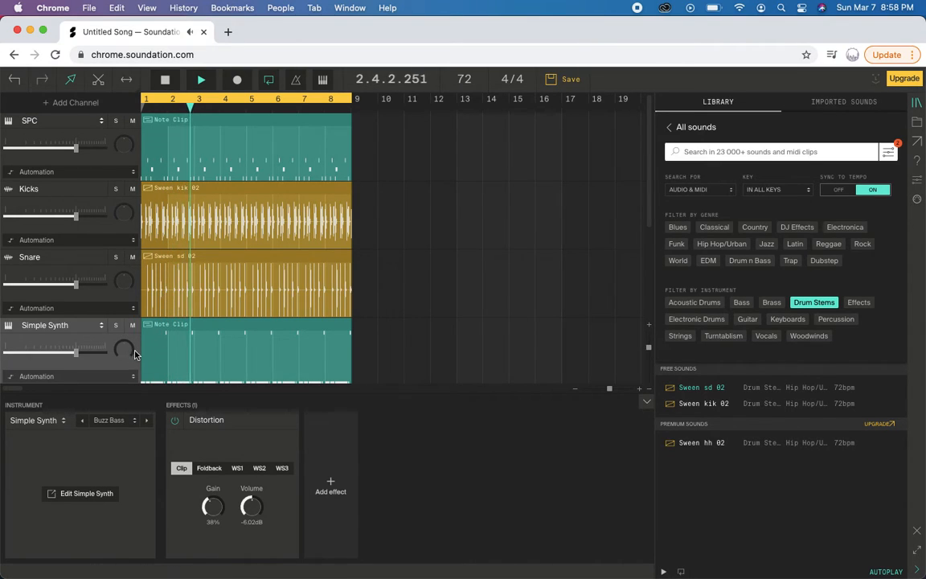
- Lower the Simple Synth channel volume to -6.25 dB, stop playback and switch back to the YouTube tutorial
left_click_drag(76, 352, 54, 353)
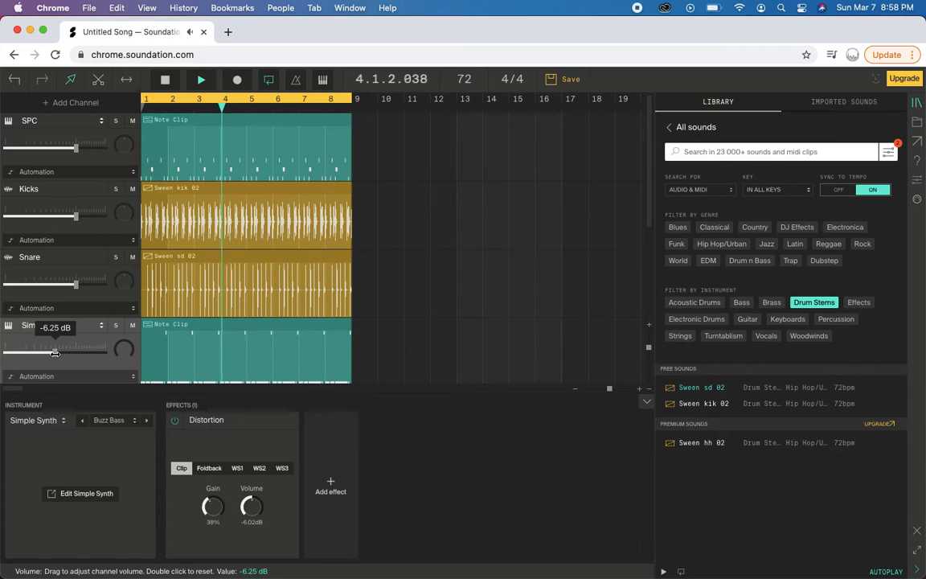
key("space")
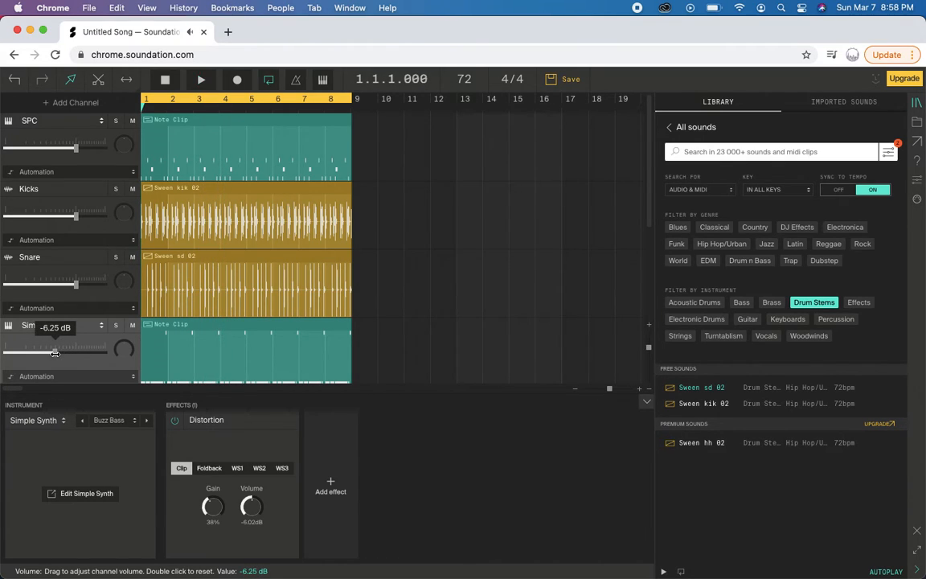
key("super+grave")
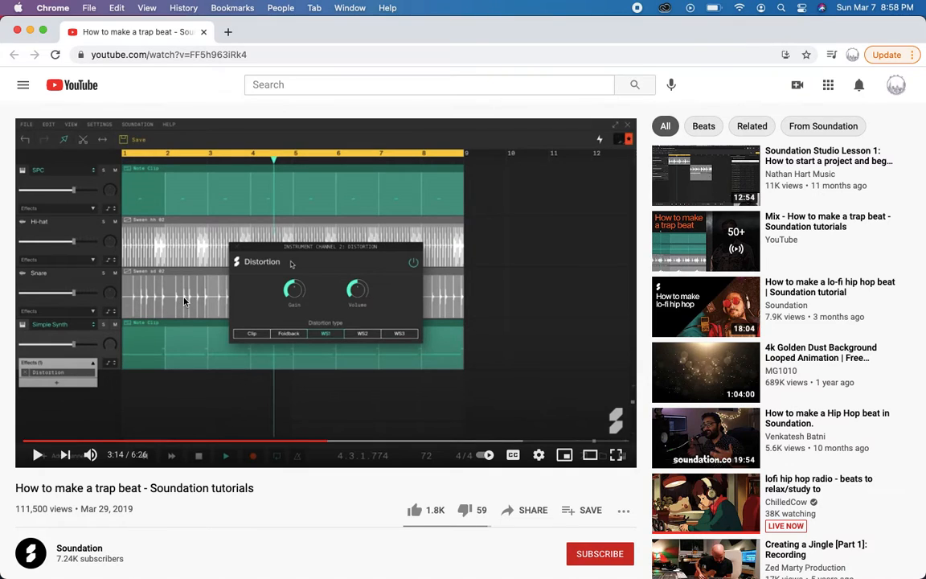
- Play the YouTube tutorial up to its FM Synth preset choice, and return to Soundation to add an instrument channel
left_click(35, 464)
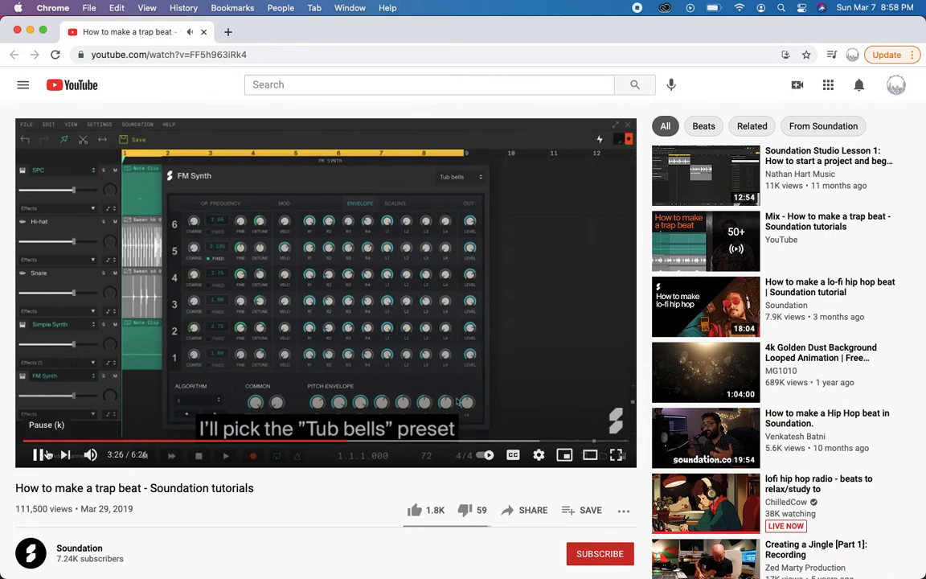
left_click(40, 455)
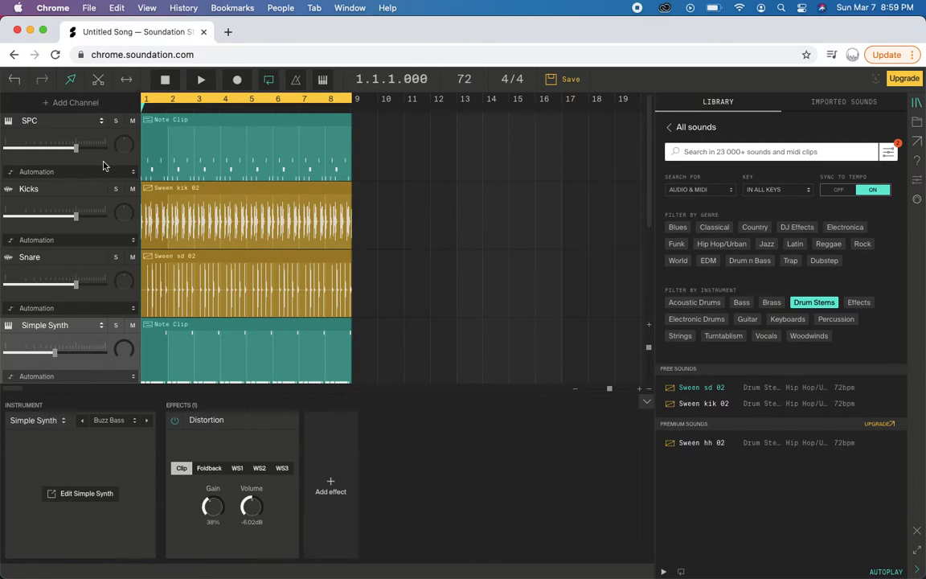
left_click(85, 106)
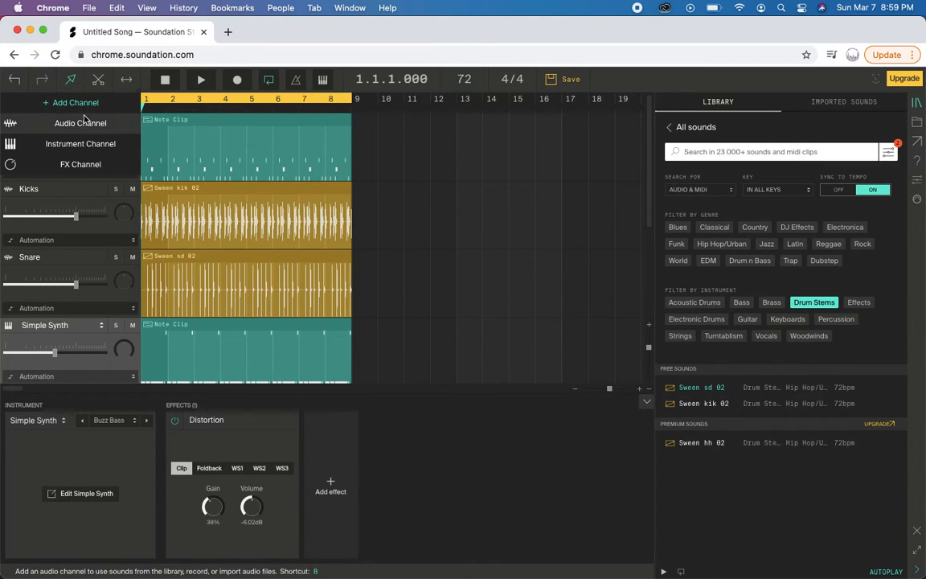
left_click(81, 144)
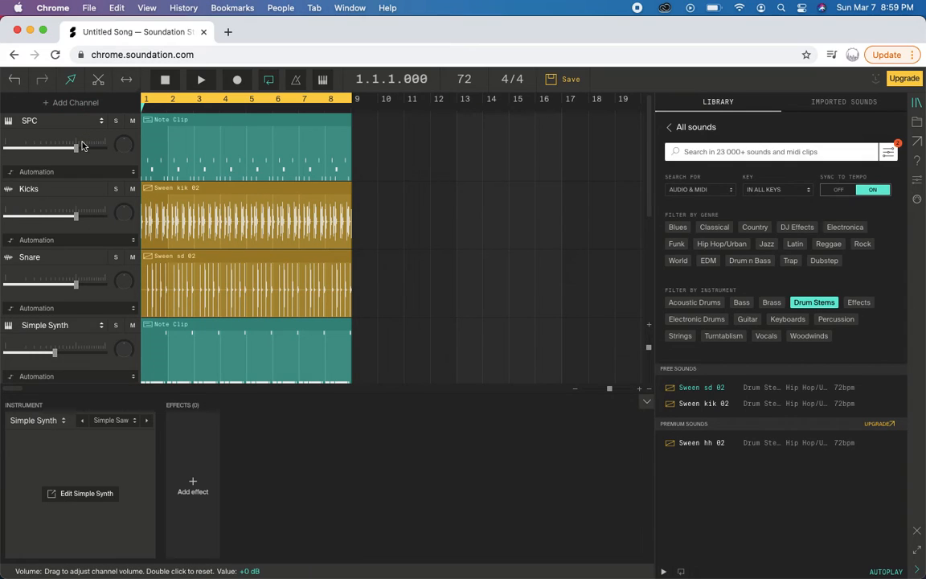
- Try to switch the existing Simple Synth bass channel to FM Synth with the Tub bells preset
left_click(96, 328)
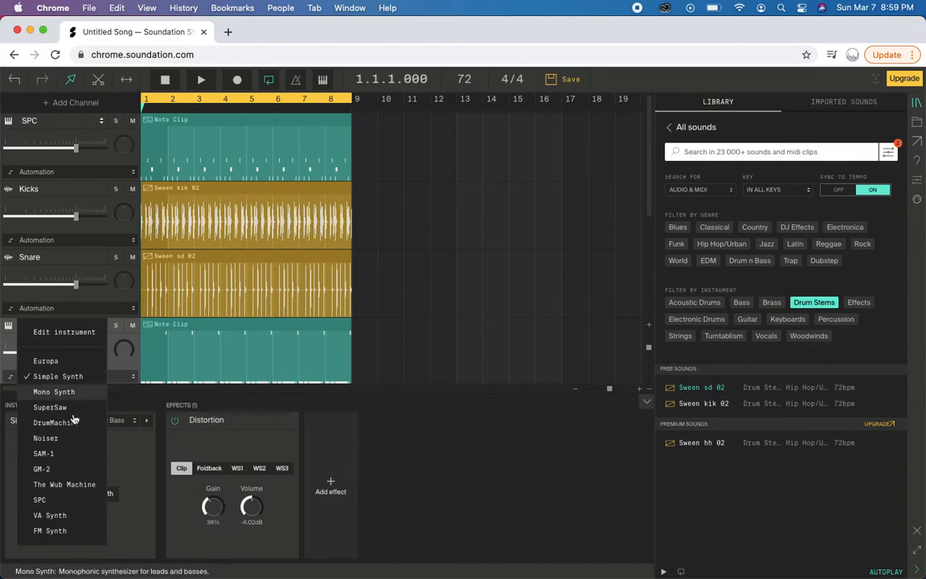
left_click(68, 531)
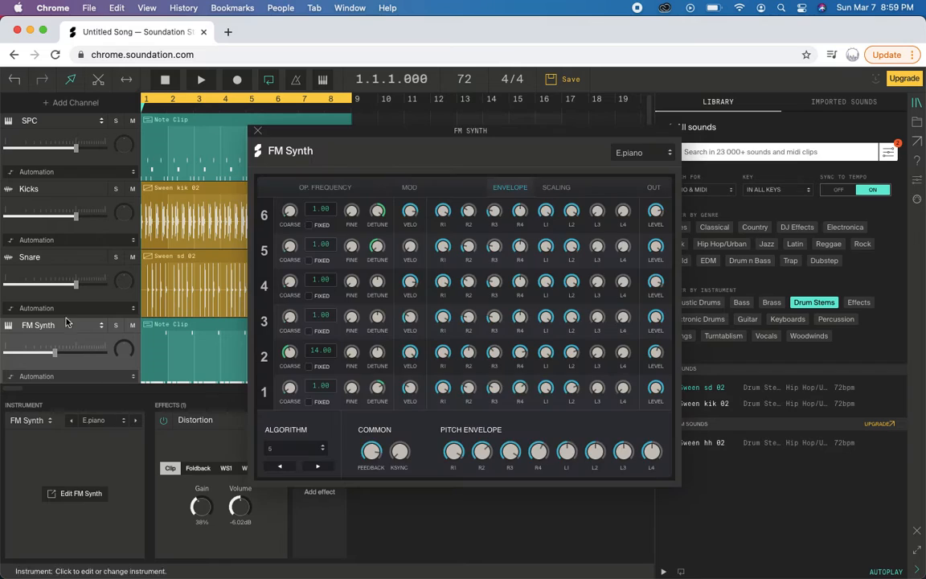
left_click(635, 153)
scroll(659, 354, "down", 5)
scroll(658, 554, "down", 3)
scroll(659, 499, "up", 1)
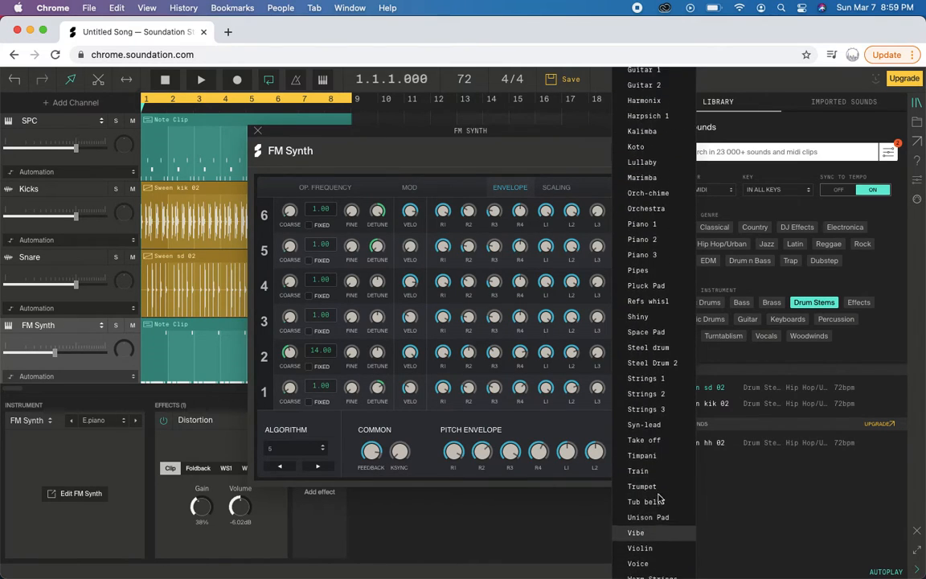
scroll(656, 517, "down", 1)
left_click(656, 516)
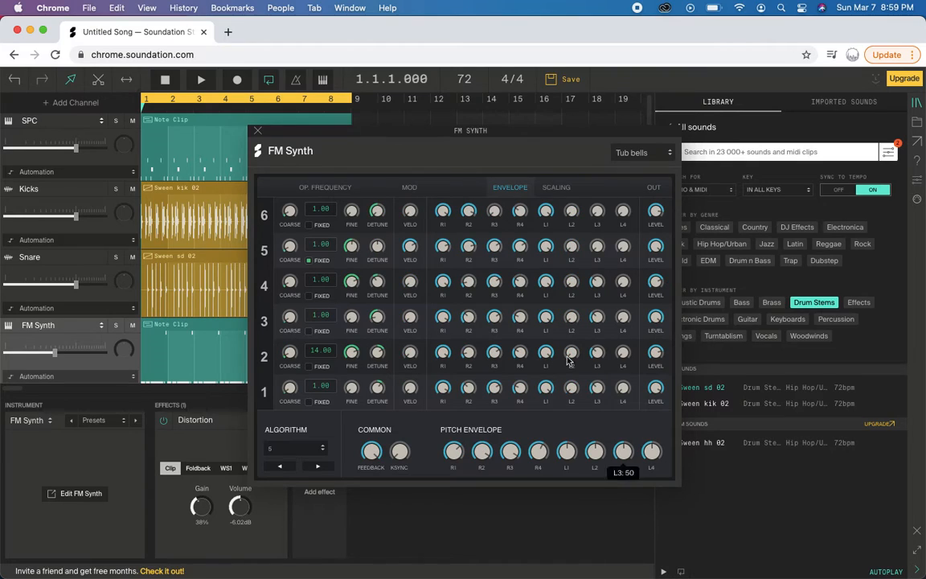
left_click(258, 131)
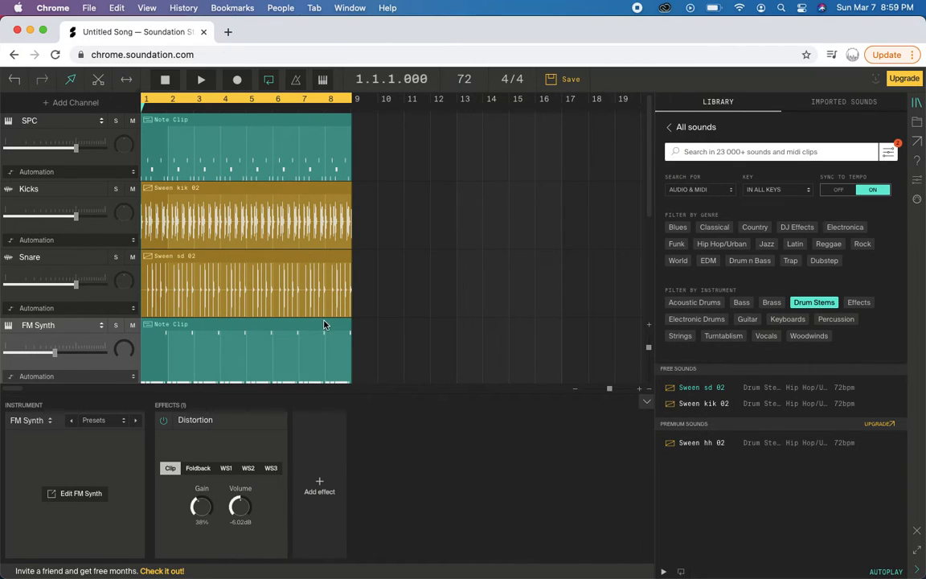
- Play the YouTube tutorial's part on the FM Synth note pattern and the Reverb effect, and return to Soundation
key("super+Tab")
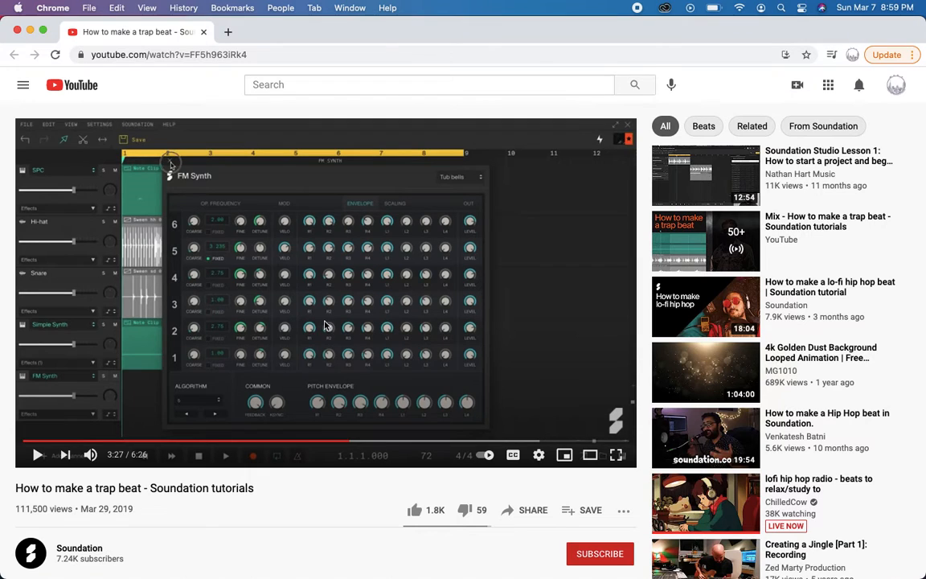
left_click(38, 455)
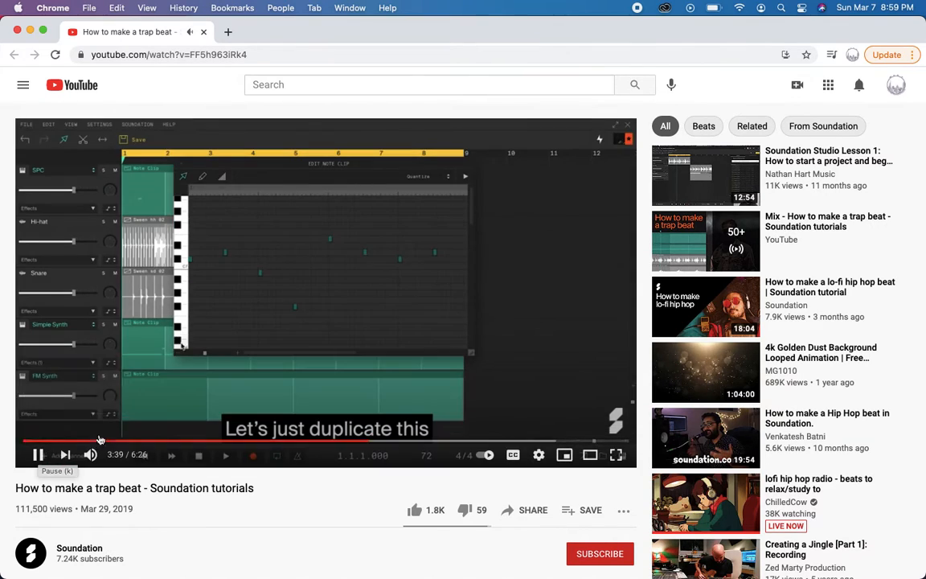
left_click(37, 456)
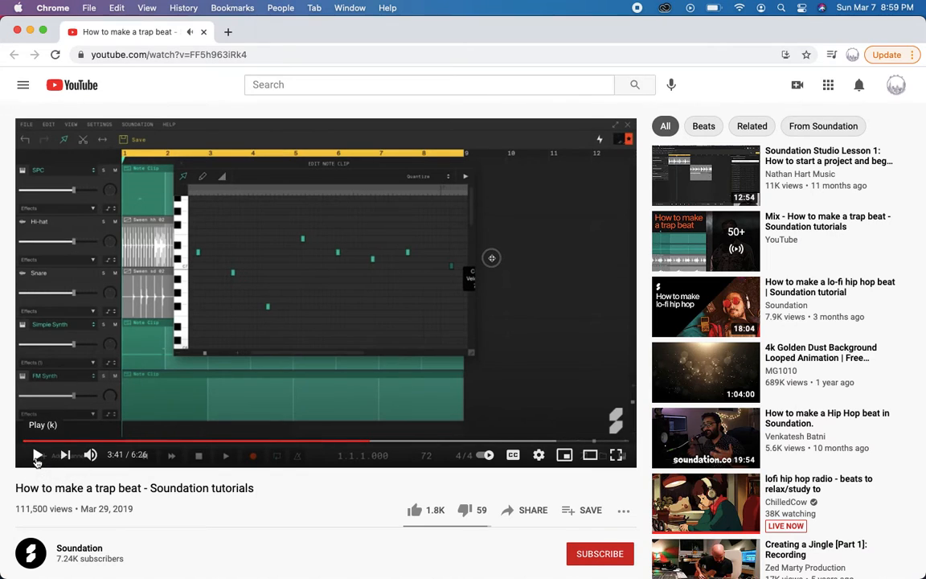
left_click(37, 456)
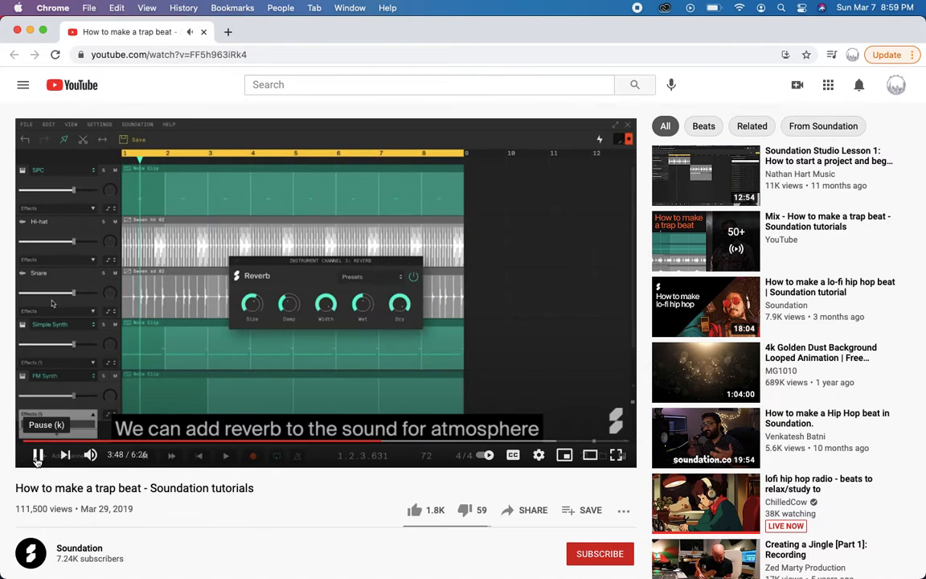
left_click(37, 456)
key("super+grave")
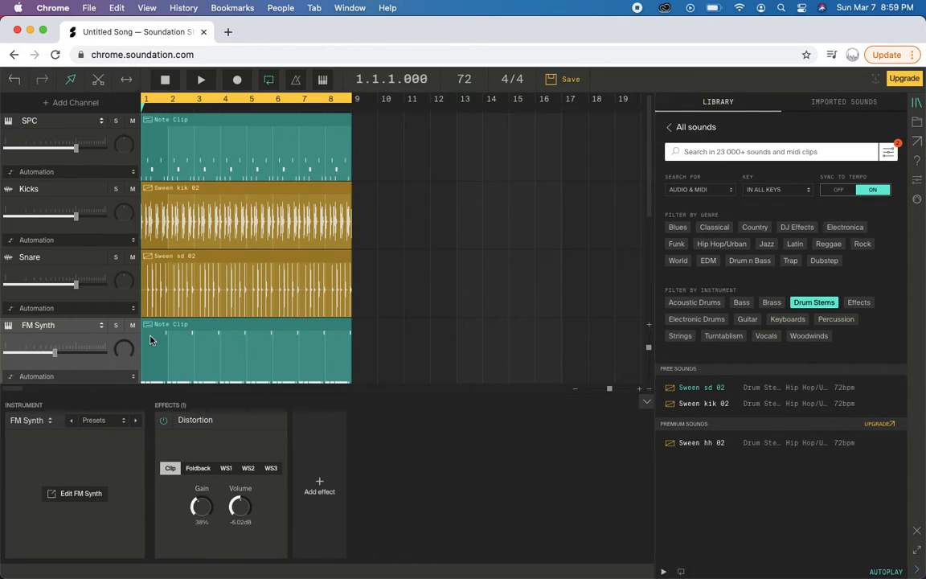
- Undo the instrument change on the bass channel that holds the note clip
scroll(345, 348, "down", 5)
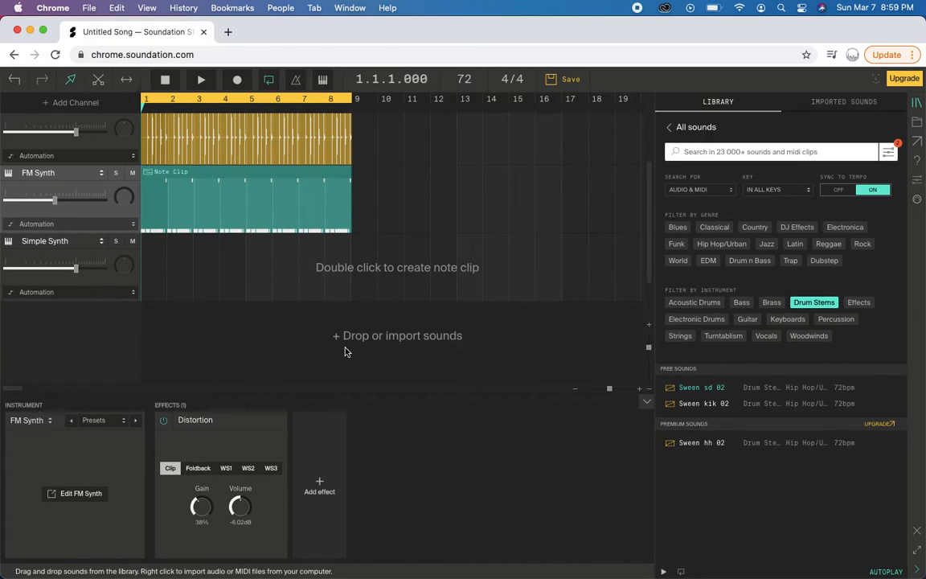
key("super+z")
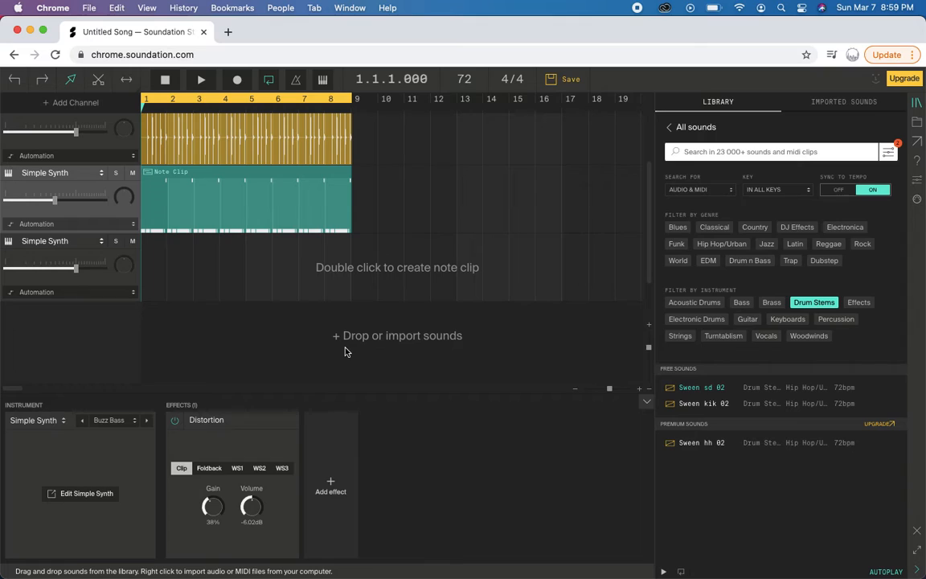
- Set the new empty channel's instrument to FM Synth with the Tub bells preset and close the synth editor
left_click(80, 242)
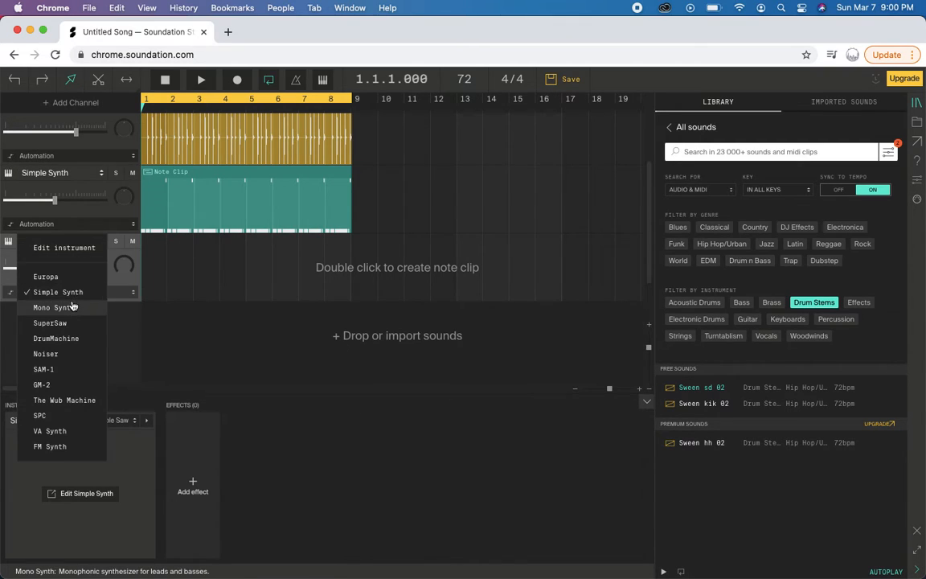
left_click(71, 446)
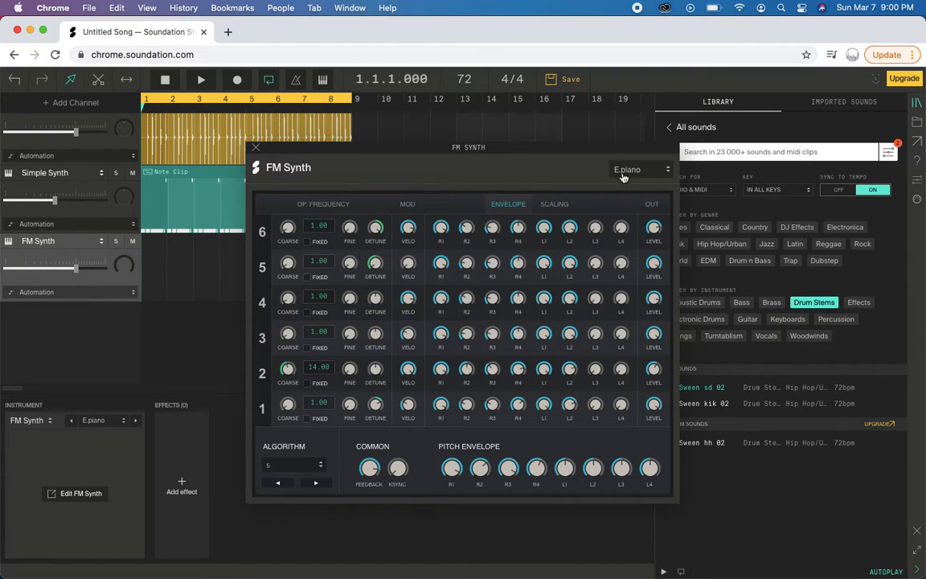
left_click(620, 171)
scroll(643, 338, "down", 5)
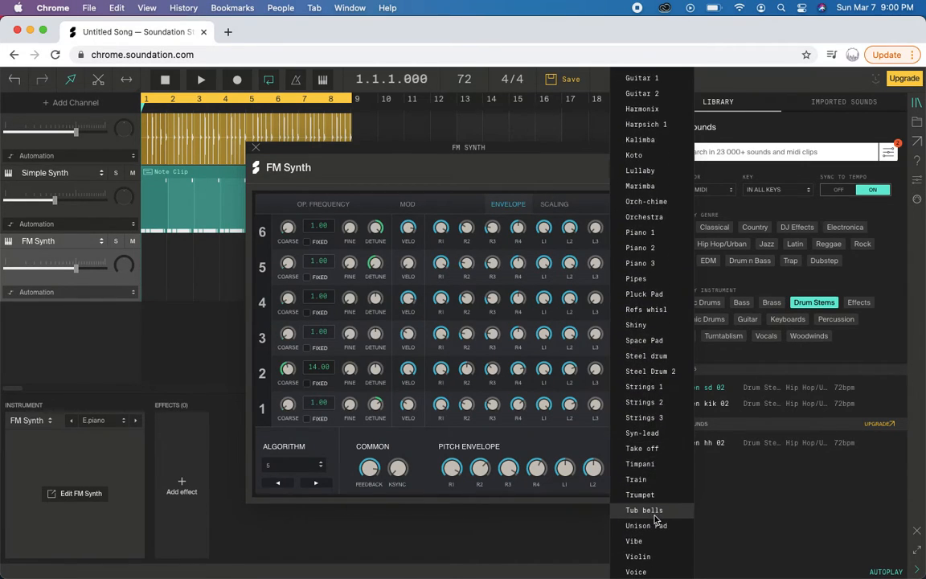
left_click(655, 511)
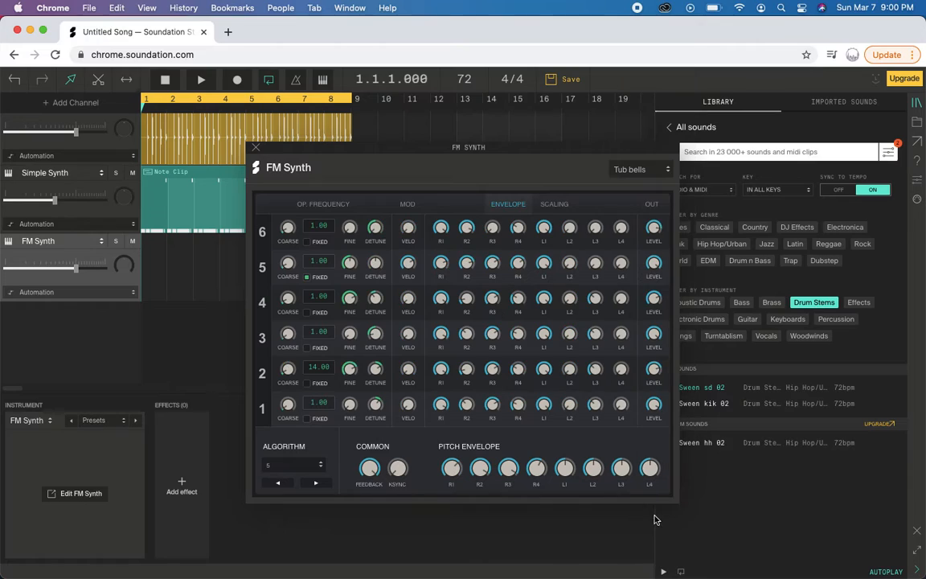
left_click(255, 148)
- Create a note clip at bar 1 of the FM Synth channel and enlarge its note editor to fill the workspace
double_click(151, 256)
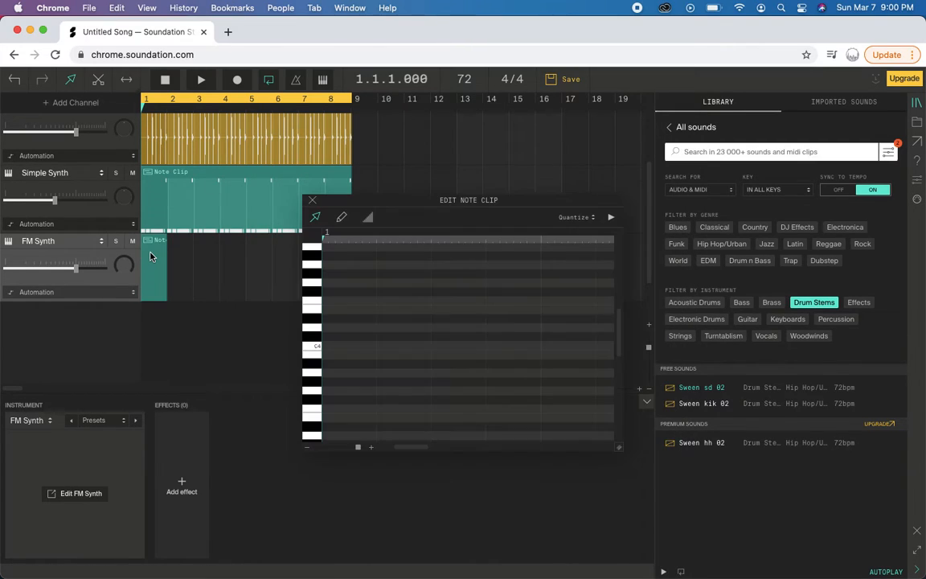
left_click_drag(351, 202, 63, 110)
left_click_drag(327, 359, 905, 574)
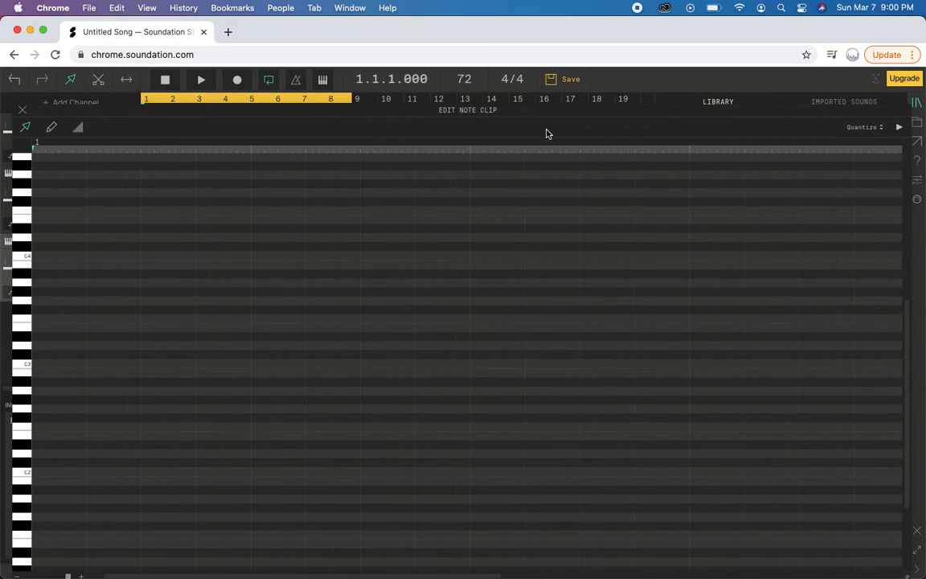
left_click_drag(545, 108, 523, 67)
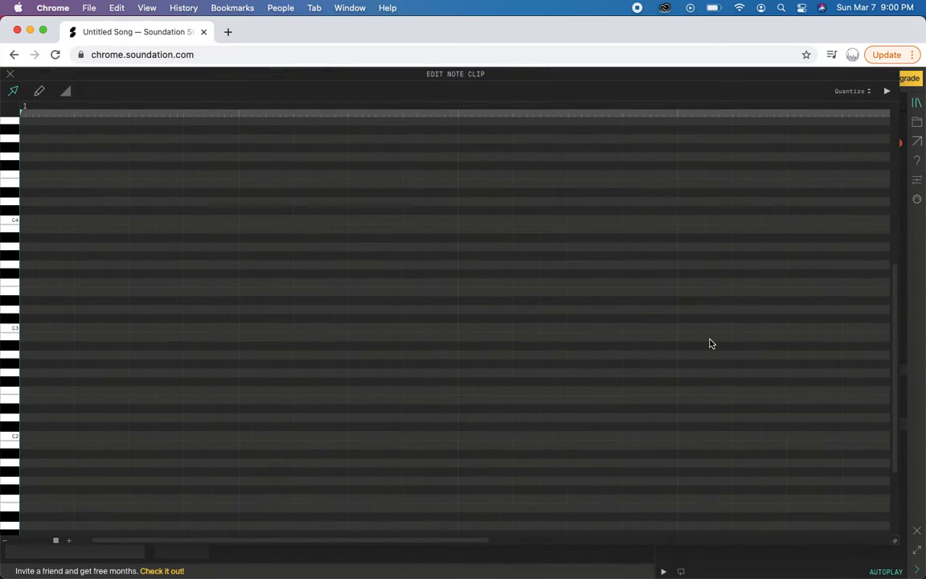
left_click_drag(894, 538, 920, 564)
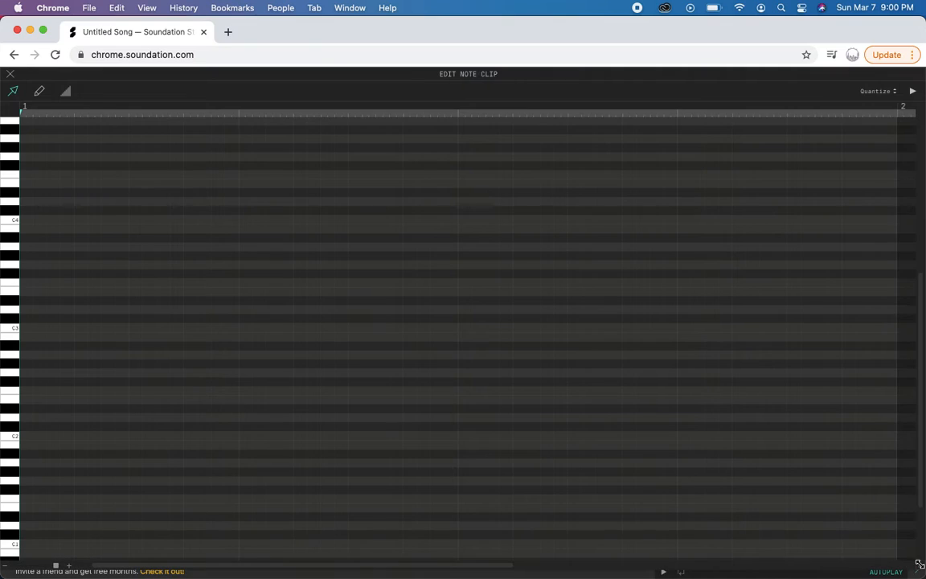
- Enter short notes F#3, G2, G#4, E3, D#4, E2, A3 and B2 on consecutive eighths of the bar and preview the pattern
double_click(29, 275)
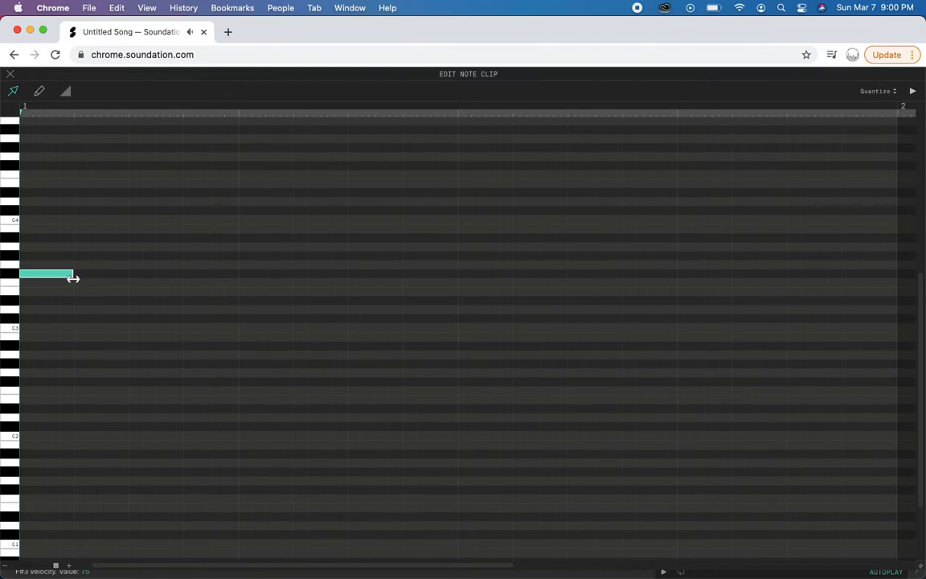
left_click_drag(73, 276, 36, 281)
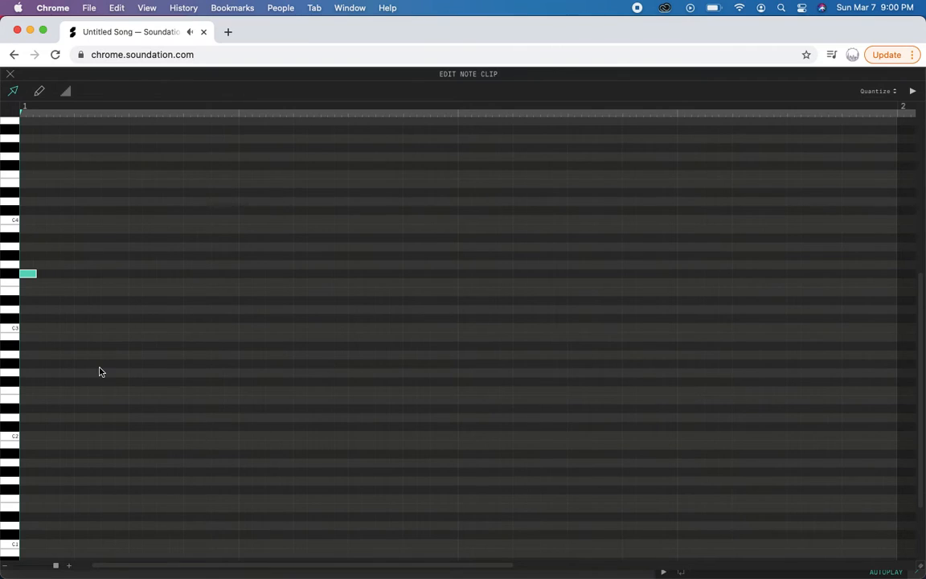
left_click(132, 373)
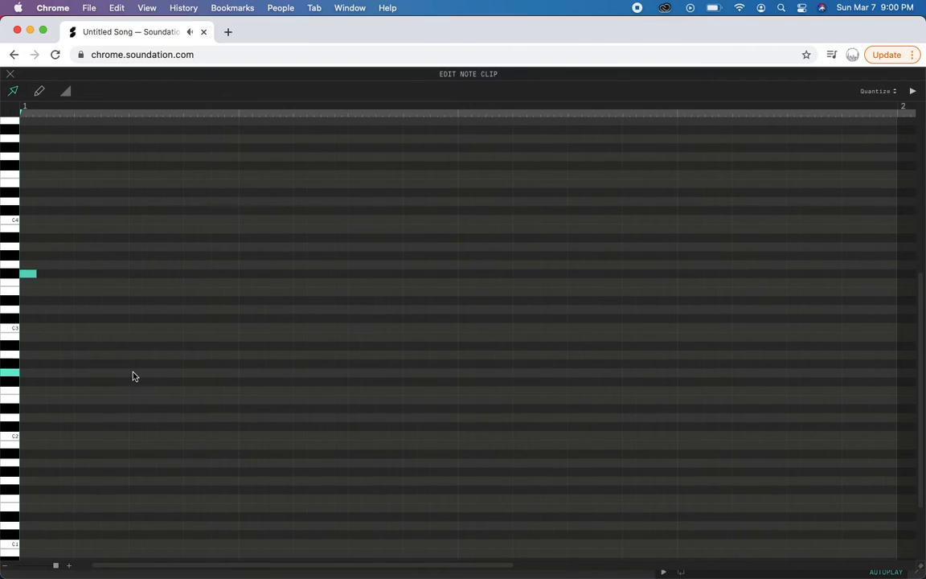
left_click(254, 150)
left_click(252, 150)
left_click(248, 150)
left_click(357, 292)
left_click(471, 195)
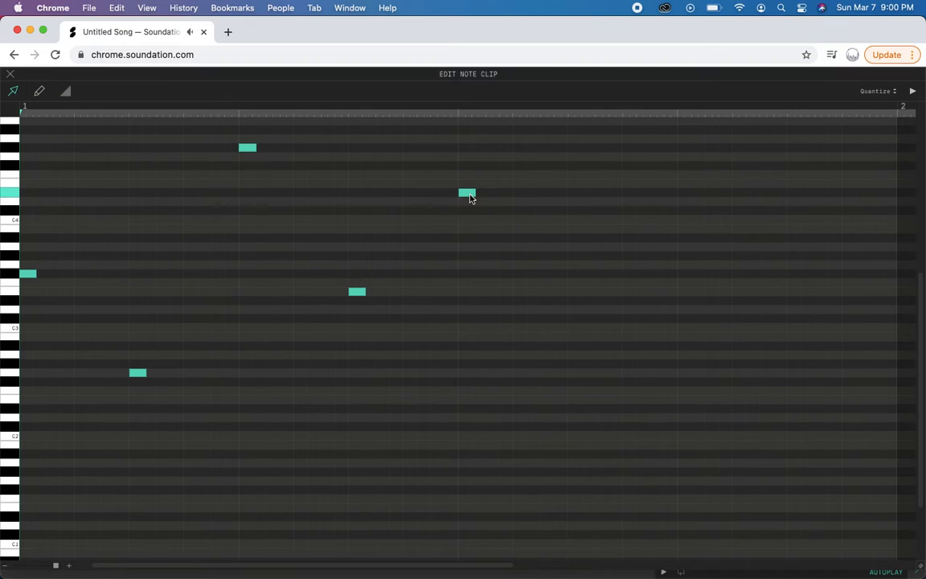
left_click(577, 401)
left_click(686, 246)
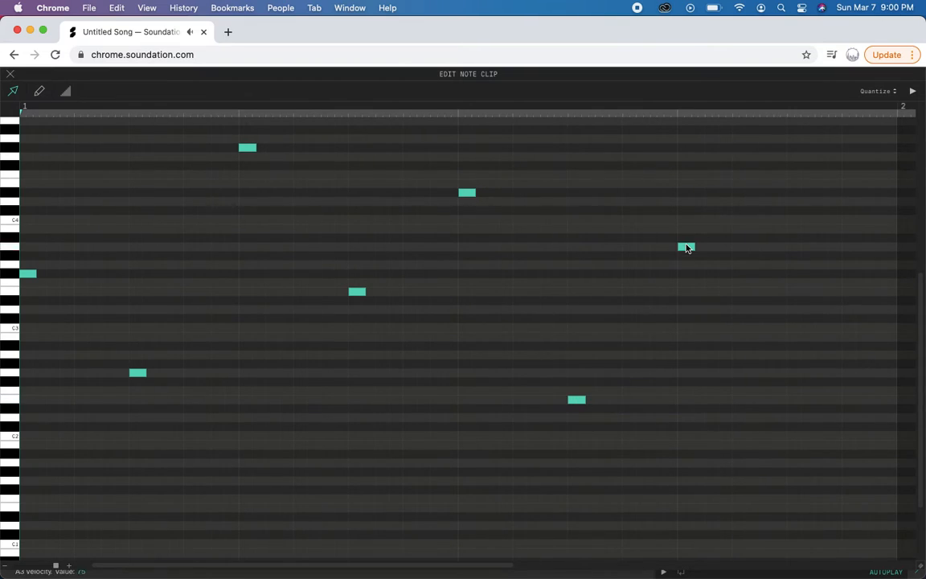
left_click(797, 336)
key("space")
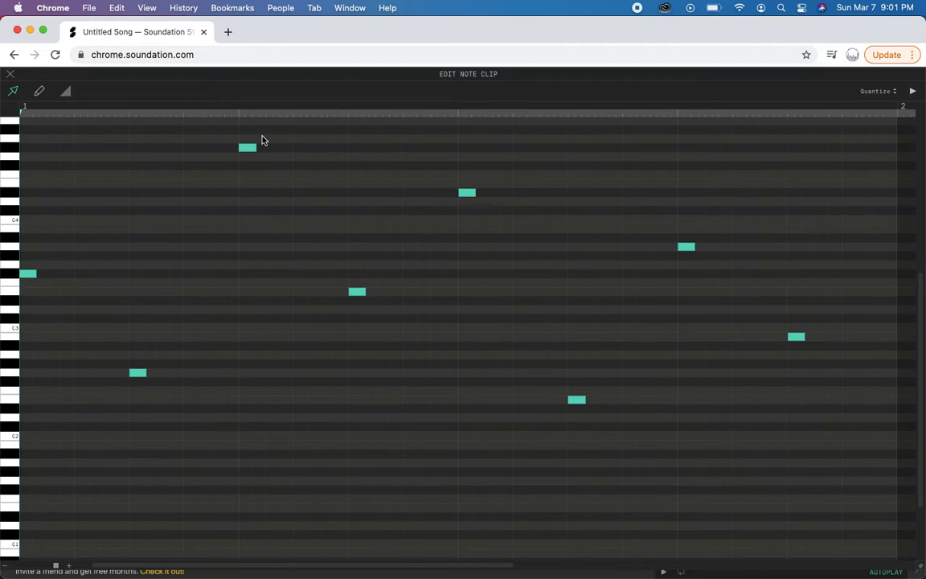
- Close the note editor, loop the FM Synth clip out to the end of bar 8 and play the beat back
left_click(11, 75)
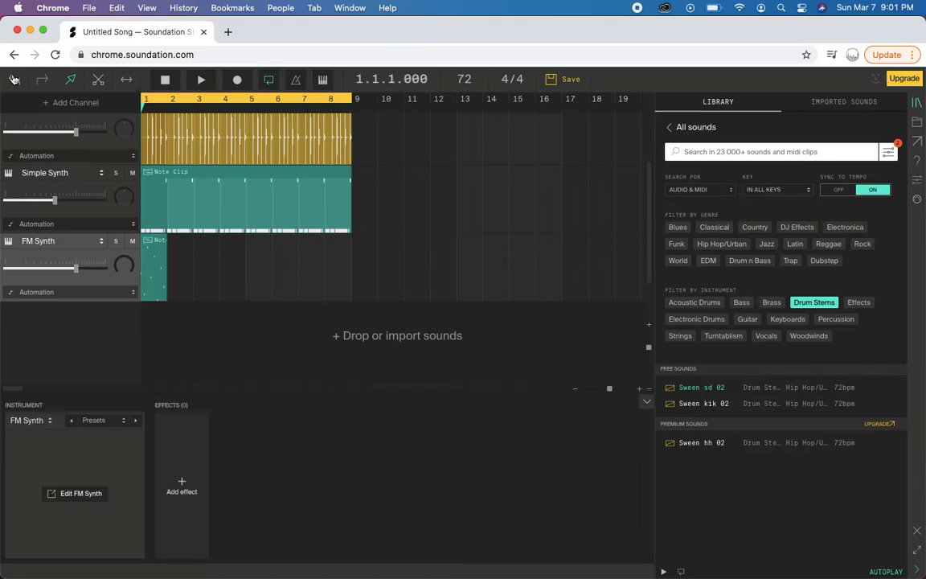
left_click_drag(166, 240, 351, 240)
key("space")
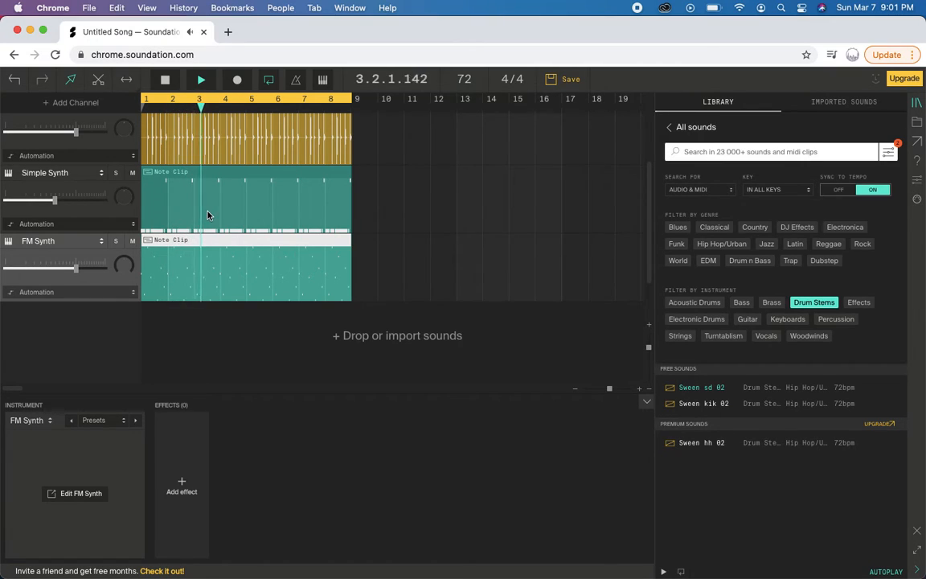
key("space")
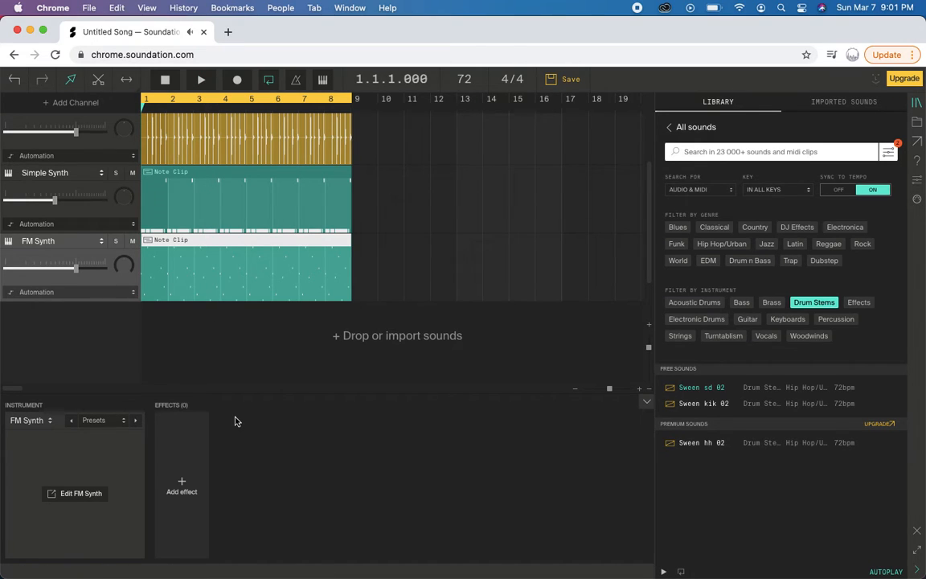
- Check the Reverb settings shown in the YouTube tutorial and return to Soundation
key("super+grave")
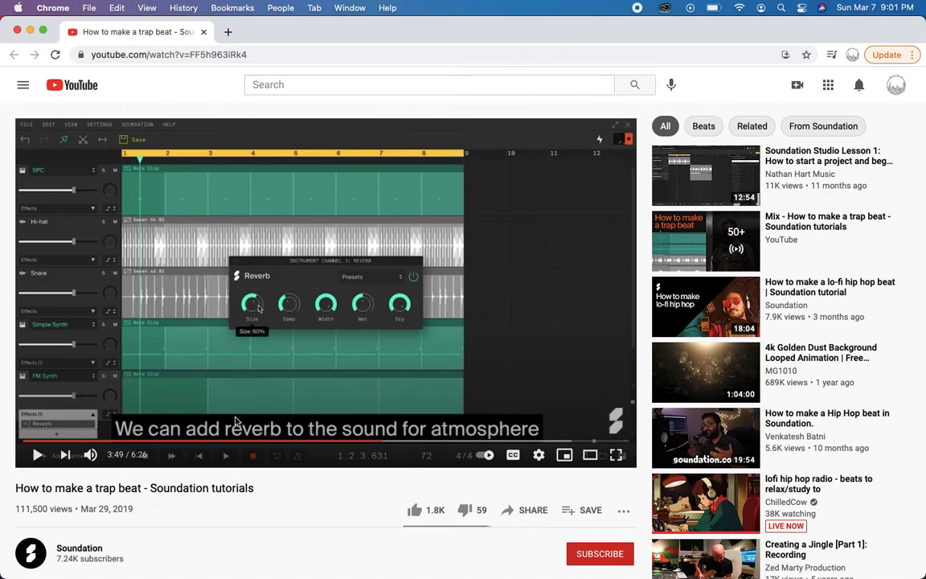
key("super+grave")
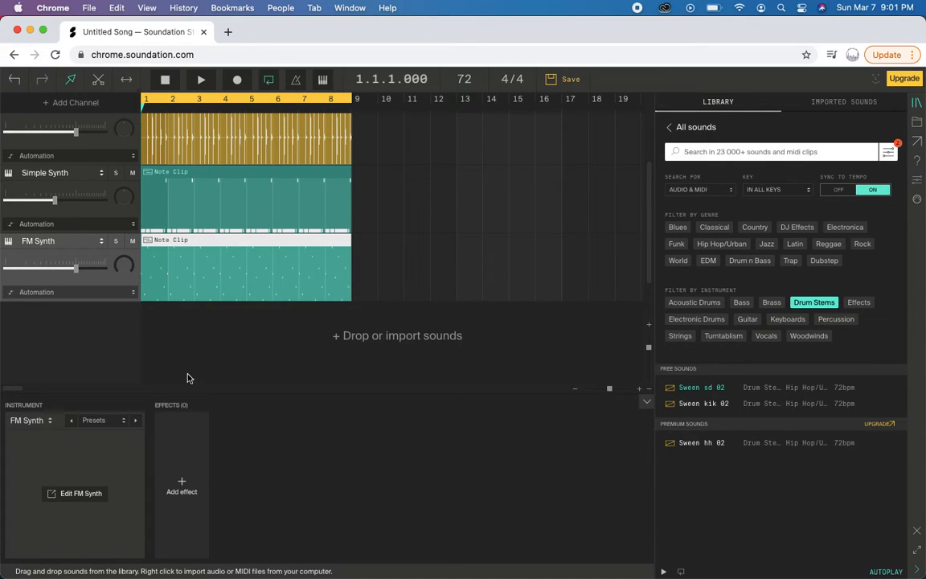
- Add a Reverb effect to the FM Synth channel, load its Ethereal Pad preset and play the beat back
left_click(182, 484)
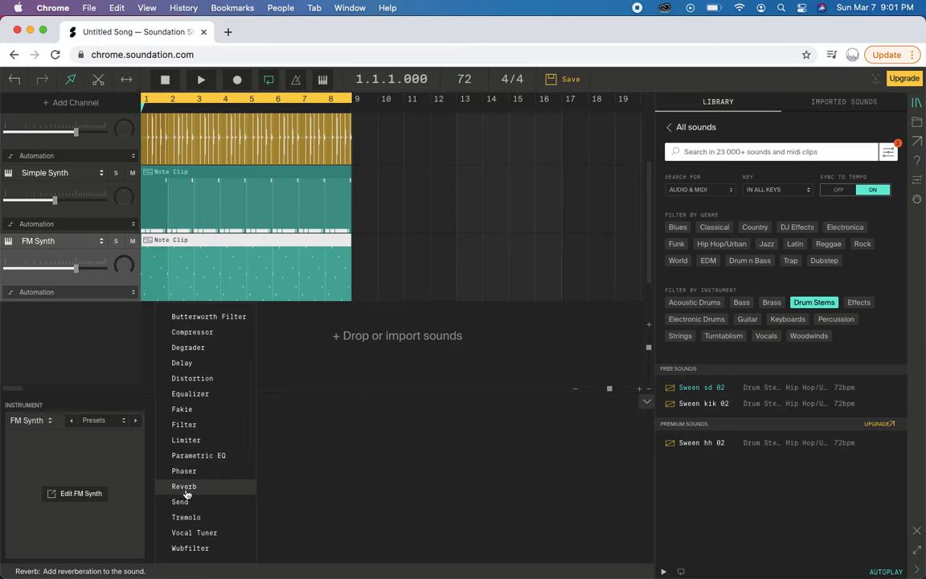
left_click(187, 488)
key("super+grave")
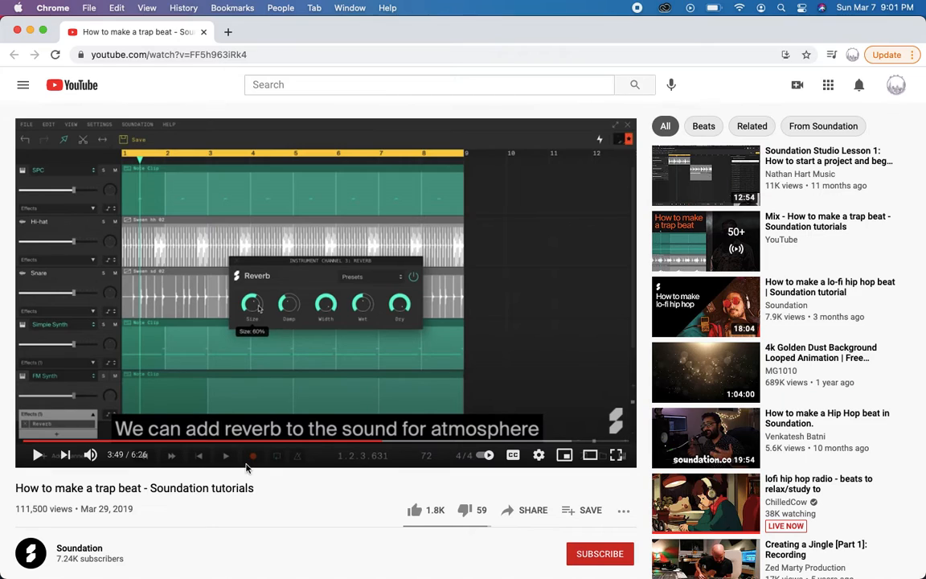
key("super+grave")
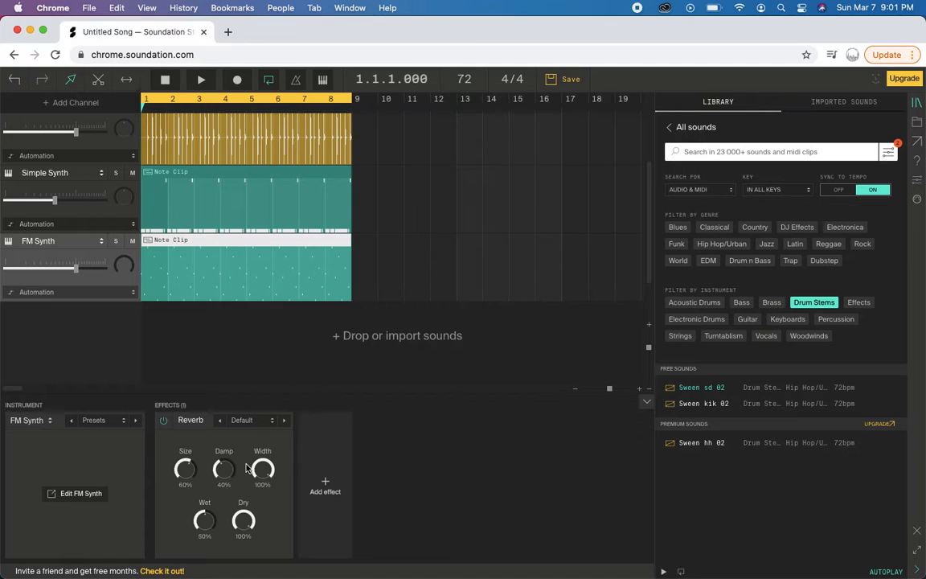
left_click(267, 423)
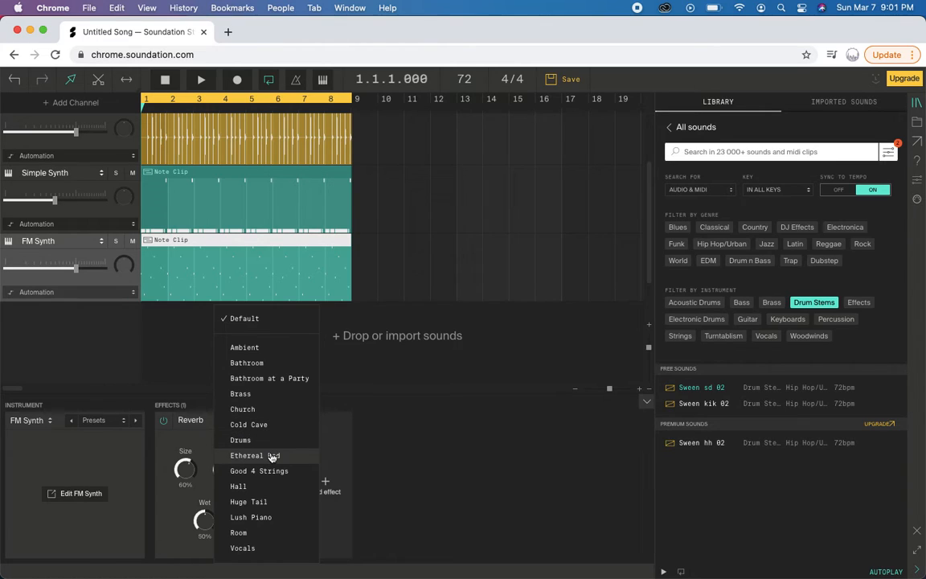
left_click(284, 457)
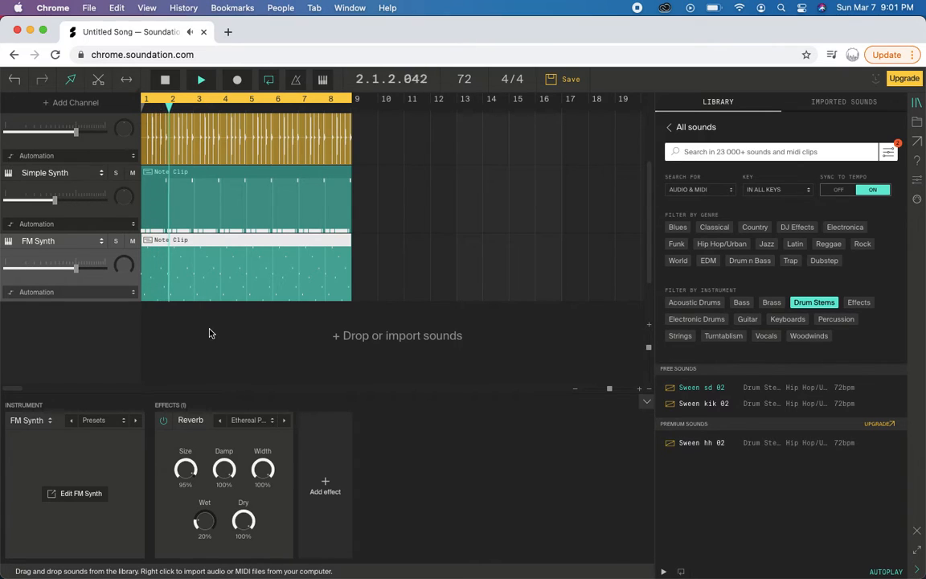
key("space")
- Watch the Filter effect part of the YouTube tutorial, pause it and return to Soundation
key("super+grave")
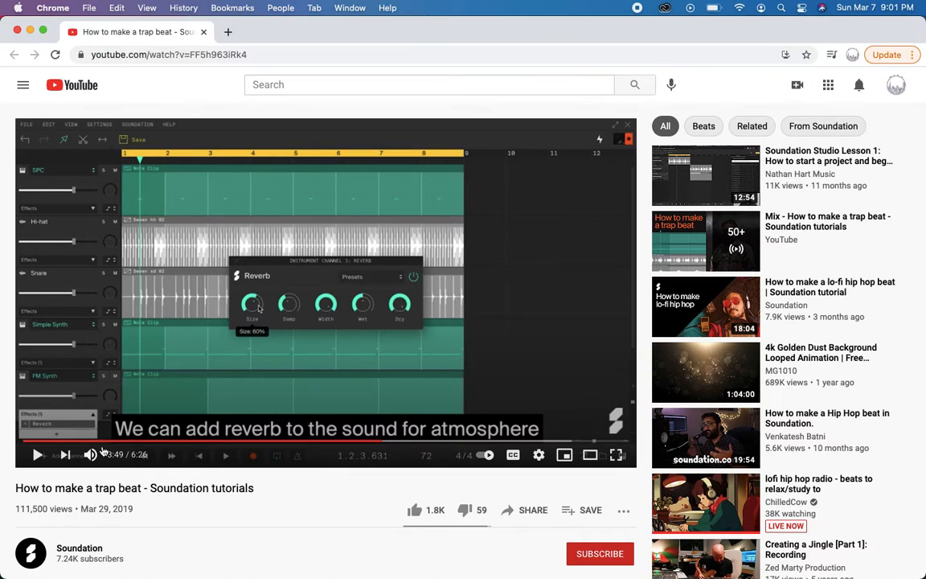
left_click(38, 456)
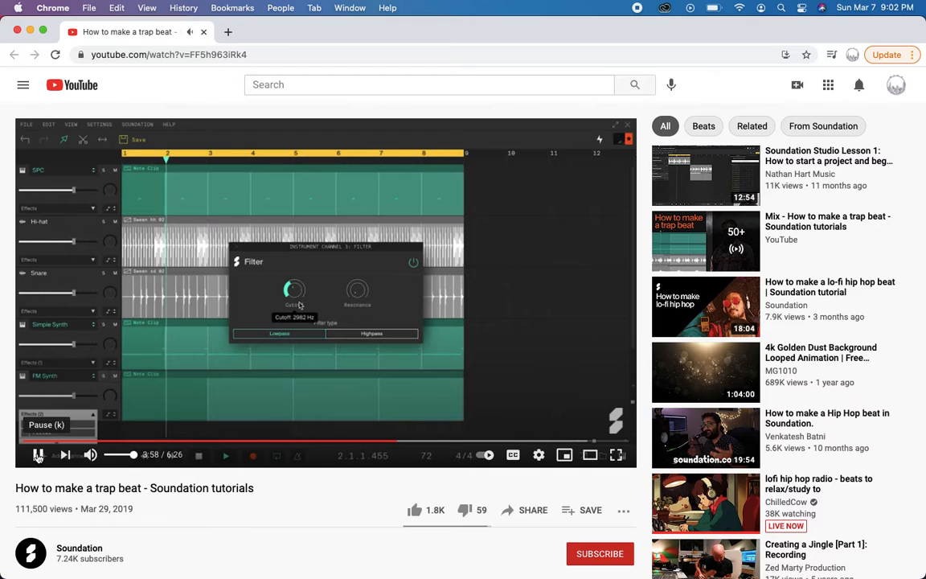
left_click(174, 371)
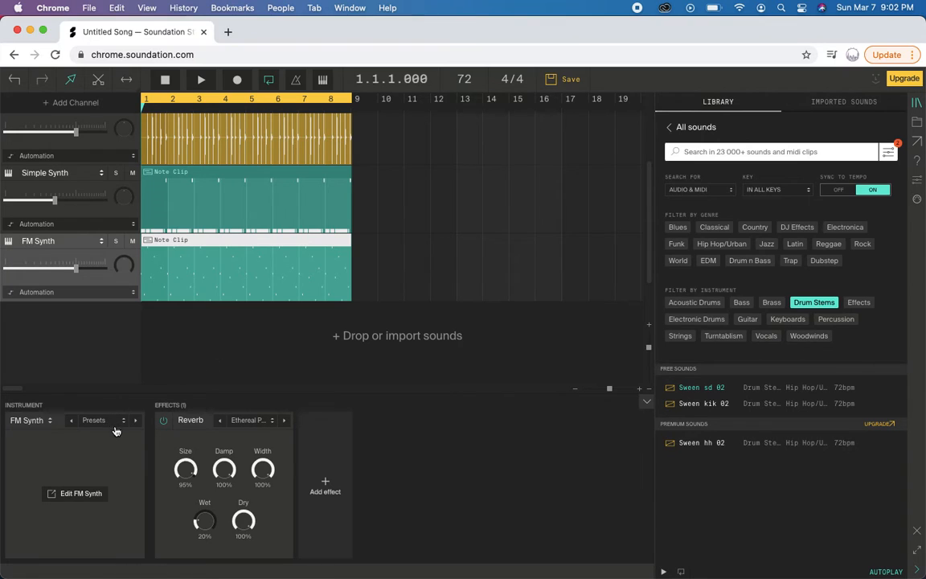
- Add a low-pass Filter effect to the FM Synth channel, set its cutoff to 1.31 kHz and play the beat back
left_click(321, 483)
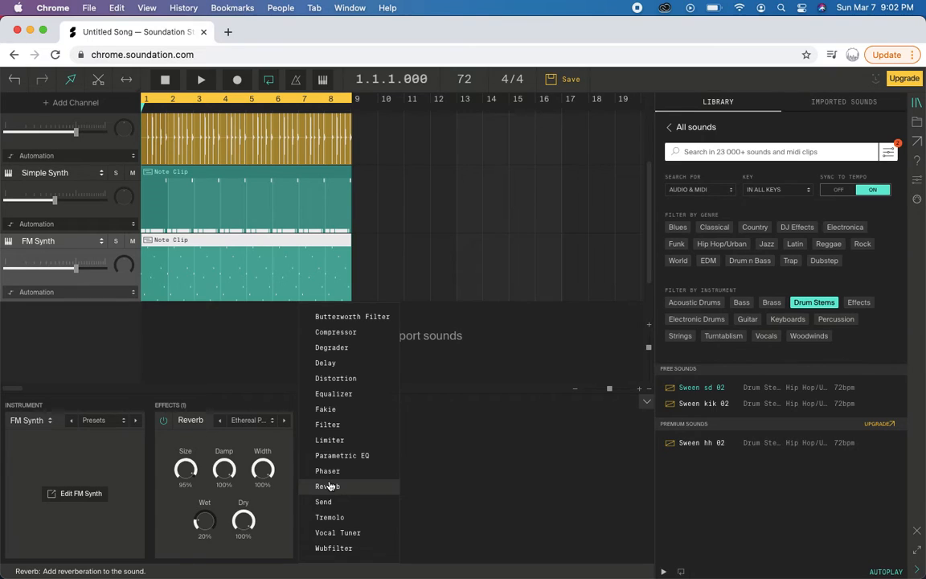
left_click(337, 425)
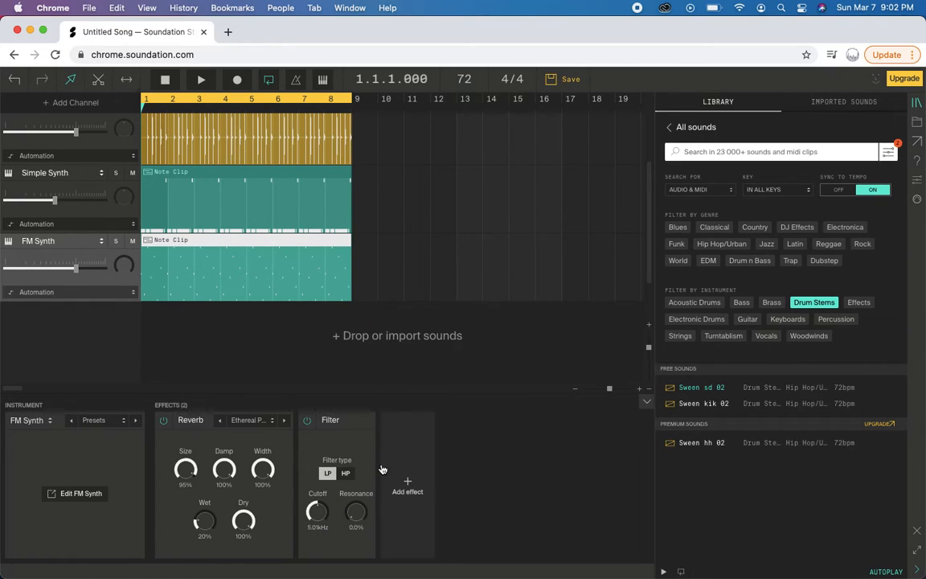
left_click_drag(317, 507, 318, 515)
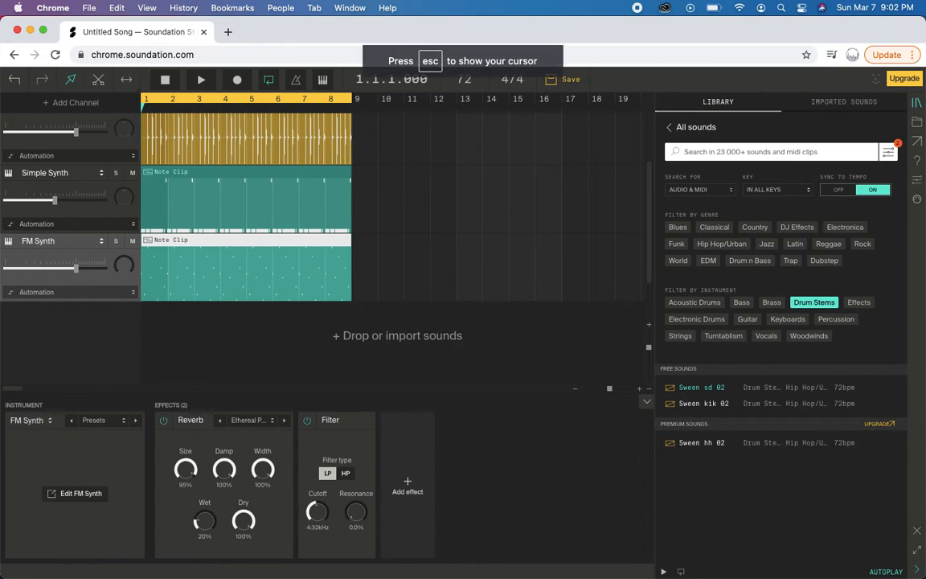
key("space")
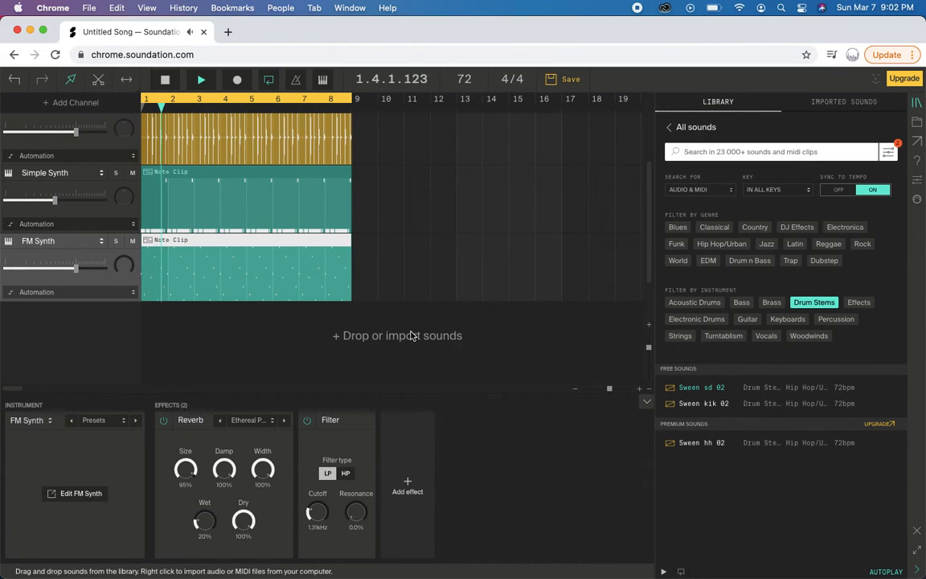
key("space")
- Watch the YouTube tutorial's part on layering the melody with another instrument channel
key("super+grave")
left_click(29, 462)
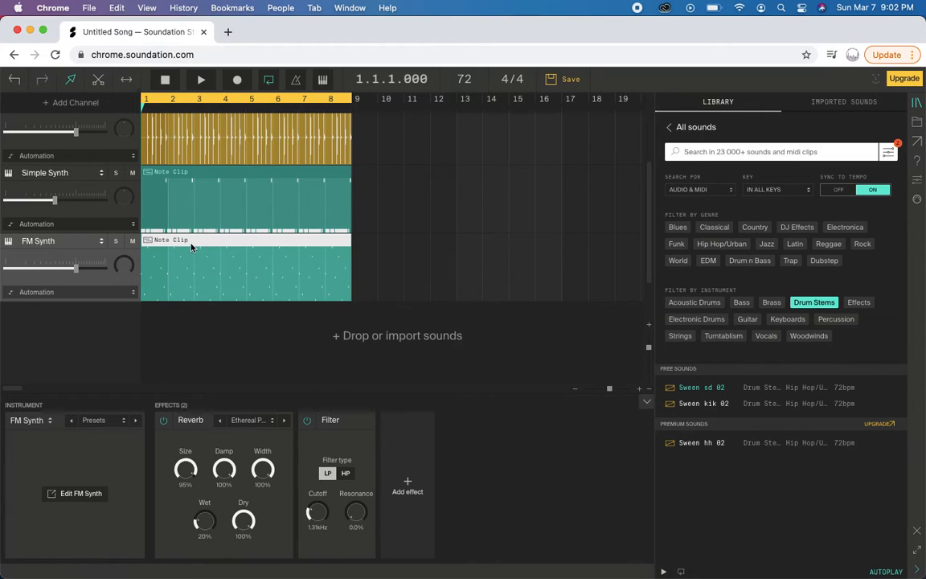
left_click(67, 243)
left_click(61, 225)
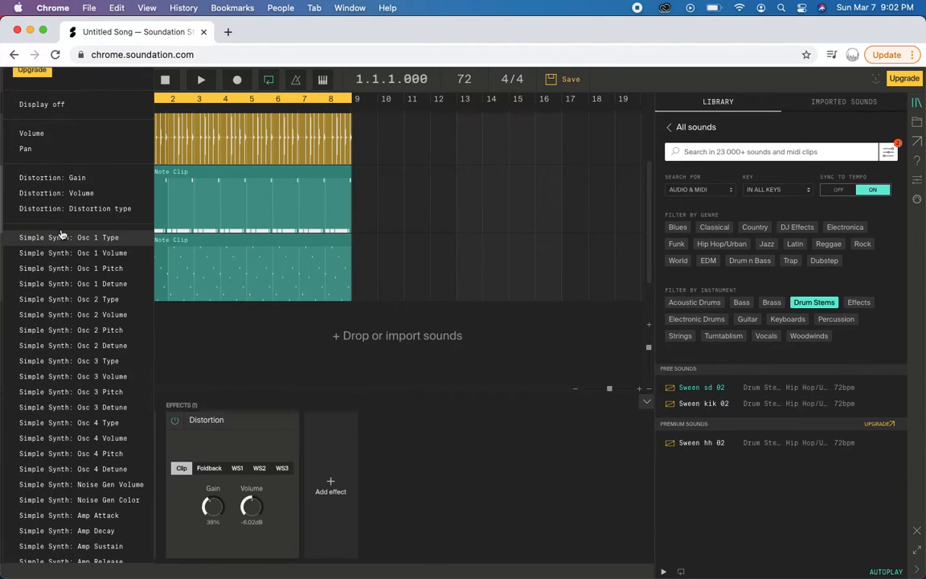
left_click(376, 272)
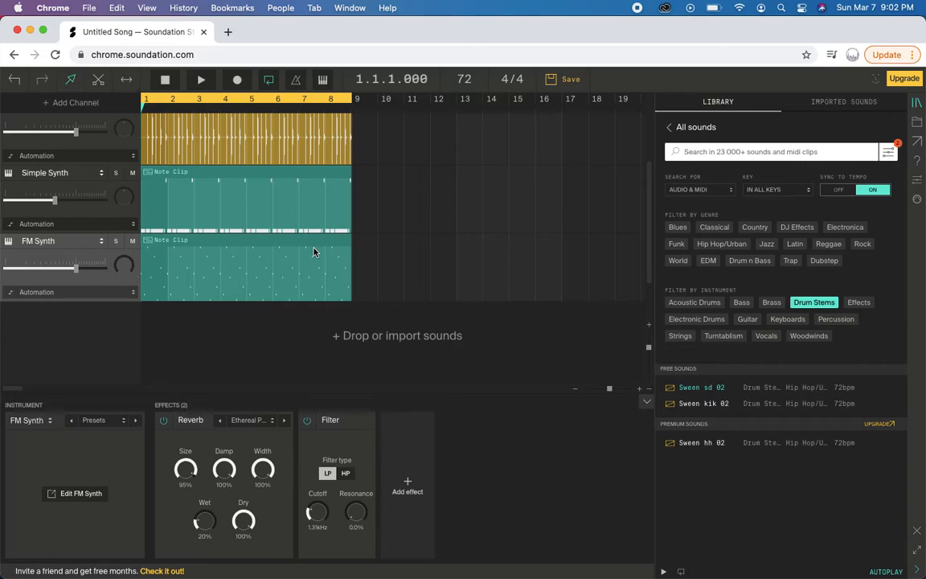
left_click_drag(313, 252, 292, 338)
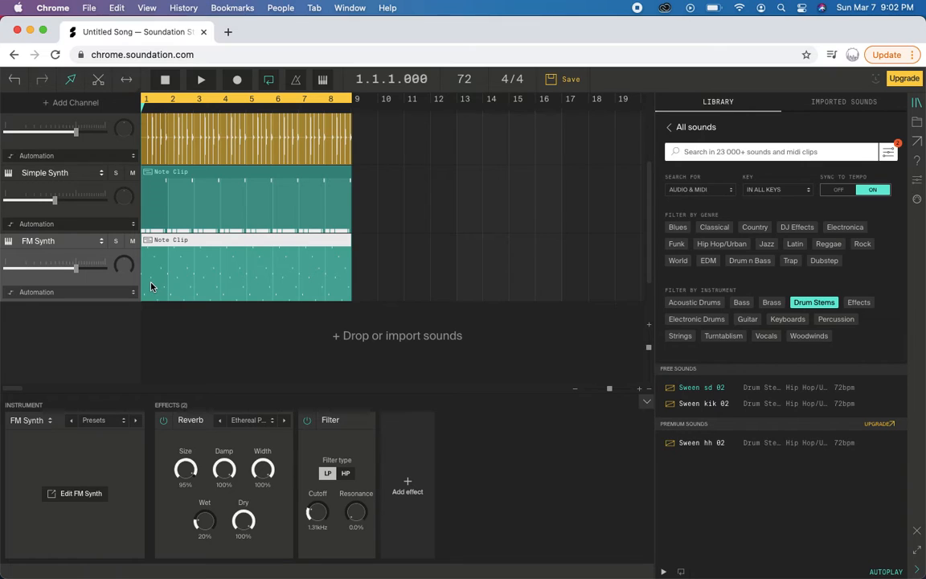
- Add a new instrument channel below the melody and set its instrument to FM Synth
left_click(61, 102)
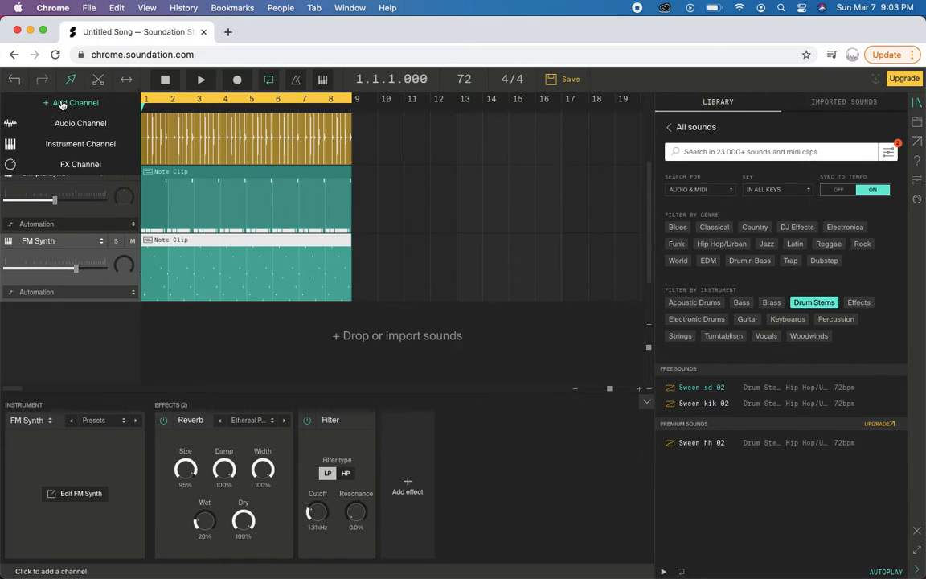
left_click(68, 145)
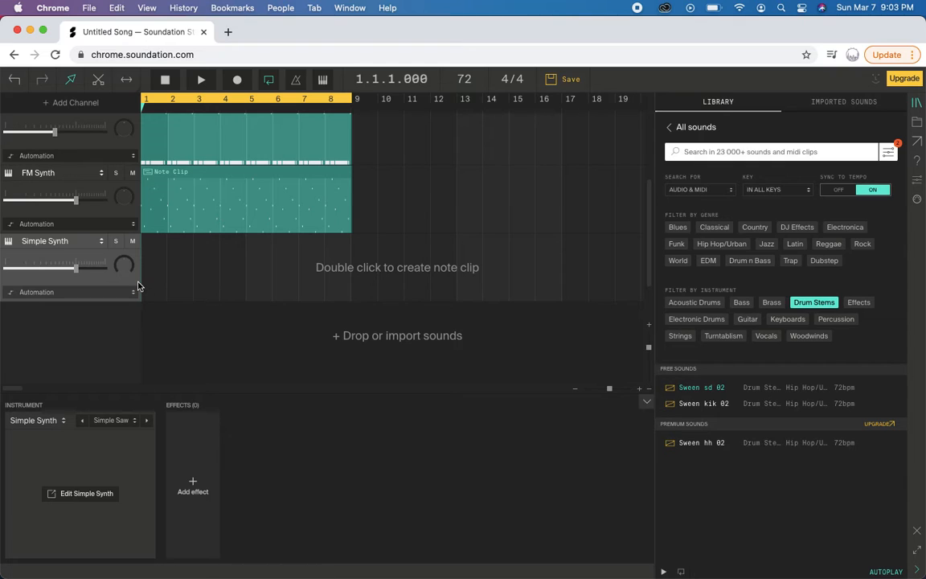
left_click(101, 241)
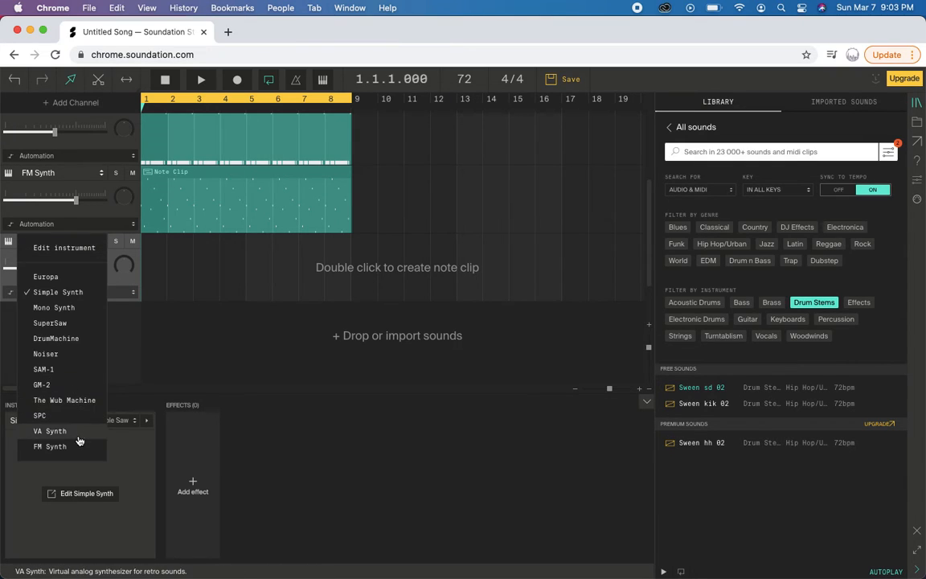
left_click(78, 444)
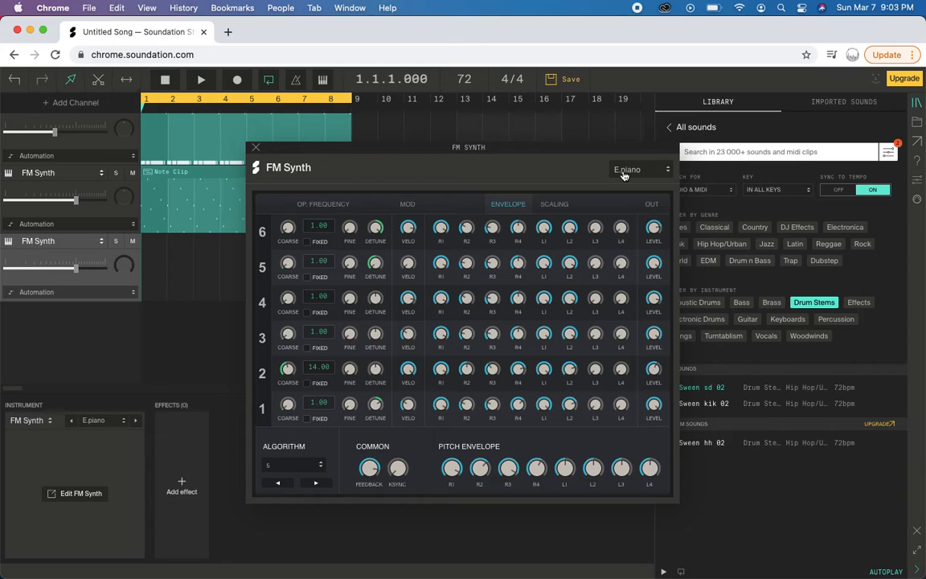
- Load the Piano 2 preset in the new FM Synth channel and close the instrument editor
left_click(624, 172)
scroll(640, 482, "down", 5)
scroll(645, 420, "up", 1)
scroll(659, 386, "up", 3)
scroll(657, 370, "down", 1)
left_click(640, 356)
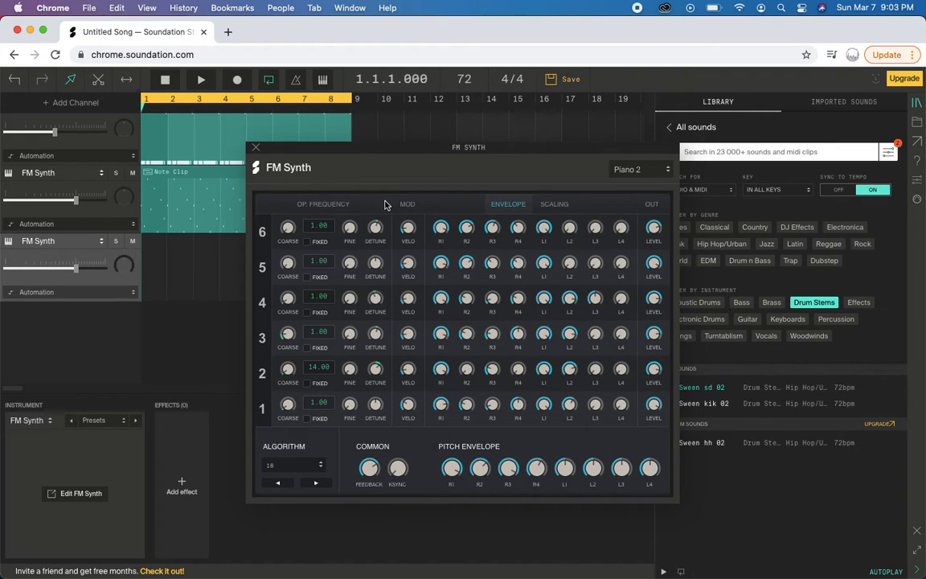
left_click(255, 147)
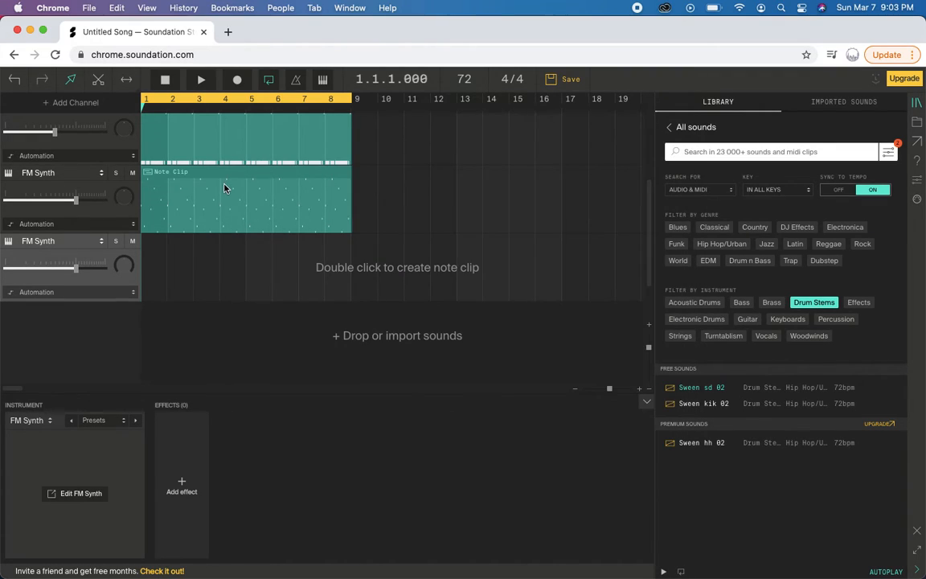
- Copy the eight-bar melody note clip from the first FM Synth channel to bar 1 of the new FM Synth channel
left_click(225, 188)
left_click_drag(225, 188, 225, 268)
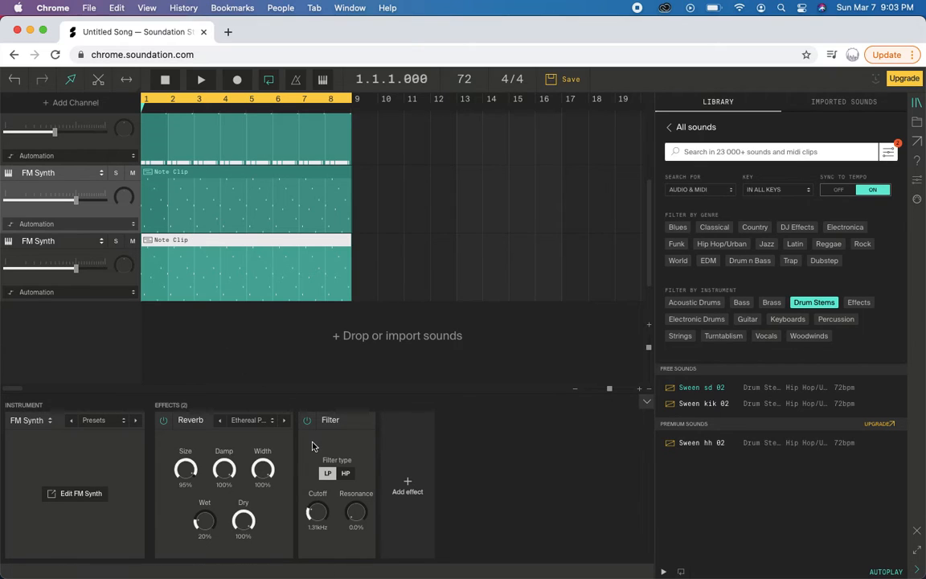
- Lower the Filter cutoff on the first FM Synth channel to 357.7 Hz and play the beat back
left_click(309, 512)
left_click_drag(309, 513, 309, 521)
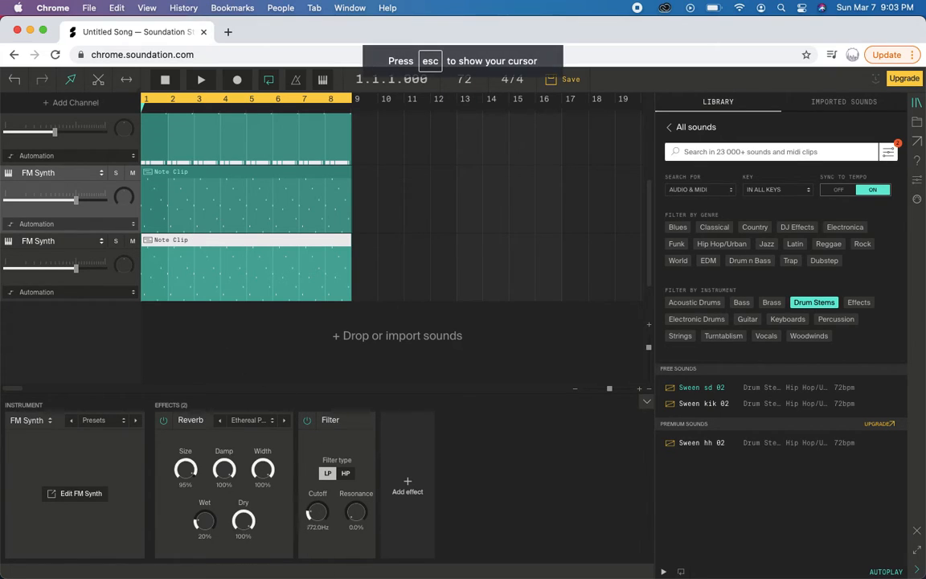
key("space")
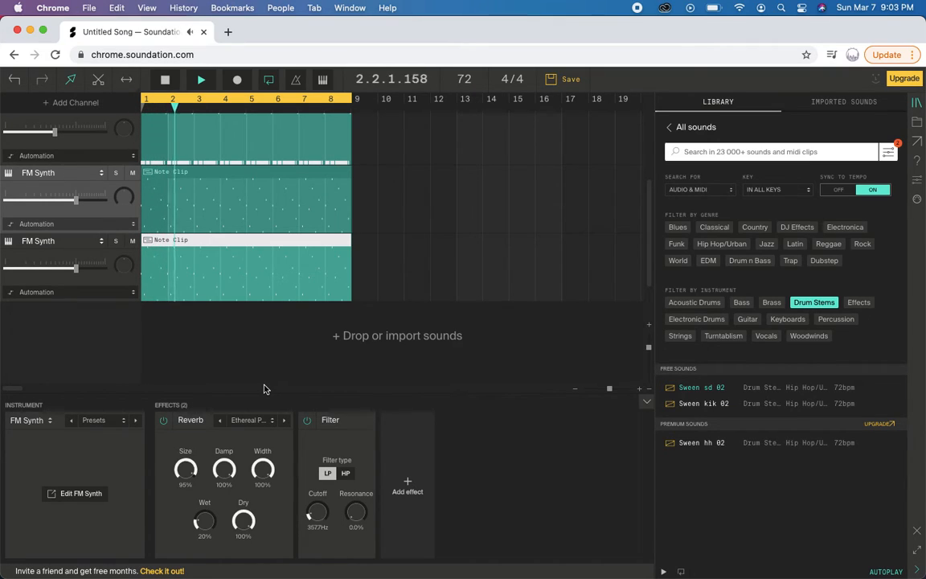
key("space")
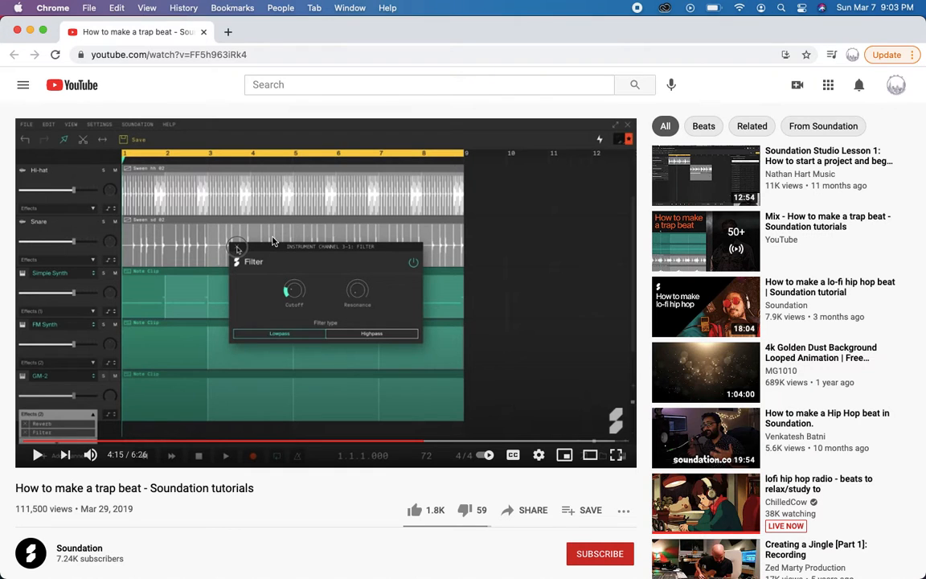
- Watch the tutorial's note editing for the layered instrument clip in YouTube, pause it and return to Soundation
left_click(273, 241)
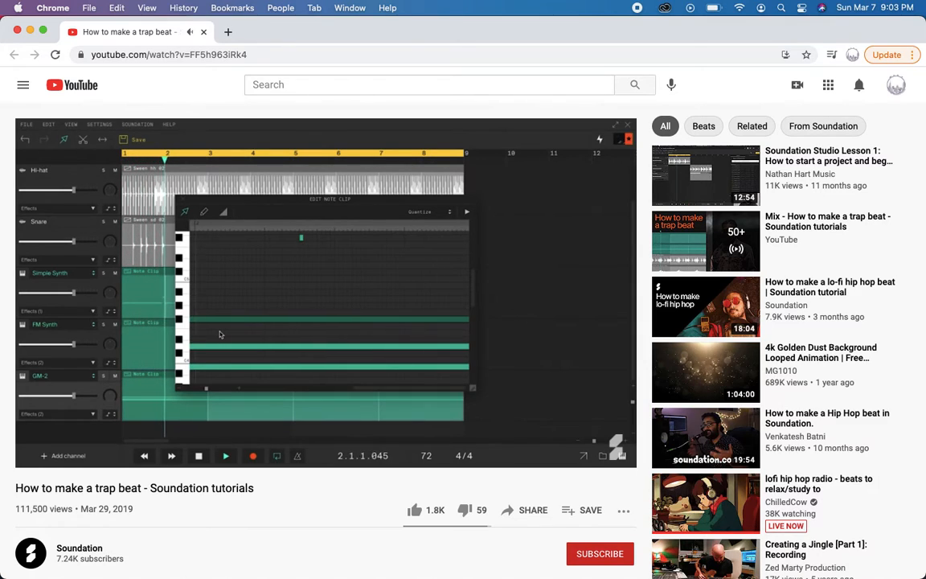
left_click(270, 246)
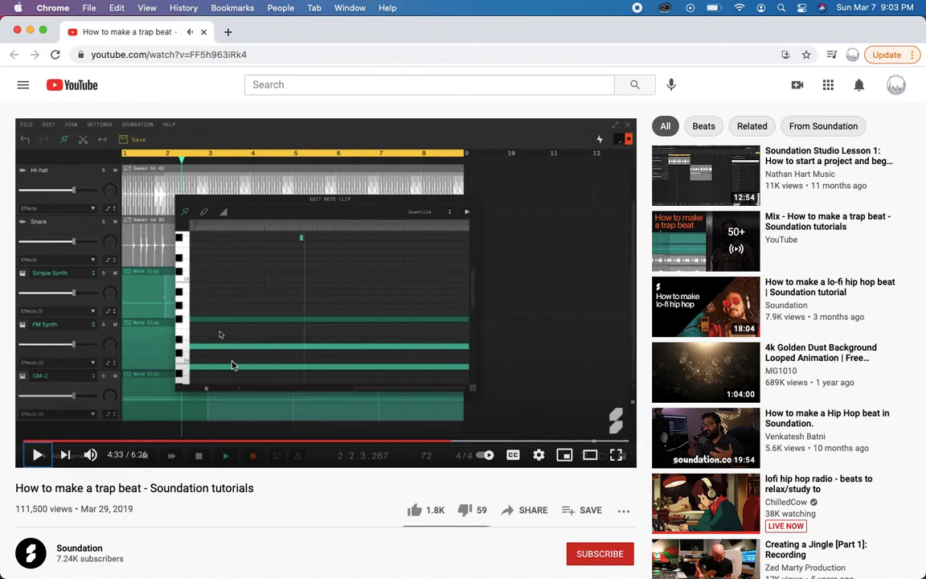
key("super+grave")
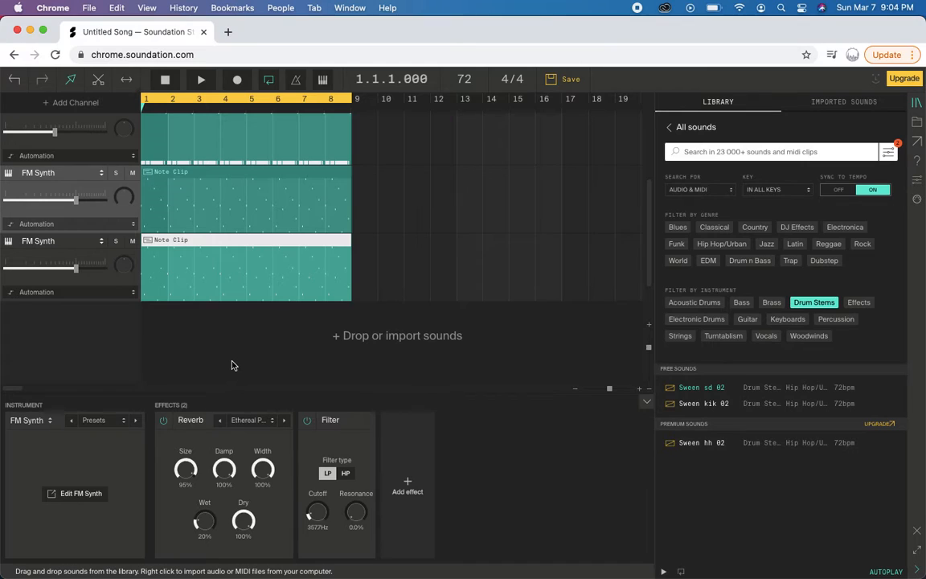
- Open the copied clip on the second FM Synth channel in an enlarged note editor and switch to YouTube to compare its notes
double_click(213, 279)
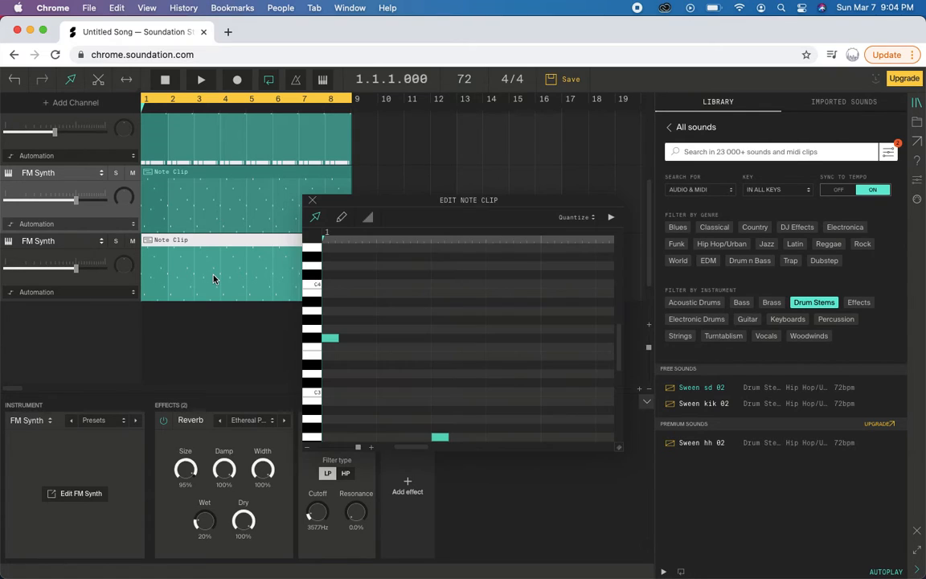
left_click_drag(380, 202, 87, 74)
left_click_drag(325, 319, 896, 557)
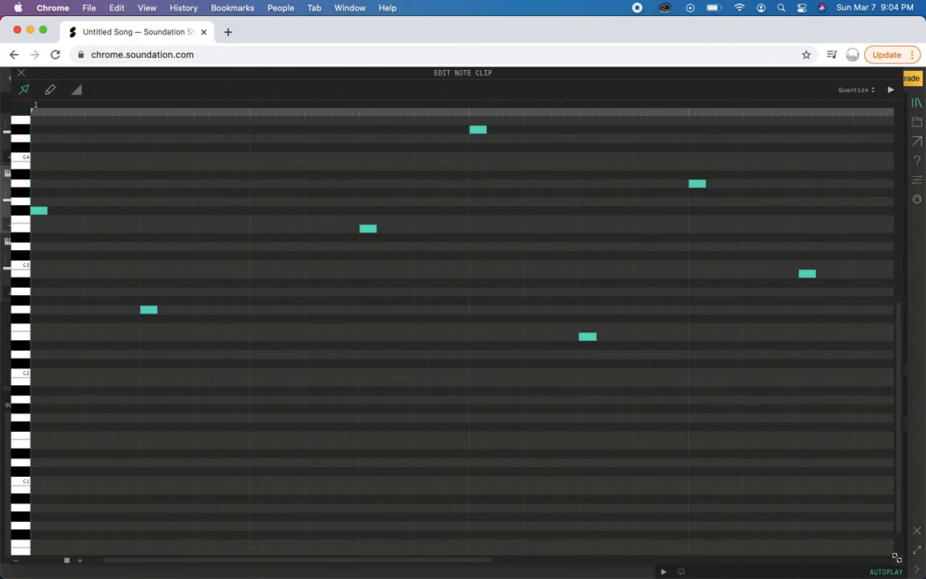
scroll(280, 519, "down", 3)
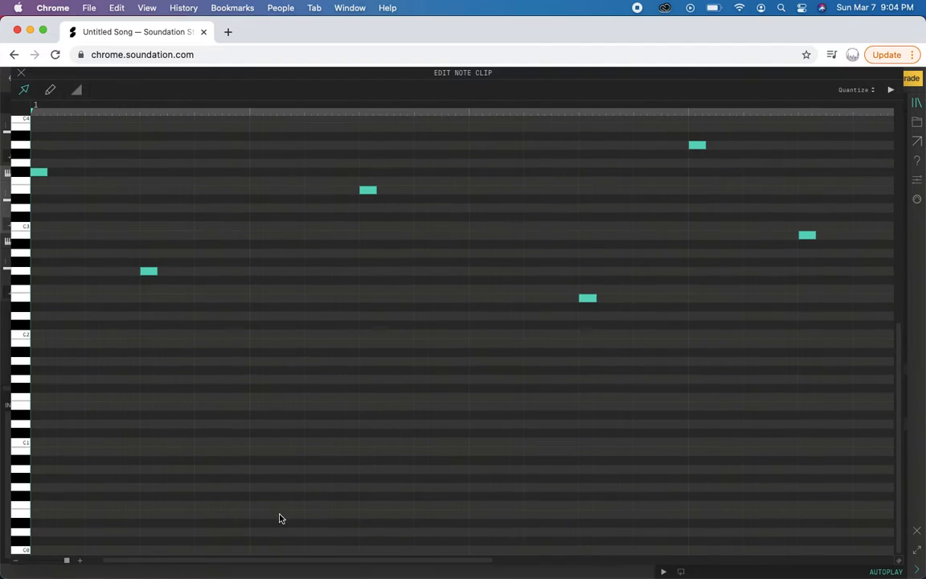
scroll(280, 519, "up", 15)
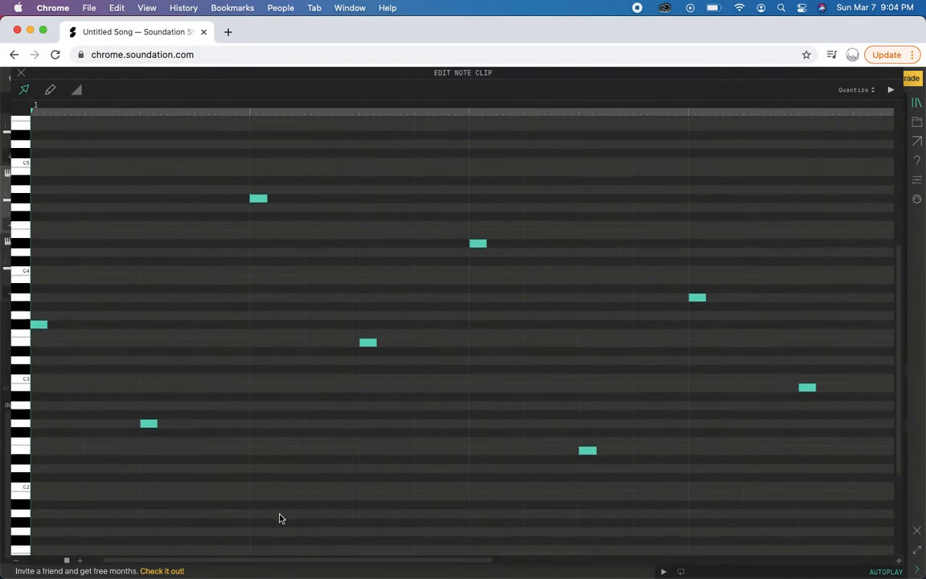
scroll(280, 518, "up", 1)
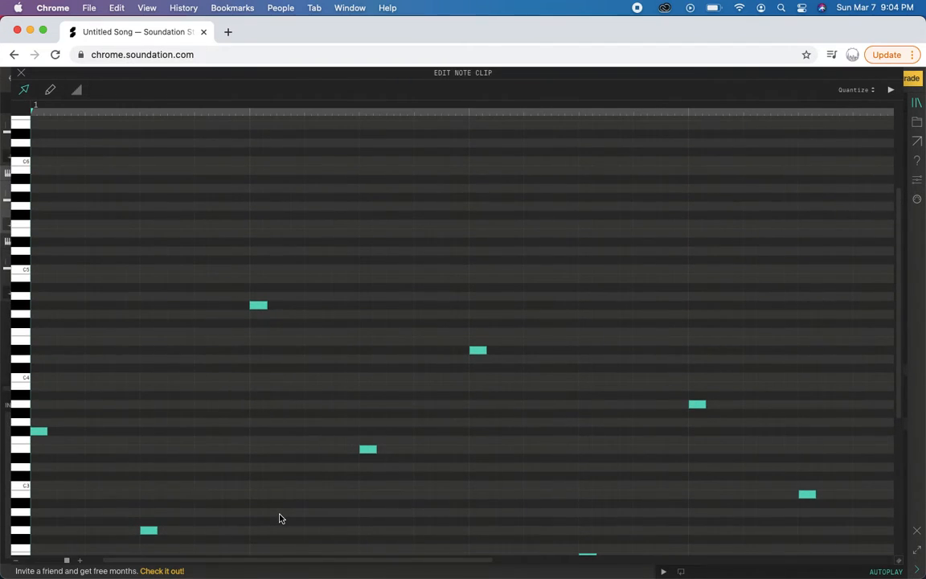
key("super+grave")
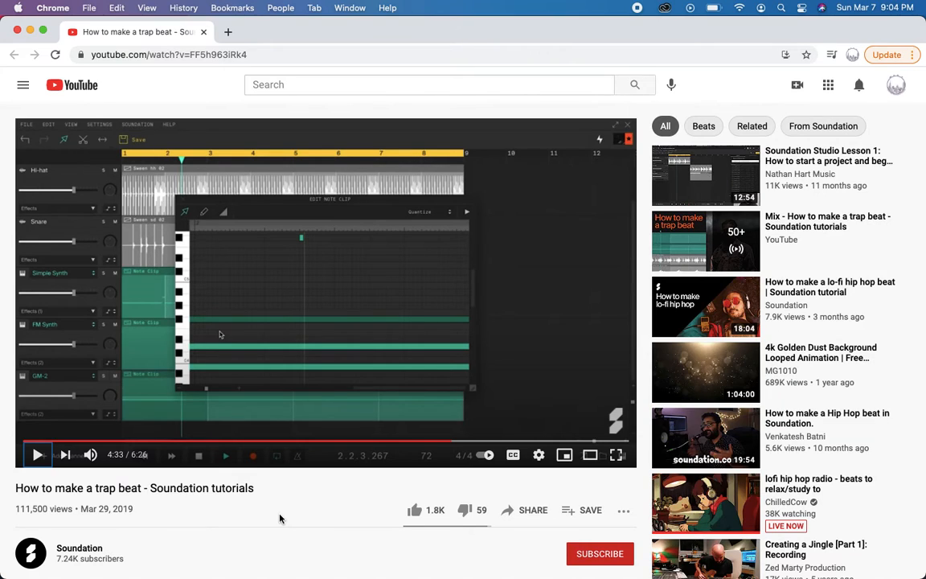
- Return to Soundation and draw a sustained B3 note from the start of bar 1 across the second FM Synth clip
key("super+grave")
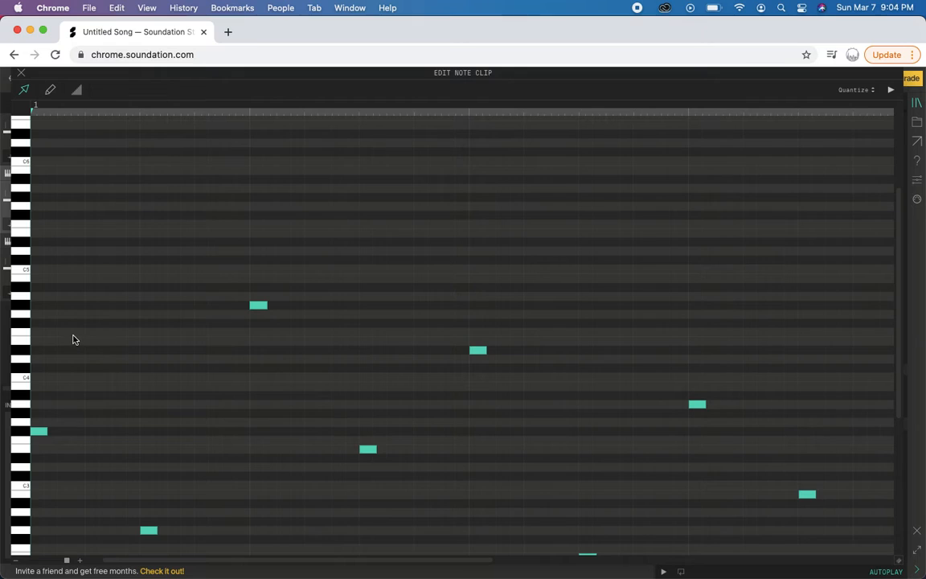
left_click_drag(45, 393, 229, 379)
mouse_move(38, 387)
left_mouse_down()
mouse_move(268, 368)
mouse_move(711, 396)
mouse_move(921, 372)
mouse_move(869, 387)
mouse_move(669, 401)
mouse_move(692, 398)
left_mouse_up()
scroll(442, 439, "left", 3)
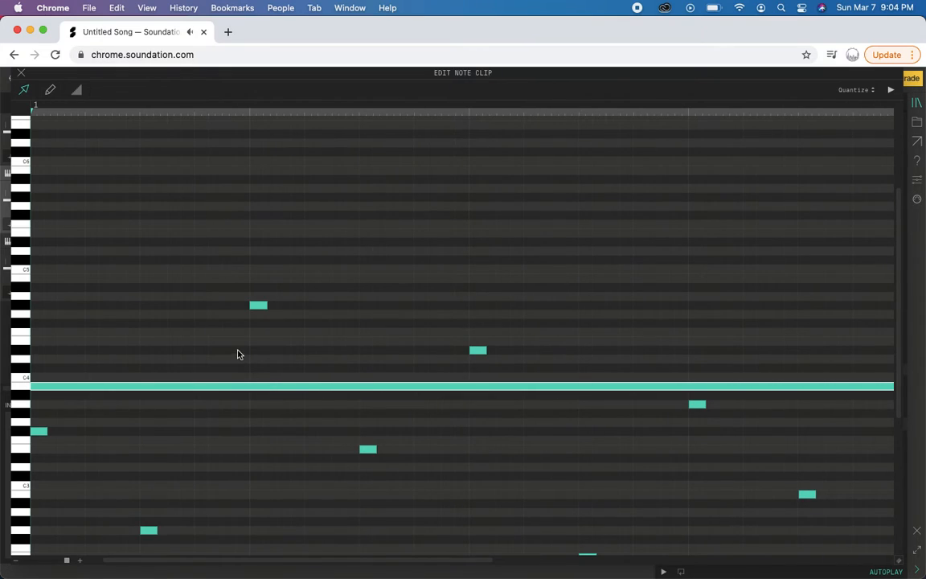
- Check the chord notes in the YouTube tutorial and add a sustained D4 note in Soundation, starting at bar 1
key("super+grave")
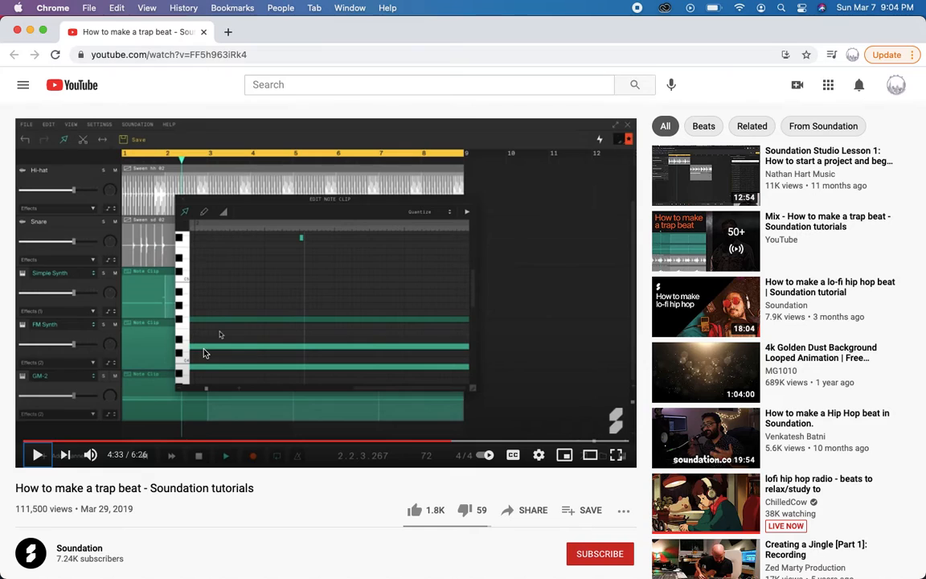
key("super+grave")
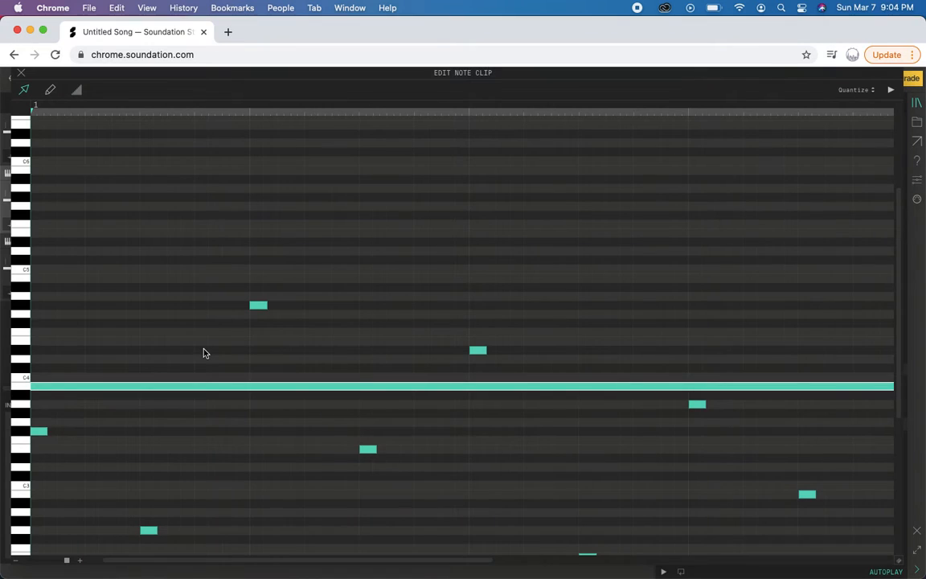
double_click(159, 361)
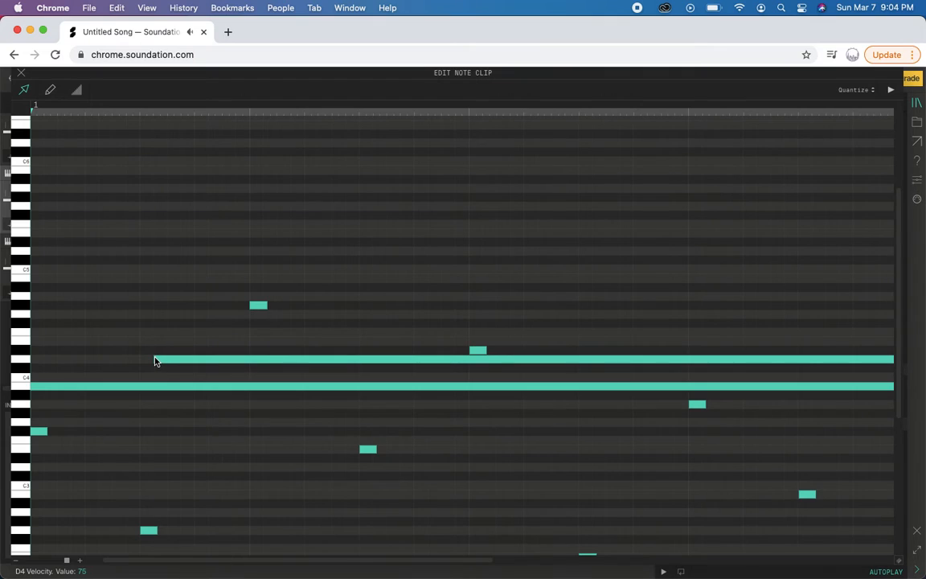
left_click_drag(155, 361, 33, 356)
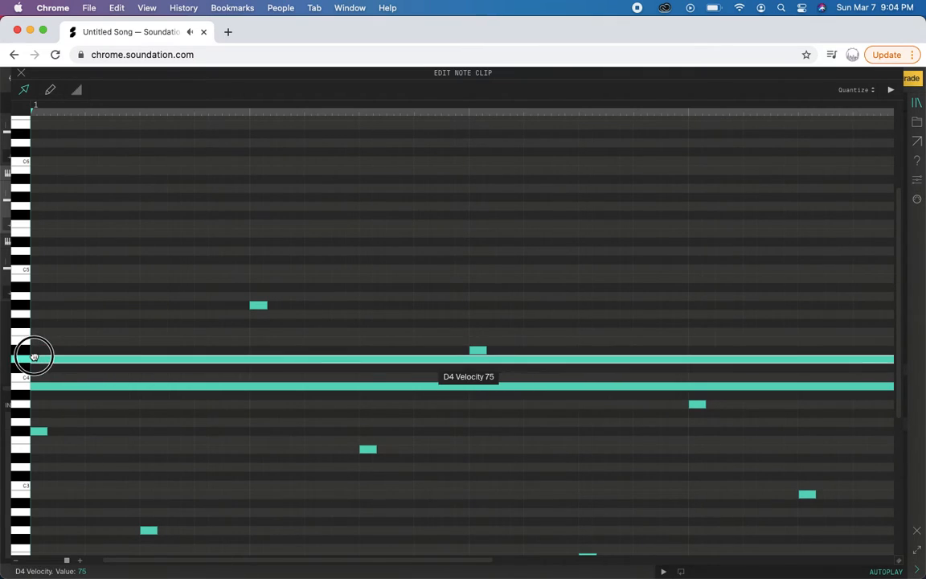
- Compare with the YouTube tutorial again and add a sustained F#4 note in Soundation from the start of bar 1
key("super+grave")
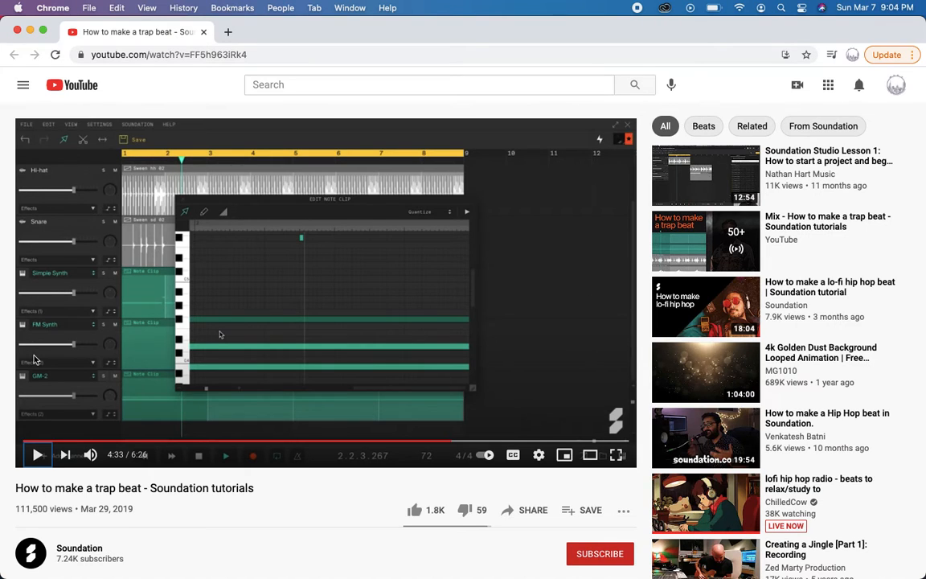
key("super+grave")
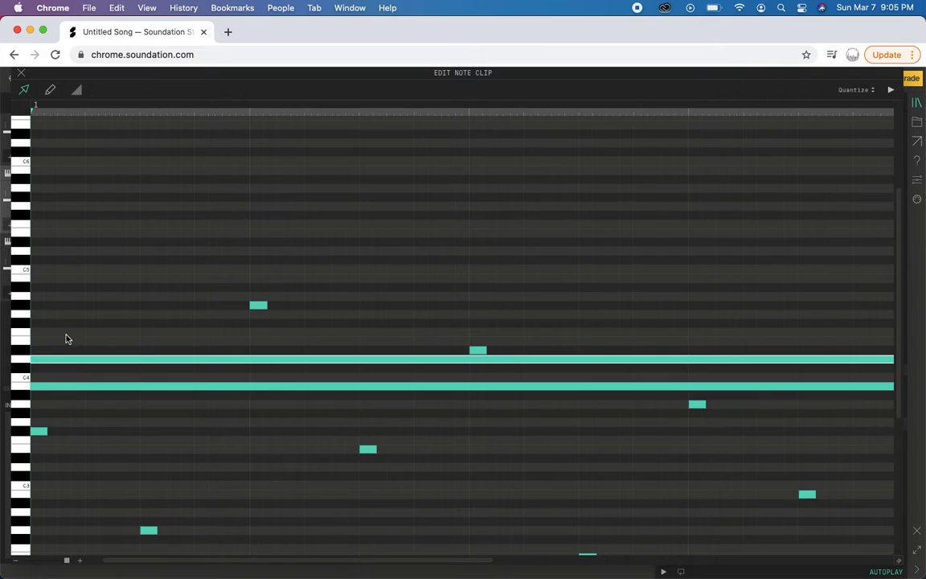
double_click(35, 323)
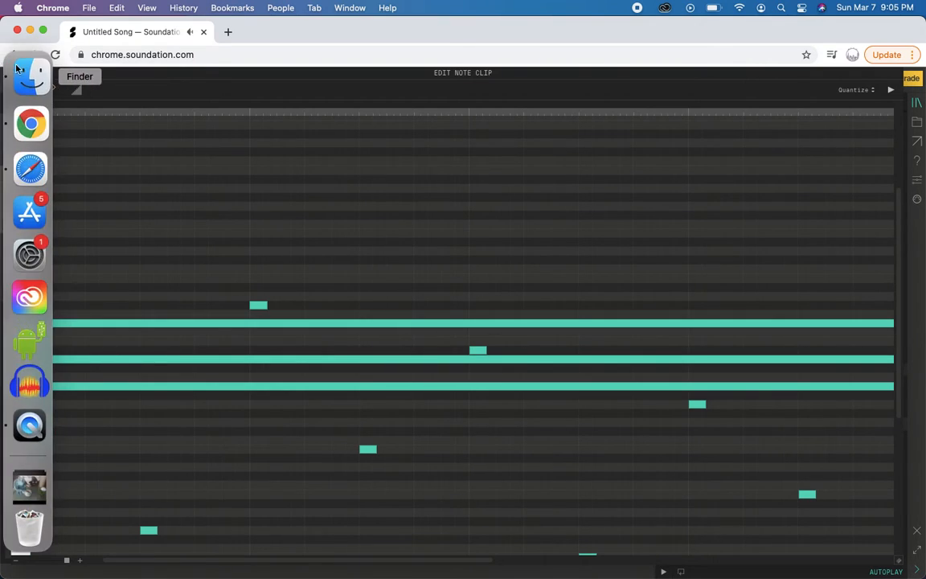
- Play a moment of the tutorial in YouTube after the chord section and pause it
key("super+grave")
key("space")
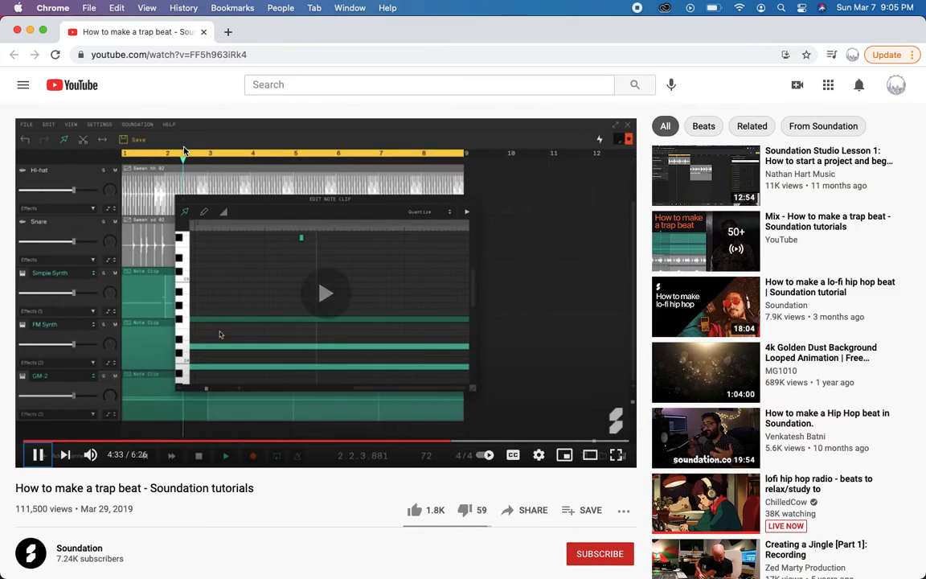
key("space")
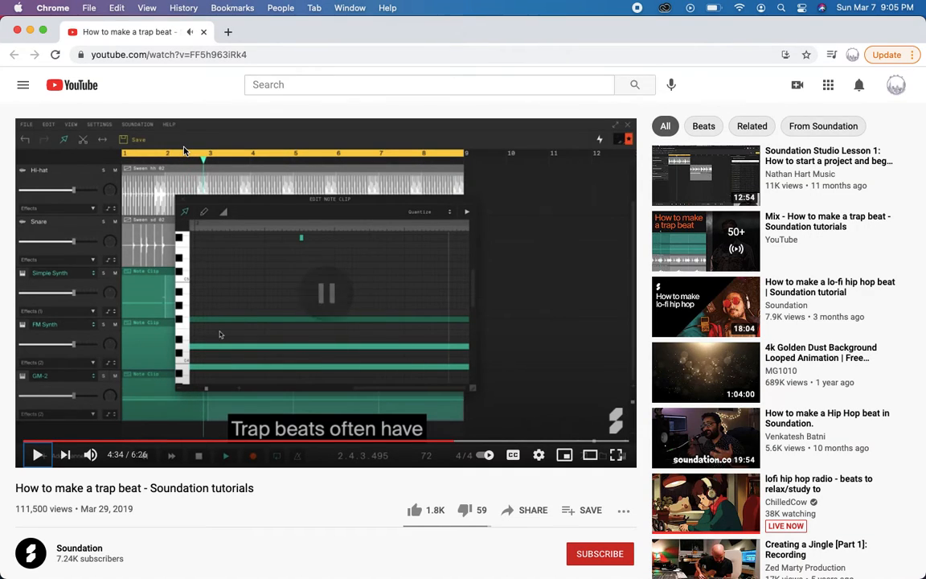
- Switch to Soundation, play back the layered chord clip, close the note editor and stop playback
key("super+grave")
key("space")
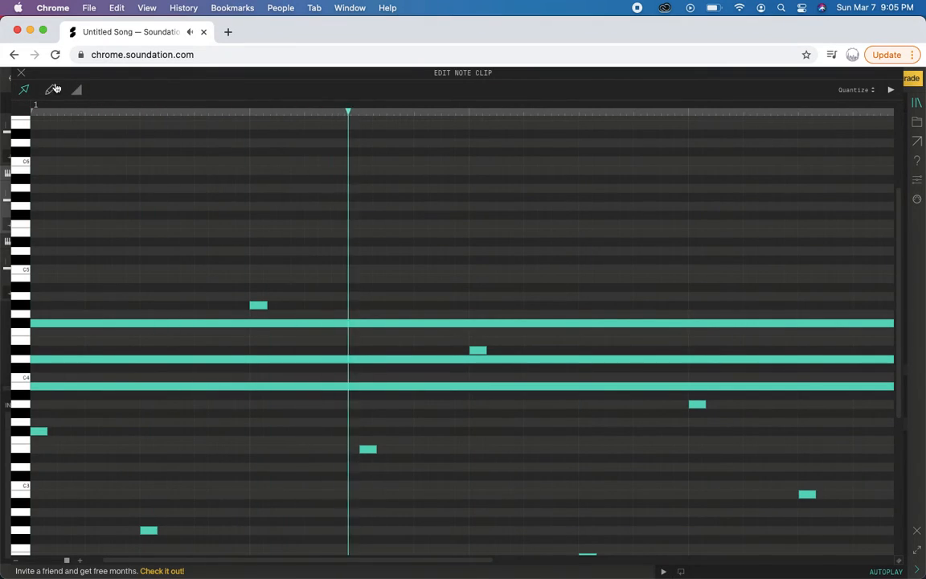
left_click(21, 72)
key("space")
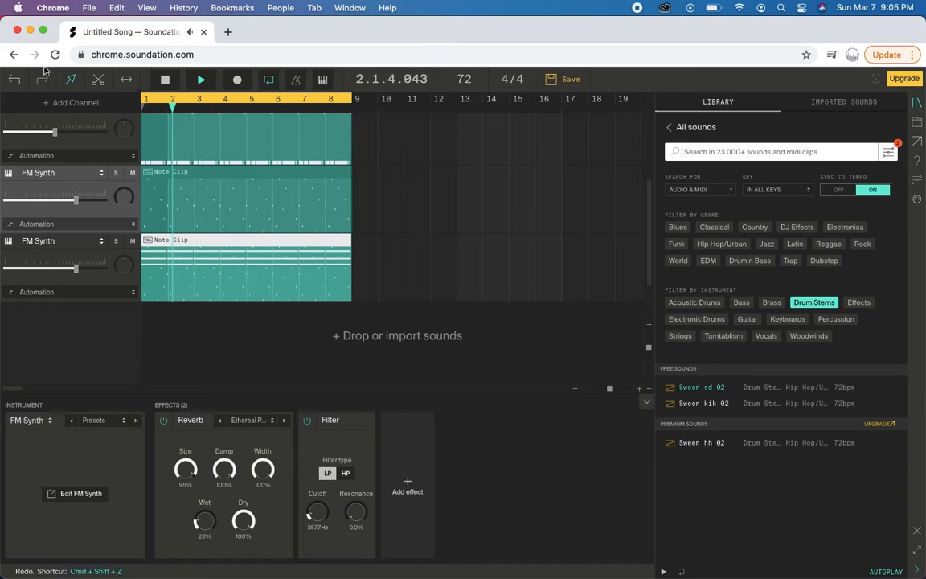
key("space")
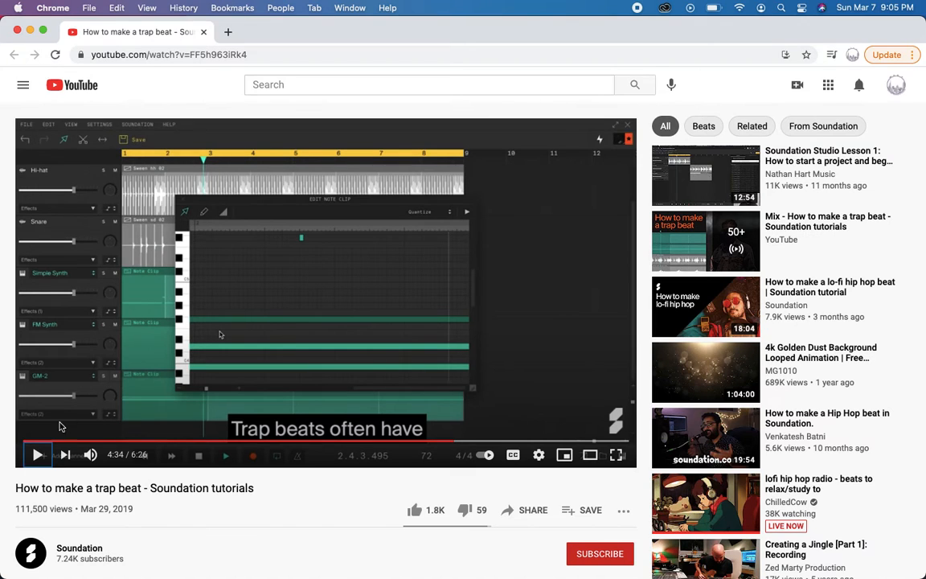
- Watch the tutorial's section on adding loops in YouTube and add an audio channel to the Soundation project
left_click(38, 455)
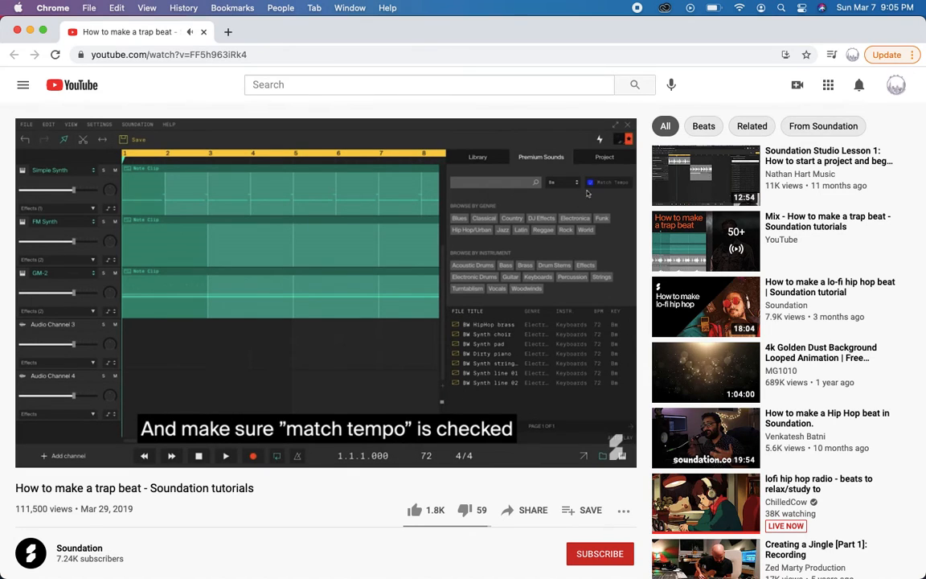
left_click(41, 456)
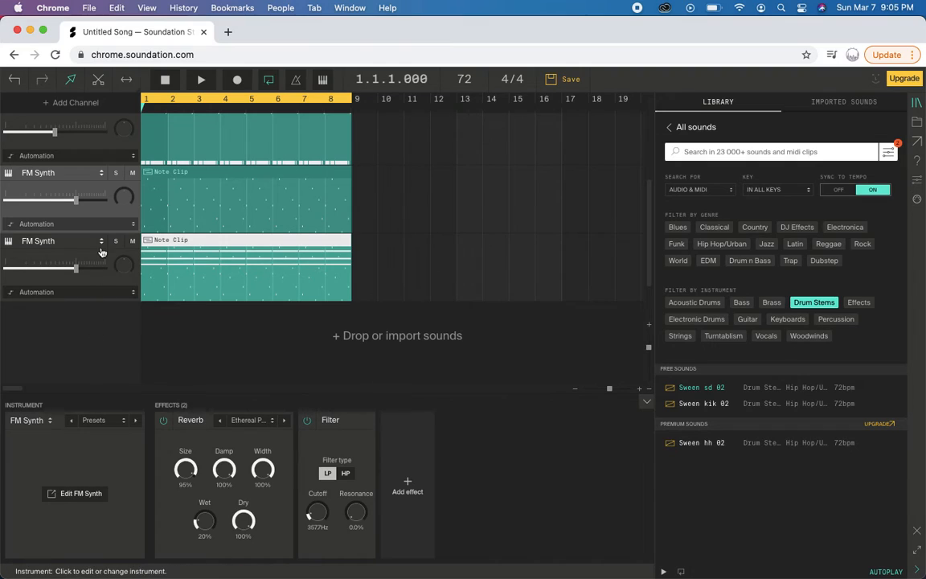
scroll(90, 183, "up", 1)
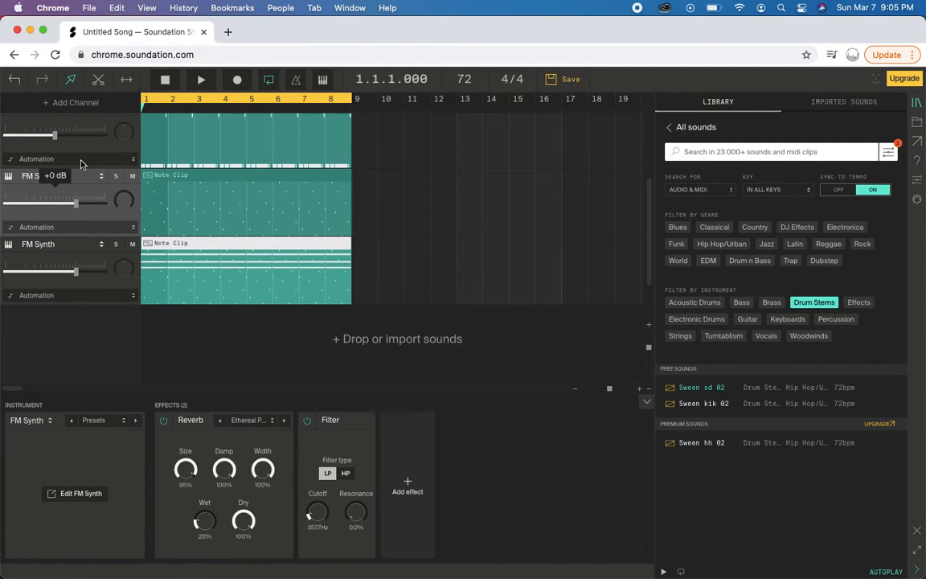
left_click(52, 106)
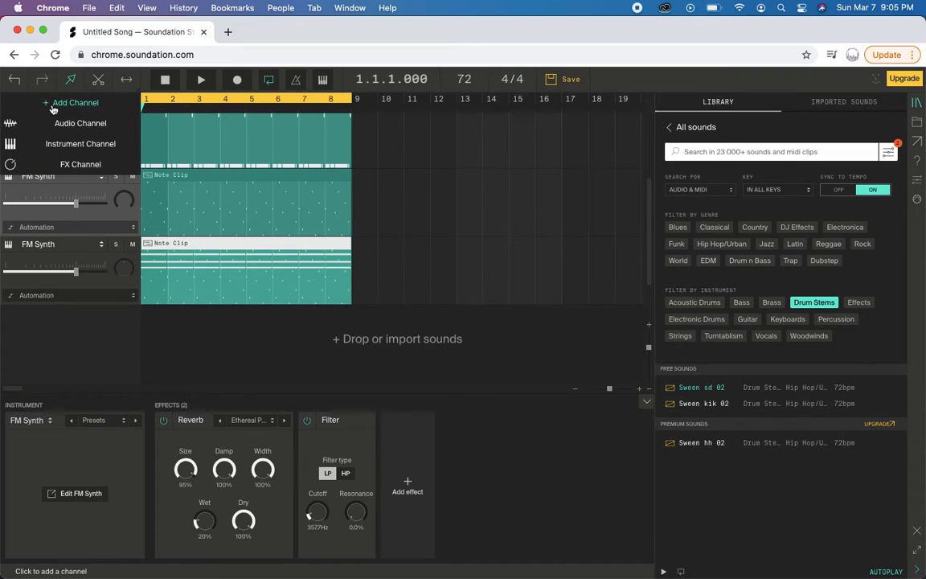
left_click(48, 123)
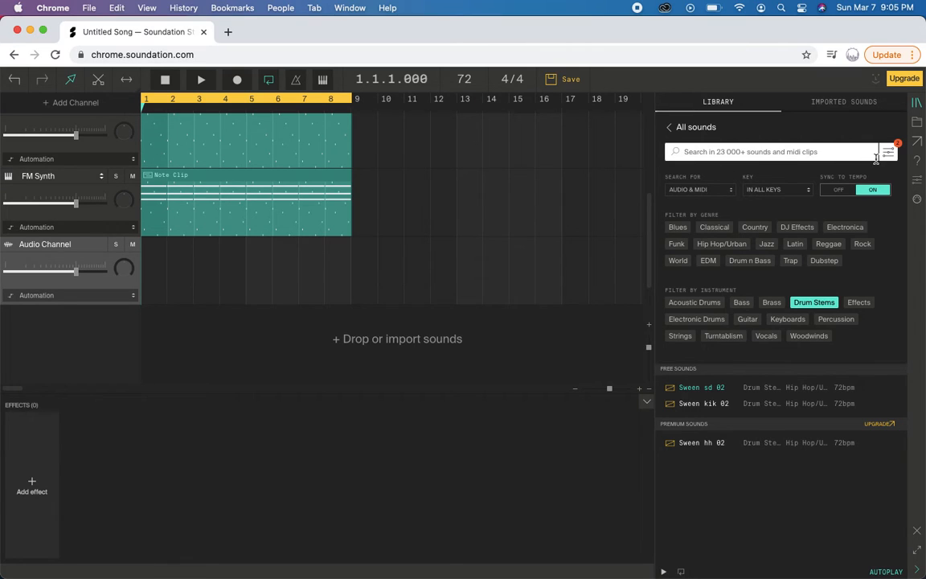
- Replay the tutorial's loop section in YouTube from 4:38, pause it and return to Soundation
key("super+grave")
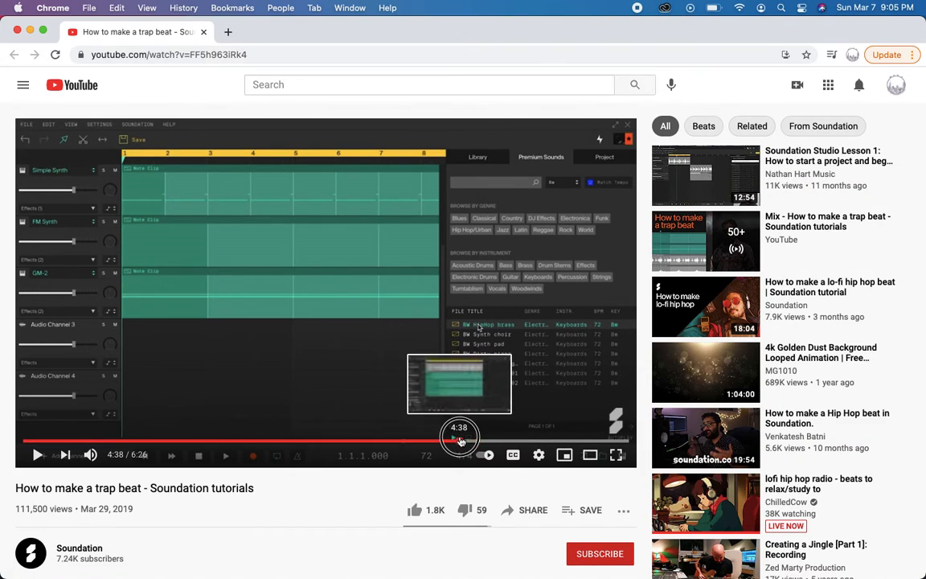
left_click(459, 441)
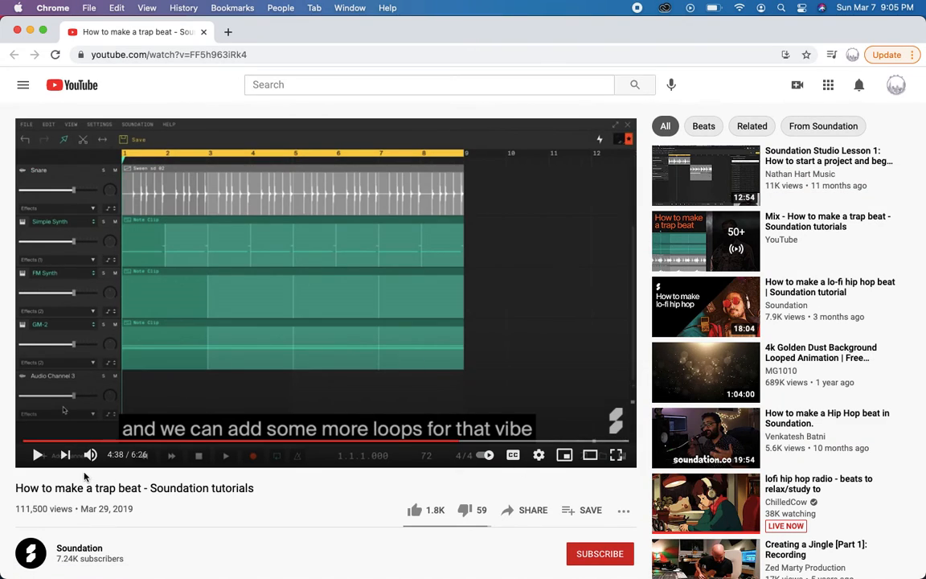
left_click(38, 455)
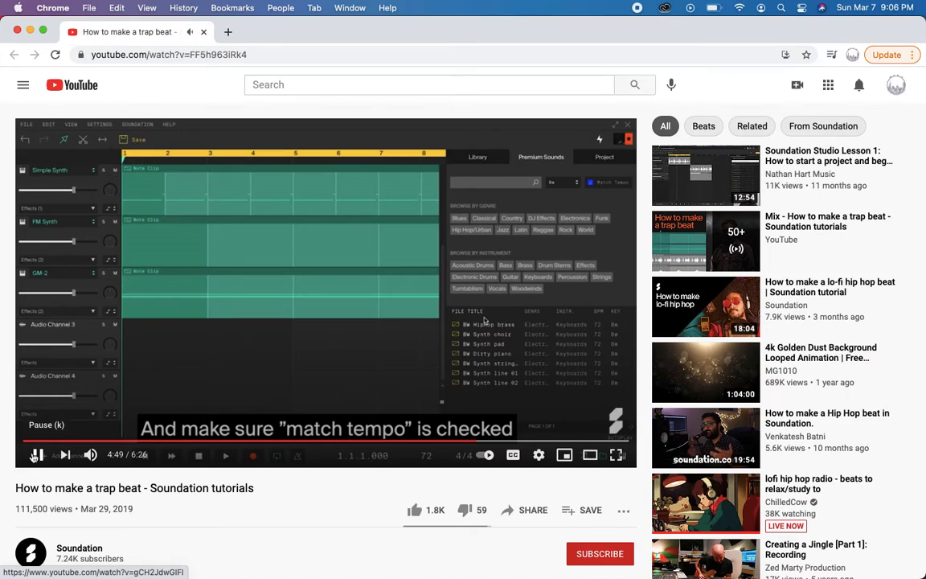
left_click(36, 455)
key("super+grave")
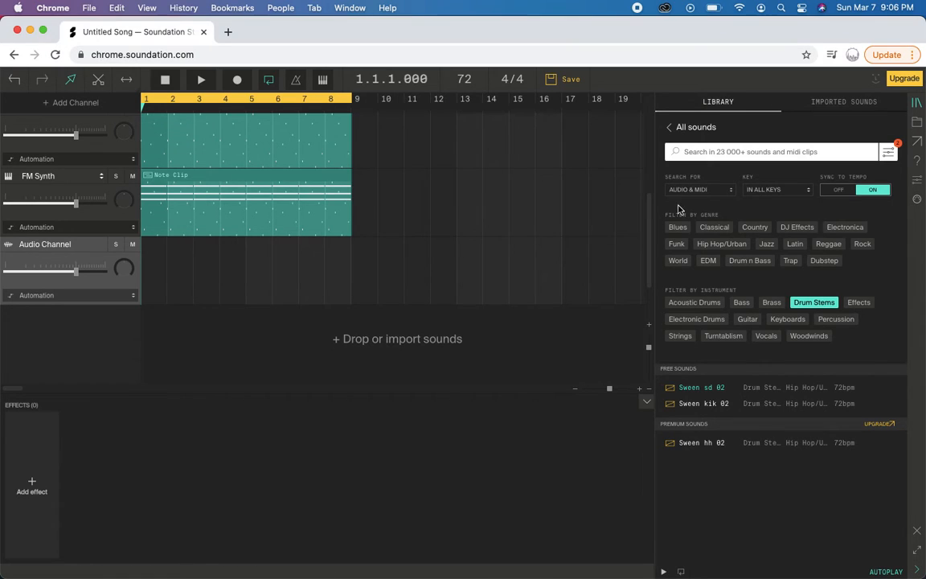
- Filter the sound library by the key Bm, as in the tutorial, and remove the Drum Stems instrument filter
left_click(804, 194)
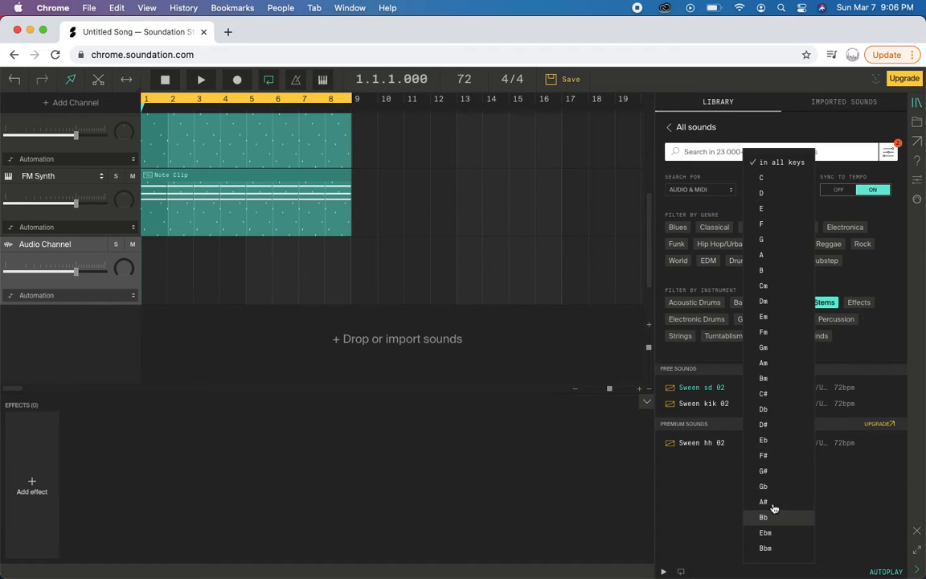
key("super+grave")
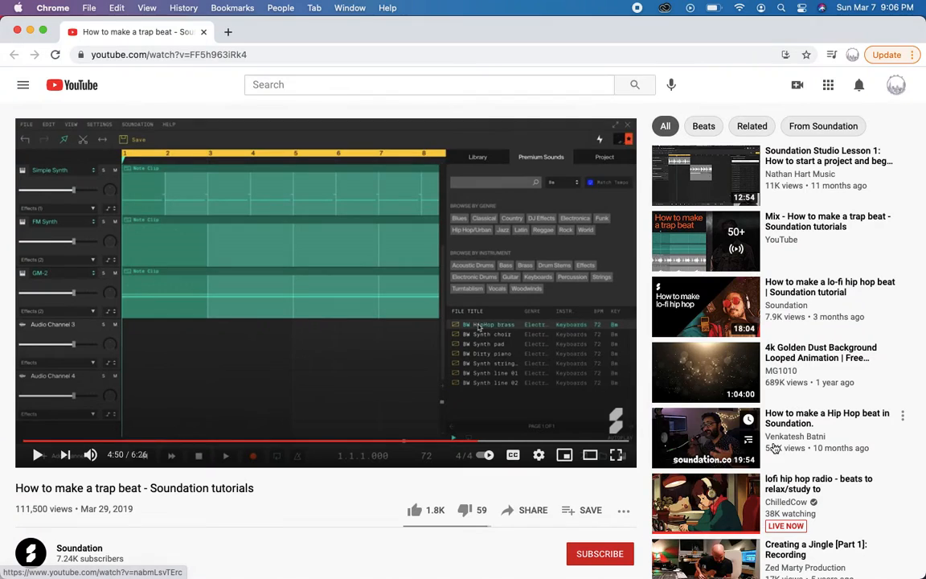
key("super+grave")
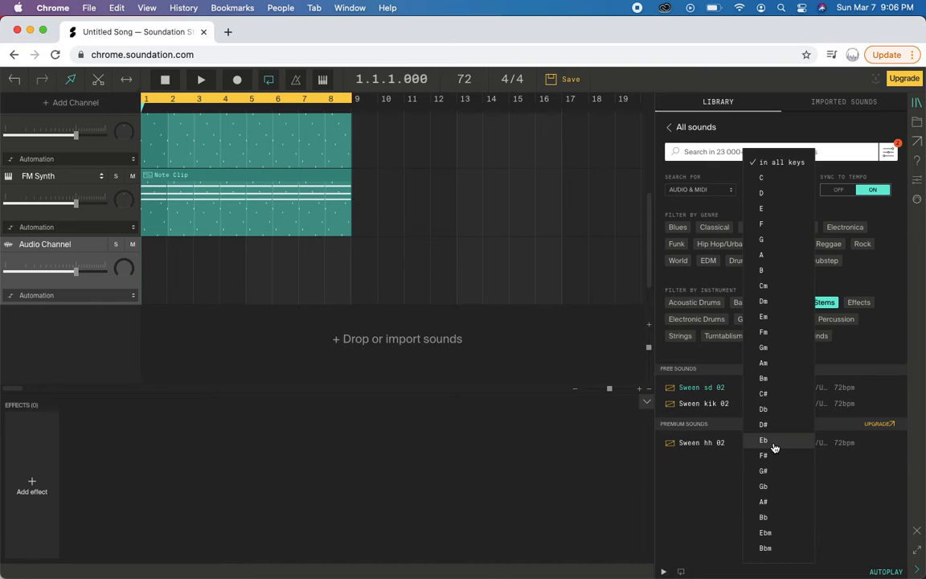
left_click(770, 378)
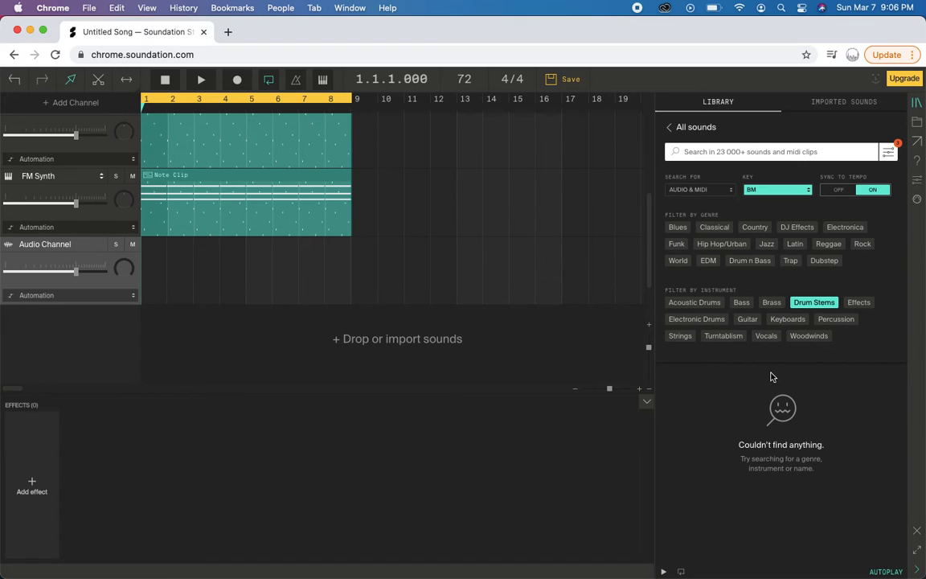
left_click(814, 302)
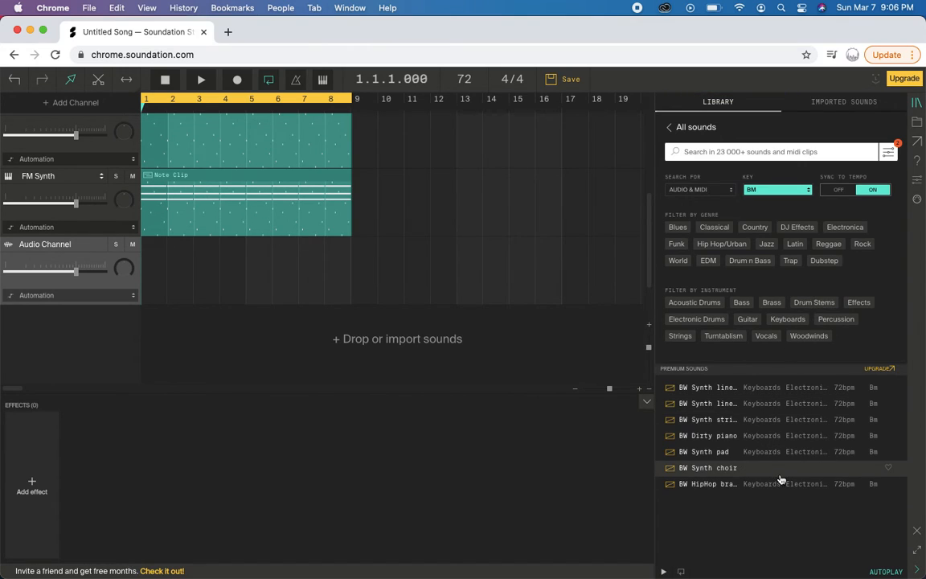
- Watch the next moments of the tutorial's loop selection in YouTube, pause it and return to Soundation
key("super+grave")
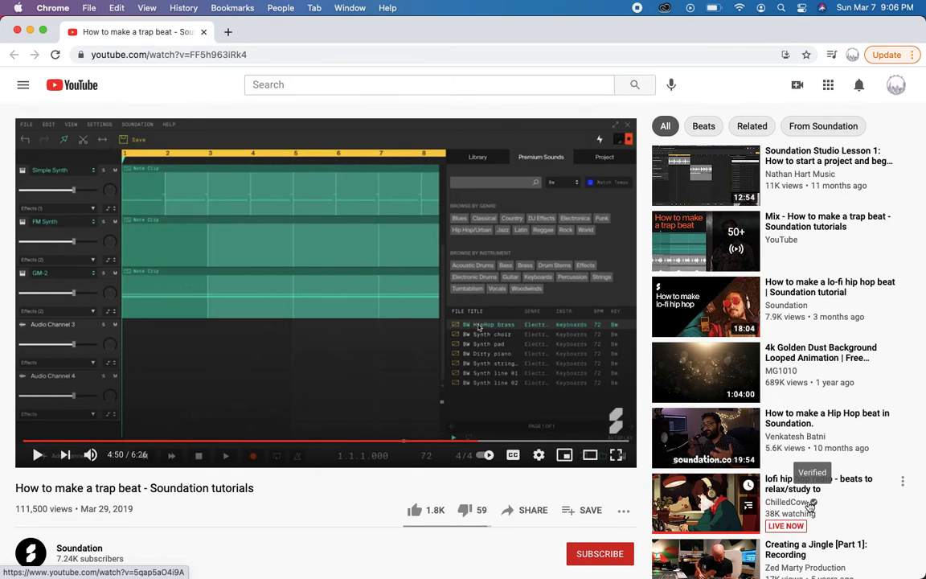
key("space")
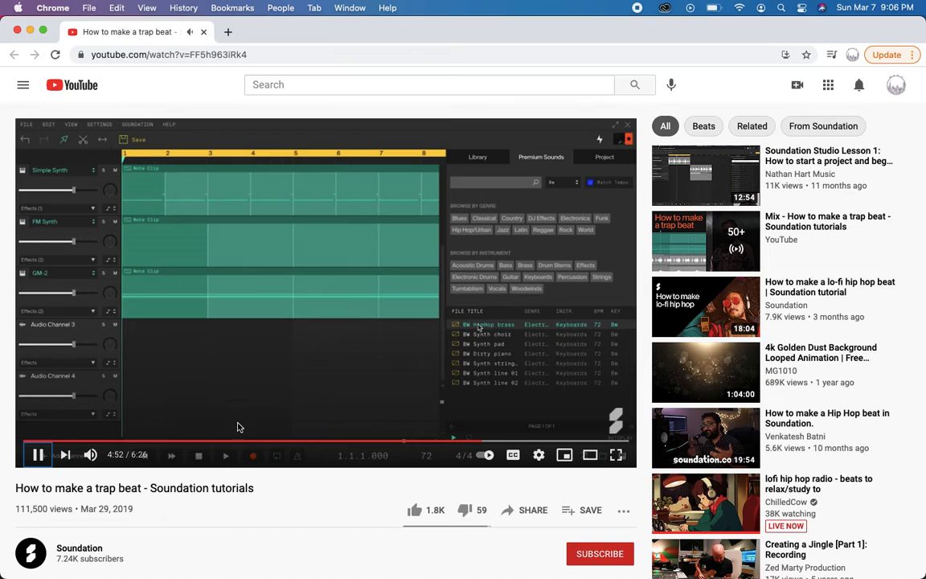
left_click(40, 455)
key("super+grave")
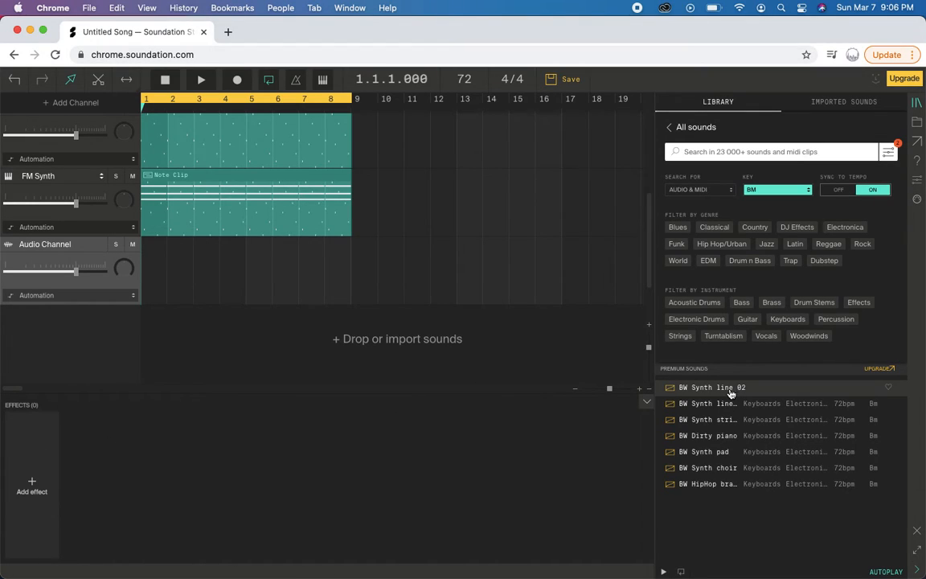
- Preview the BW HipHop brass loop and try to place it on the new audio channel, dismissing the premium upgrade offer
left_click(705, 485)
left_click_drag(705, 487, 181, 259)
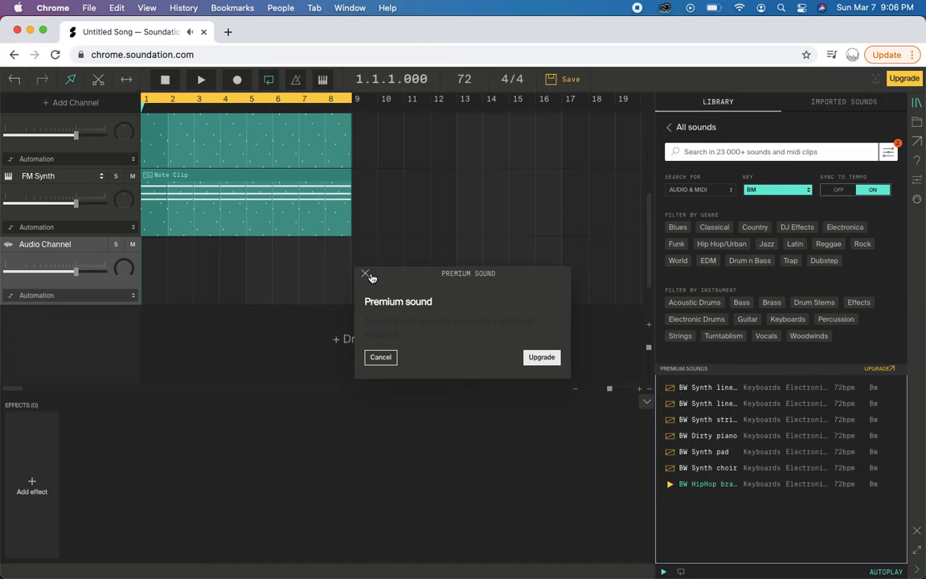
left_click(381, 357)
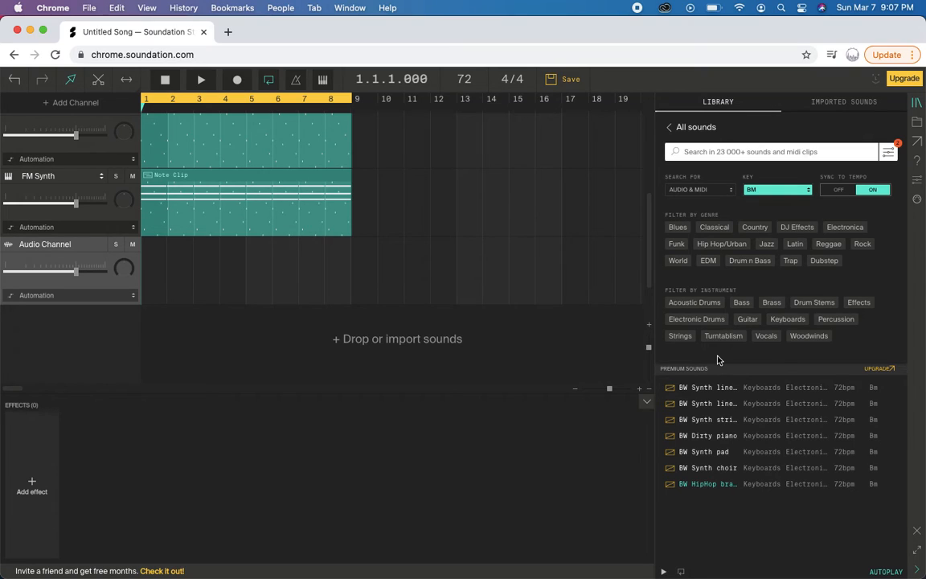
- Set the sound library's key filter back to all keys
left_click(799, 193)
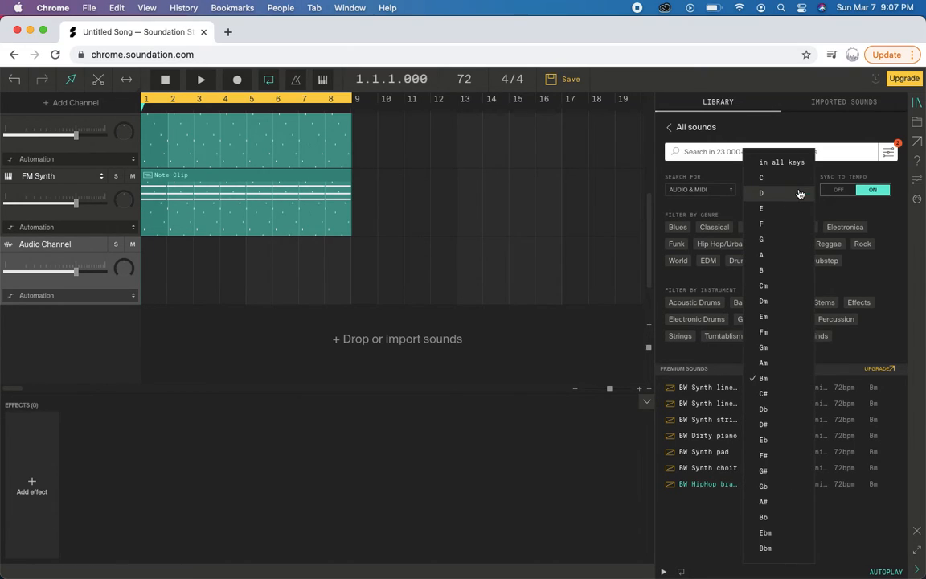
left_click(793, 163)
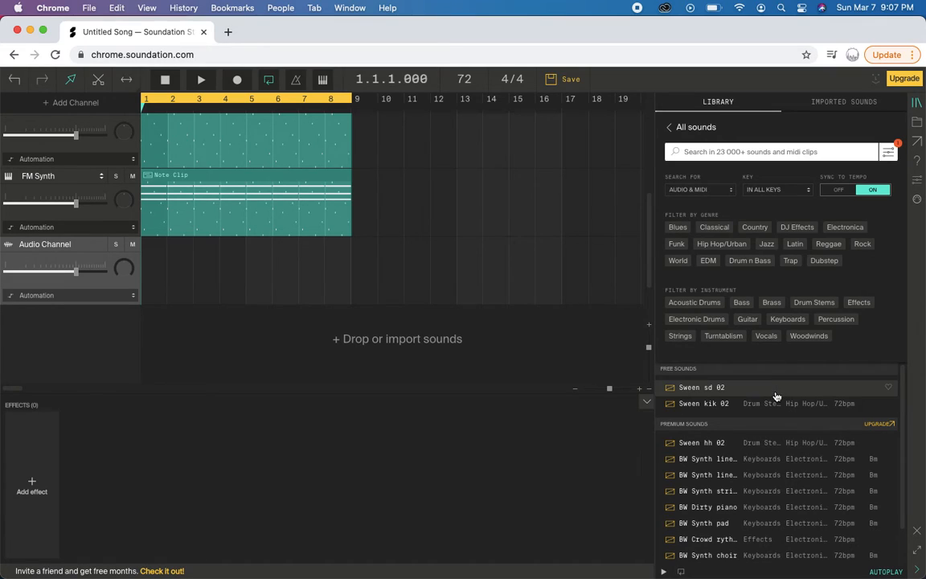
- Watch the tutorial's remaining loop layering and finished beat in YouTube, pause it at 6:00 and return to Soundation
key("super+grave")
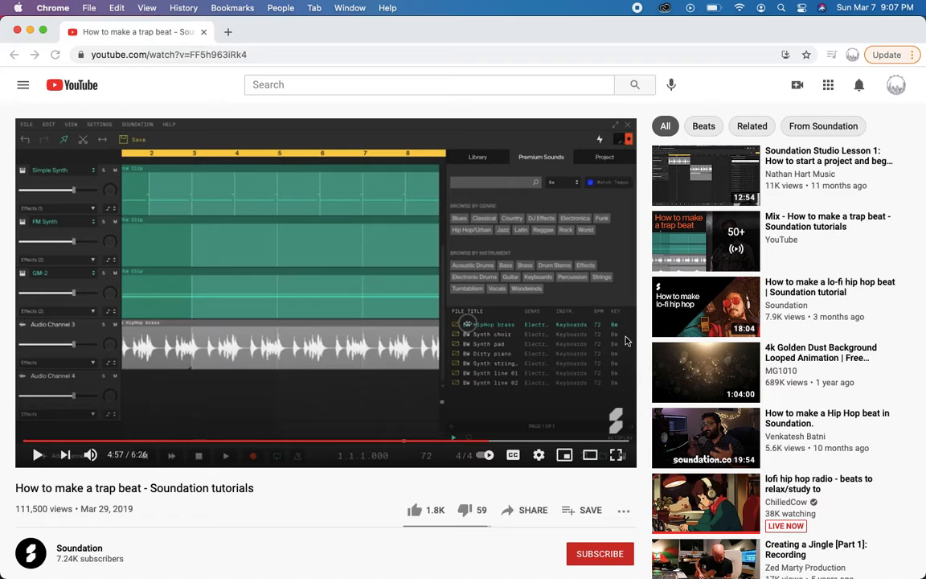
left_click(38, 455)
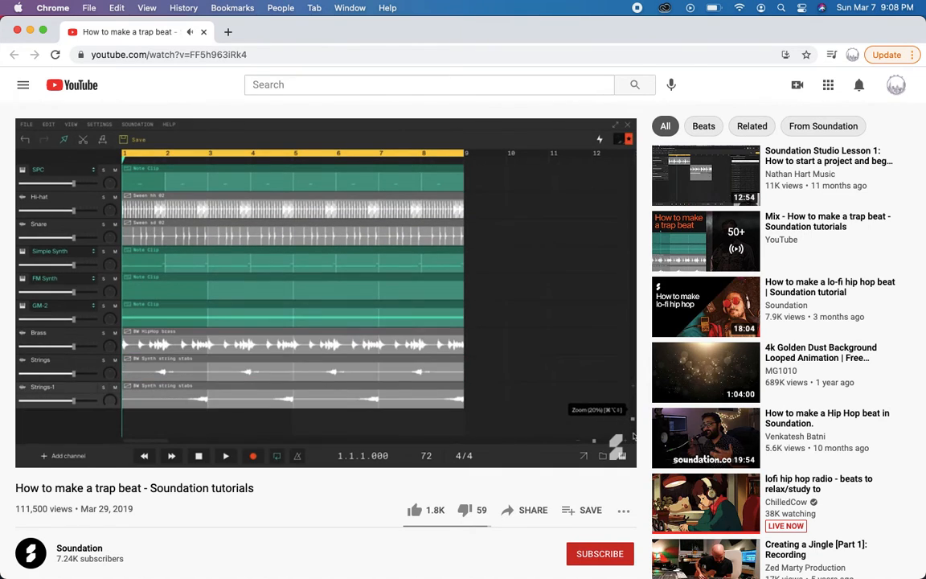
mouse_move(526, 364)
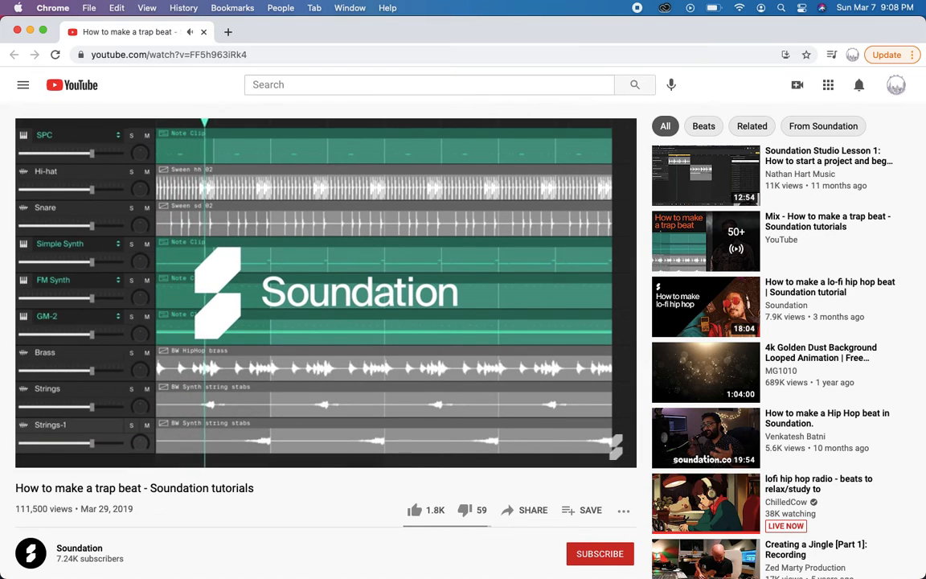
mouse_move(216, 307)
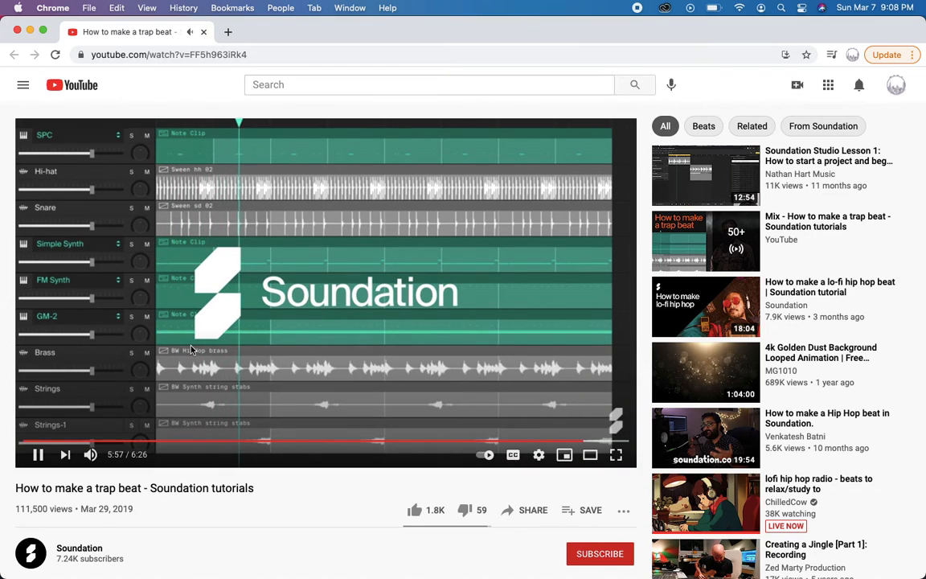
left_click(231, 228)
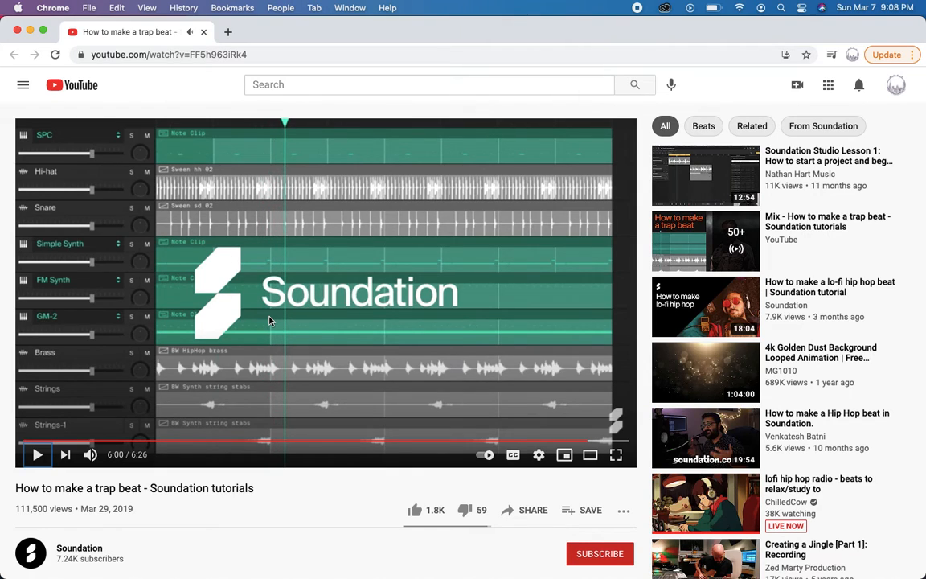
key("super+grave")
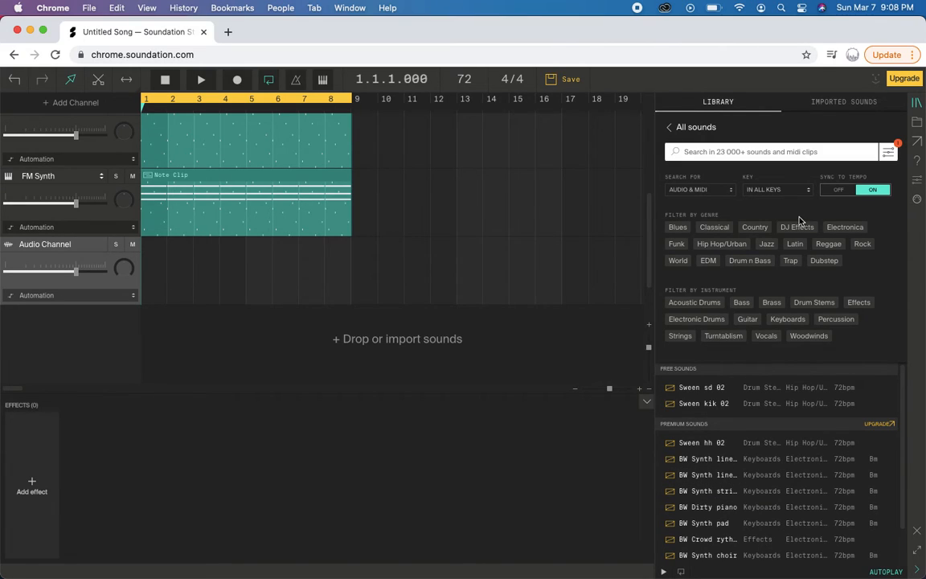
- Turn off the sound library's Sync to Tempo filter and browse the free sounds
left_click(837, 190)
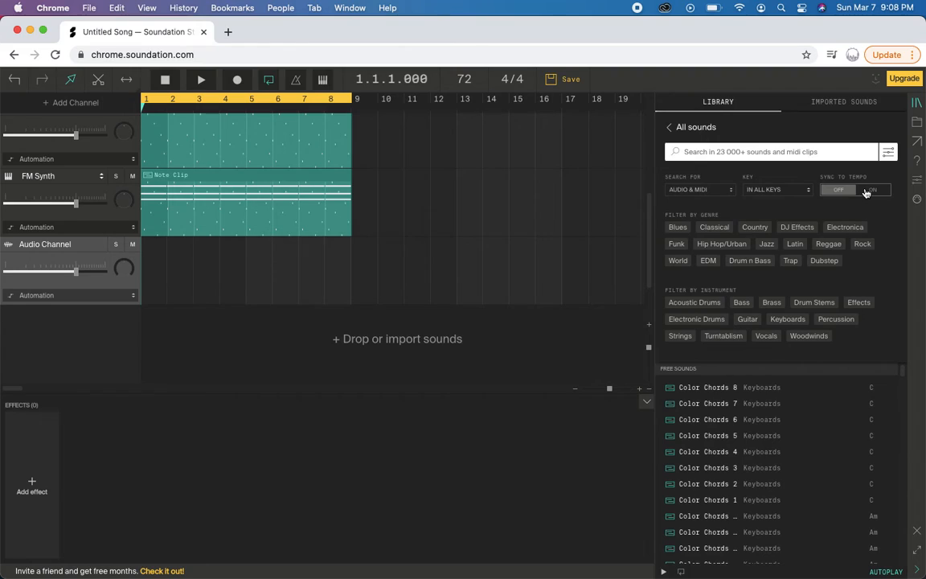
left_click(866, 192)
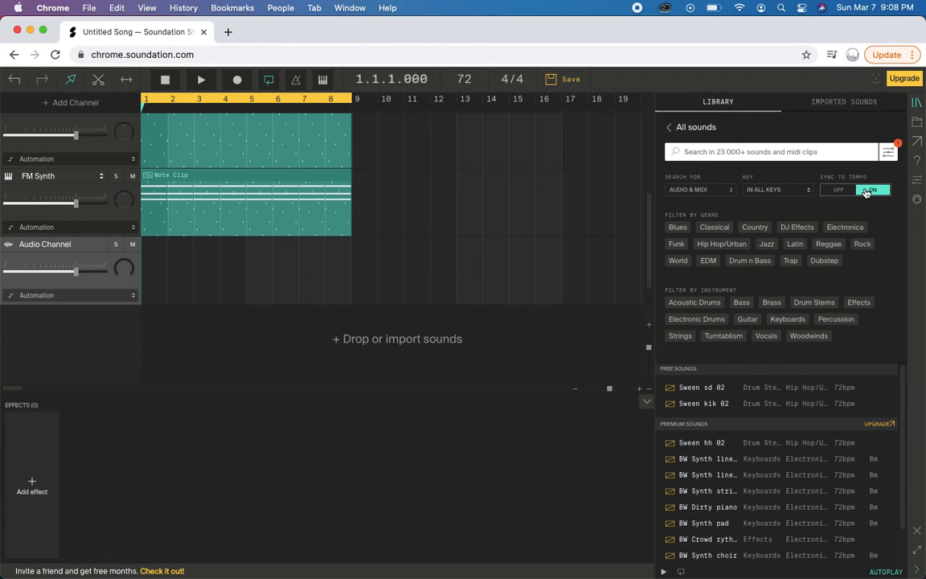
left_click(836, 193)
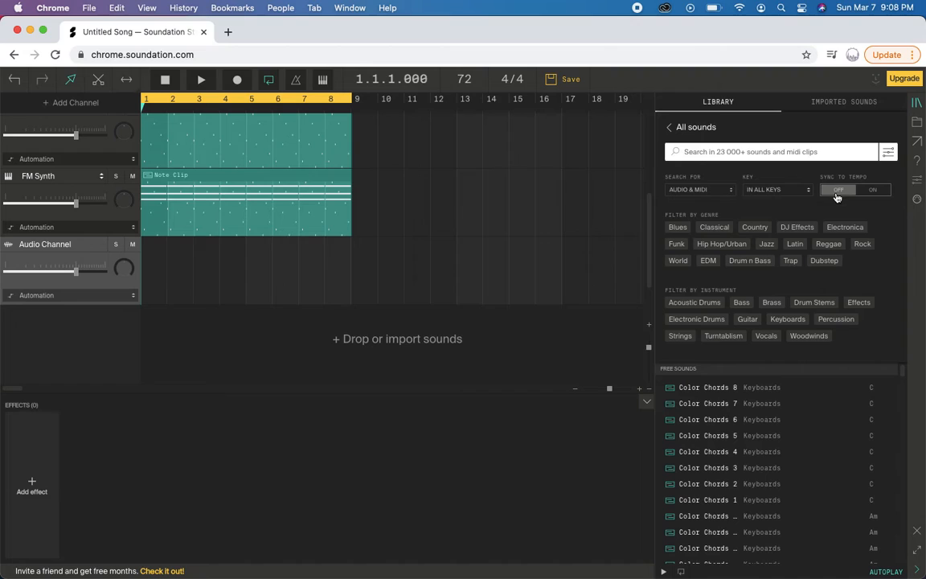
scroll(826, 441, "down", 3)
scroll(826, 443, "down", 5)
scroll(826, 442, "down", 2)
scroll(825, 440, "up", 3)
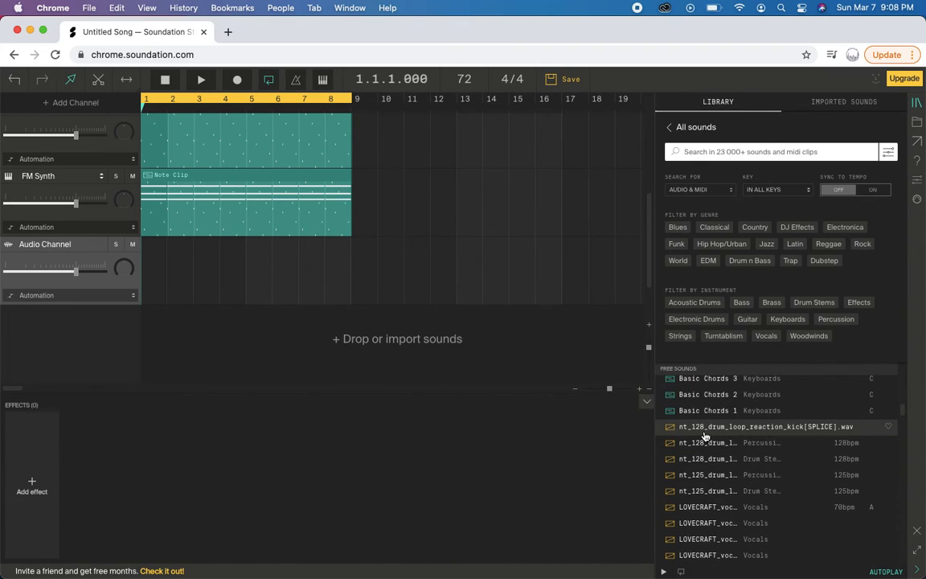
scroll(778, 402, "up", 1)
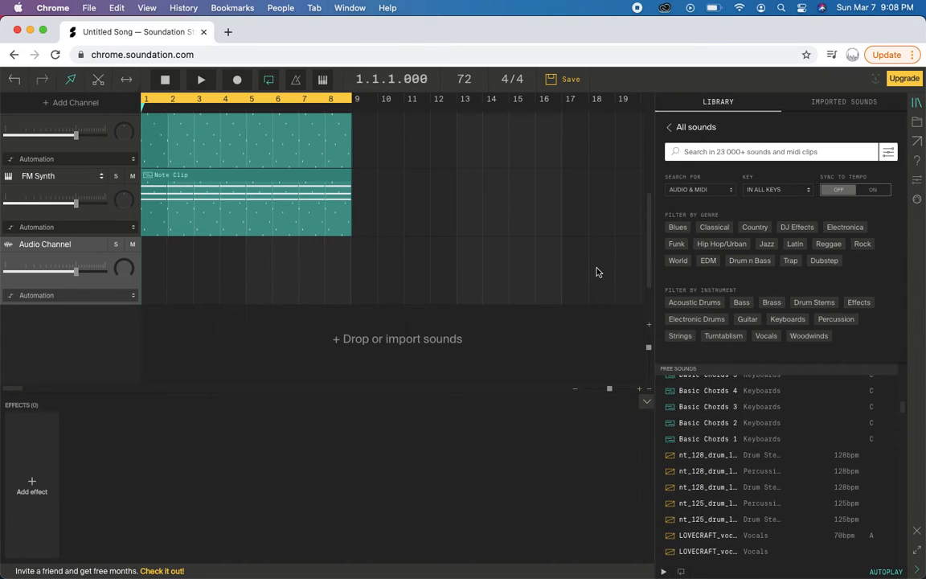
- Play the arrangement from bar 1 to hear the whole beat, and stop playback
scroll(591, 260, "up", 10)
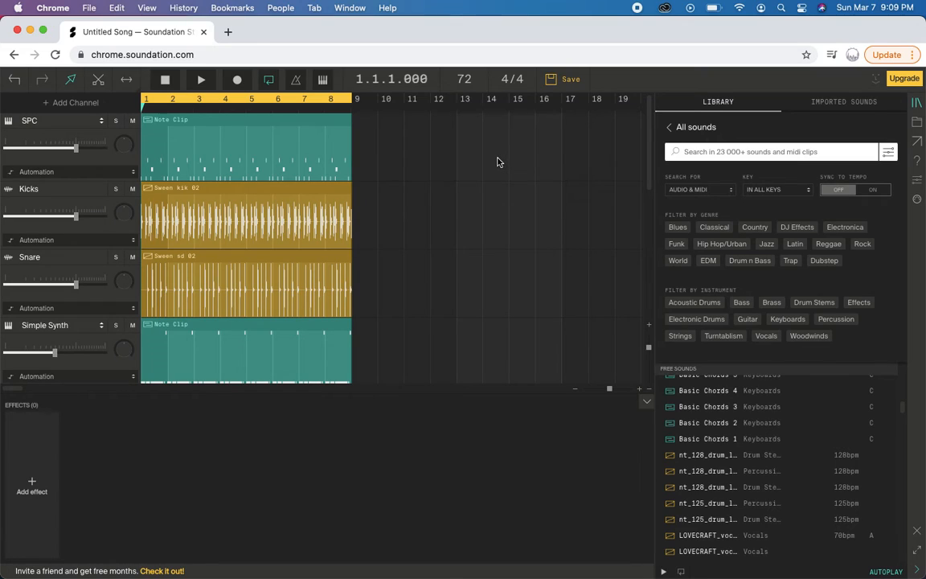
key("space")
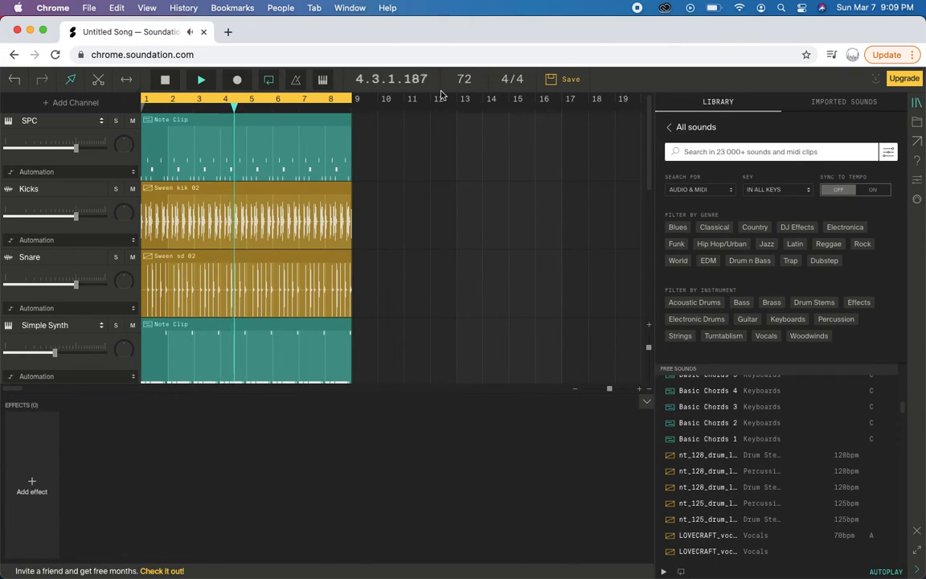
key("space")
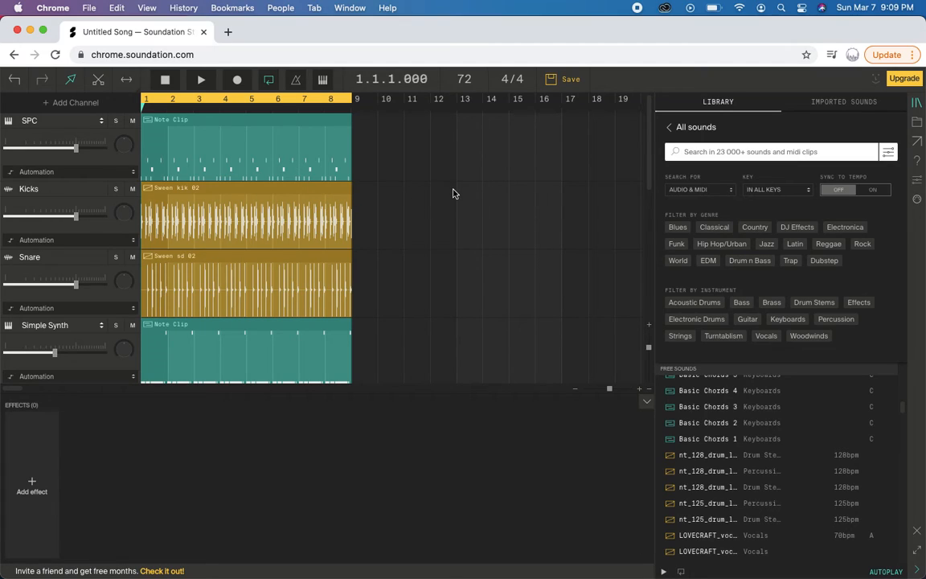
- Export the song as a LO-RES MP3 (192kbs) and dismiss the browser's download bar
left_click(916, 124)
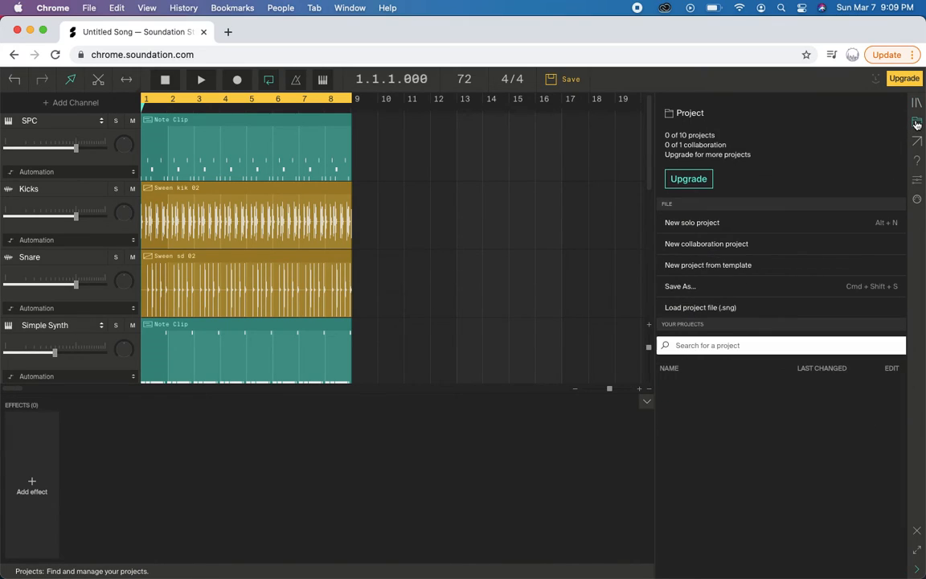
left_click(917, 143)
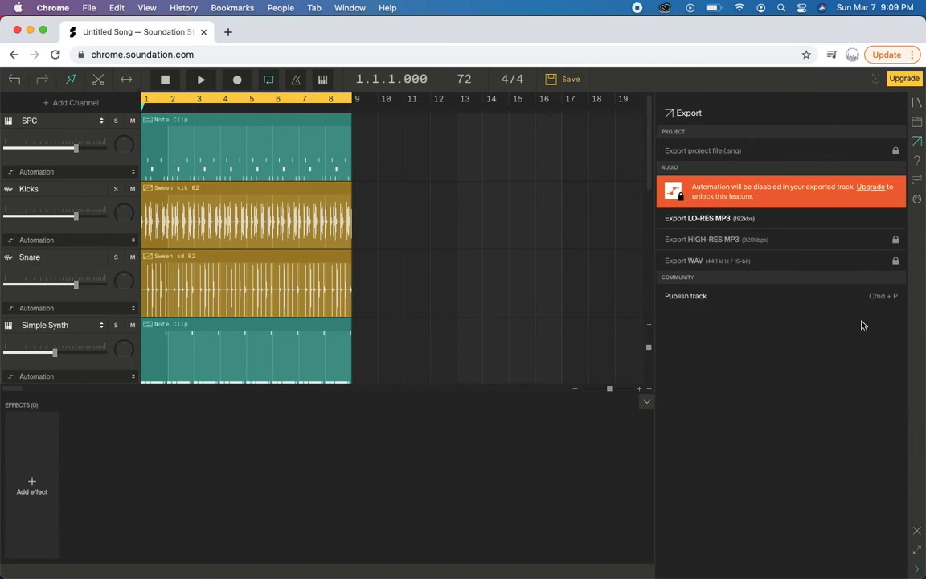
left_click(712, 218)
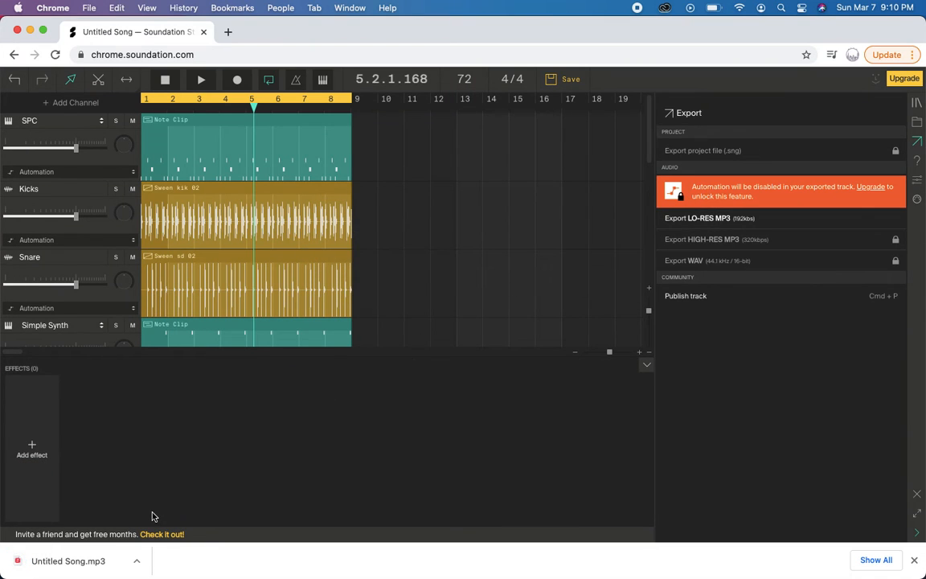
key("super+Tab")
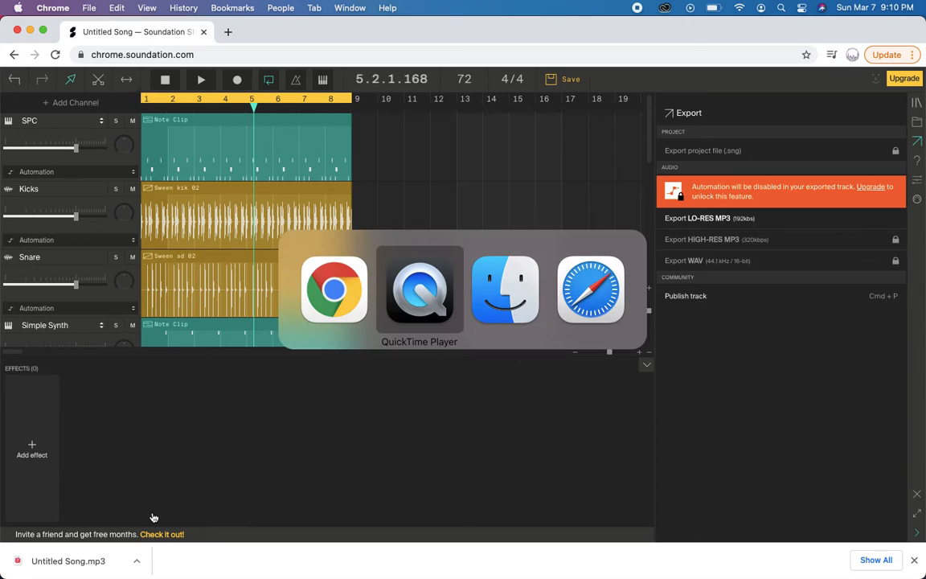
key("super+shift+Tab")
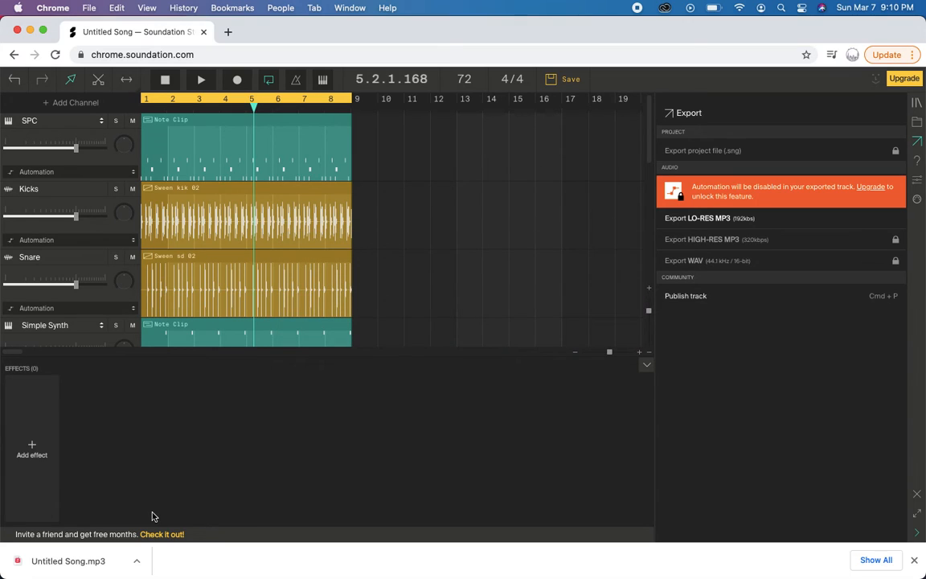
left_click(914, 560)
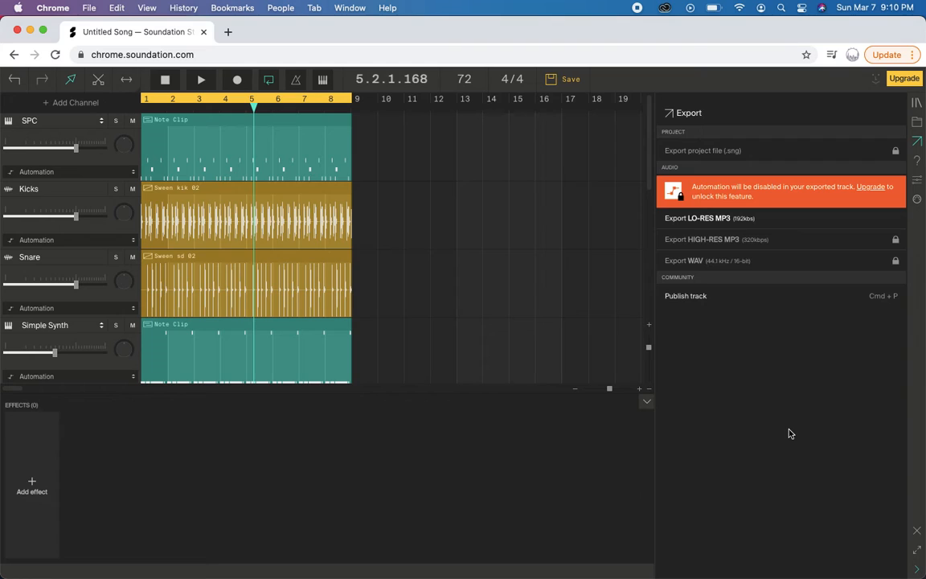
- Open sites.google.com/view/d-r-e-a-m- in a new tab and go to its Music Production page under the Video projects
key("super+t")
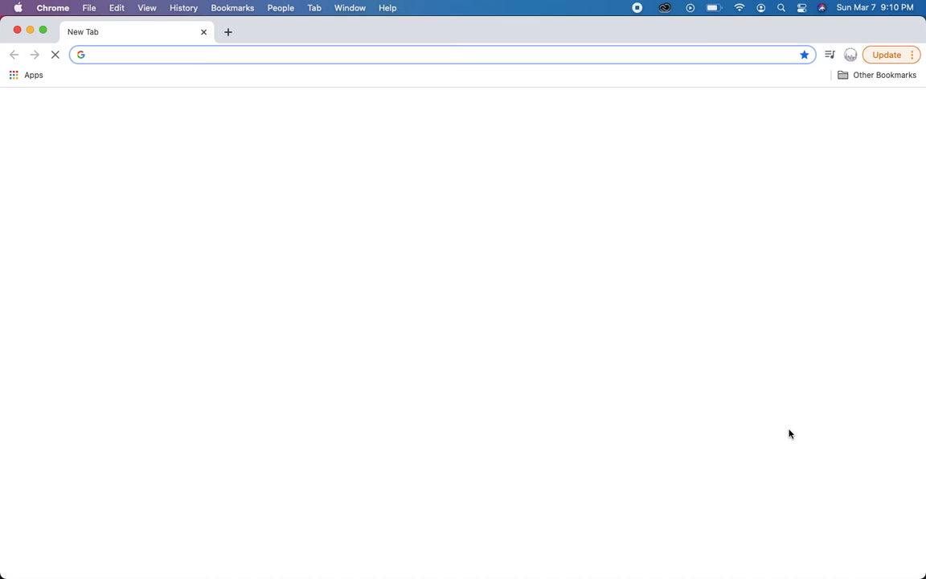
type("sites.google.com")
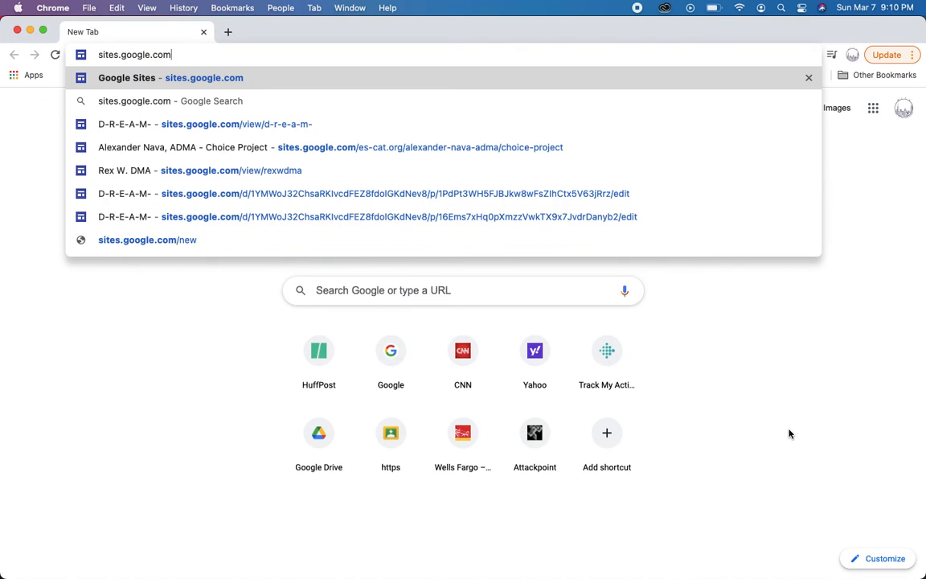
type("/vie")
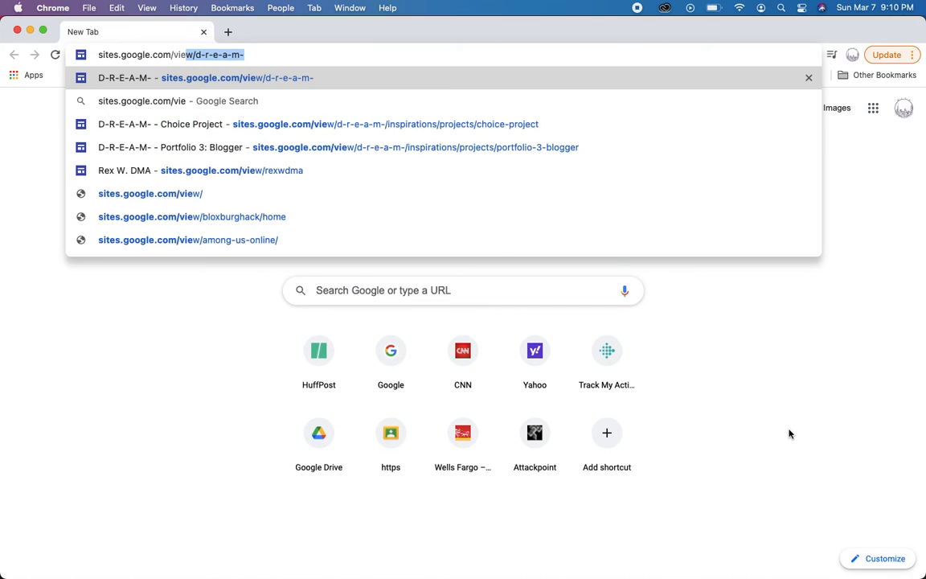
key("Return")
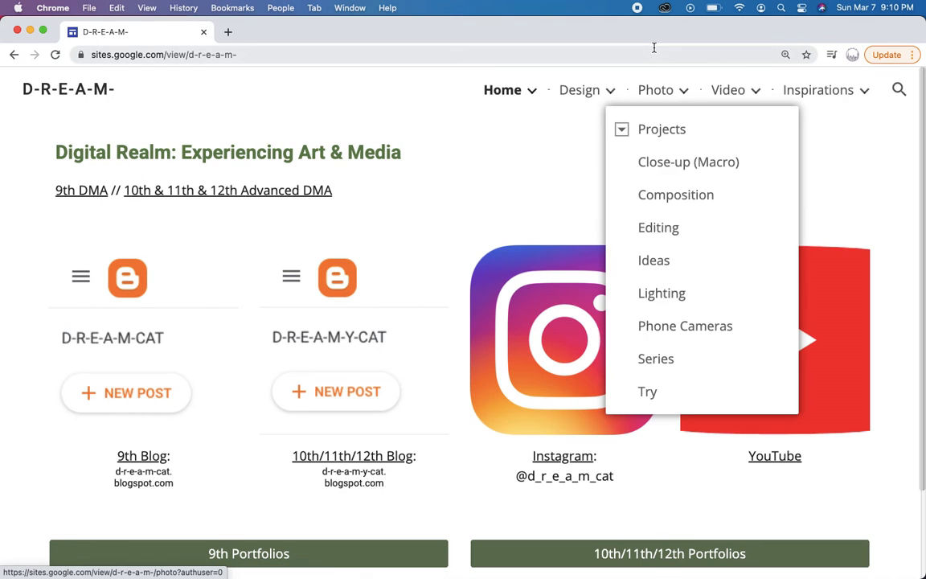
mouse_move(590, 83)
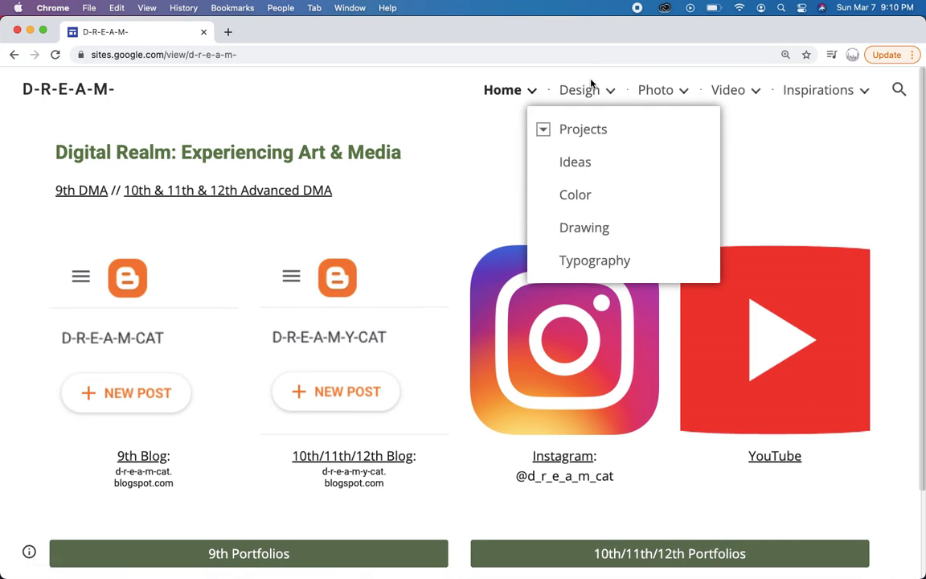
mouse_move(716, 87)
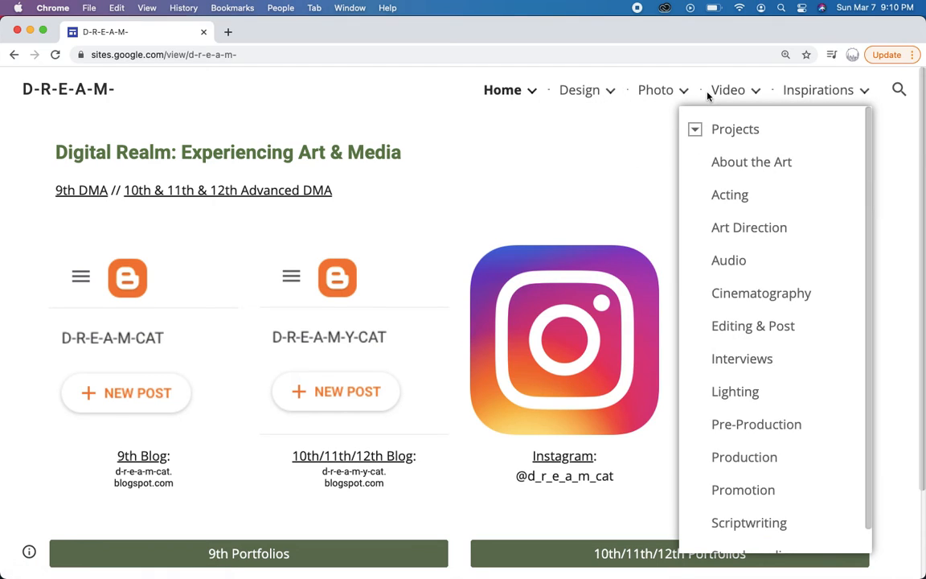
left_click(696, 131)
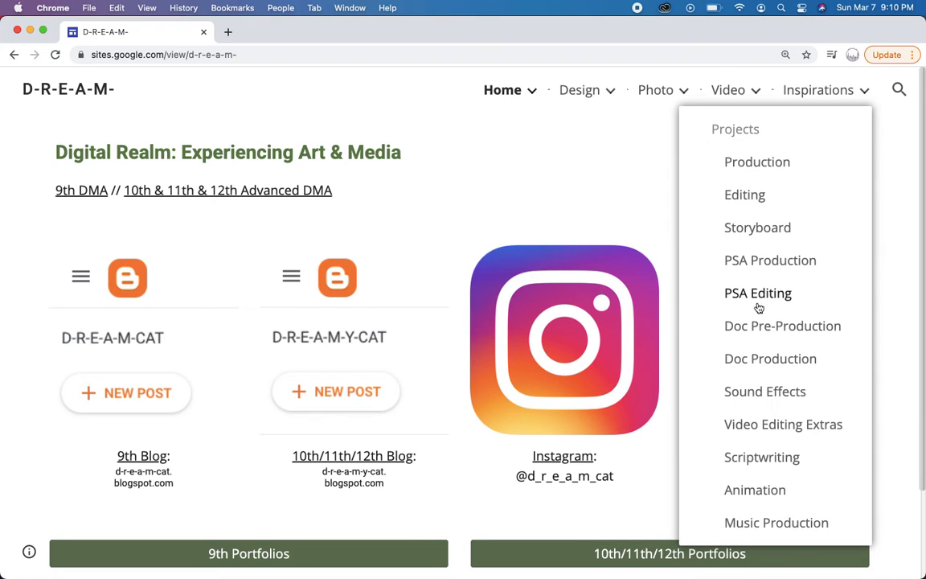
left_click(786, 522)
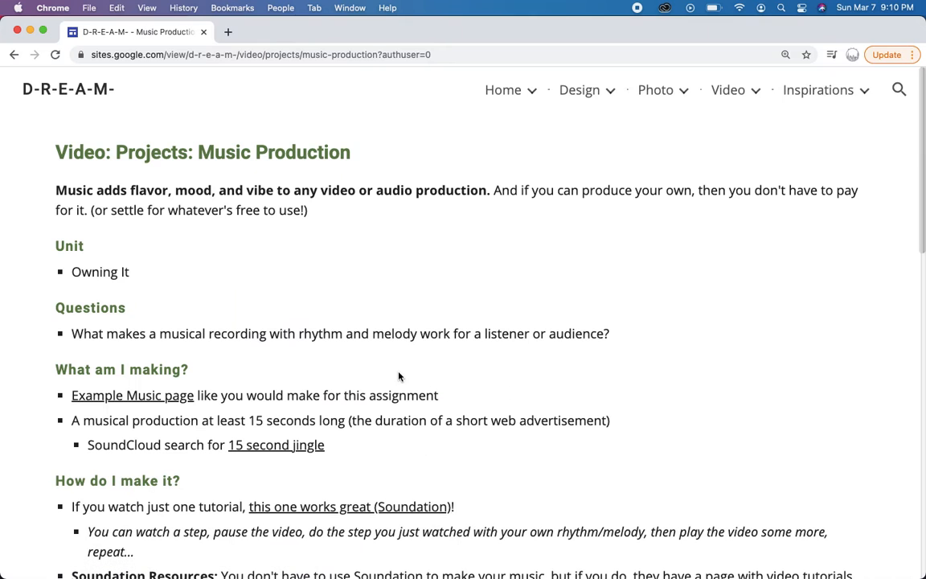
- Find the Convert to Video step in the assignment and open its OnlineConverter Audio to Video link
scroll(408, 418, "down", 5)
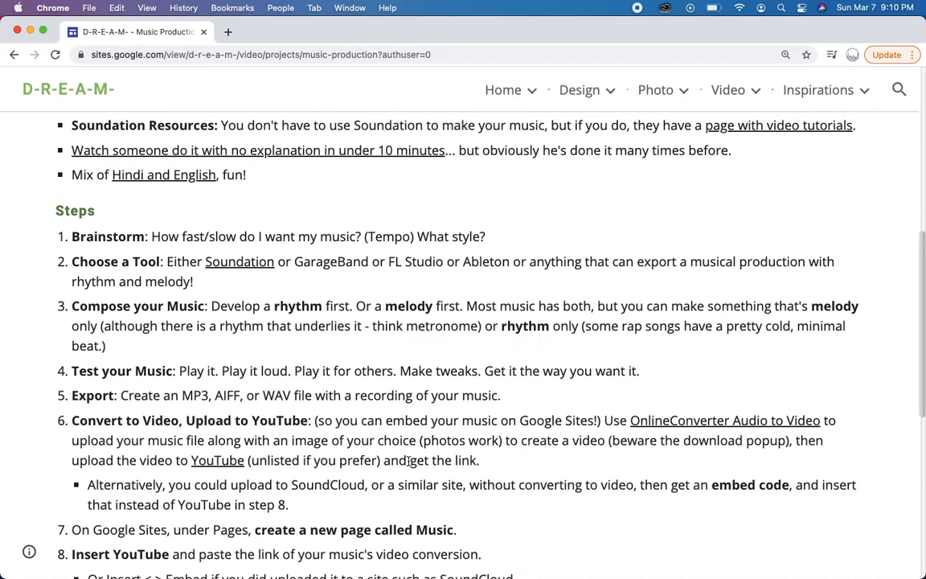
scroll(408, 460, "down", 5)
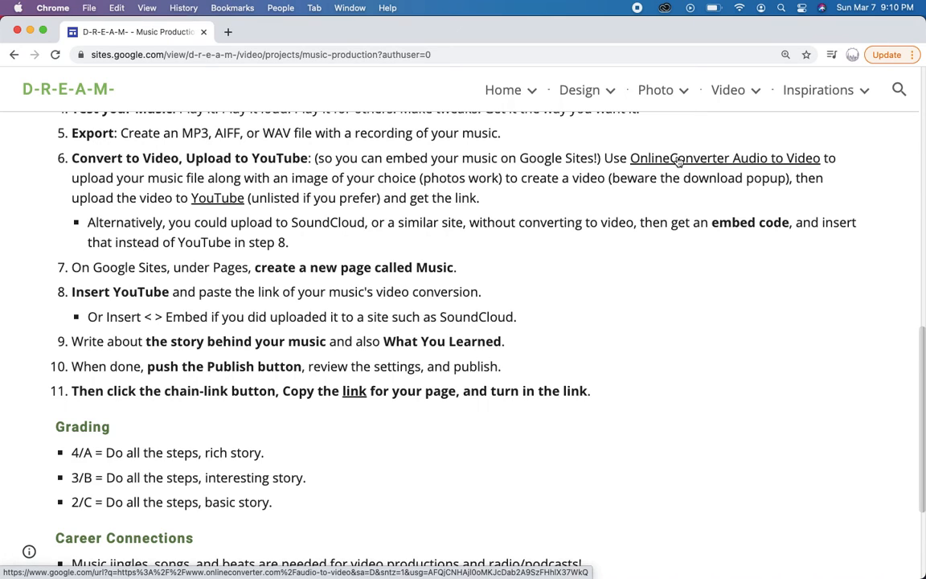
left_click(678, 161)
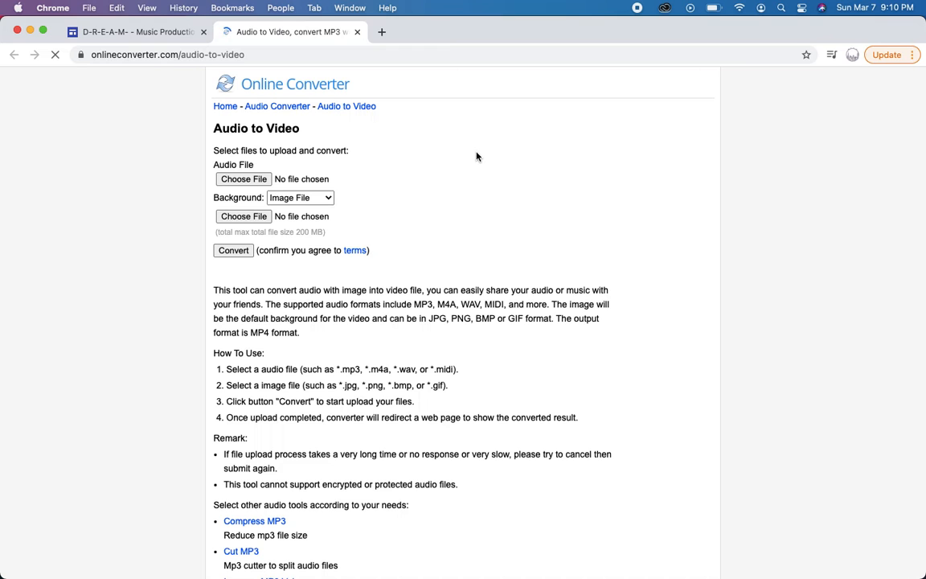
- Choose Untitled Song.mp3 from the Downloads folder as the audio file to convert
left_click(258, 183)
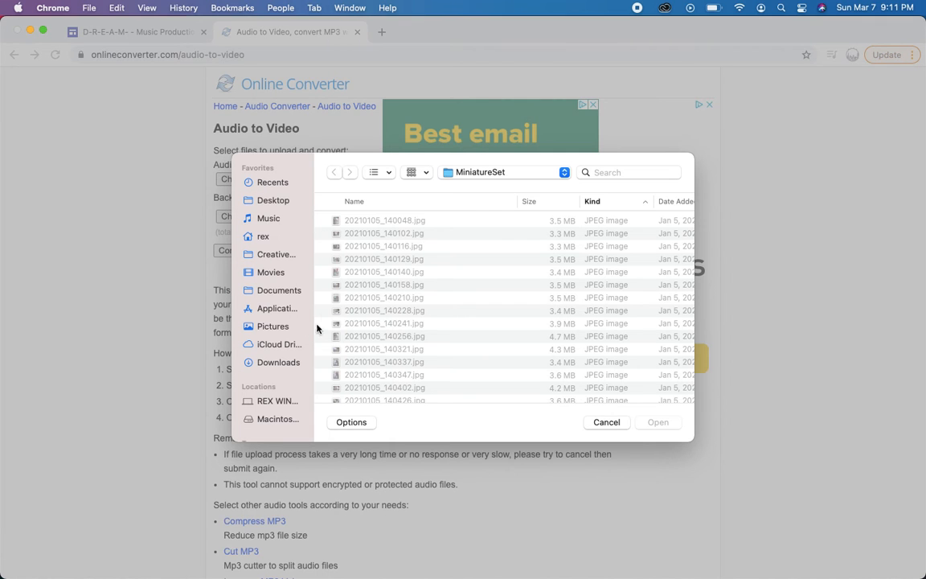
left_click(286, 364)
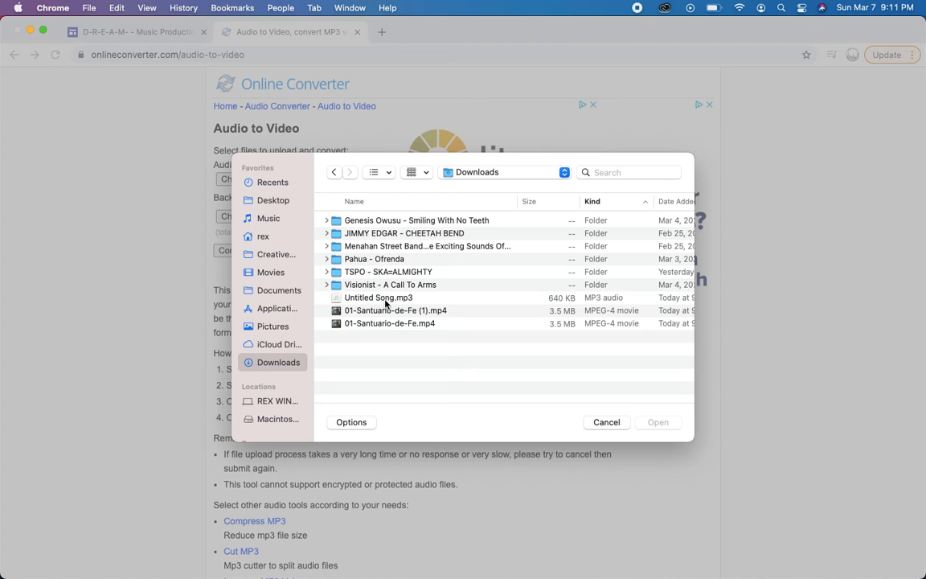
left_click(385, 299)
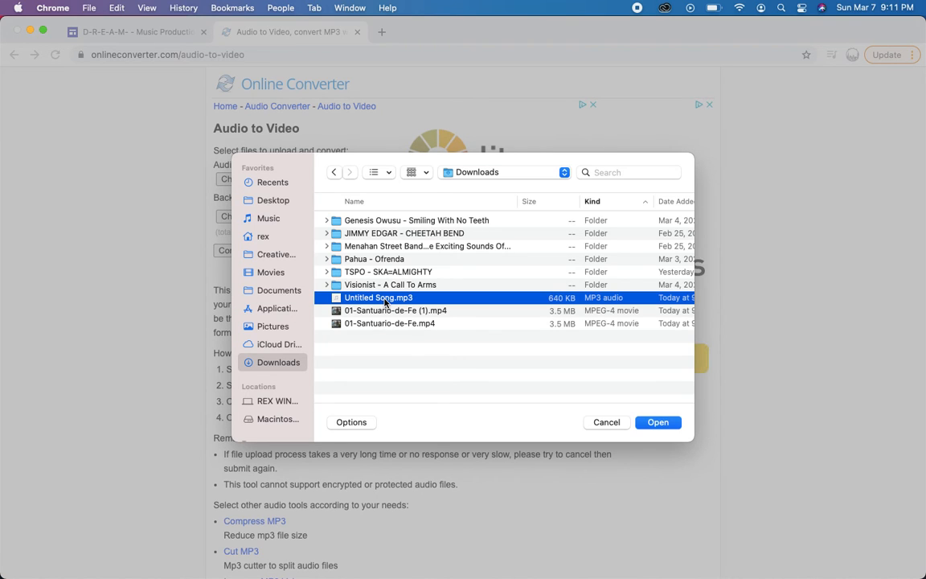
double_click(385, 299)
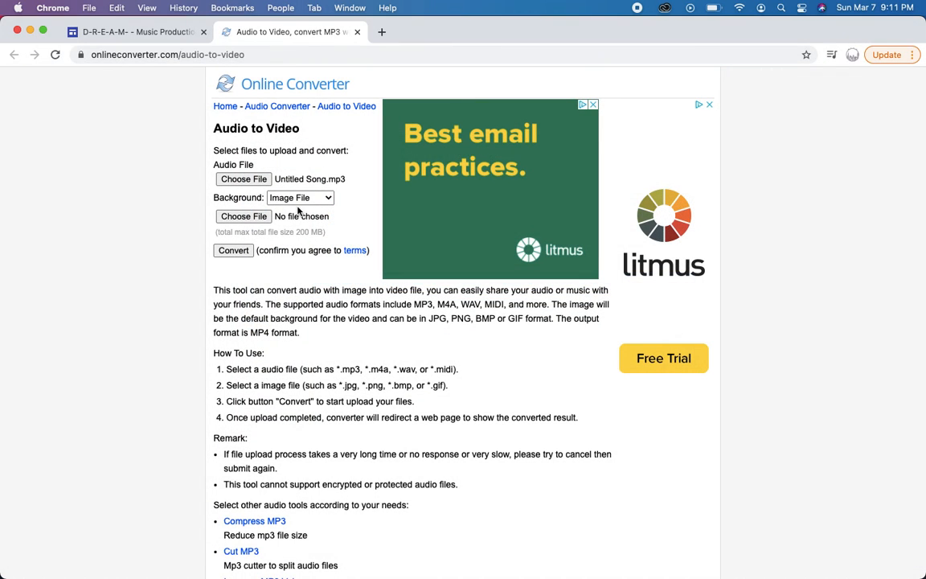
- Set the video background to Orange Color, convert Untitled Song.mp3 and download the converted video
left_click(270, 198)
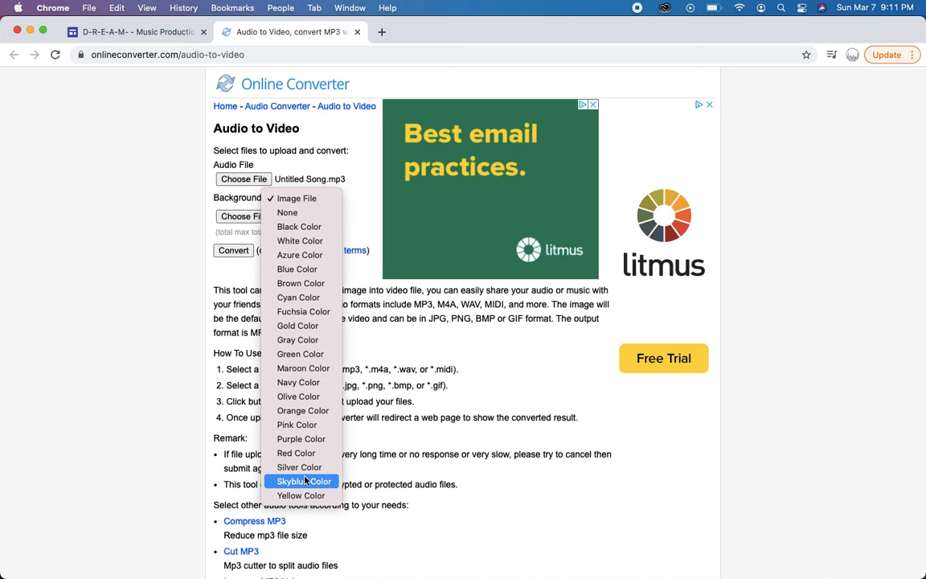
left_click(302, 410)
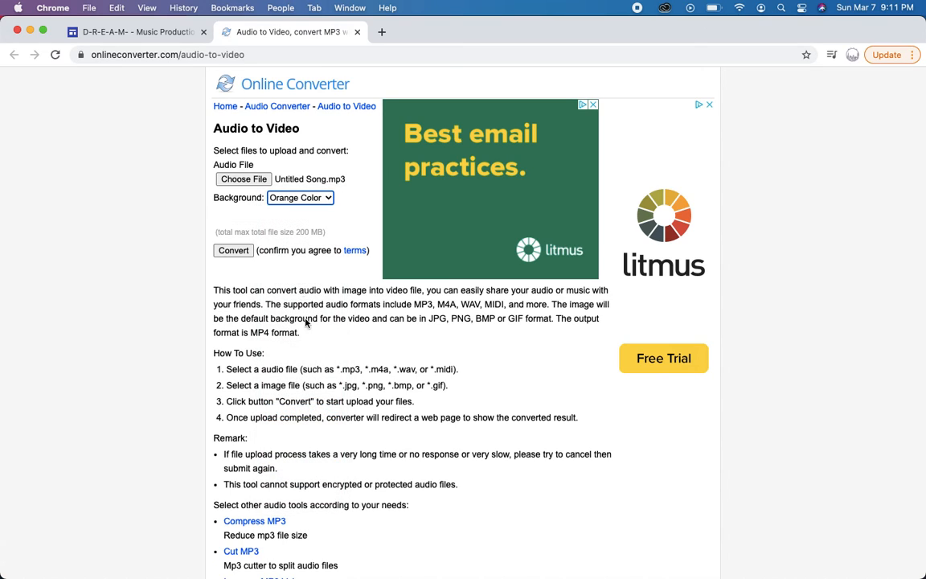
left_click(241, 254)
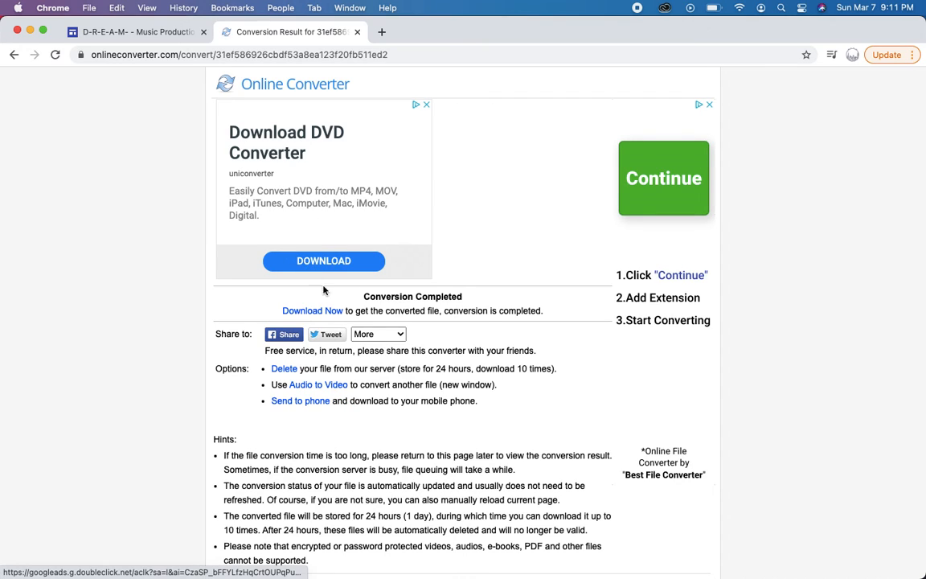
left_click(331, 311)
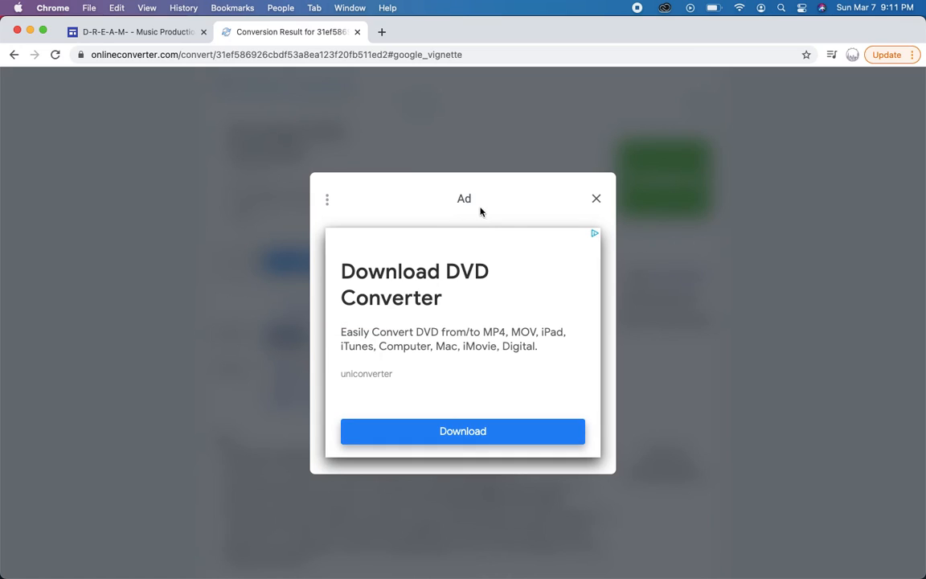
- Switch to Finder and open the Downloads folder in a new window
key("super+grave")
key("super+grave")
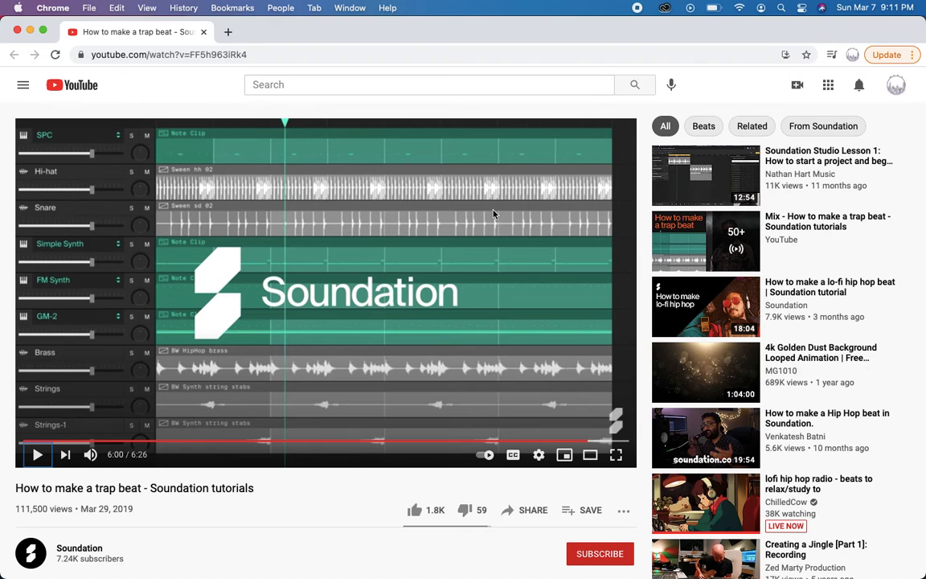
key("super+Tab")
key("super+Tab")
key("super+n")
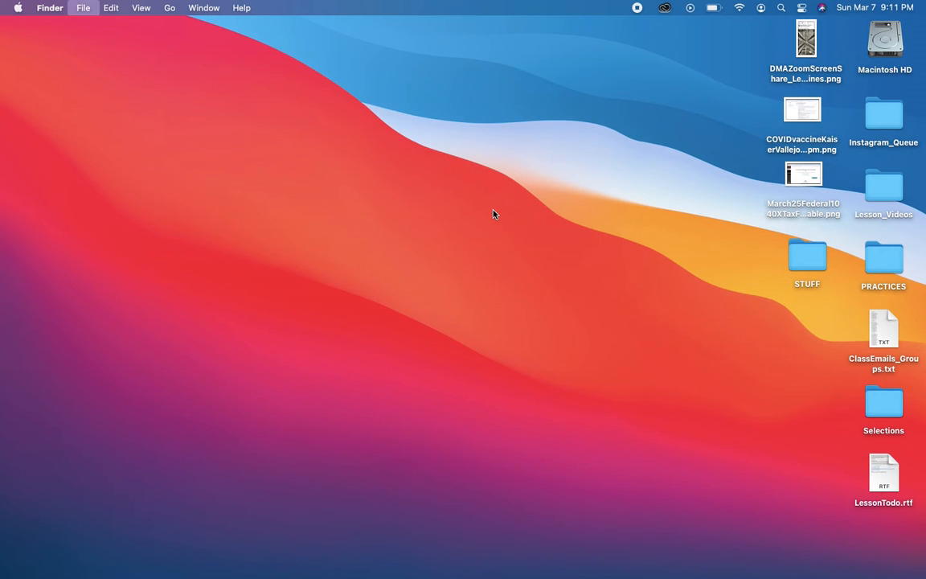
key("Down")
key("Down")
key("Down")
key("Up")
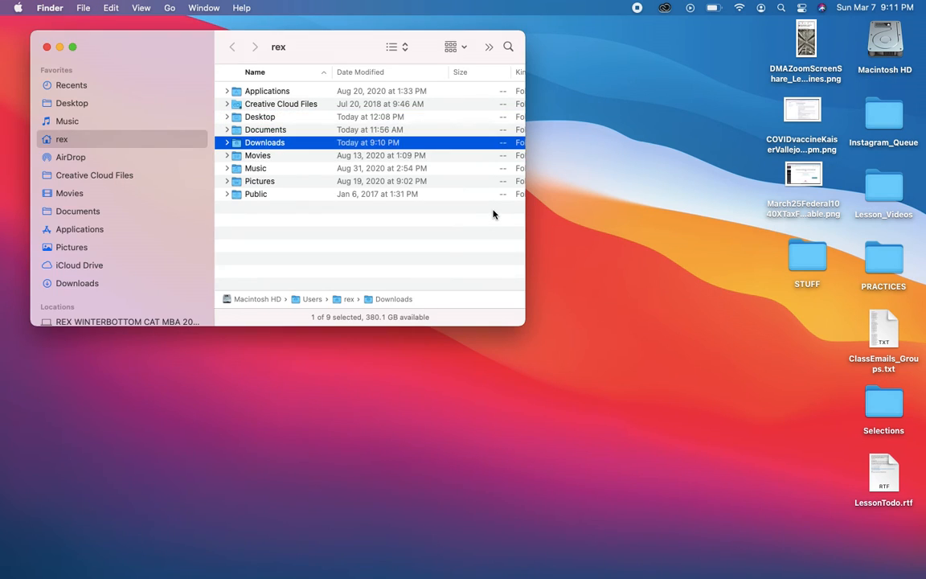
key("super+Down")
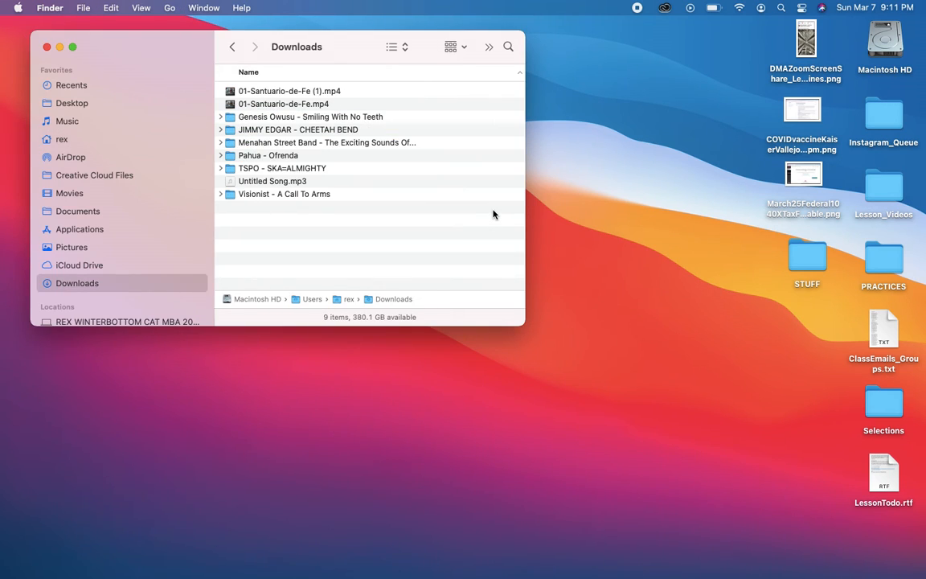
- Move 01-Santuario-de-Fe (1).mp4 and 01-Santuario-de-Fe.mp4 to the trash, and return to the converter page in Chrome
key("Down")
key("shift+Down")
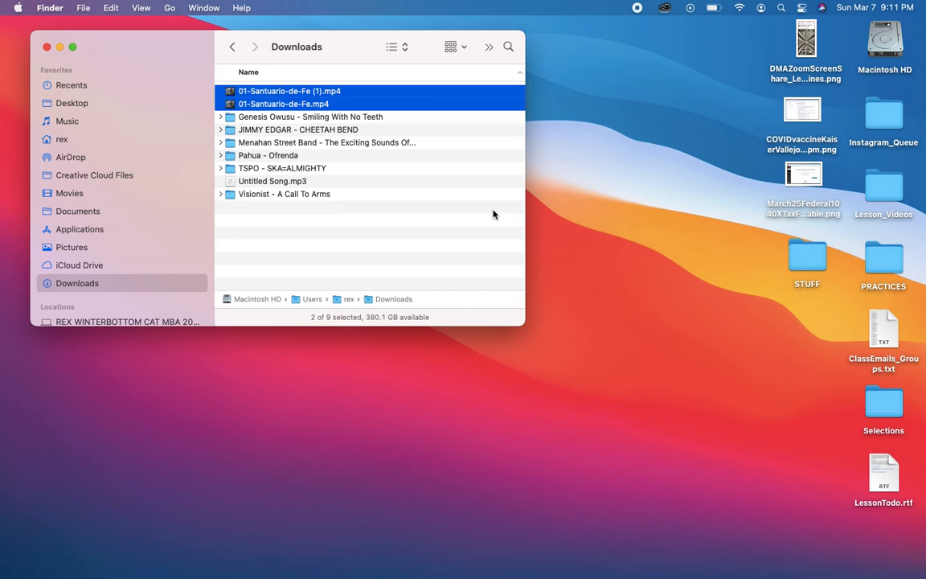
key("super+BackSpace")
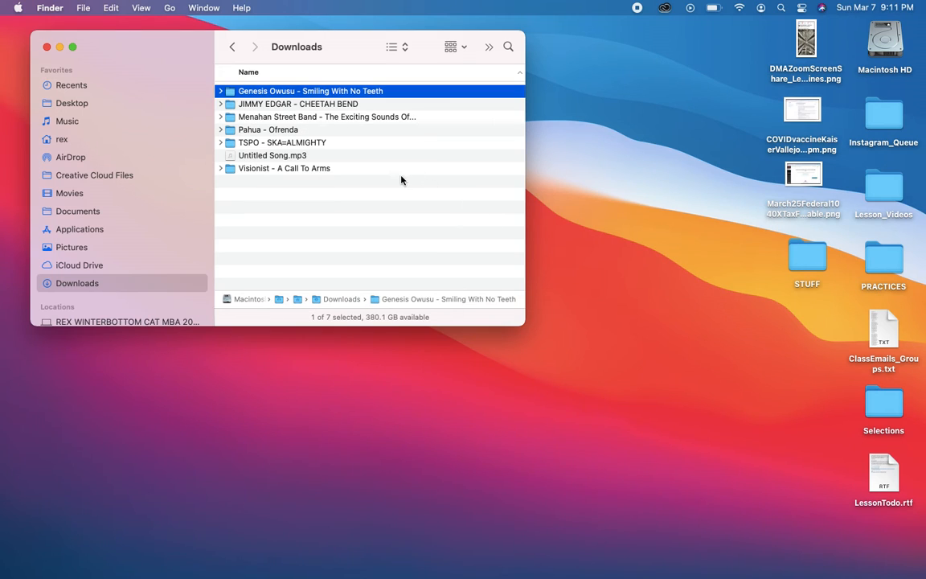
key("super+Tab")
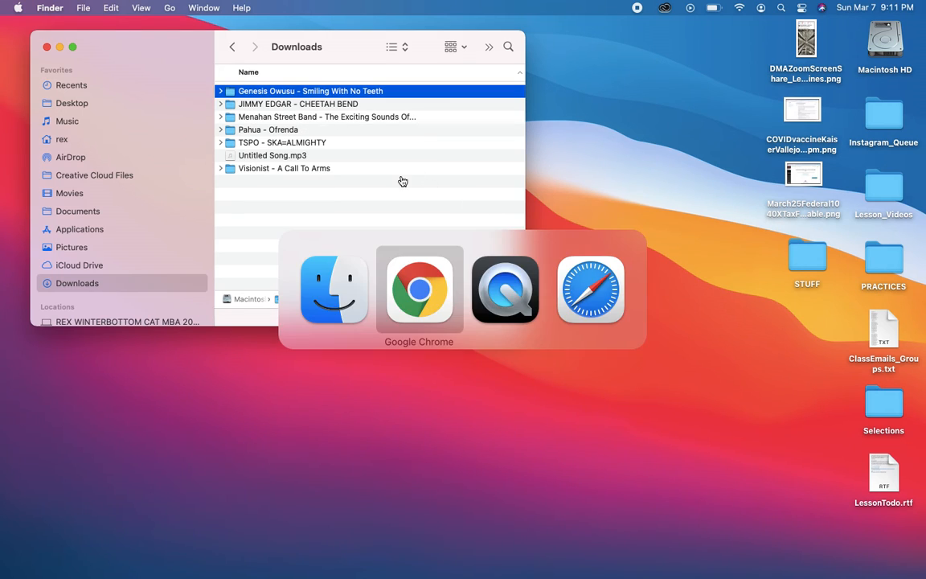
key("super+grave")
key("super+grave")
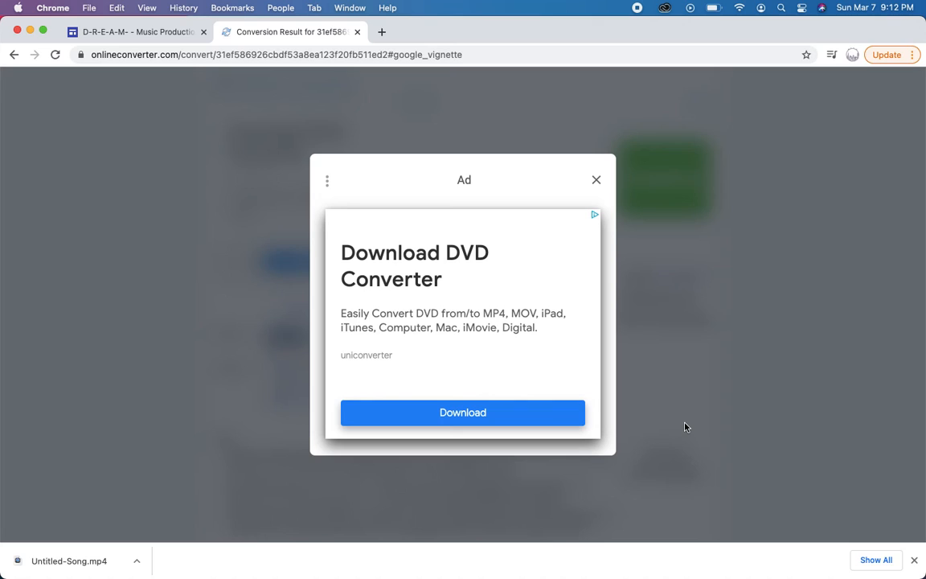
- Go to youtube.com and switch to the Gmail account with 24 subscribers
key("super+l")
type("yout")
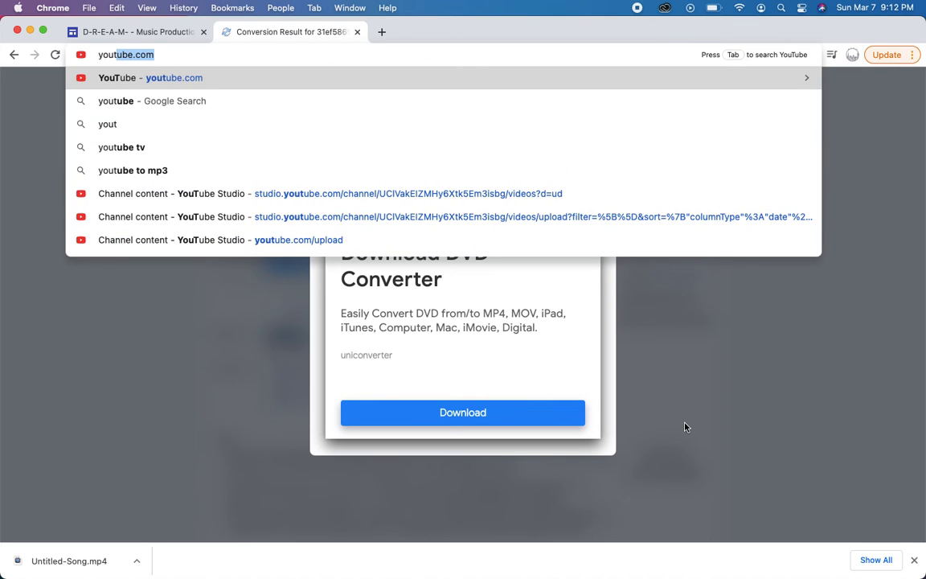
key("Return")
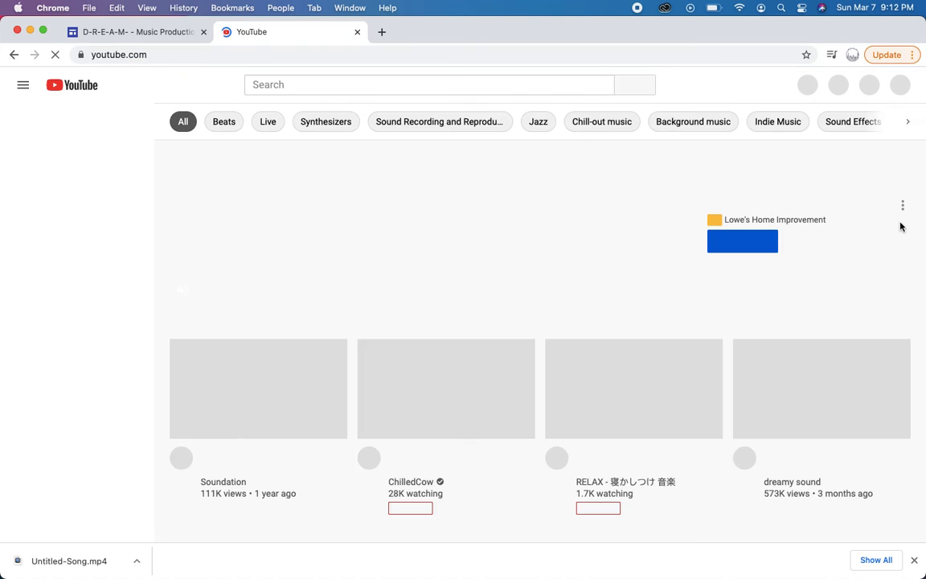
left_click(898, 91)
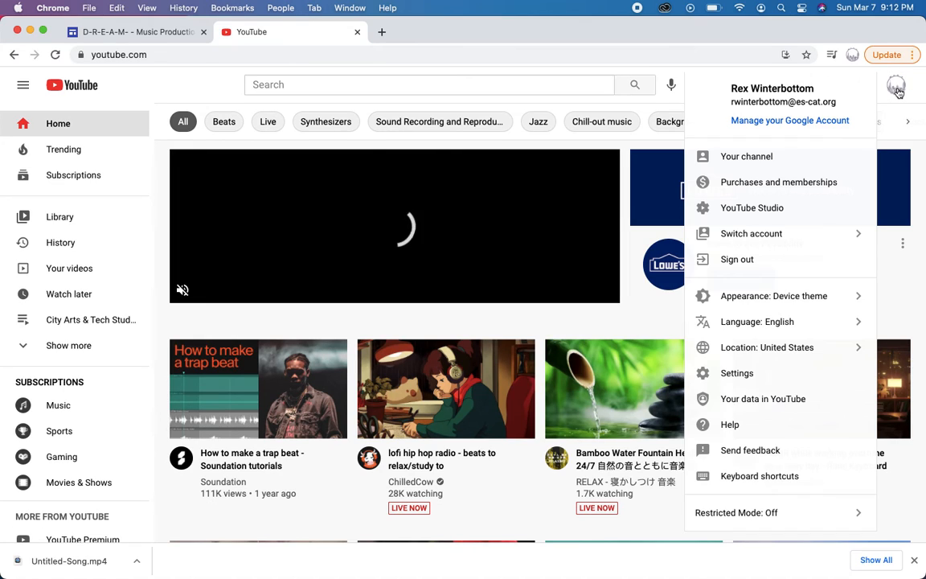
left_click(814, 239)
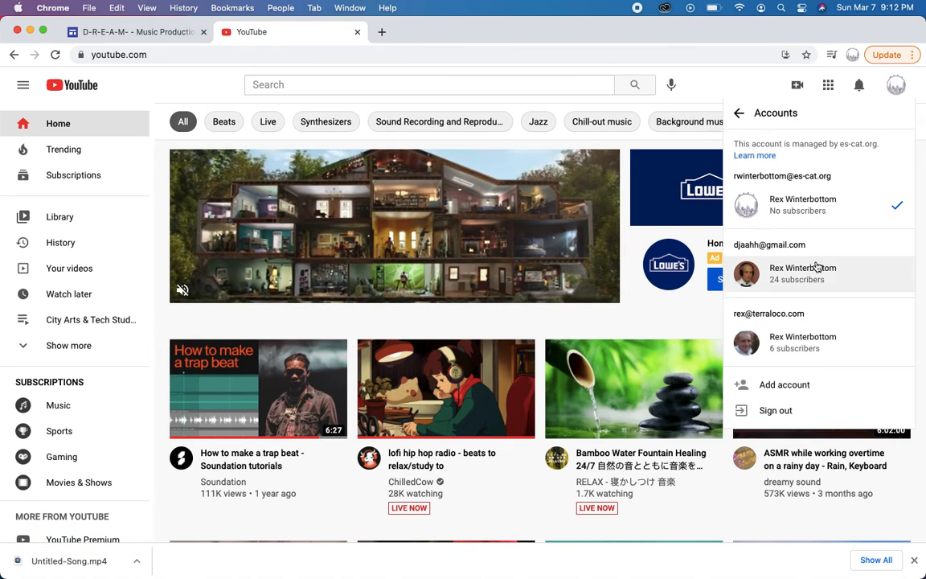
left_click(816, 270)
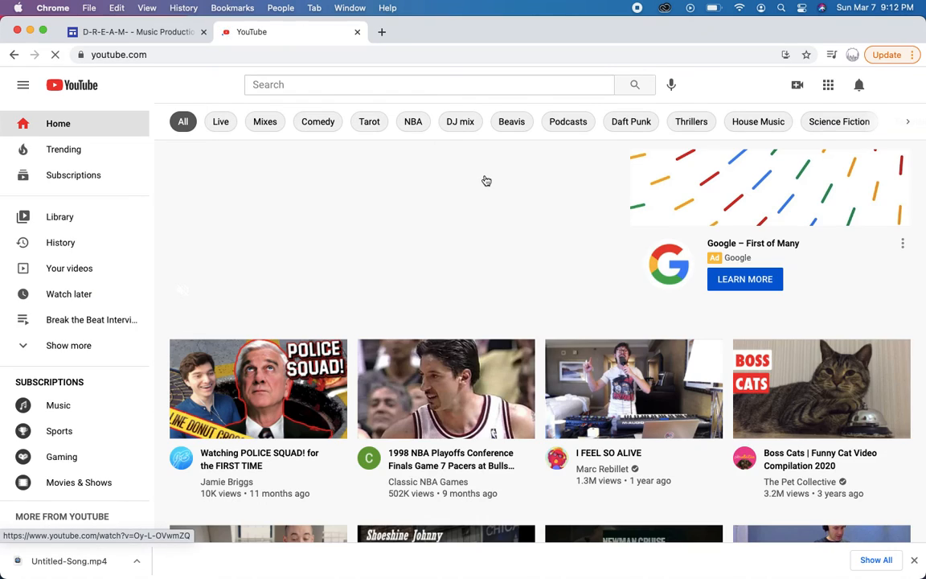
- Start a YouTube video upload and choose Untitled-Song.mp4 from the Downloads folder
left_click(797, 87)
left_click(815, 122)
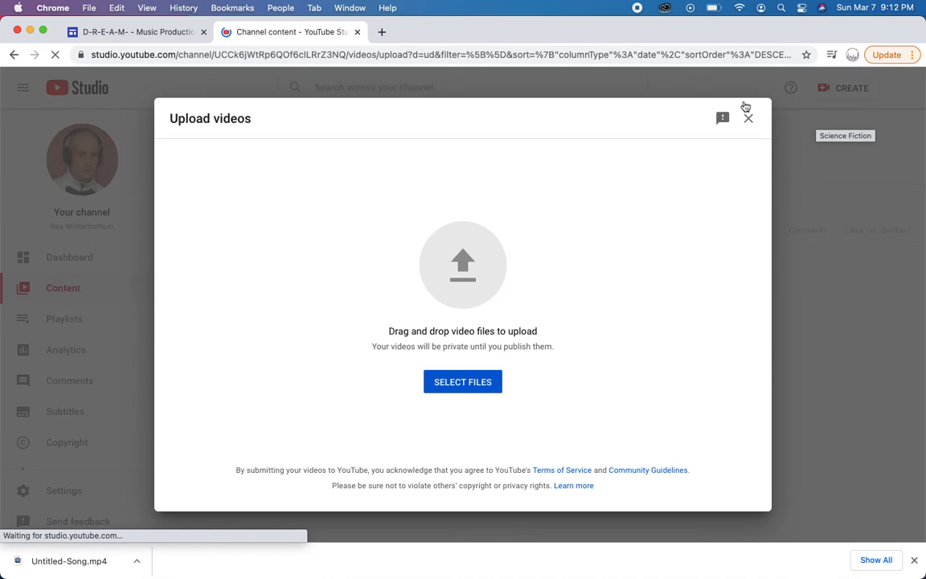
left_click(453, 380)
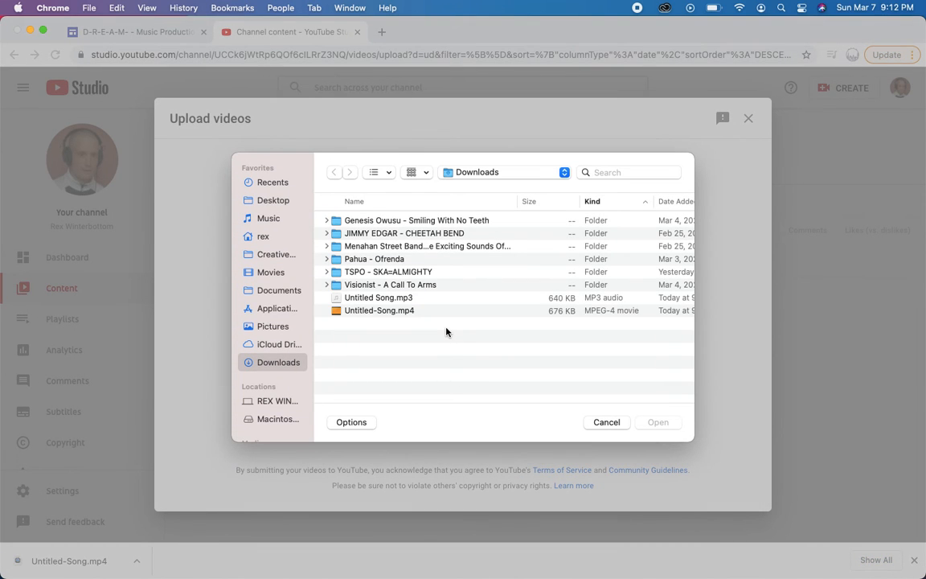
double_click(438, 312)
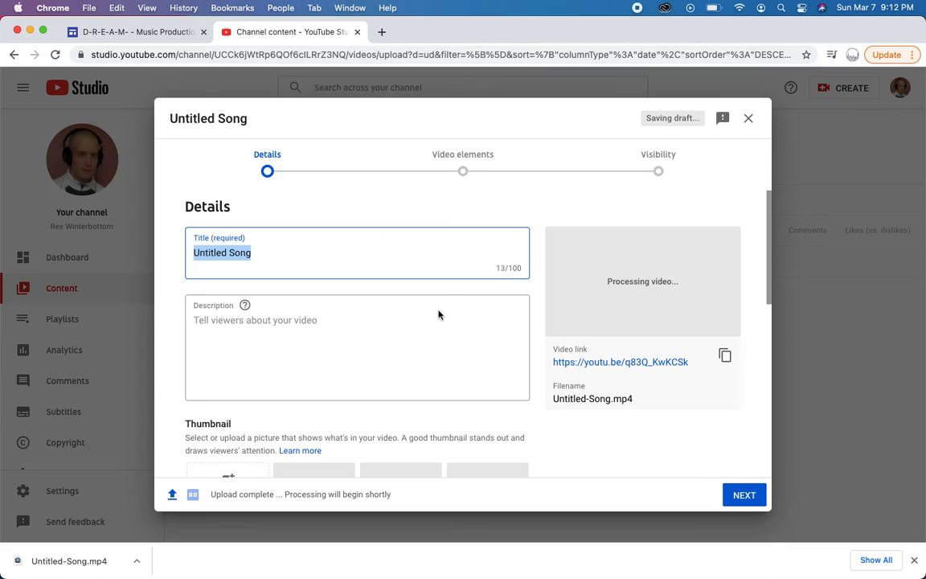
- Title the video "Just a Trap Beat" and enter the description "Tried out the Tutorial"
type("Just ")
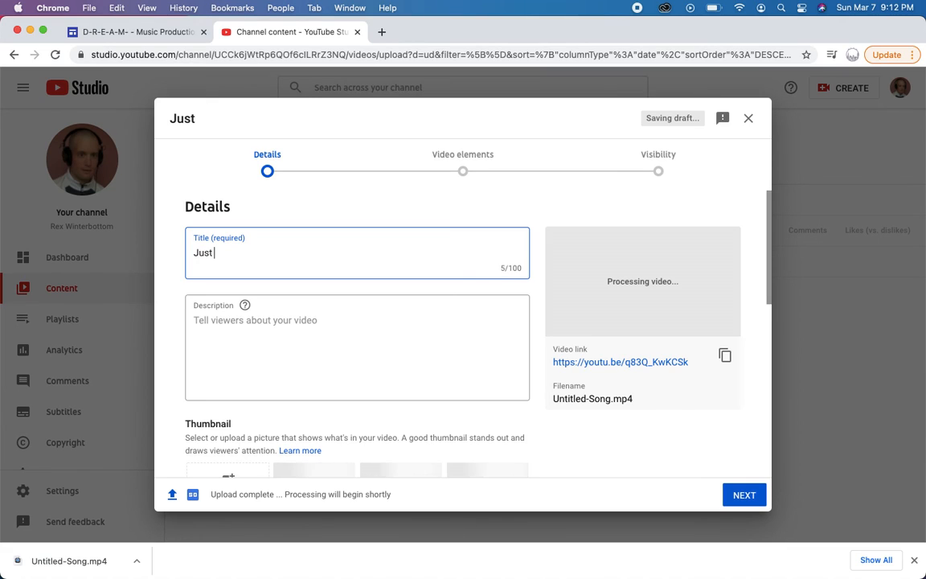
type("a Trap Beat")
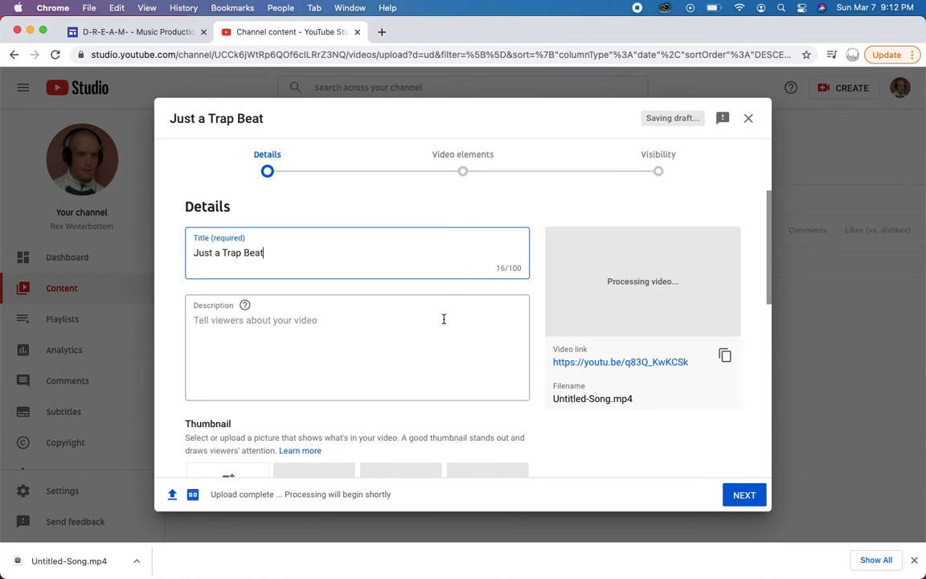
left_click(363, 338)
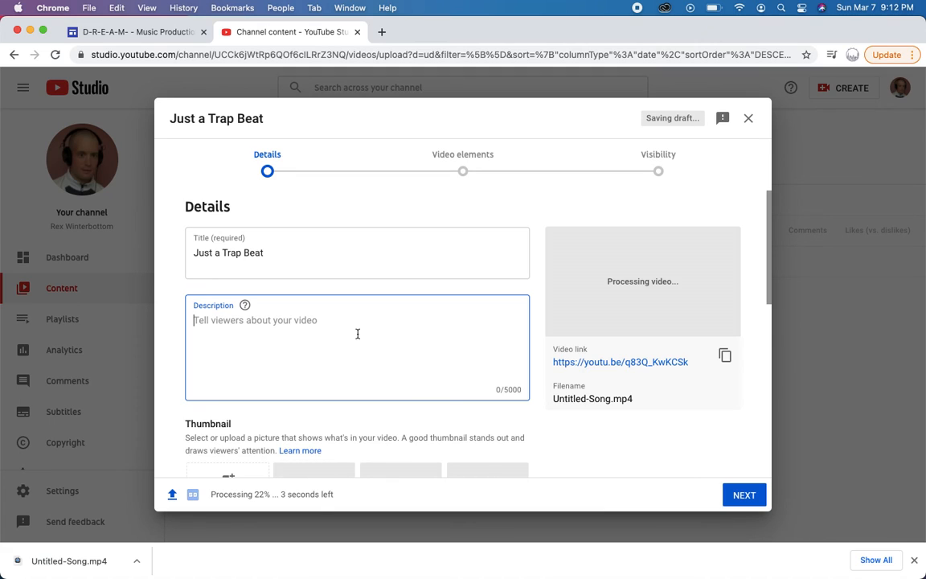
type("Tried ")
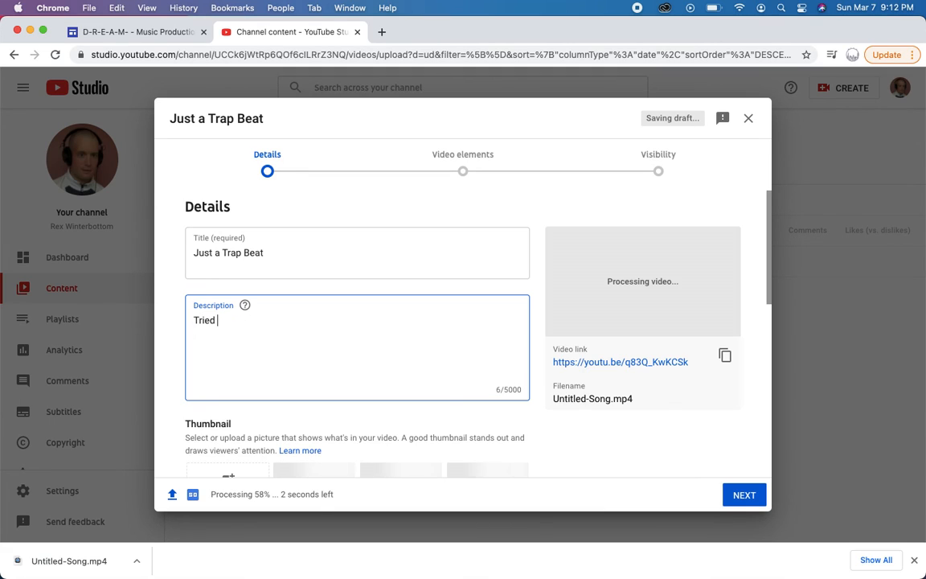
type("out the Tuto")
type("risl")
key("BackSpace")
key("BackSpace")
type("al")
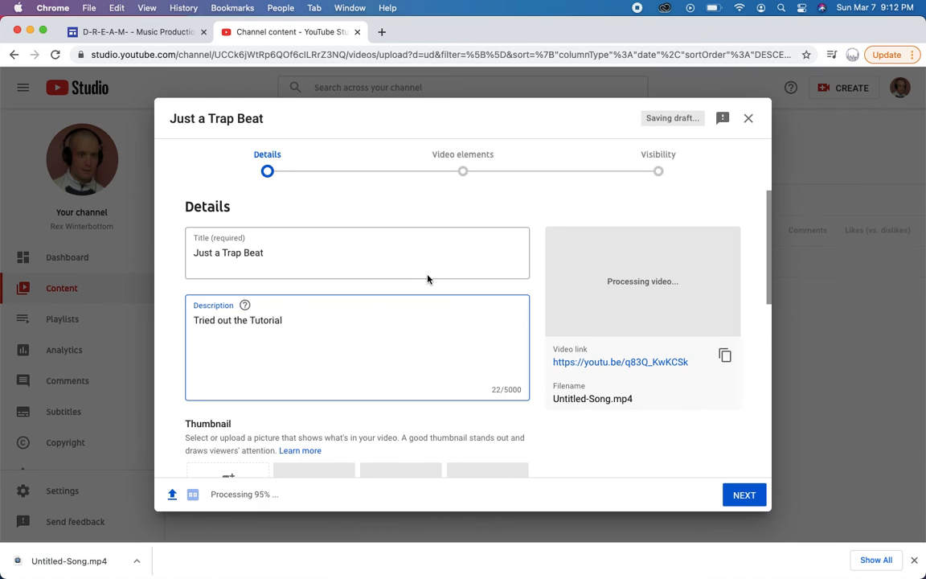
- Add the video to the D-R-E-A-M- playlist and mark it as not made for kids
scroll(437, 324, "down", 5)
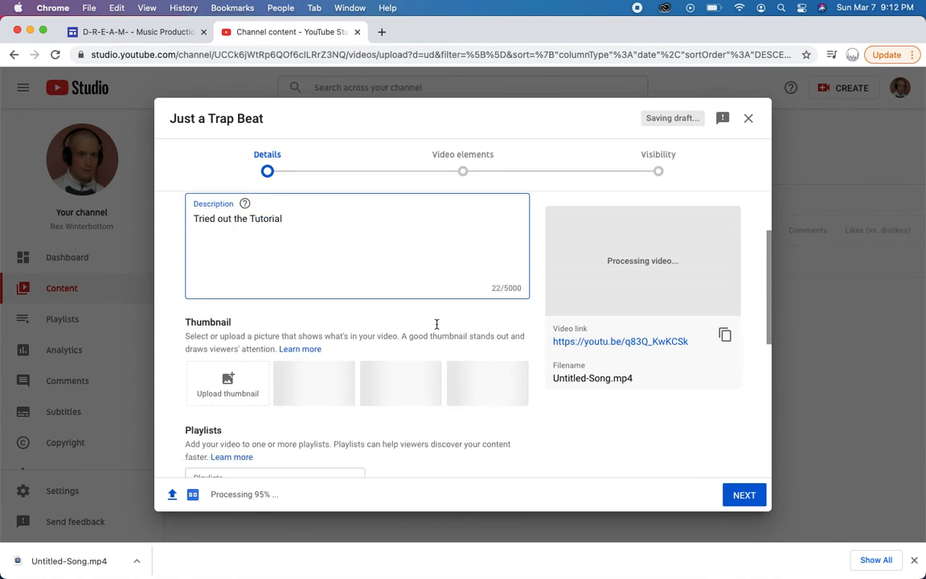
left_click(338, 250)
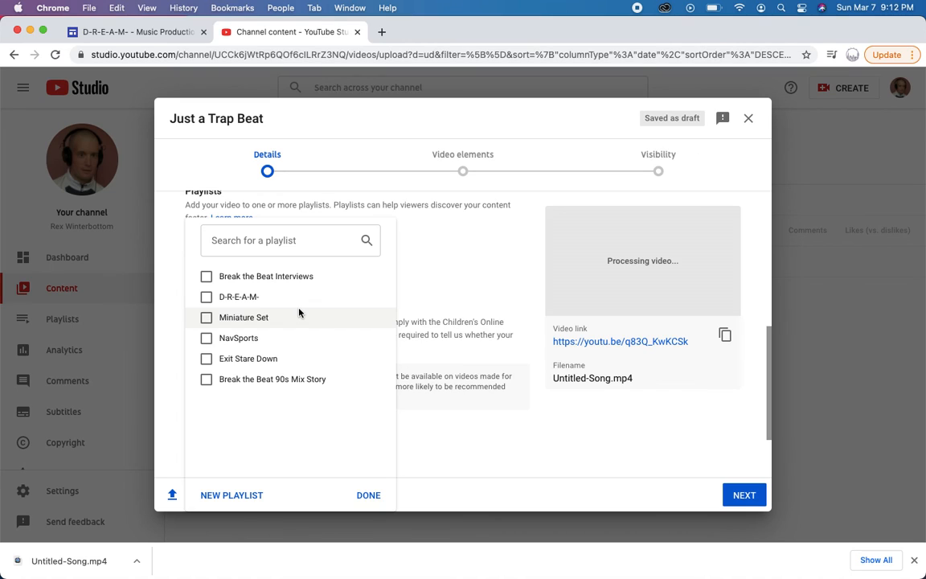
left_click(207, 298)
left_click(366, 496)
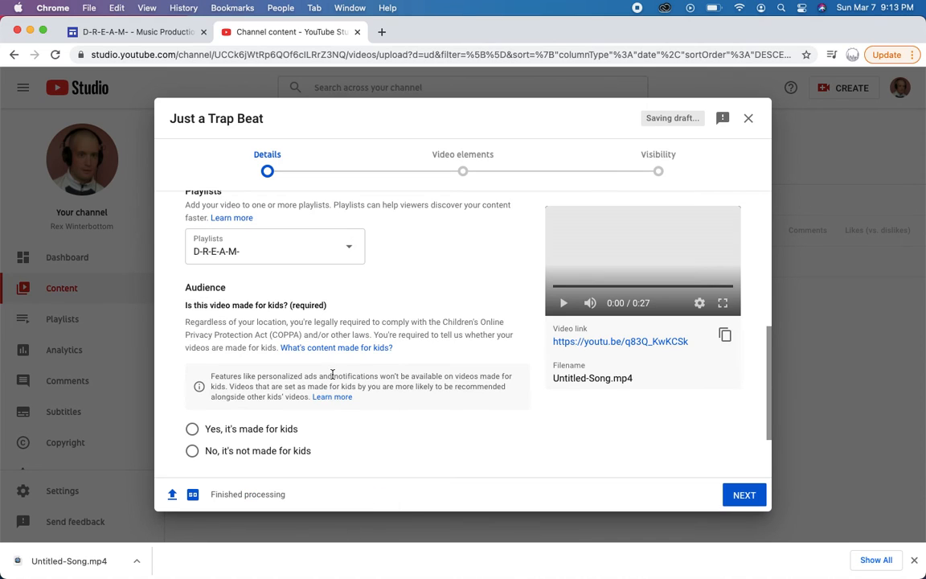
left_click(193, 452)
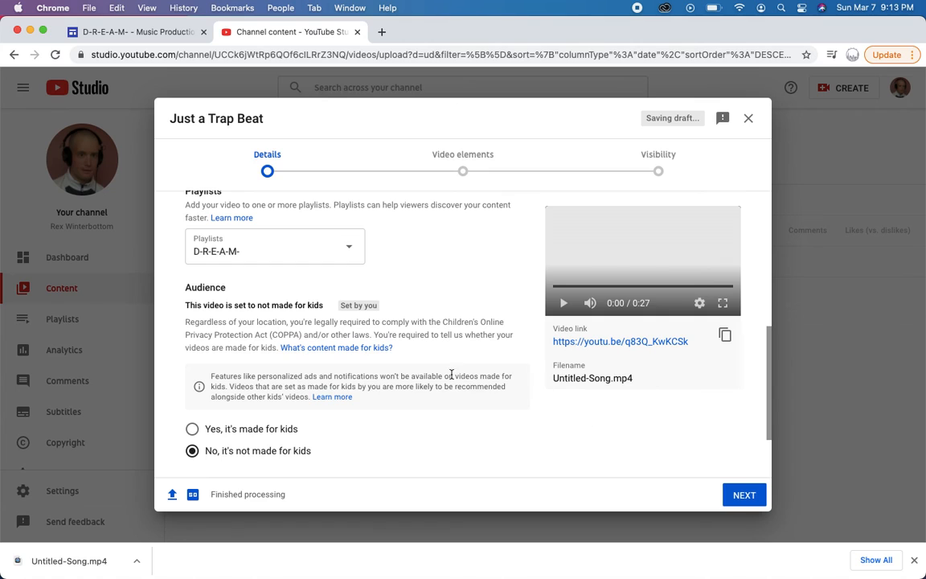
- Continue past the video details and elements to Visibility, set the video to Unlisted and save it
scroll(446, 378, "down", 2)
scroll(442, 389, "up", 10)
scroll(441, 382, "down", 3)
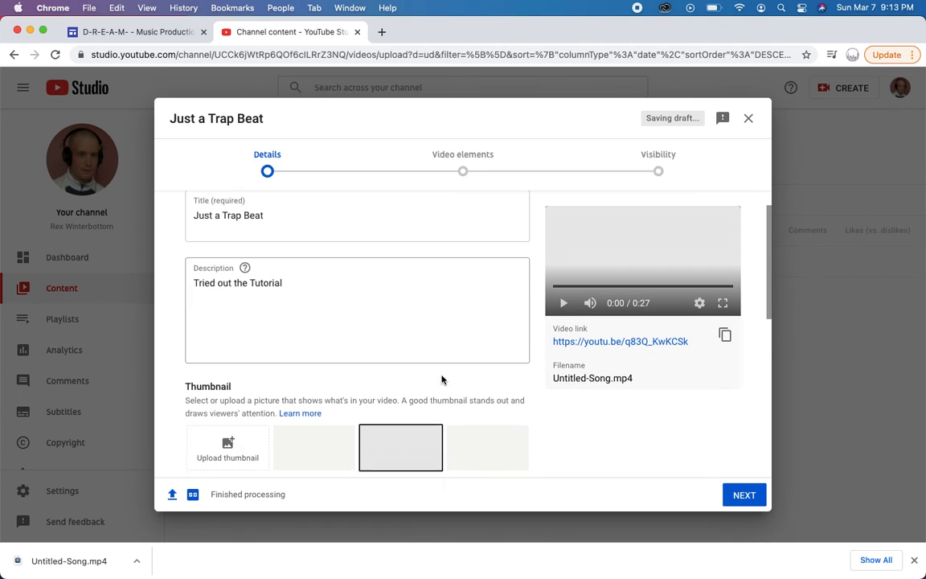
left_click(745, 495)
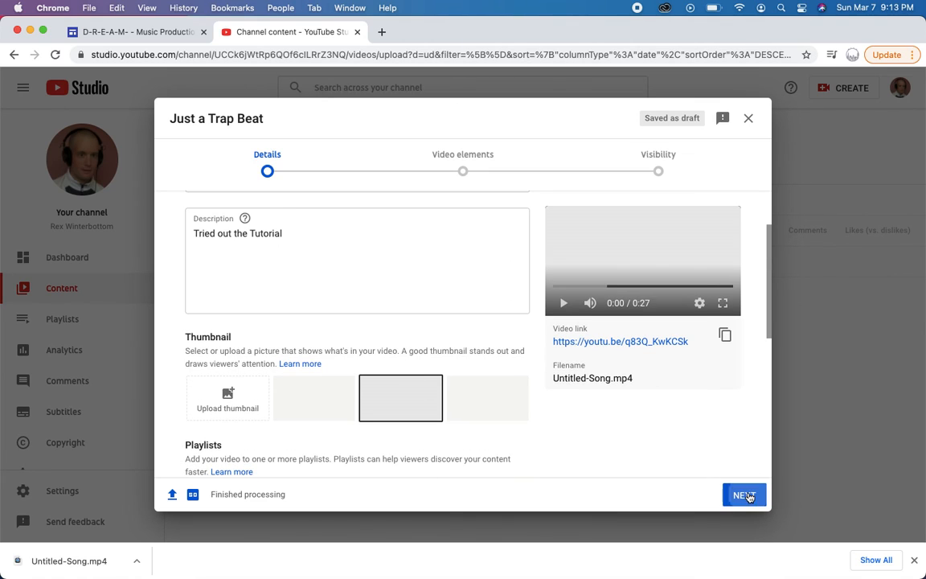
left_click(744, 496)
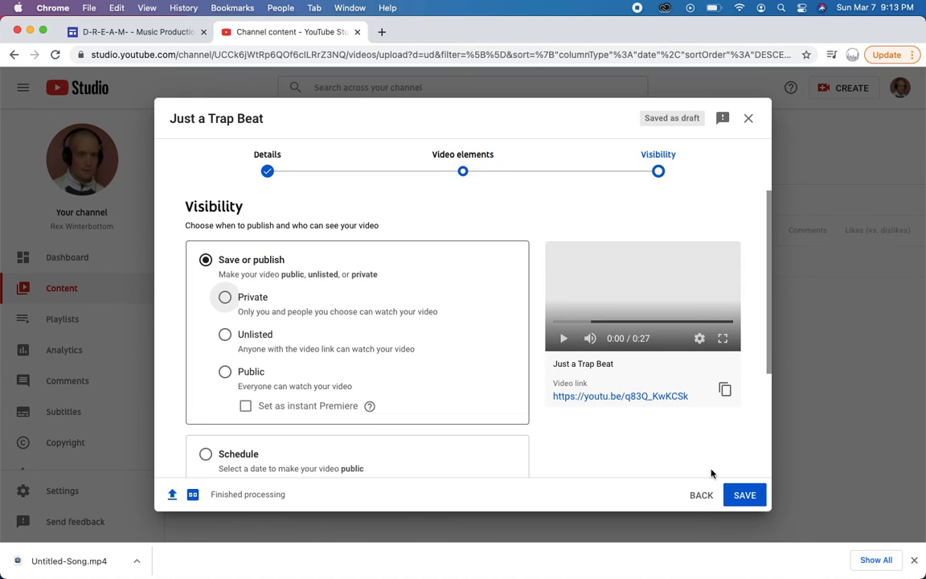
left_click(225, 335)
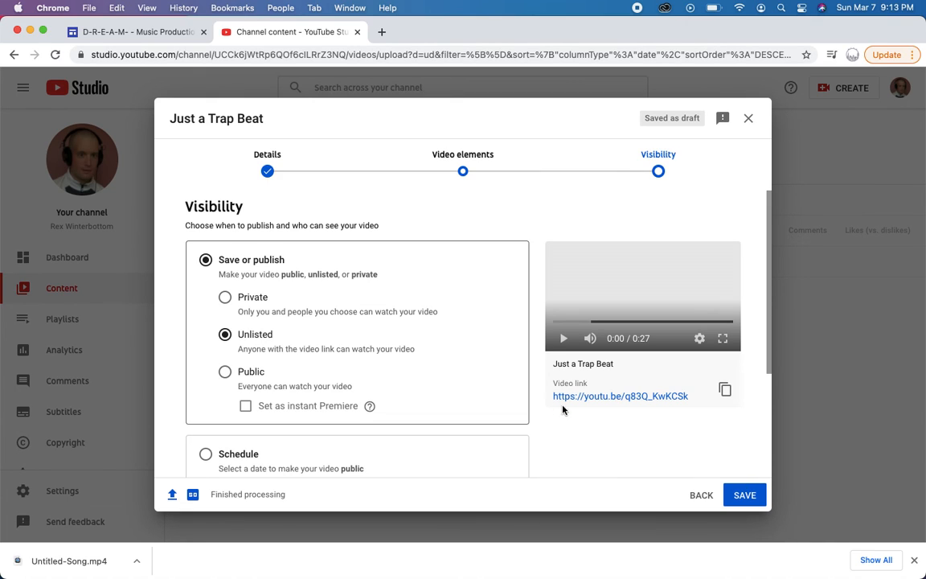
scroll(553, 406, "down", 5)
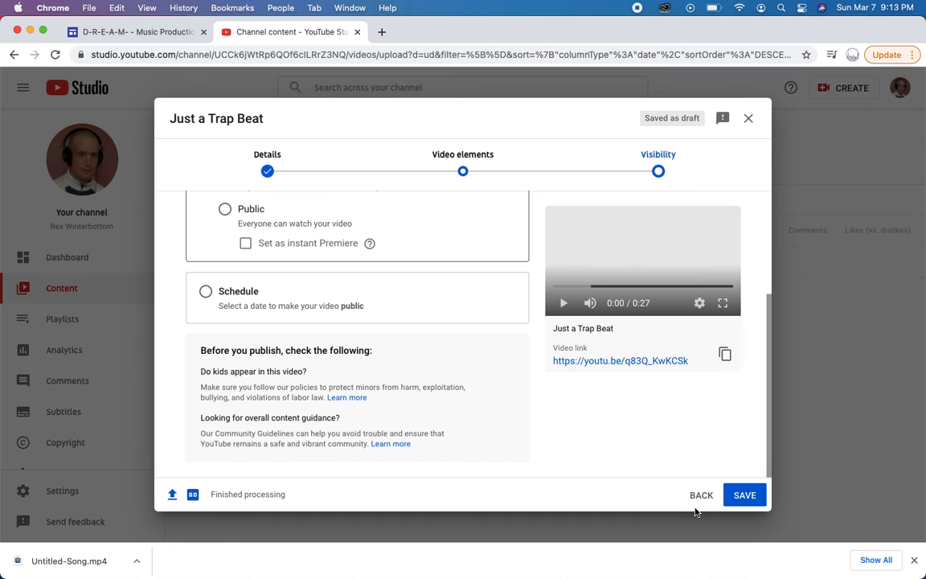
left_click(728, 498)
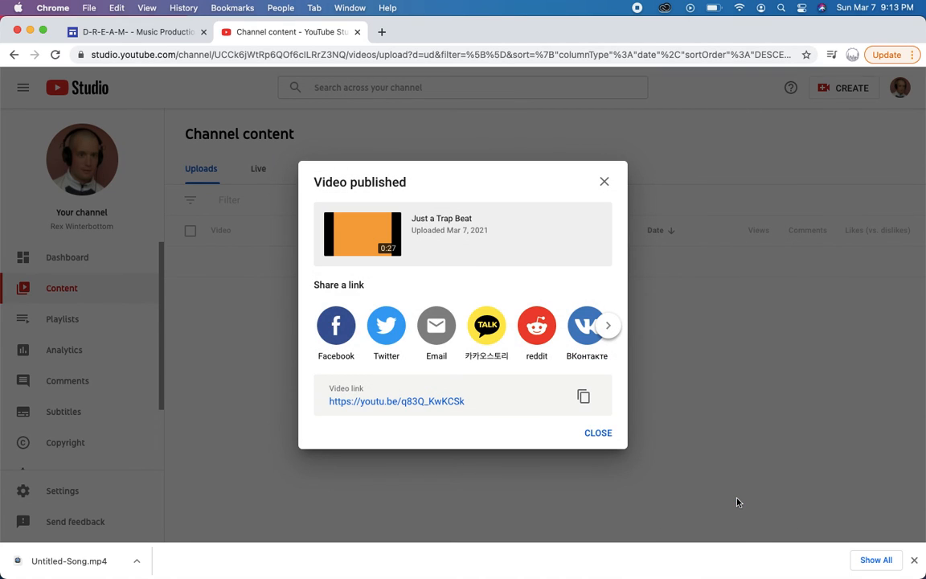
- Copy the link of the published "Just a Trap Beat" video, close its sharing dialog and go to Google Sites
left_click(584, 397)
left_click(599, 434)
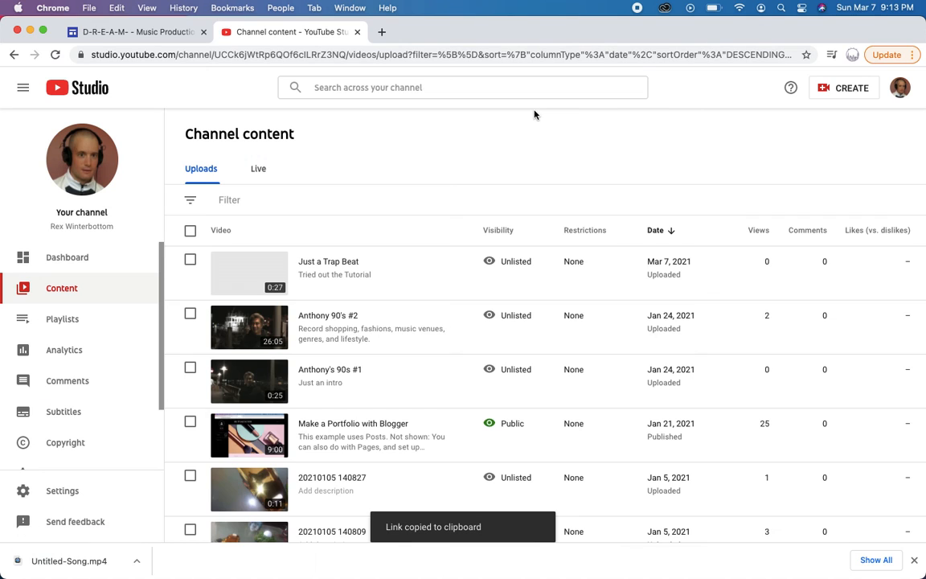
key("super+l")
type("site")
key("Return")
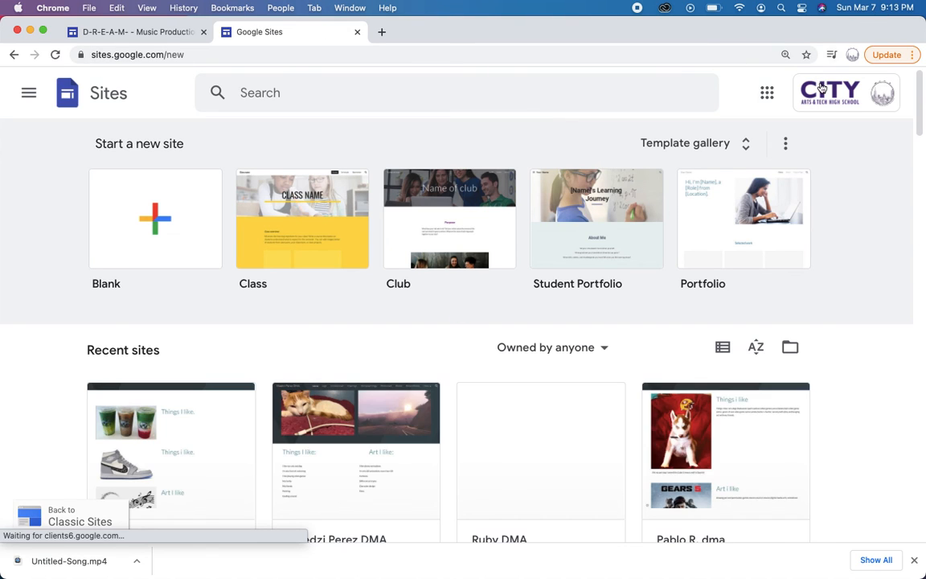
- Switch Google Sites to the account that owns the YouTube channel and open its DMA site for editing
left_click(882, 93)
left_click(721, 364)
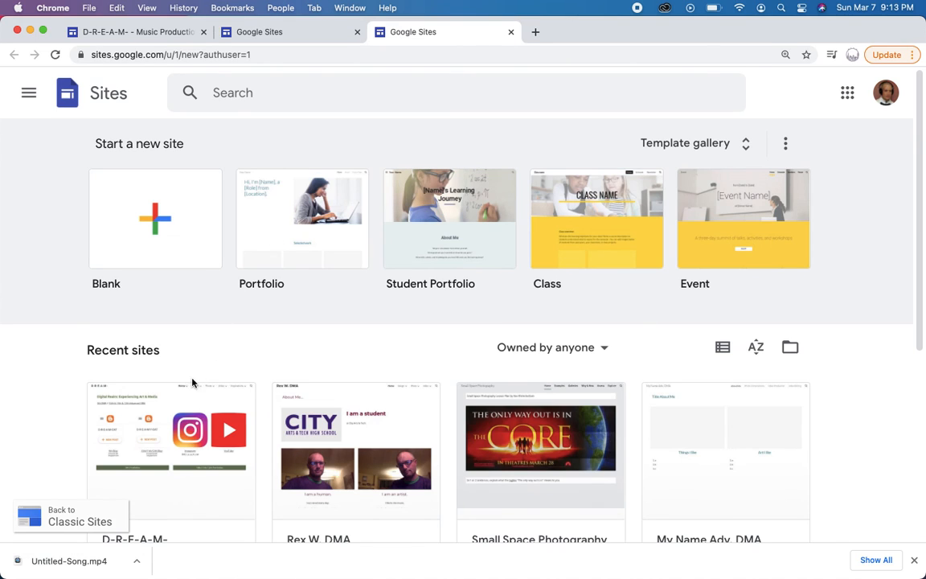
left_click(311, 431)
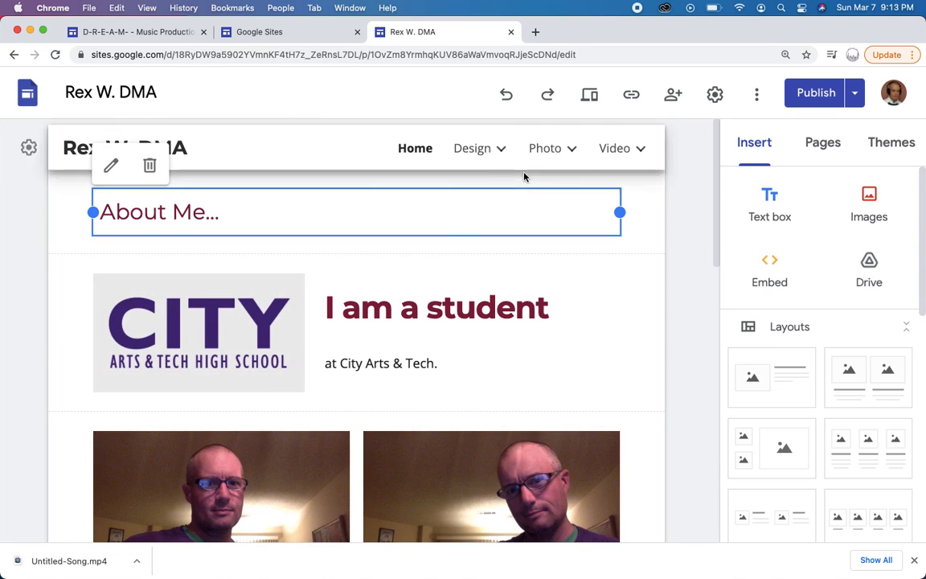
- Open the Music page under Video and delete its "Embed here" section
left_click(595, 148)
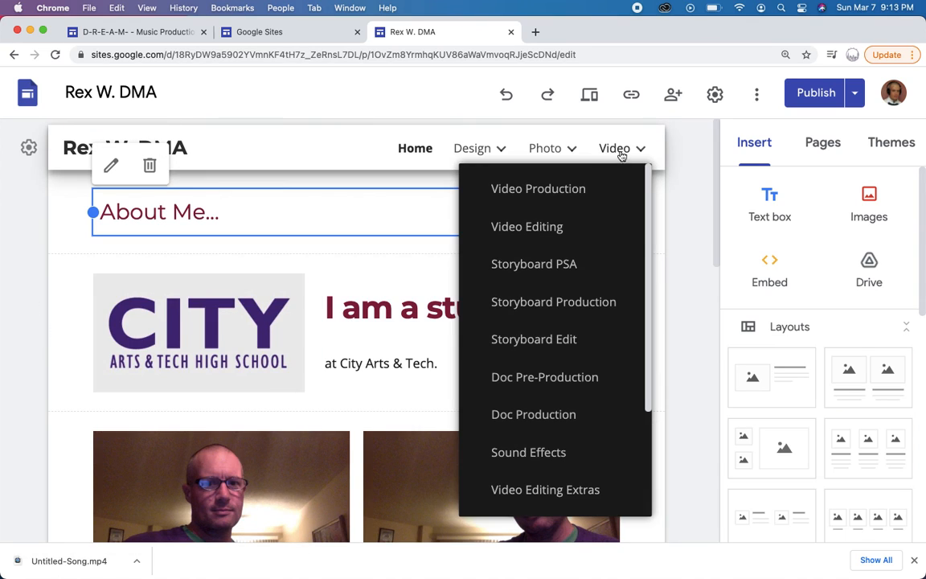
scroll(615, 241, "down", 4)
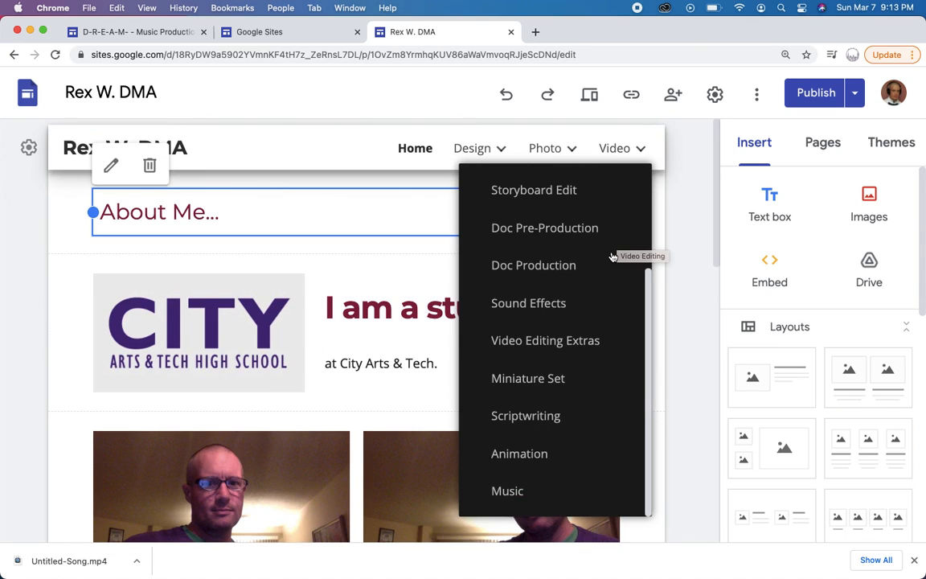
left_click(511, 491)
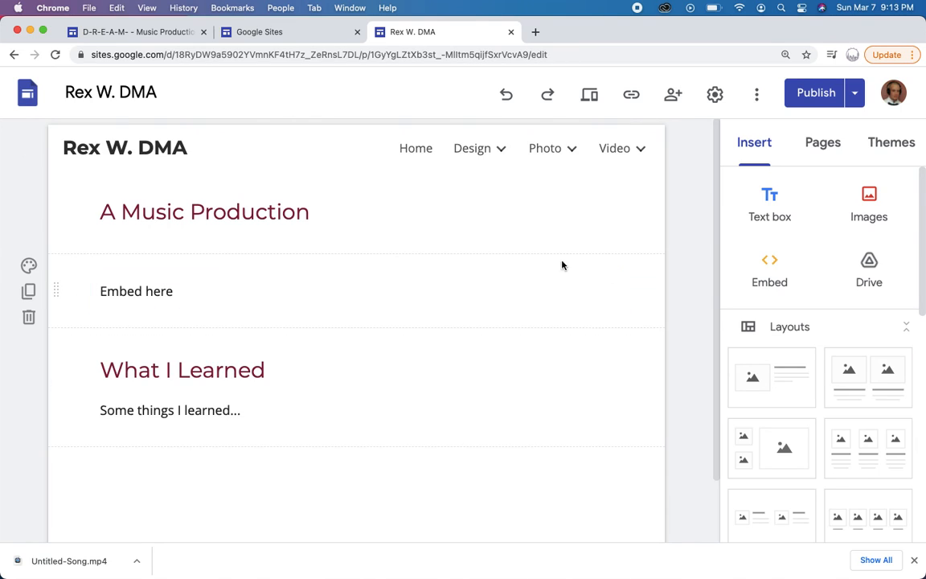
left_click(29, 315)
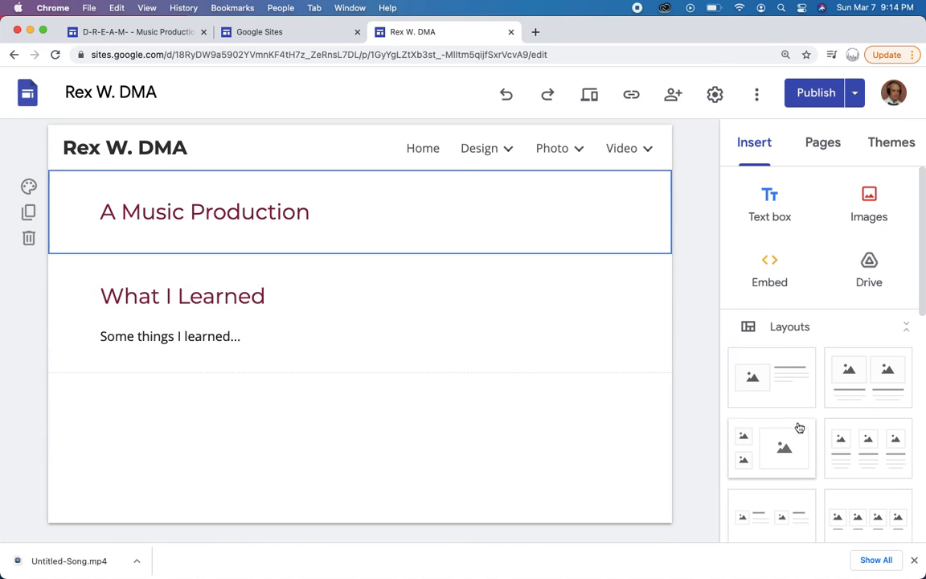
- Insert the YouTube video "Just a Trap Beat" into the Music page by searching for its copied link
scroll(857, 303, "down", 10)
scroll(856, 303, "down", 2)
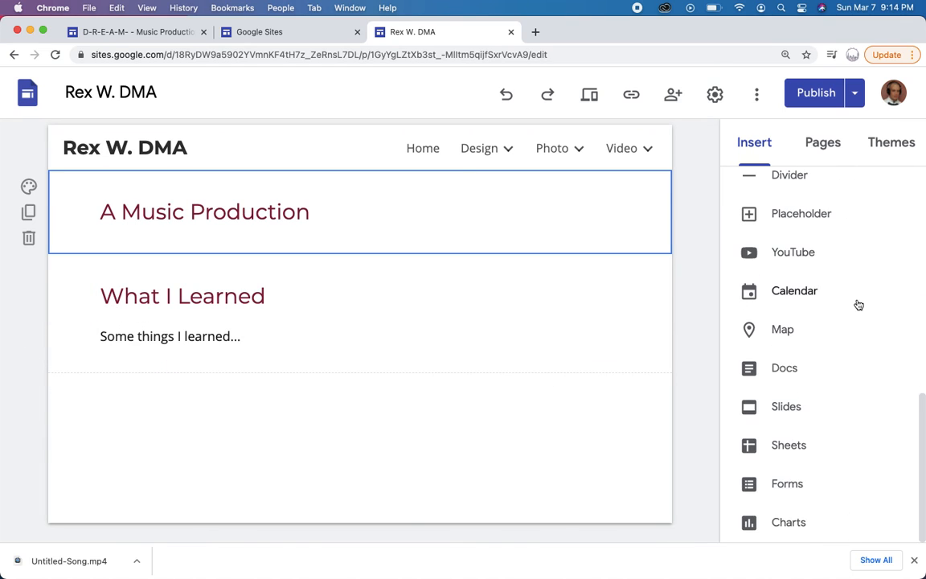
left_click(792, 263)
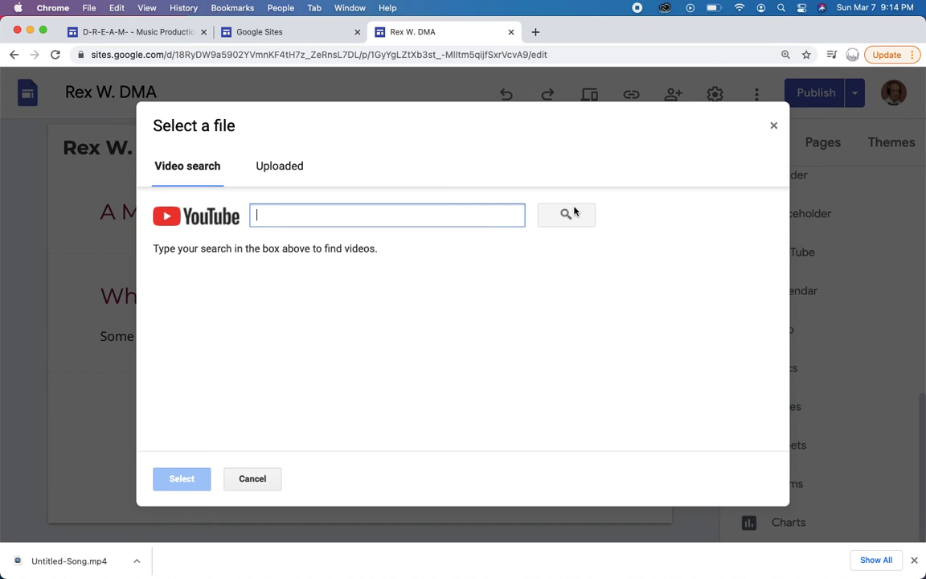
key("super+v")
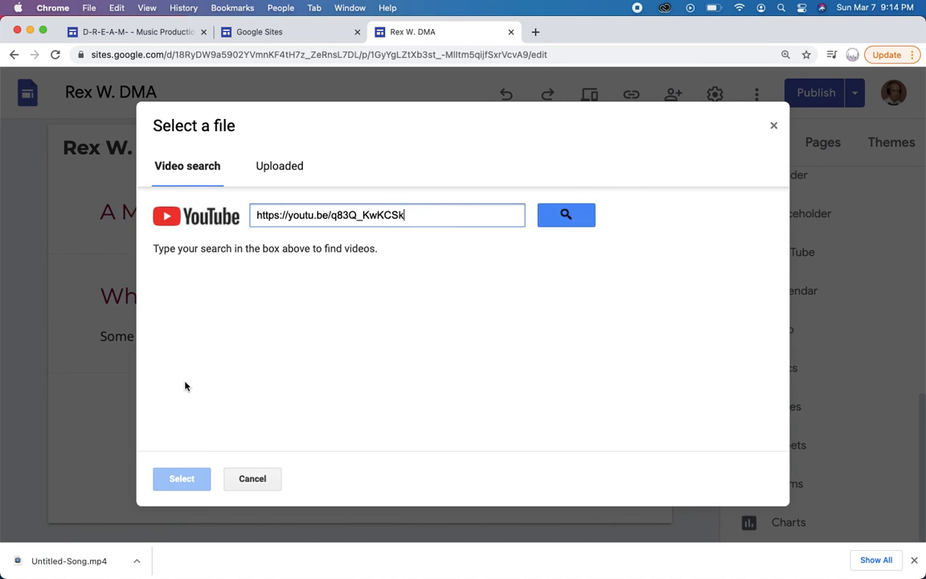
left_click(575, 221)
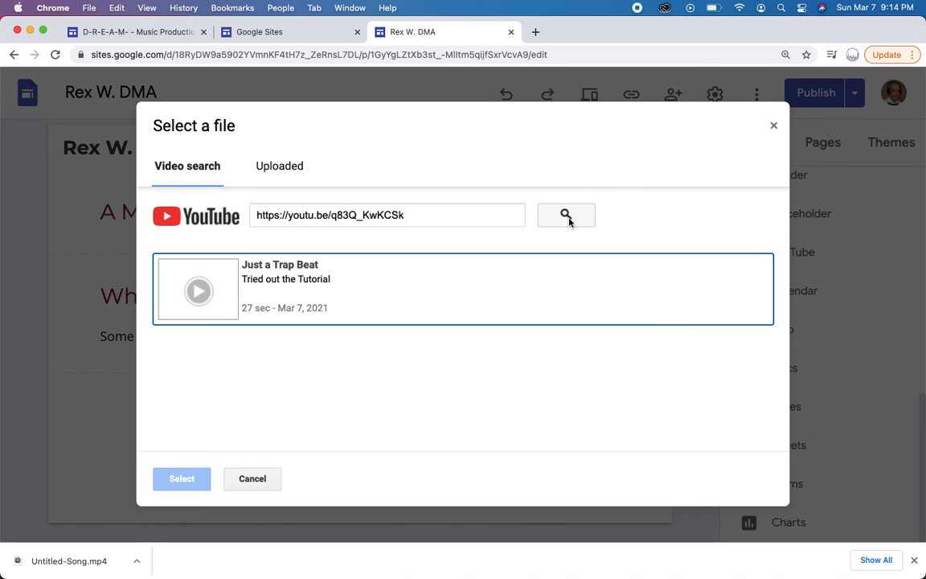
left_click(215, 312)
left_click(163, 485)
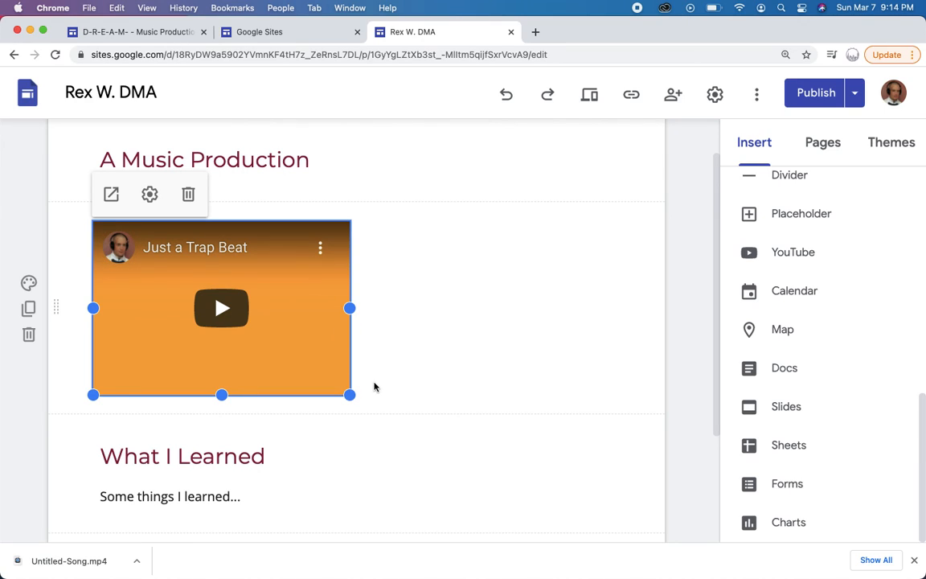
- Add "you gotta pay for more stuff!" after "Some things I learned..." in the What I Learned section
left_click(294, 496)
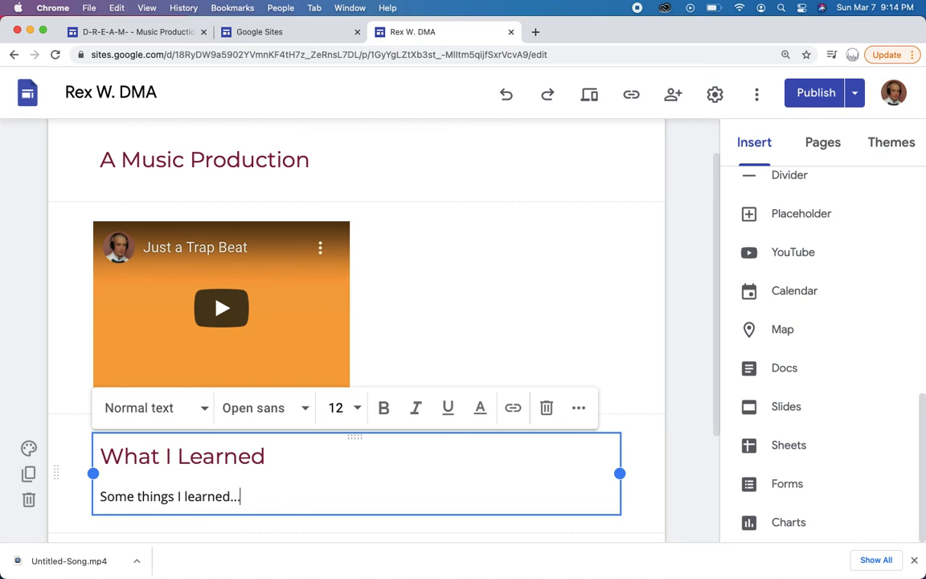
type("you gotta pay for more stuff!")
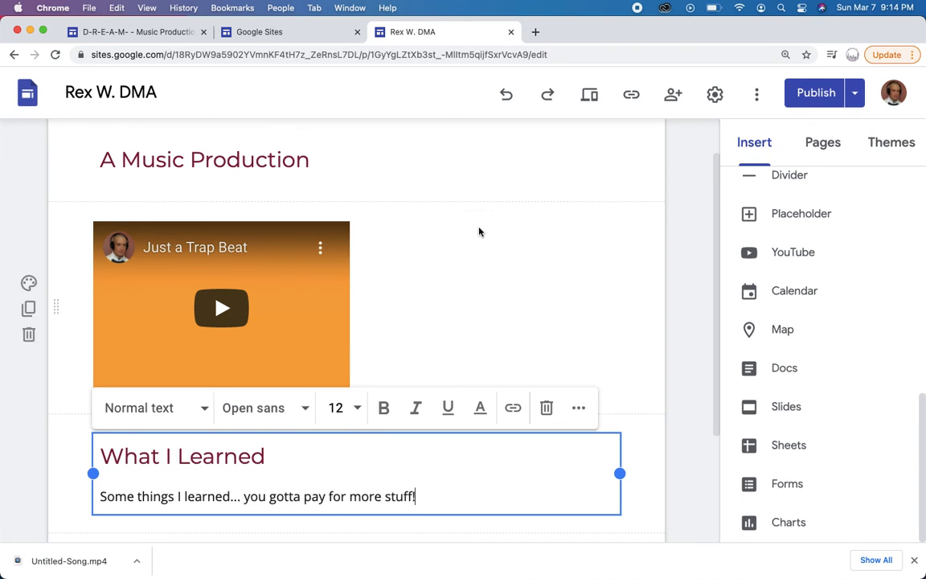
- Review the updated Music page and publish the site changes
scroll(479, 231, "up", 2)
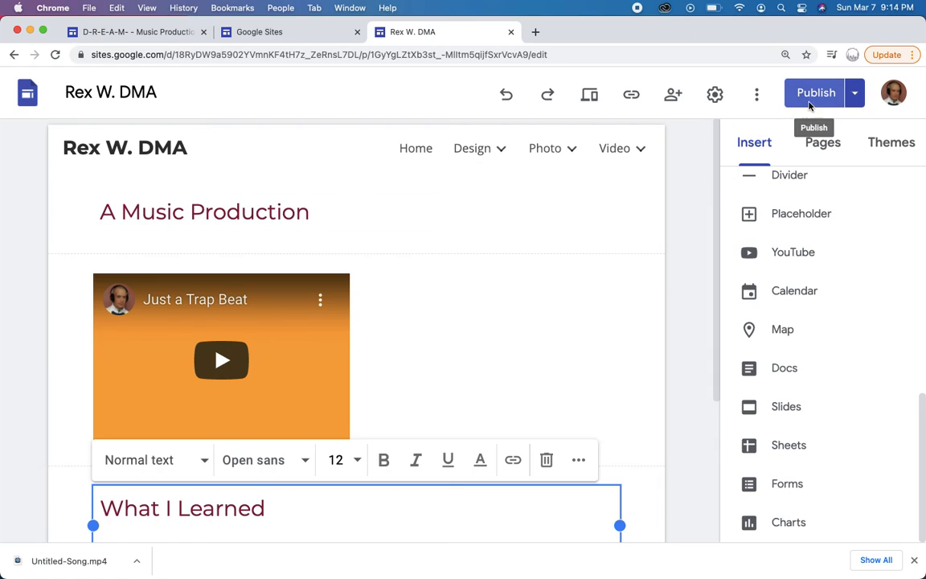
left_click(814, 96)
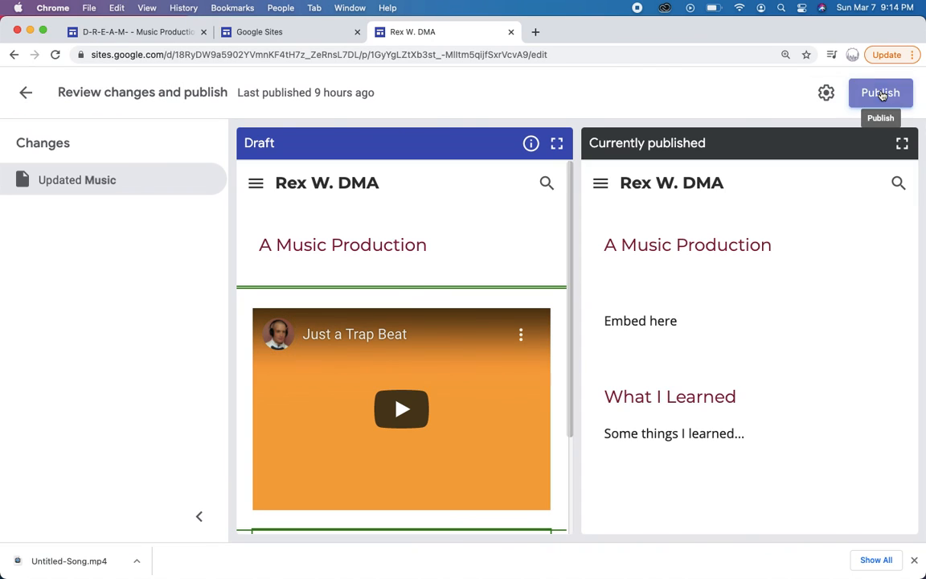
left_click(882, 94)
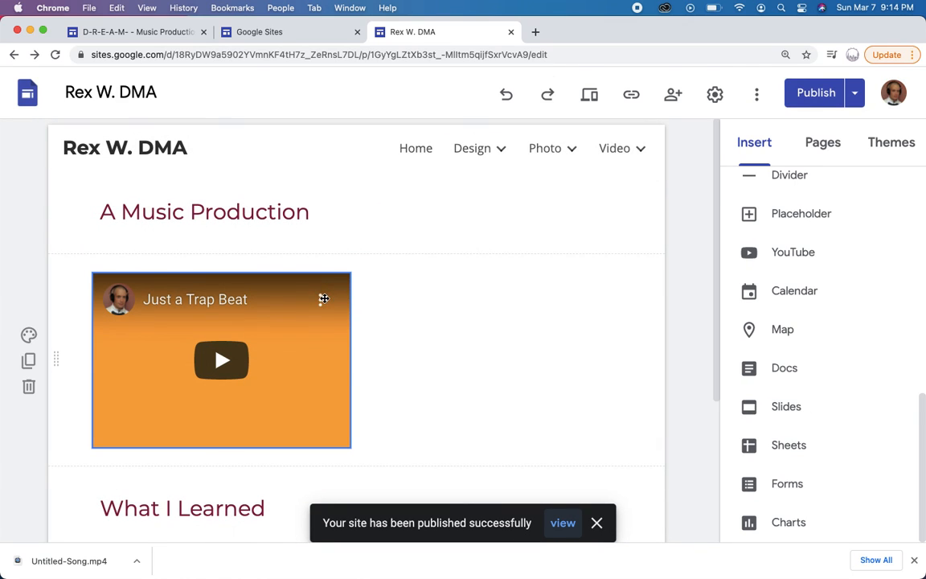
- Copy the published site's link for the Music page
left_click(322, 299)
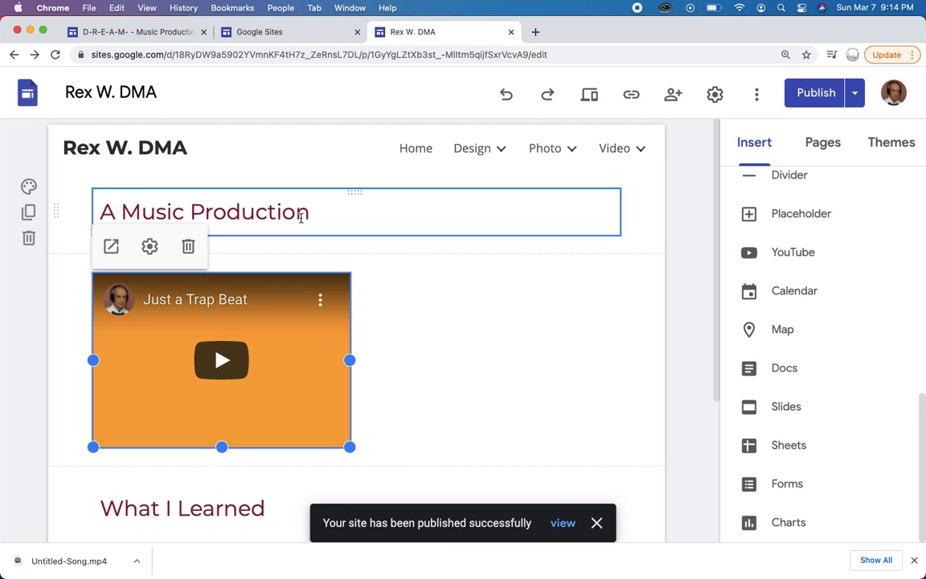
left_click(631, 94)
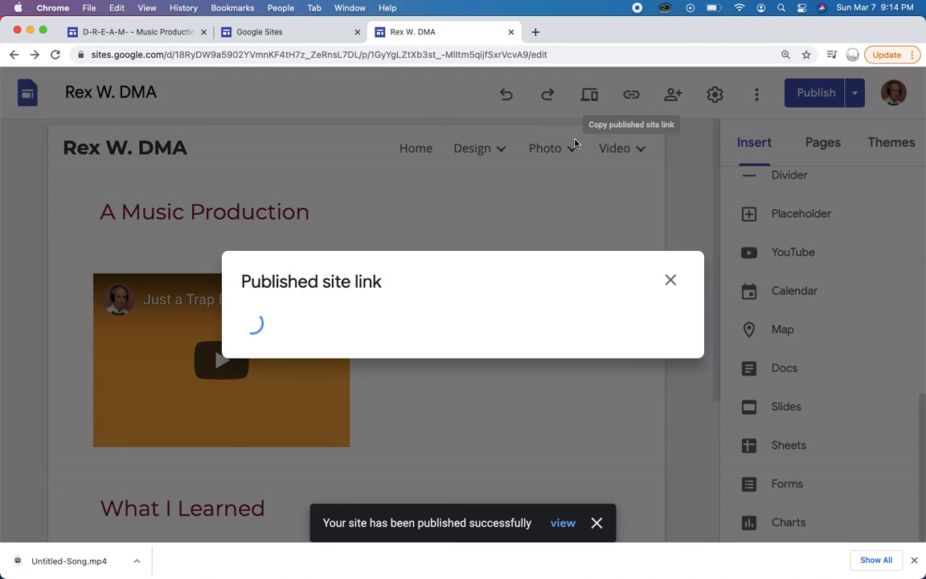
left_click(639, 314)
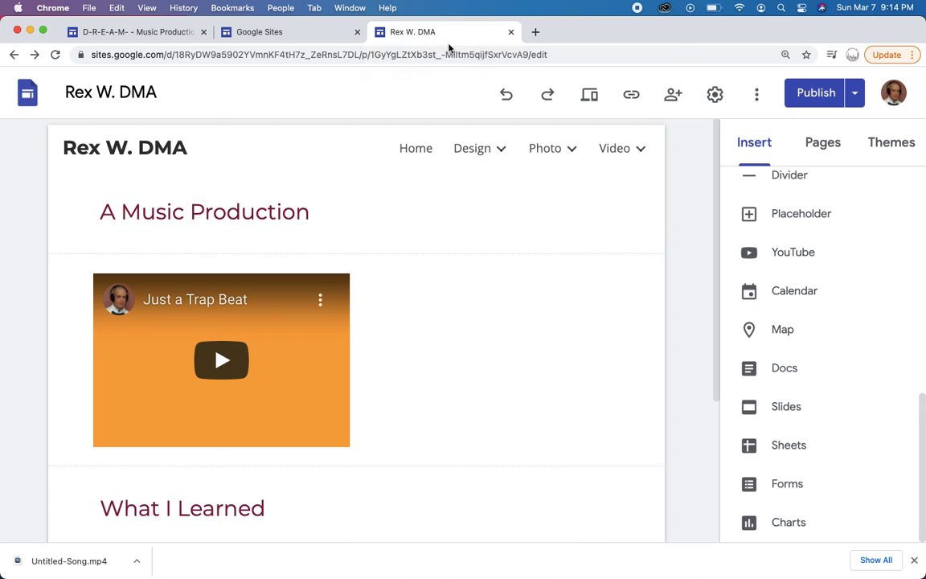
key("super+Tab")
key("super+Tab")
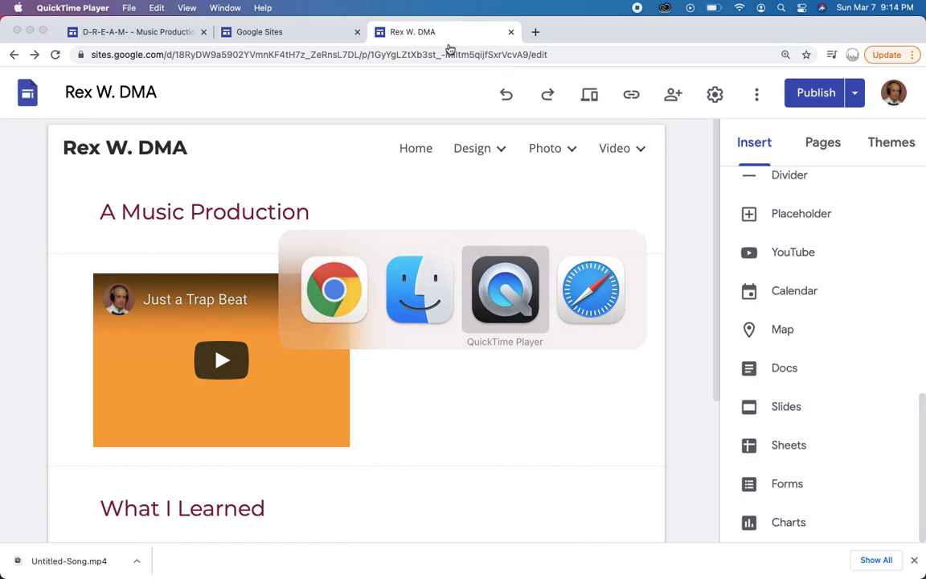